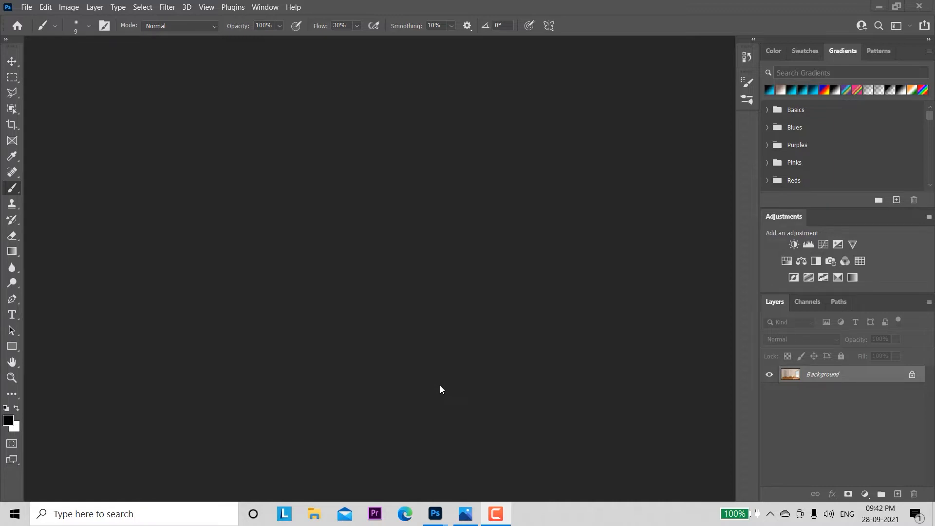
- Bring up the floating light-space-1560788_1920.jpg photo, dock it as a tab and unlock its Background layer
mouse_move(435, 514)
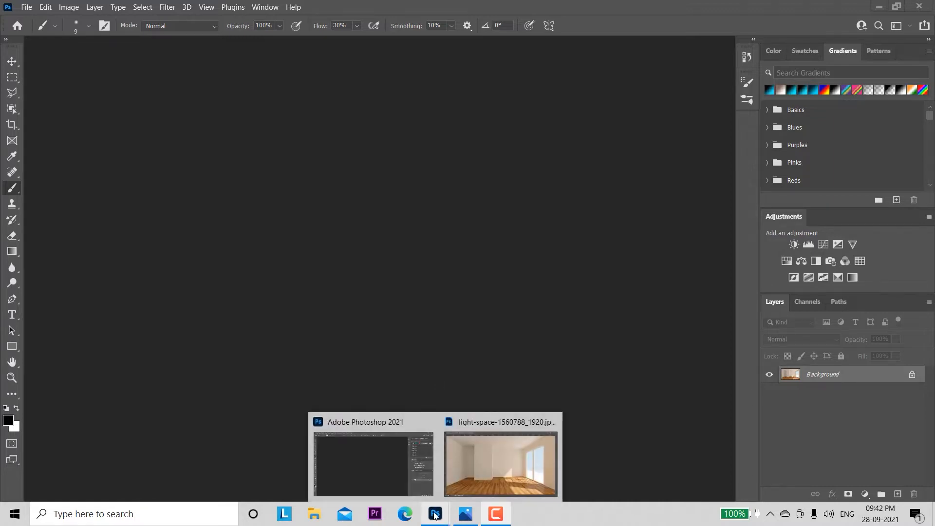
left_click(514, 466)
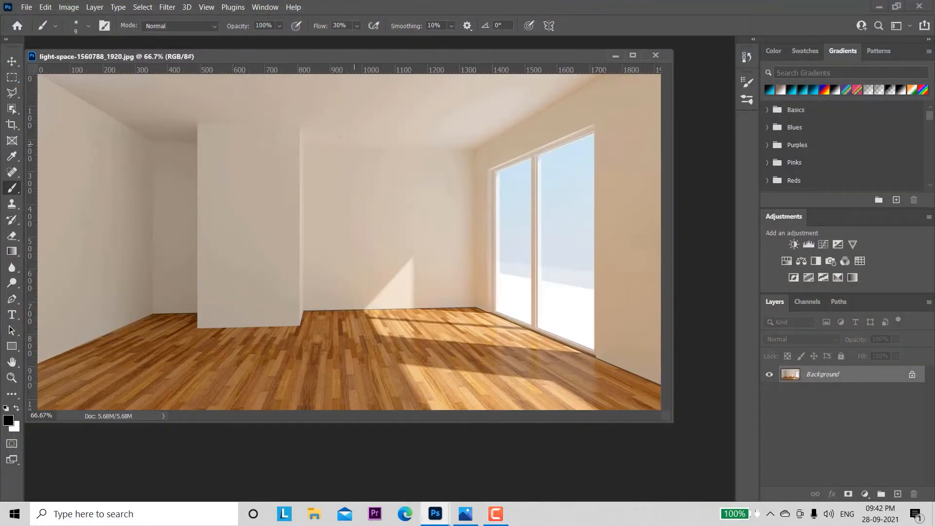
left_click_drag(331, 54, 384, 40)
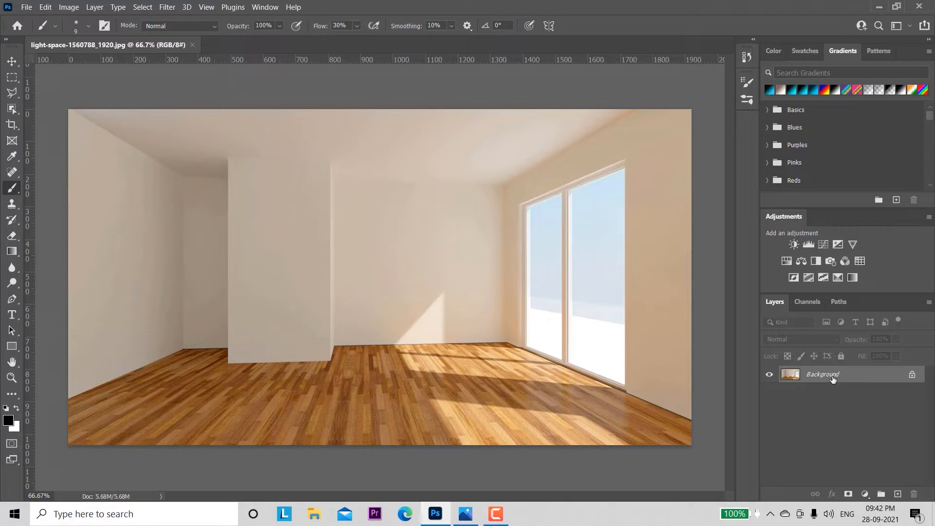
left_click(913, 375)
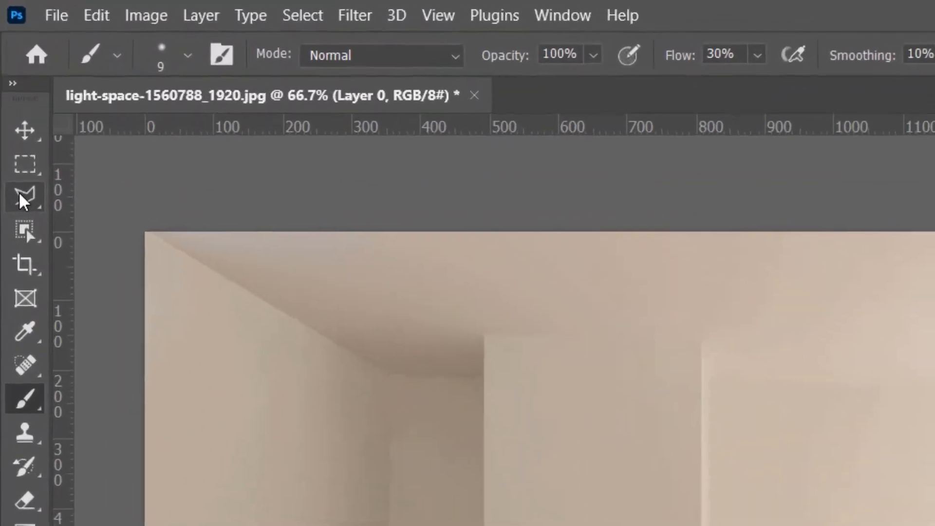
- Select the room's left wall by outlining its four corners with the Polygonal Lasso tool
left_click(11, 92)
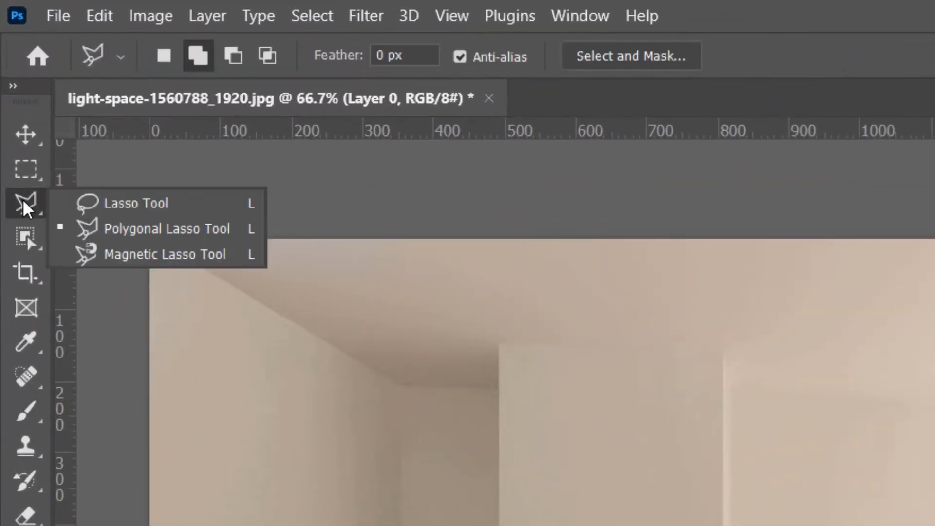
left_click(170, 235)
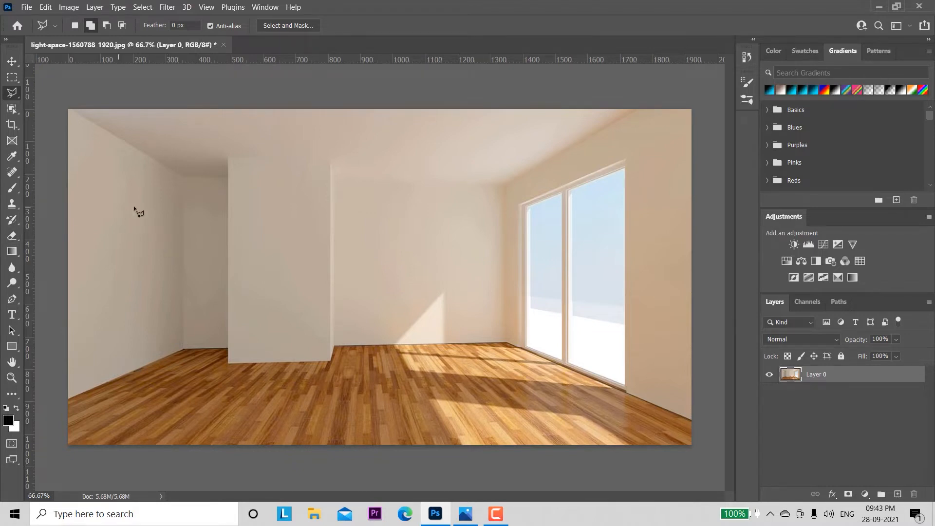
key("ctrl+space")
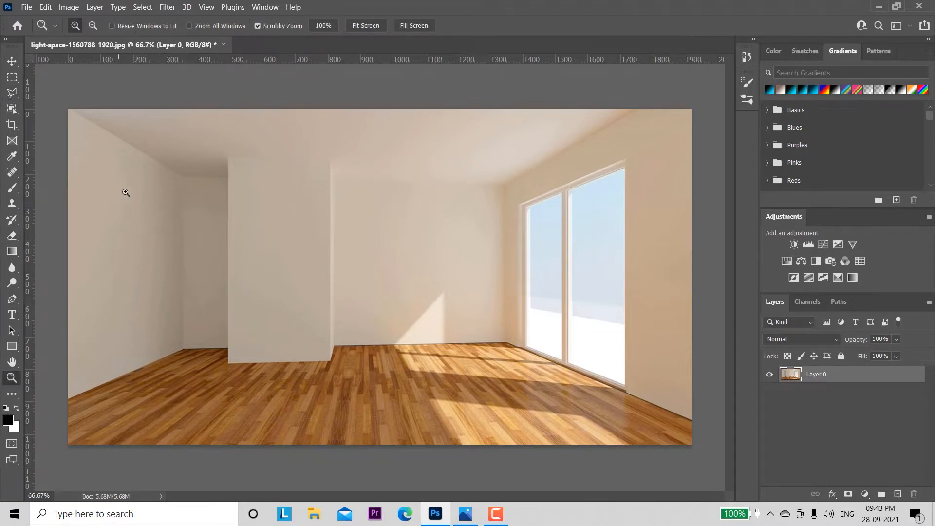
left_click_drag(124, 190, 128, 194)
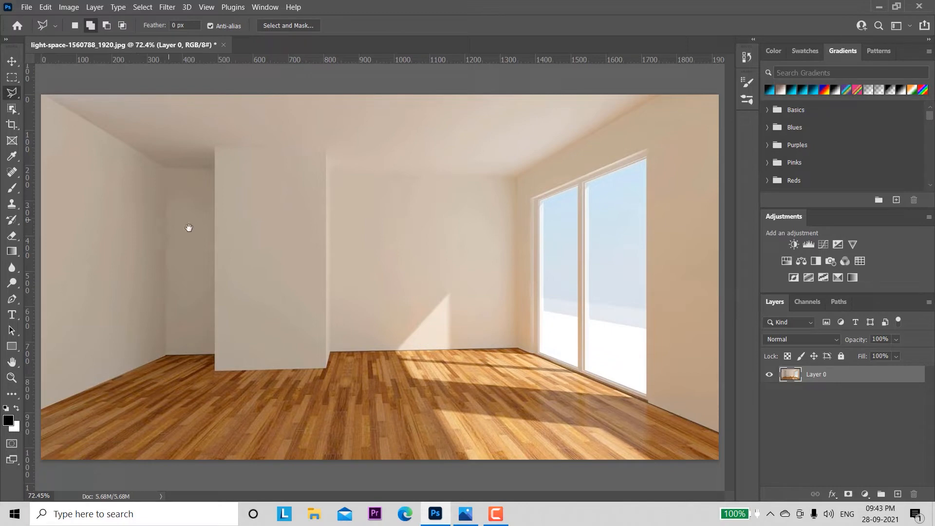
key("space")
key("ctrl+space")
left_click_drag(157, 240, 163, 239)
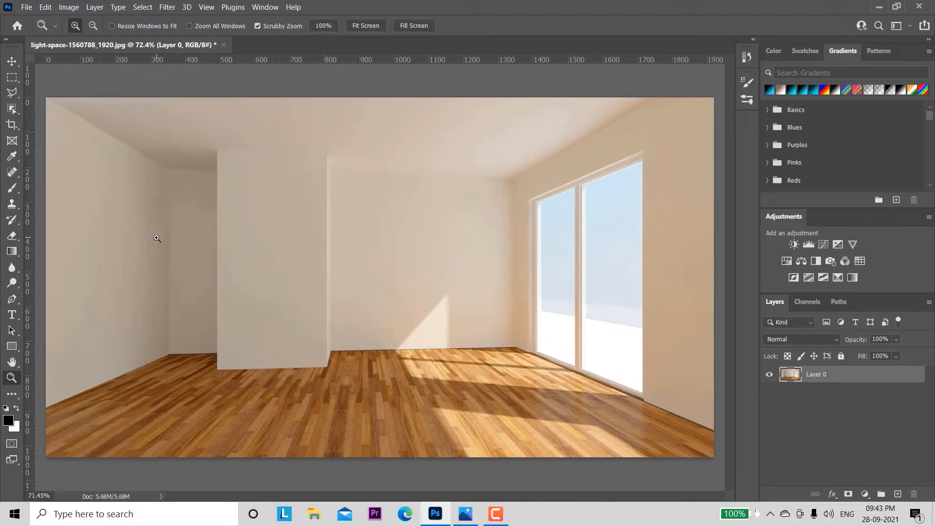
left_click(48, 98)
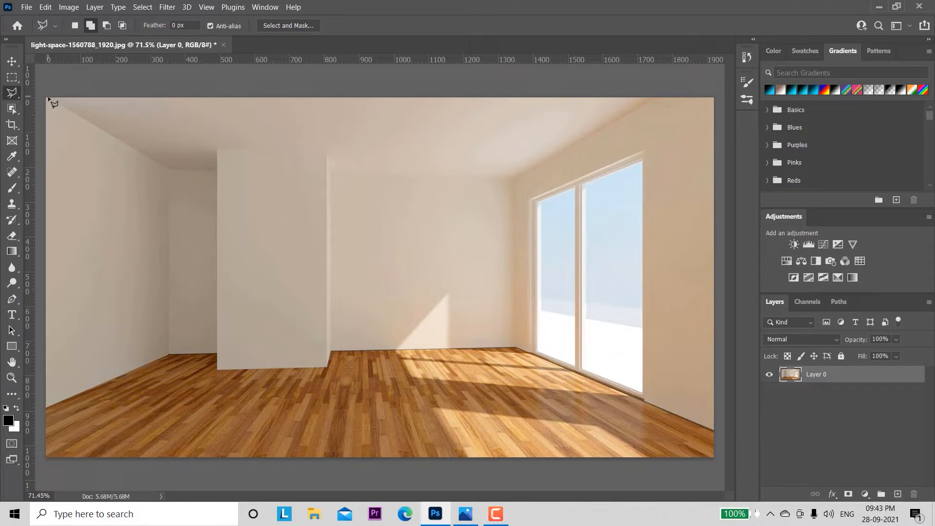
left_click(169, 171)
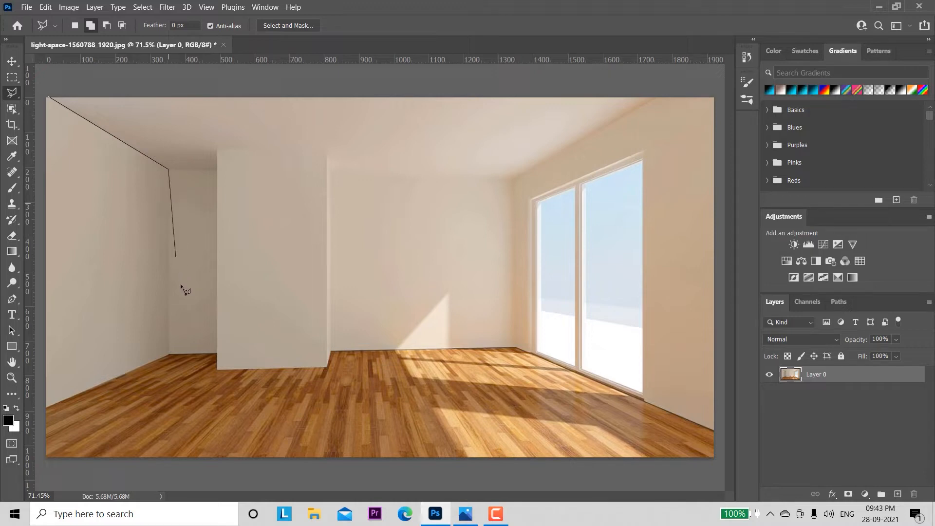
left_click(169, 355)
left_click(45, 407)
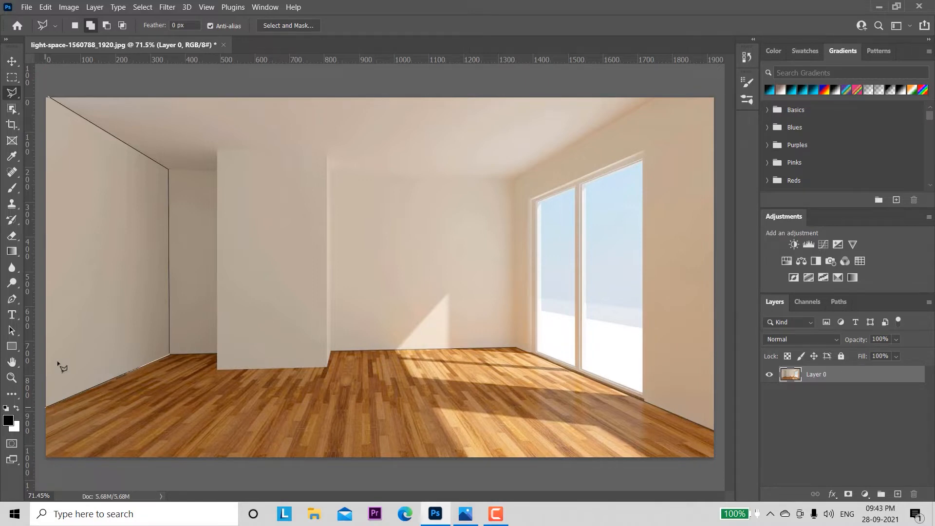
left_click(46, 92)
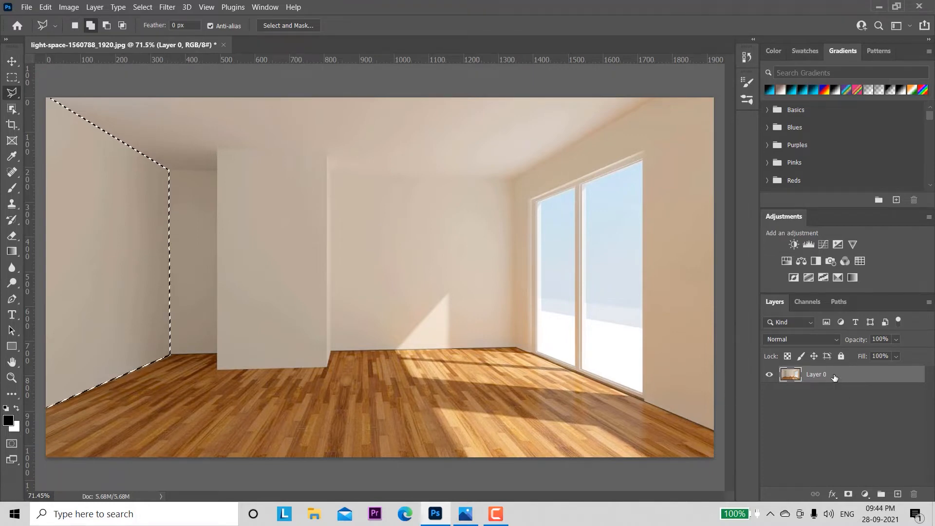
- Copy the selected wall to a new layer and name that layer "left wall"
key("ctrl+j")
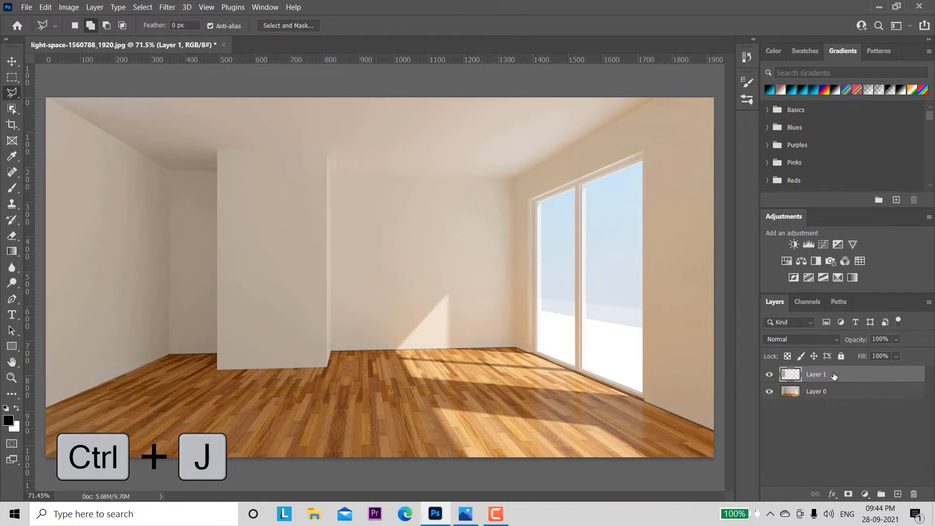
double_click(819, 374)
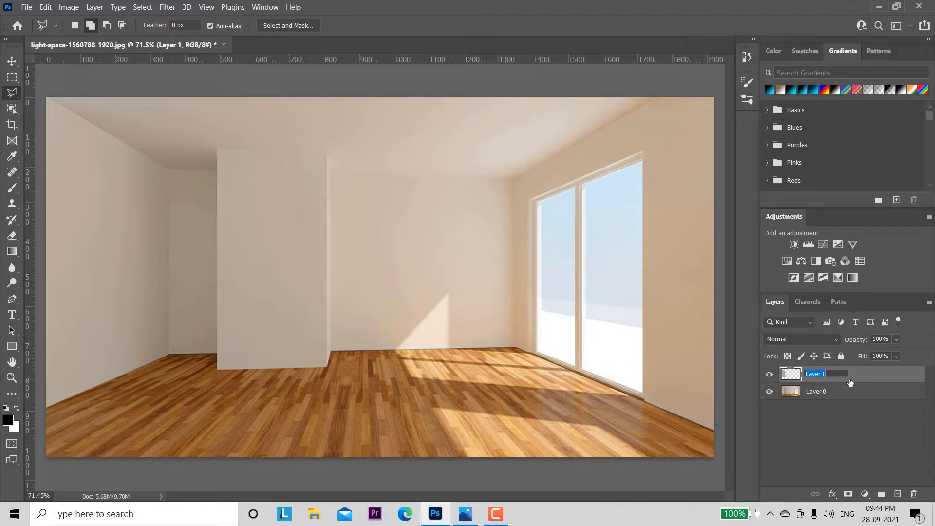
key("BackSpace")
type("left wall")
key("Return")
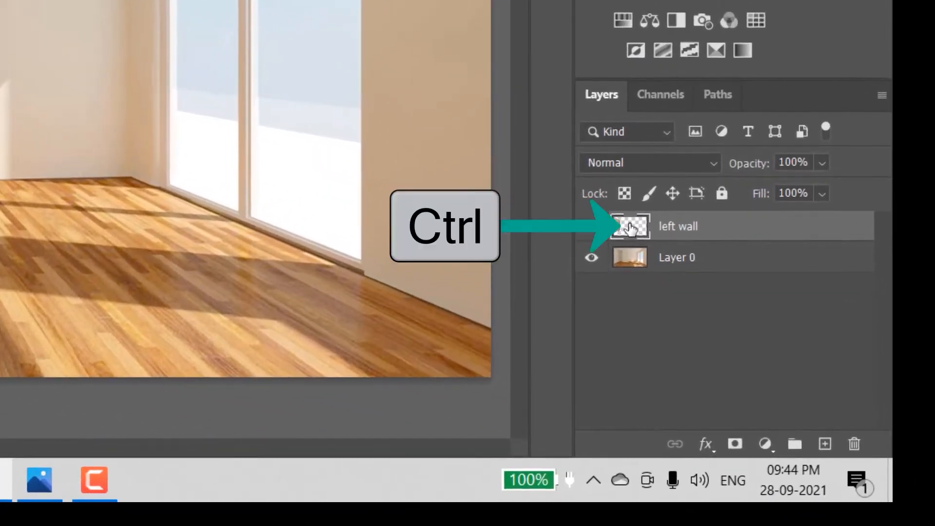
- Load the left wall layer's outline as a selection and set the gradient's start colour by sampling near the wall's outer edge
left_click(629, 228, "ctrl")
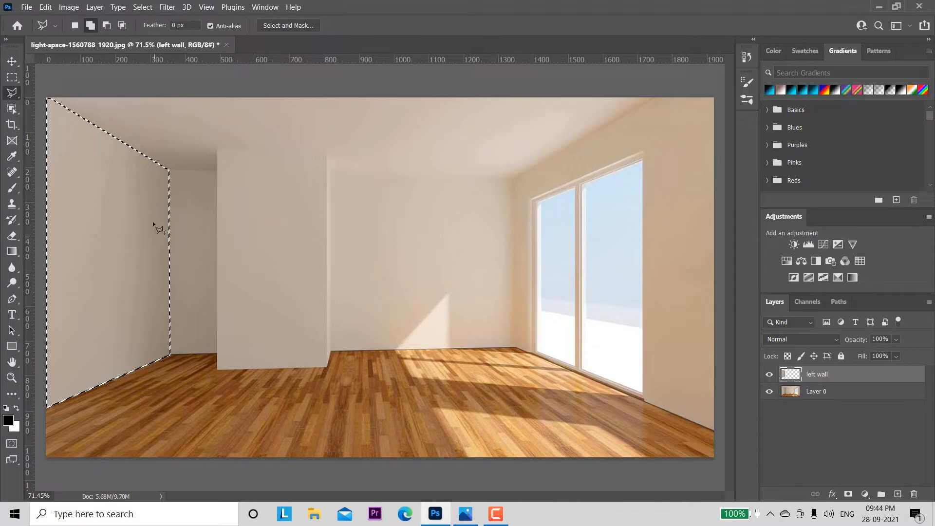
left_click(15, 255)
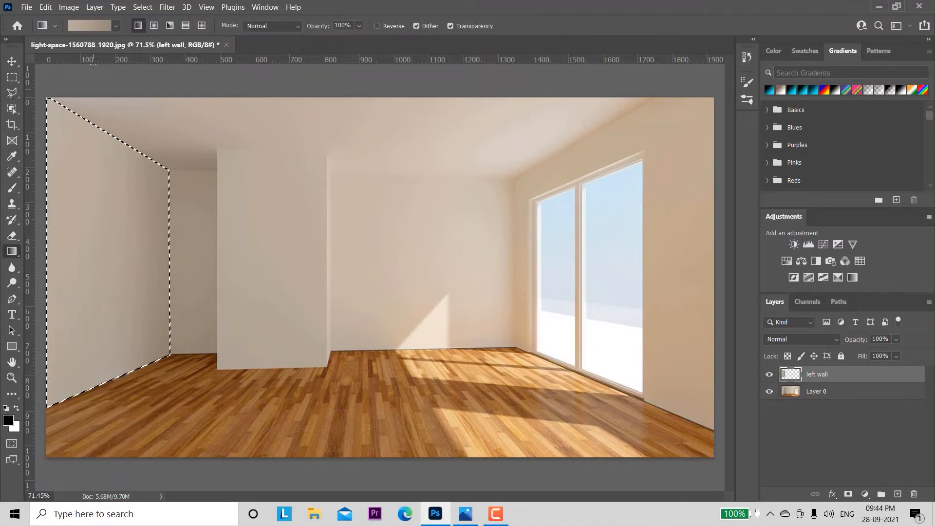
left_click(93, 25)
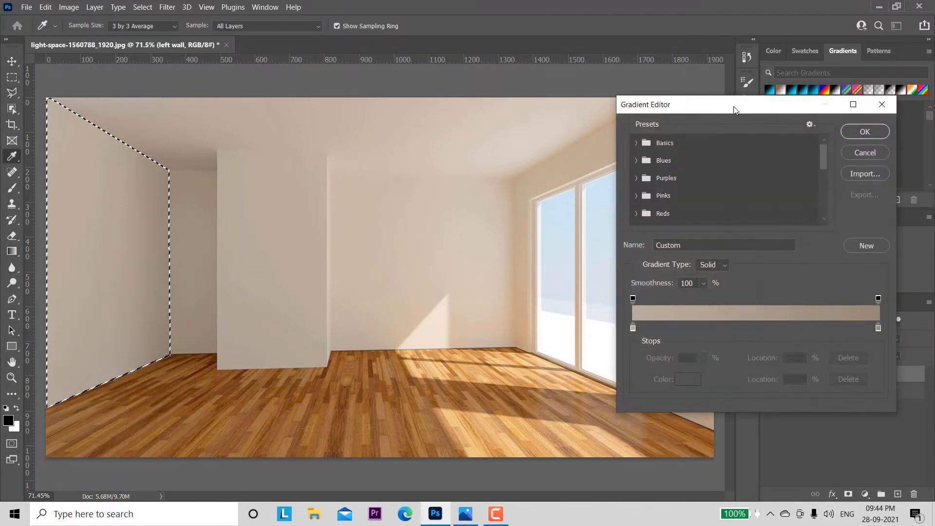
left_click_drag(736, 106, 725, 93)
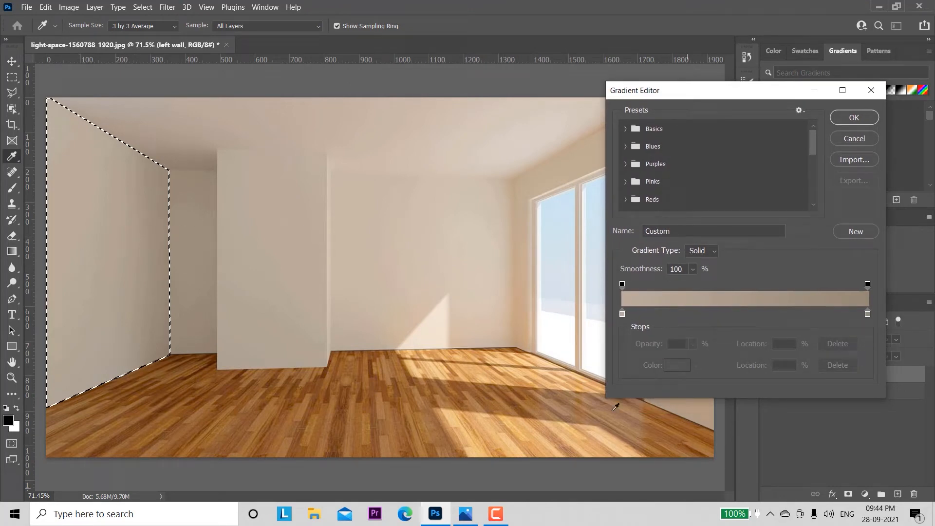
left_click(622, 315)
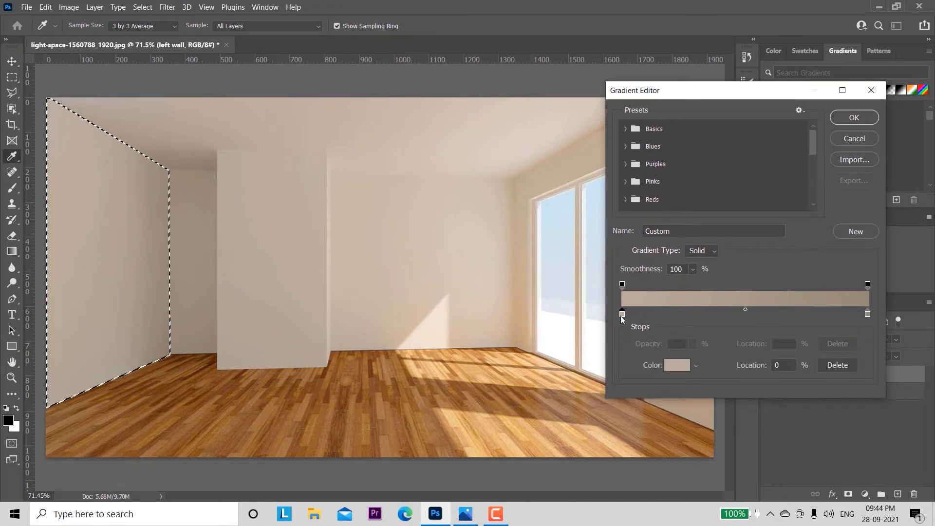
left_click(676, 366)
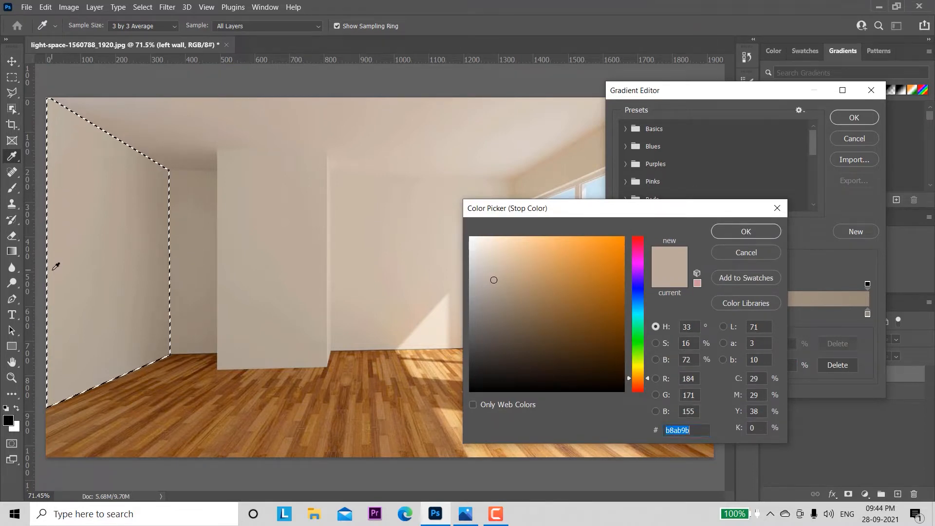
left_click(55, 312)
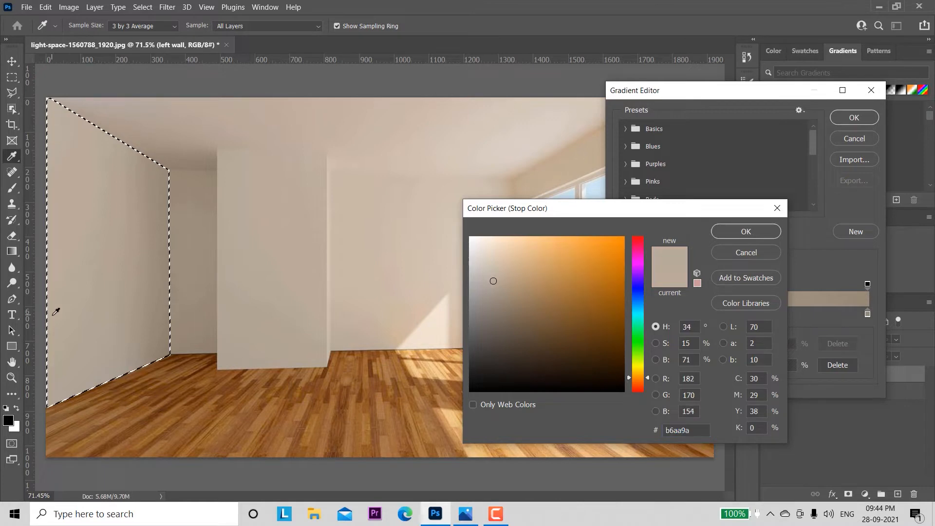
left_click(56, 193)
left_click(746, 231)
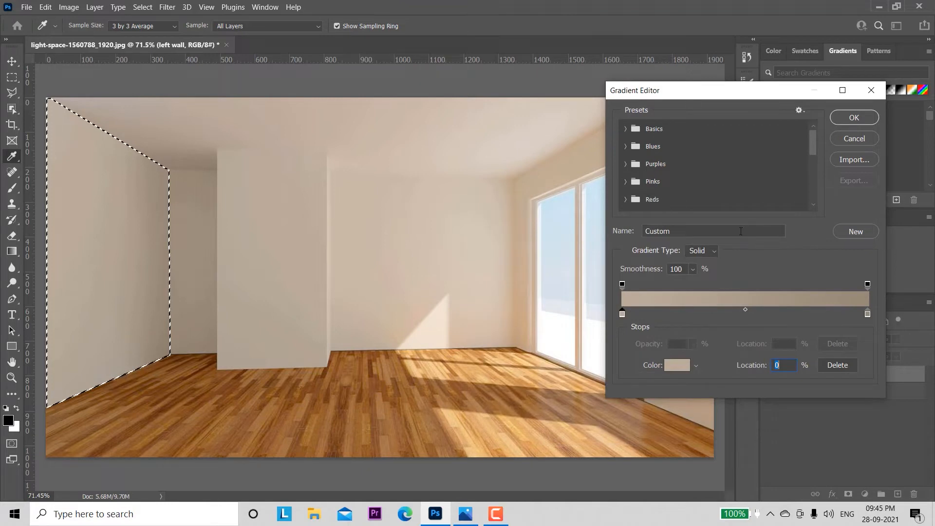
- Set the gradient's end colour to 968775, sampled from the left wall beside its inner corner
left_click(868, 314)
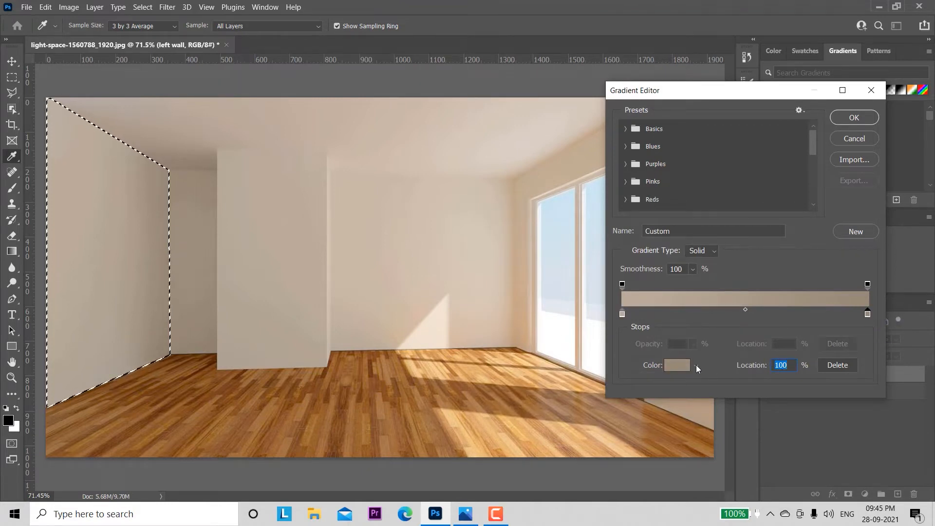
left_click(675, 365)
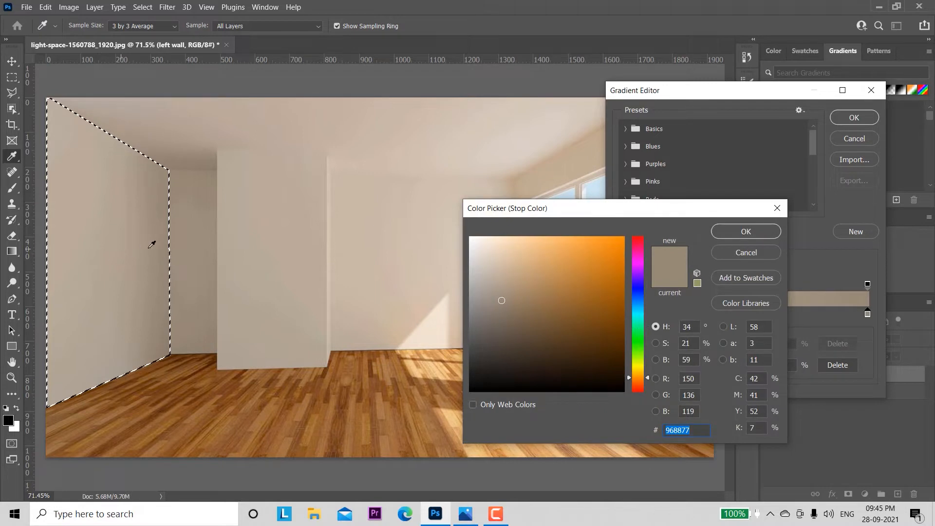
left_click(165, 248)
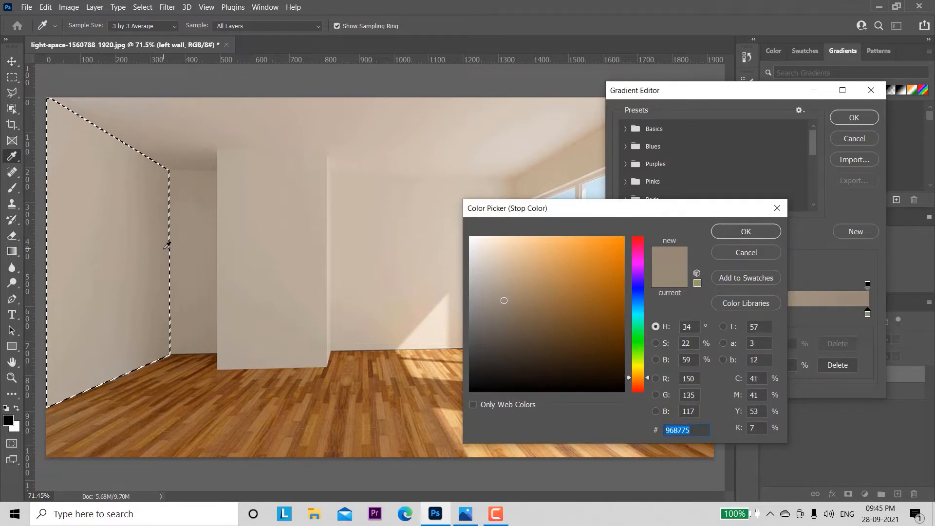
left_click(732, 233)
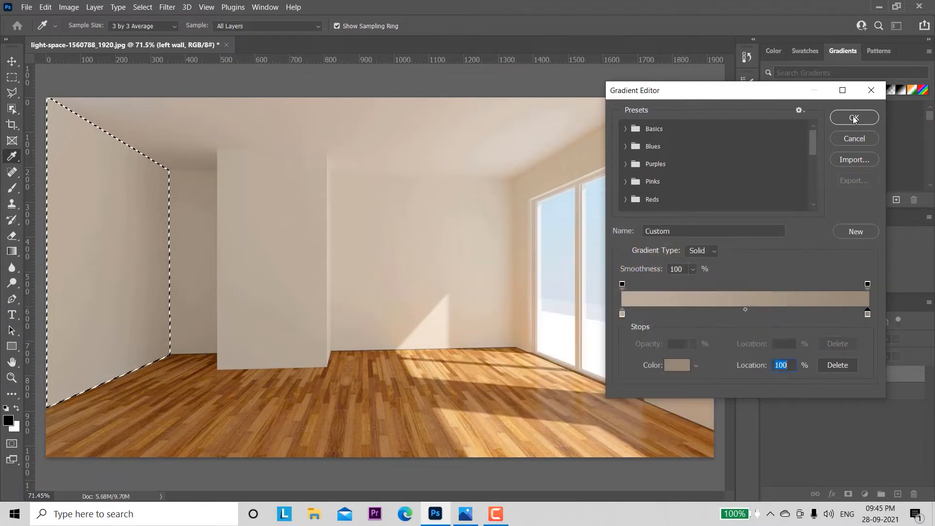
- Accept the edited gradient, fill the selected left wall with it horizontally and deselect
left_click(855, 118)
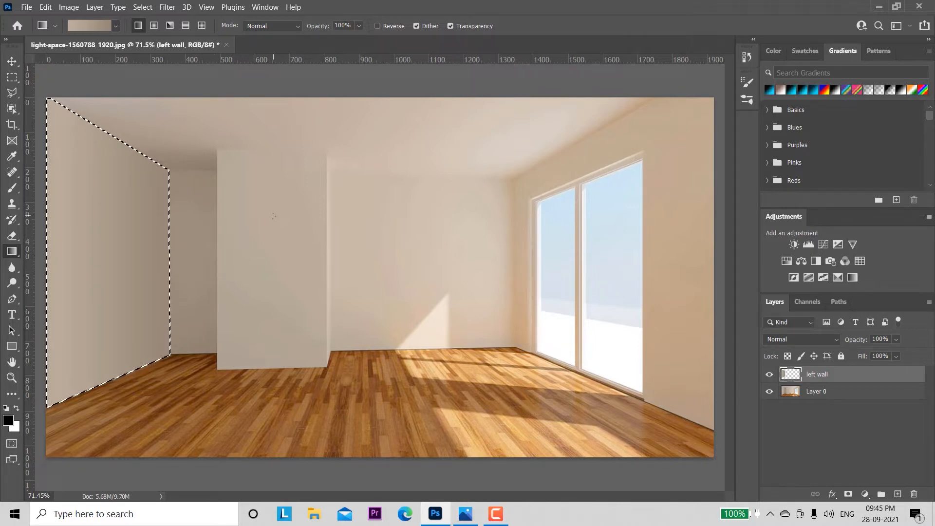
key("ctrl+d")
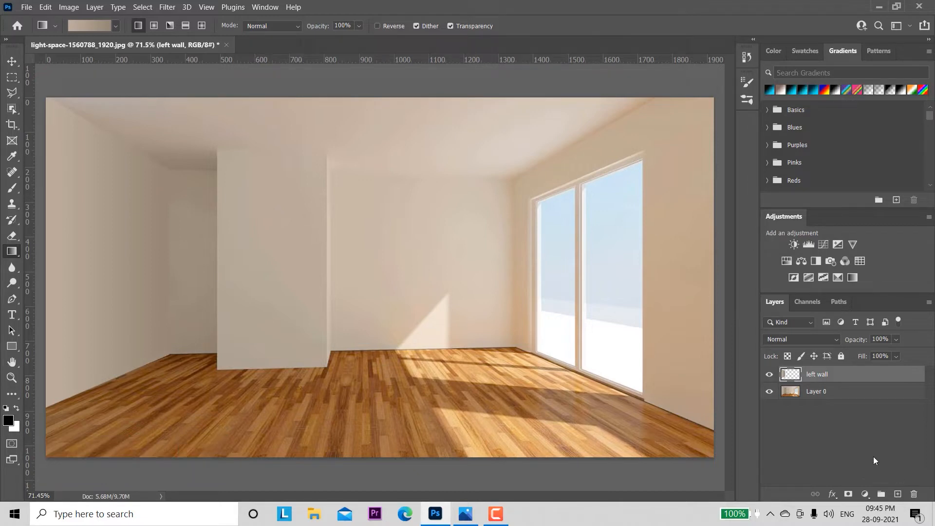
- On Layer 0, select the whole ceiling by its corners with the Polygonal Lasso, cutting straight across the protruding pillar
left_click(845, 392)
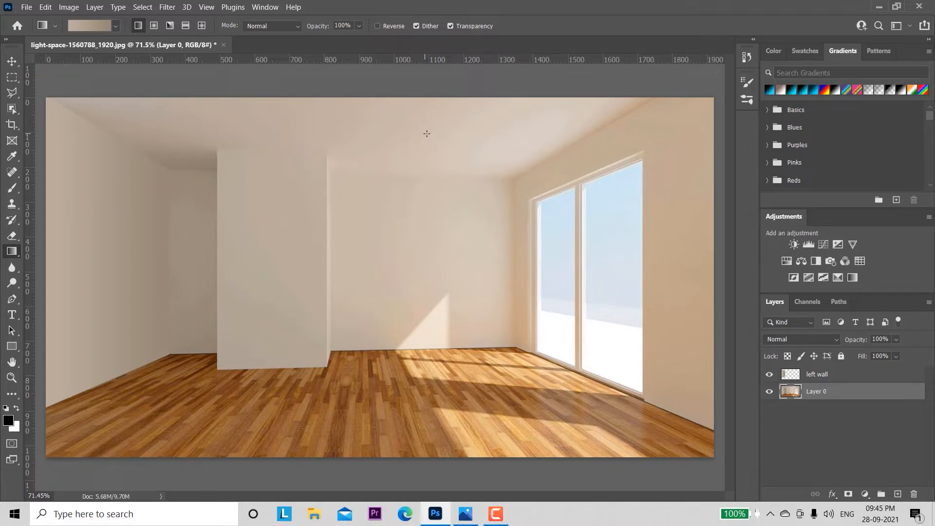
left_click(11, 93)
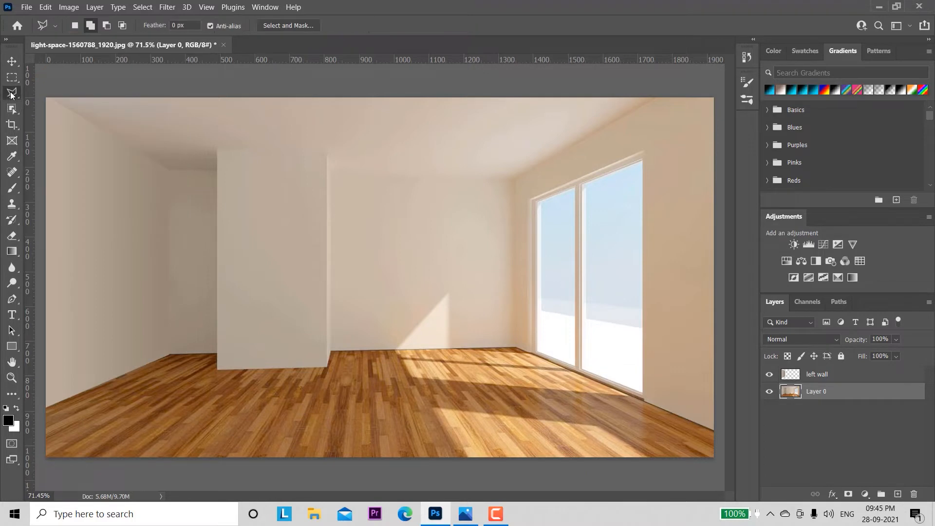
left_click(49, 97)
left_click(169, 170)
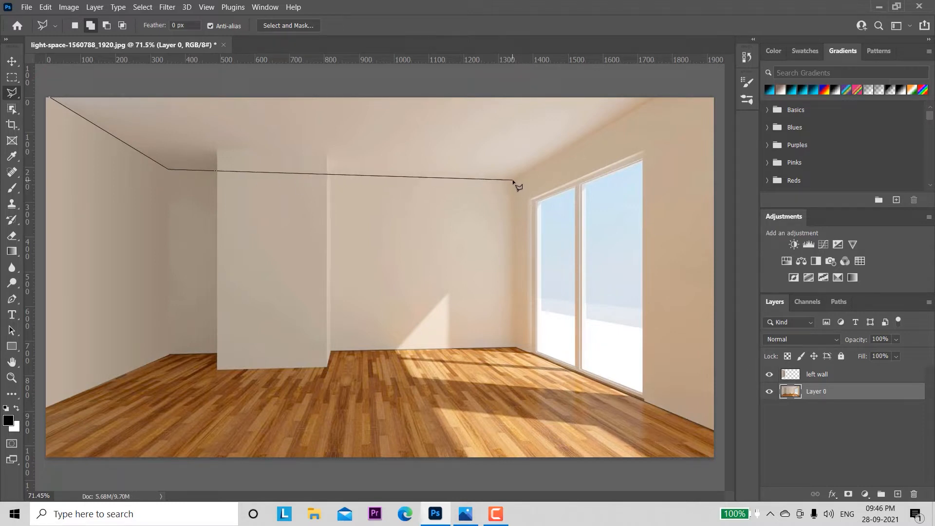
key("shift")
left_click(516, 181)
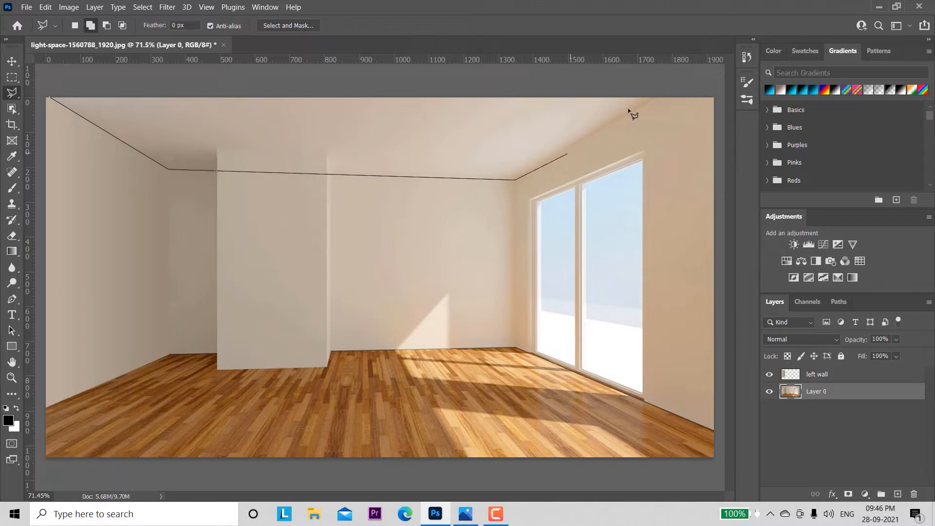
left_click(657, 98)
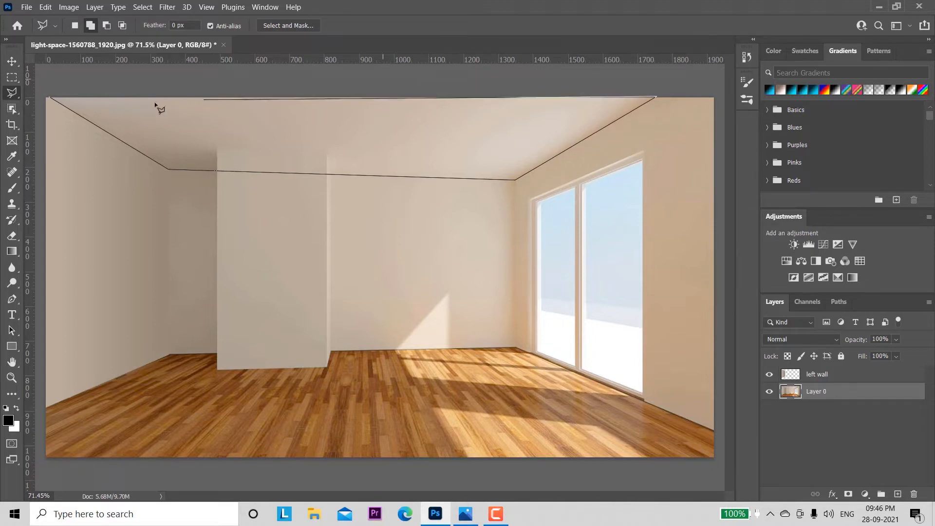
left_click(51, 99)
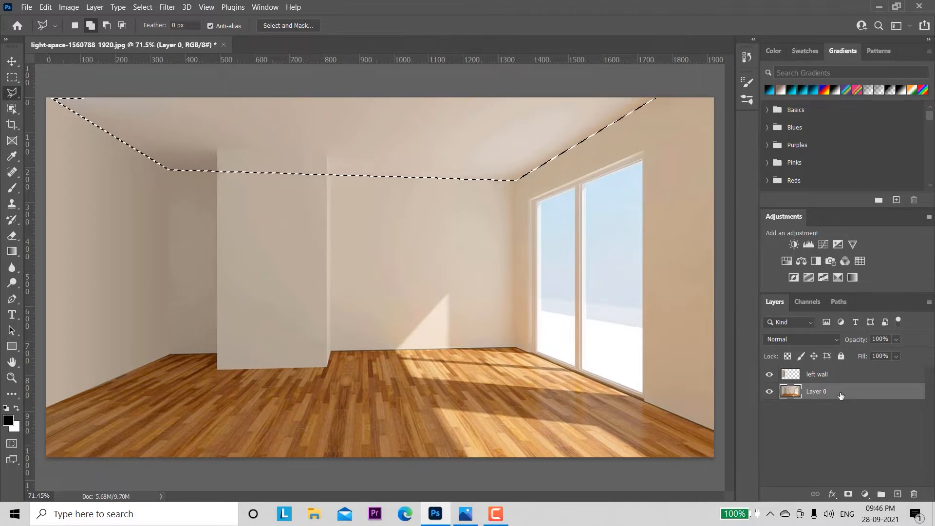
- Copy the selected ceiling to a new layer and name that layer "upper wall"
key("ctrl+j")
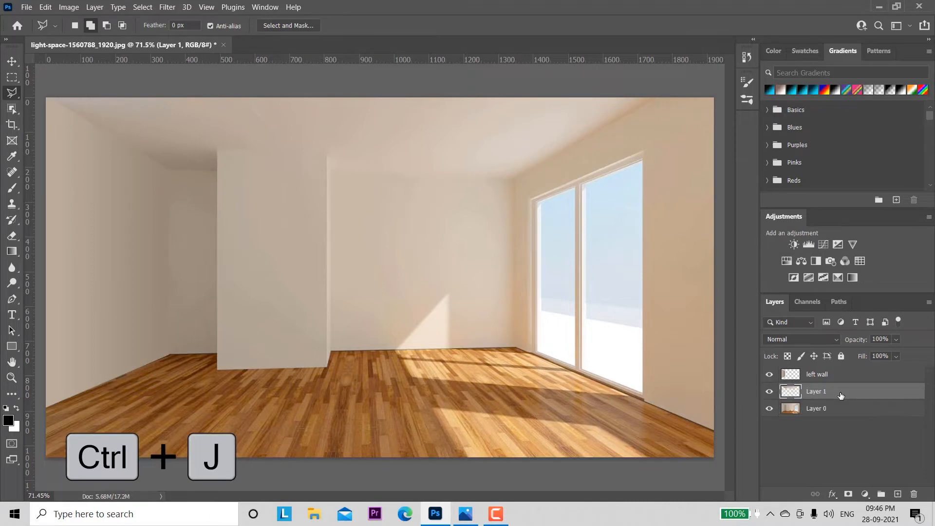
double_click(827, 392)
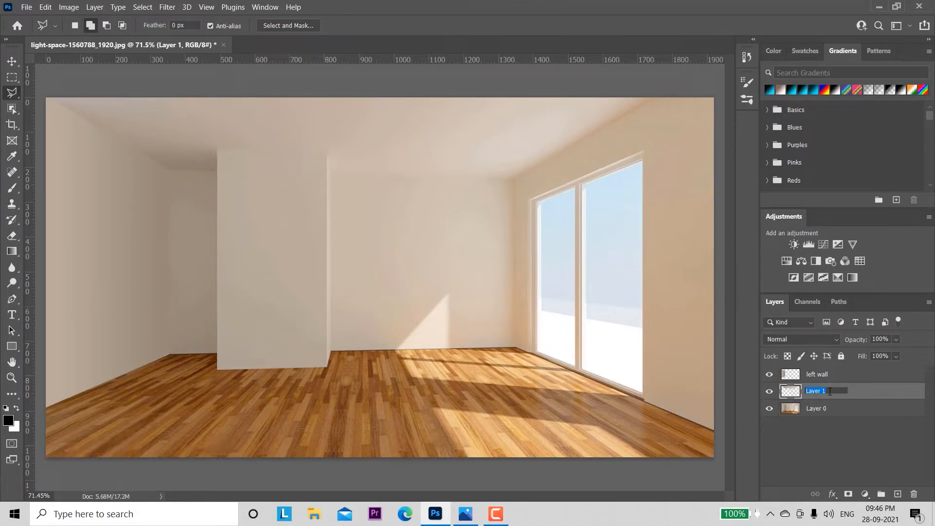
type("upper wall")
left_click(870, 392)
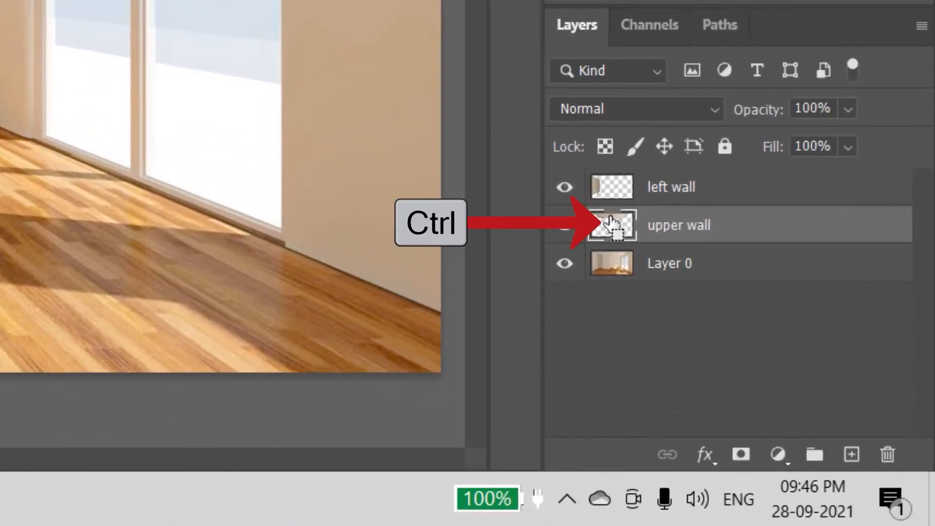
- Load the upper wall layer's outline as a selection and set the gradient's start colour to ad9f92, sampled from the ceiling near the left wall
left_click(609, 219, "ctrl")
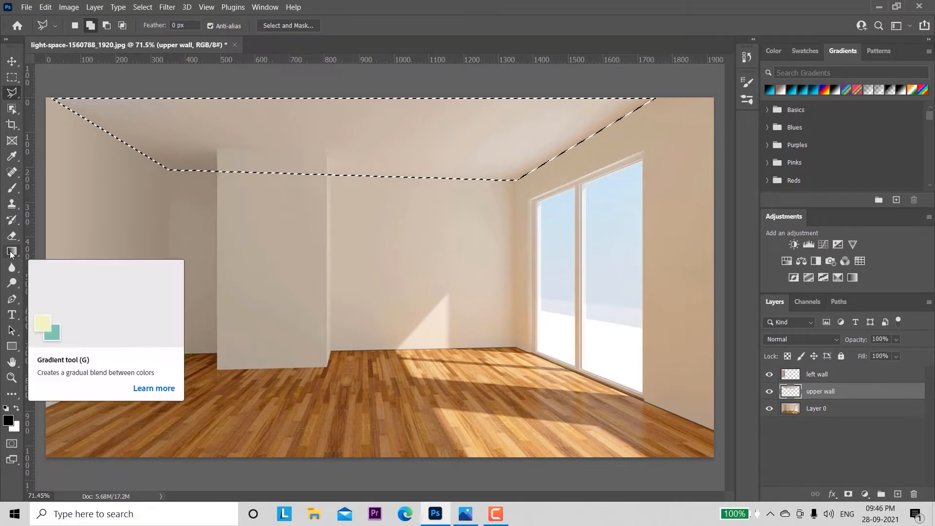
left_click(10, 253)
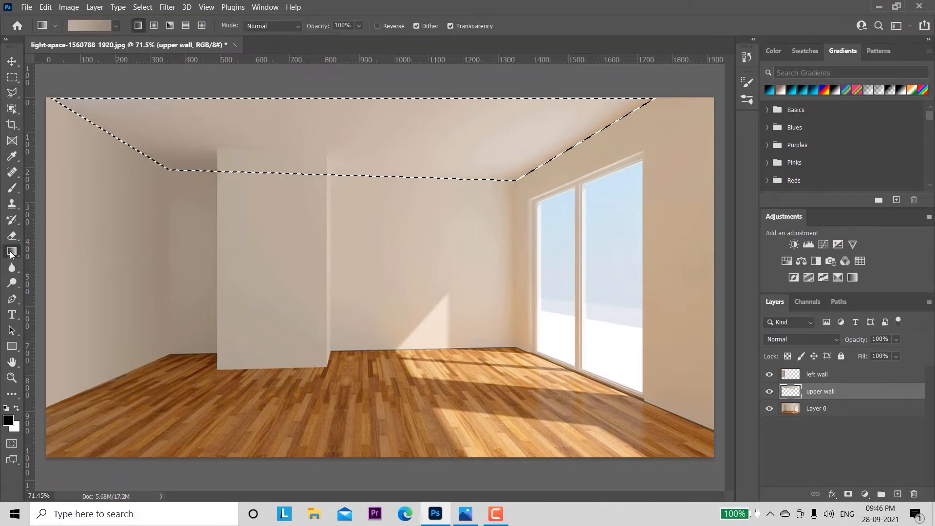
left_click(85, 26)
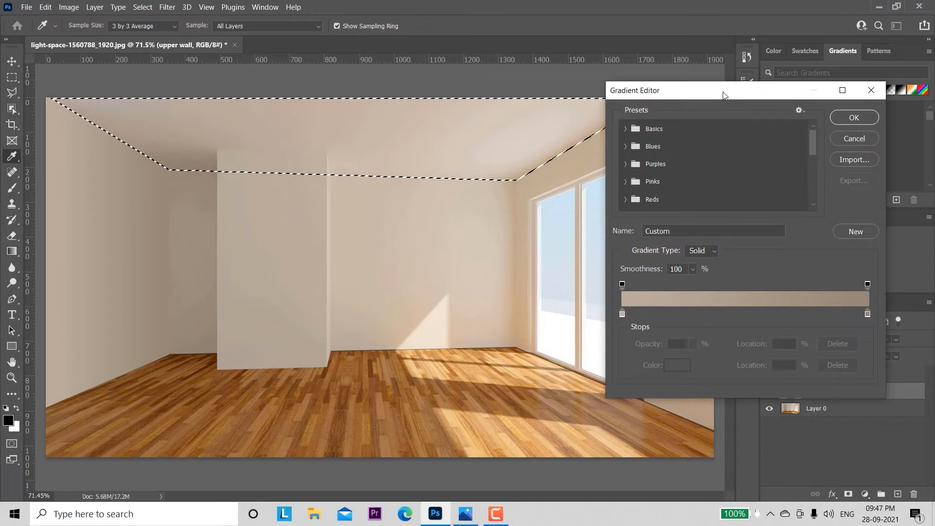
left_click_drag(718, 94, 724, 94)
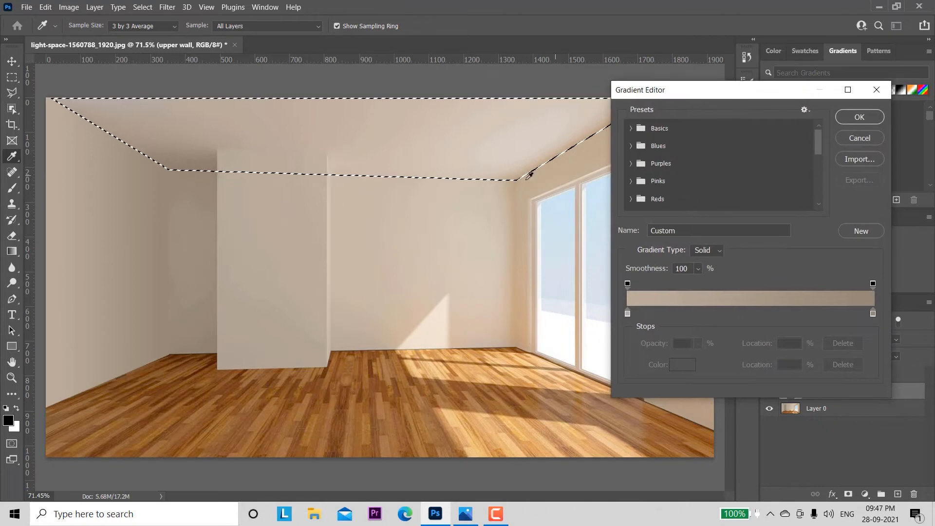
left_click(628, 313)
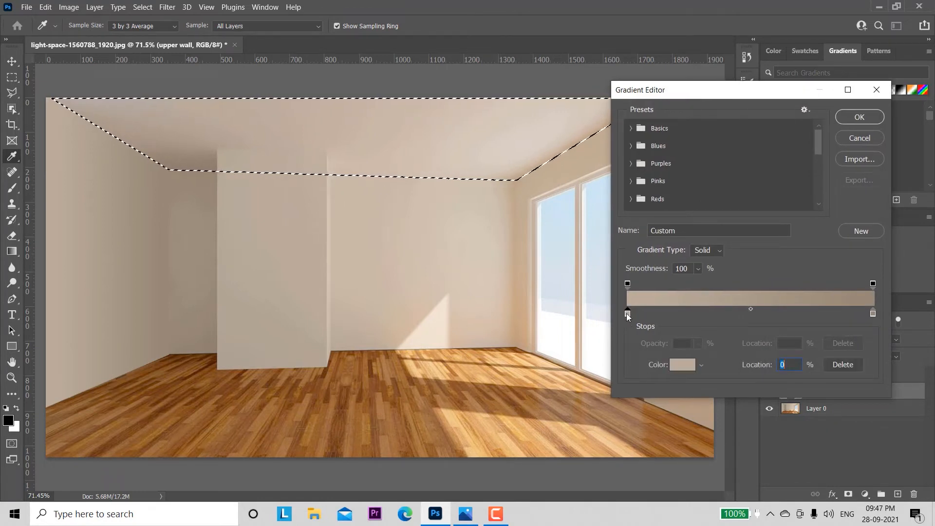
left_click(683, 364)
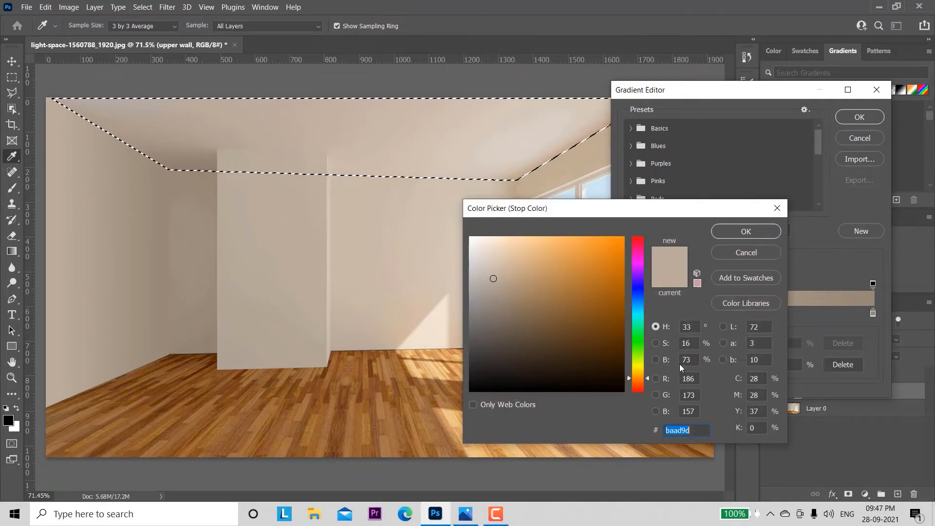
left_click(116, 115)
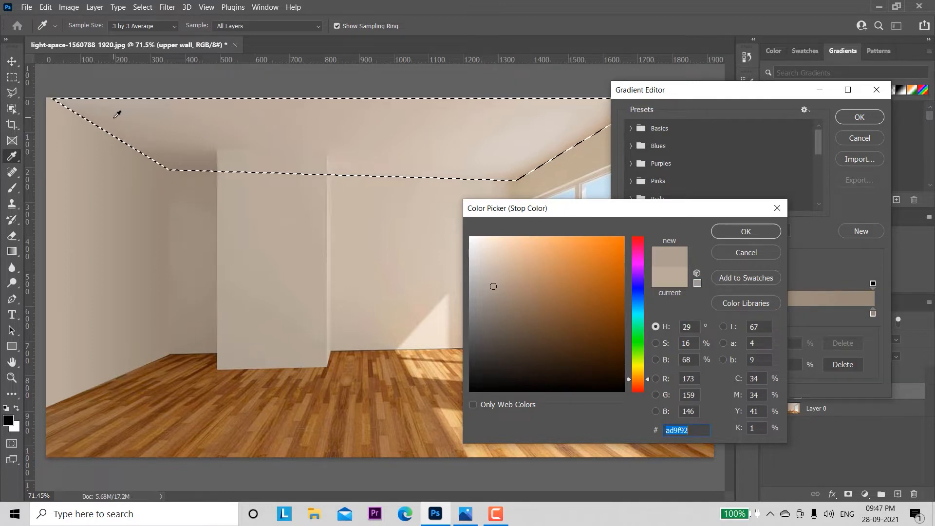
left_click(739, 233)
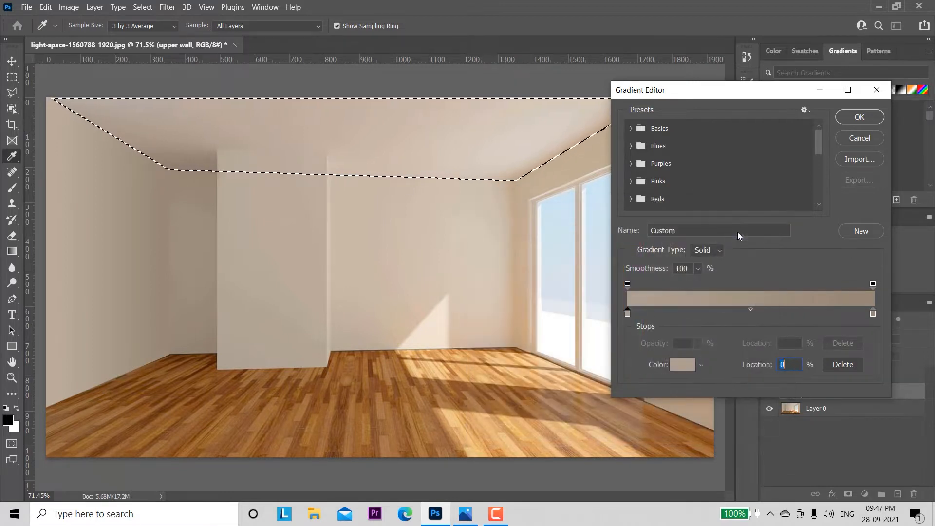
- Set the gradient's end colour by sampling the bright ceiling area near the window wall, and accept the edited gradient
left_click(873, 314)
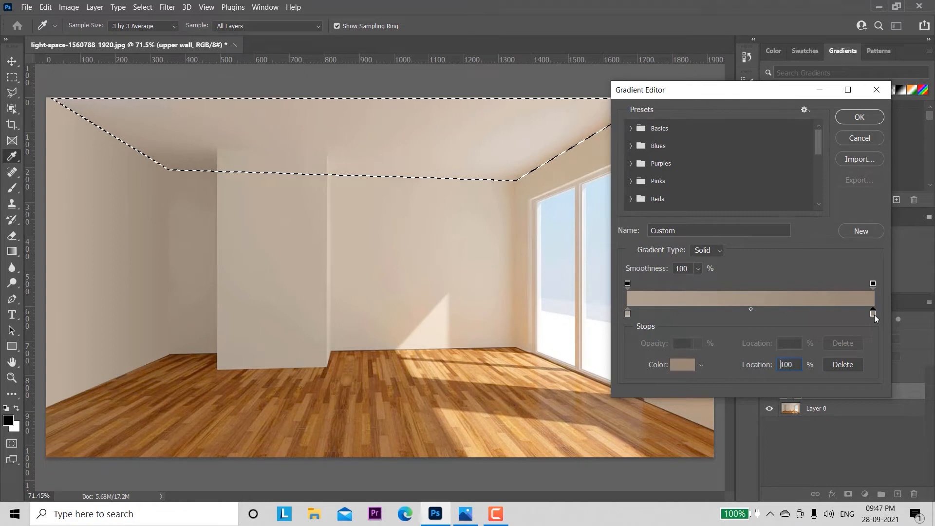
left_click(556, 130)
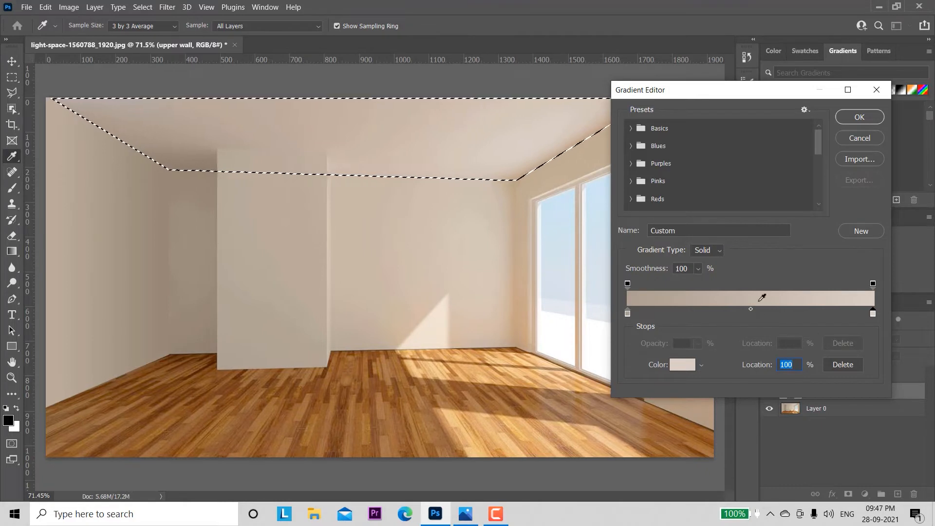
left_click(858, 119)
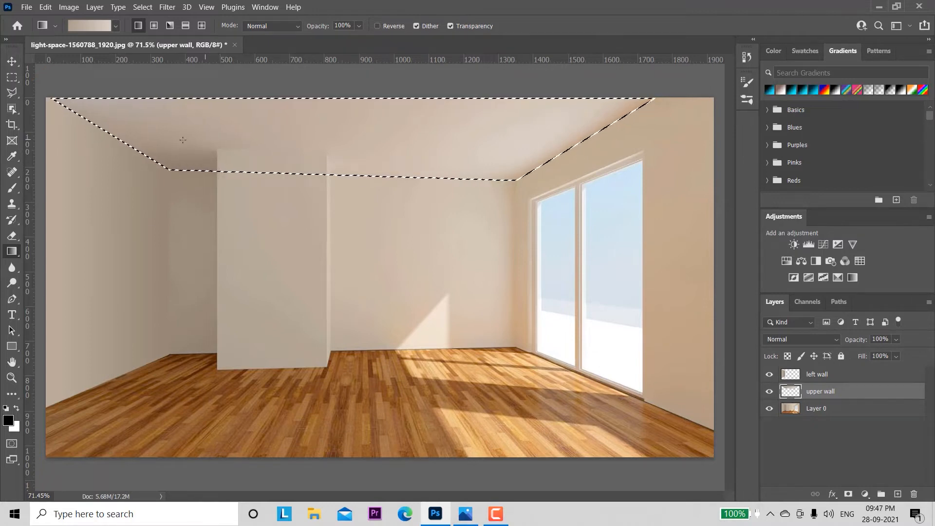
- Fill the selected ceiling with the gradient from the left wall towards the window side and deselect
left_click_drag(112, 130, 206, 132)
left_click_drag(380, 140, 576, 154)
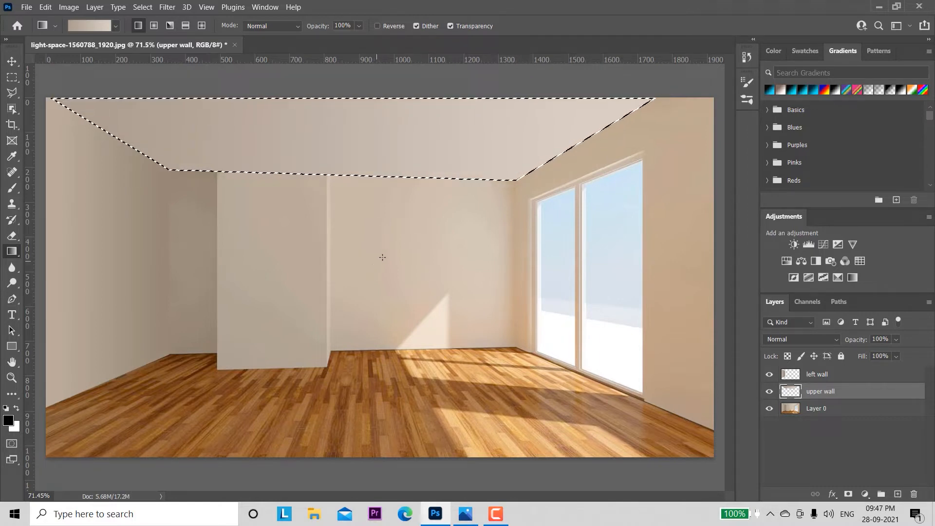
key("ctrl+d")
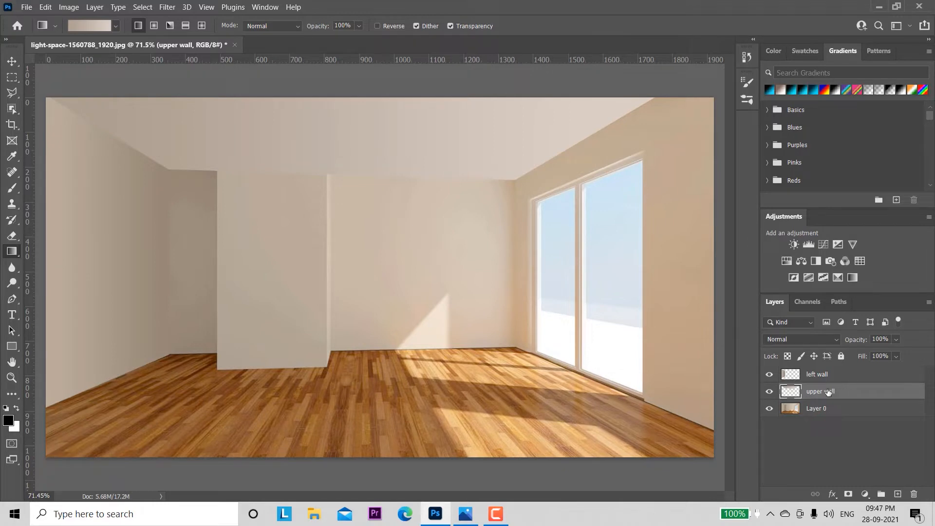
- Hide the upper wall layer and select the front wall on Layer 0 with the Polygonal Lasso, corner to corner across the pillar
left_click(769, 393)
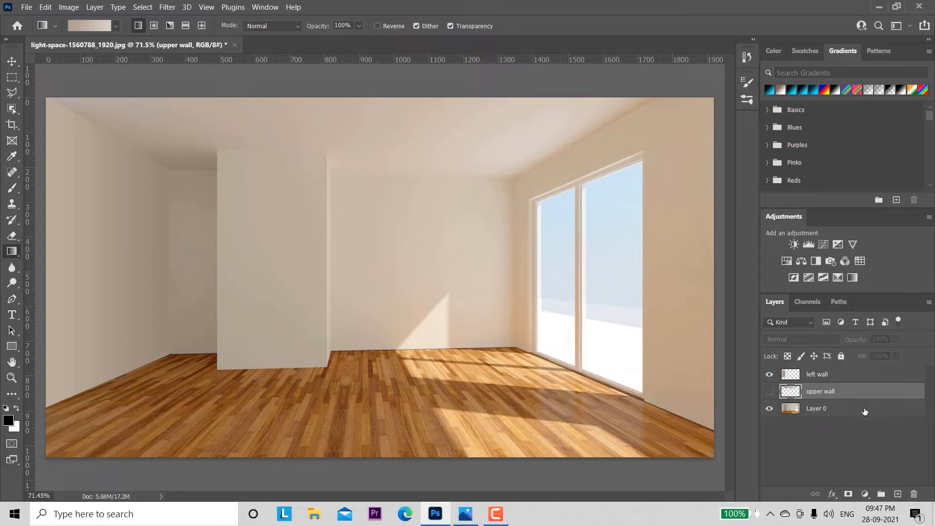
left_click(850, 412)
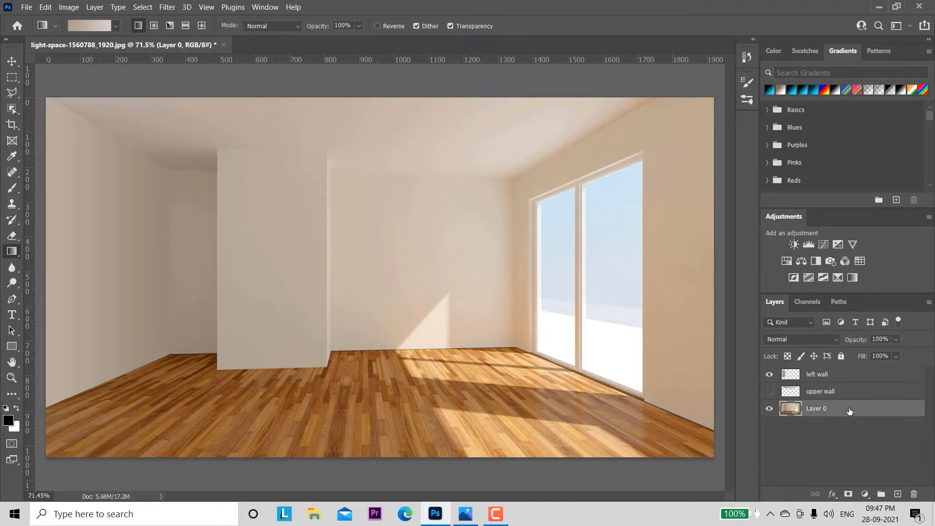
left_click(10, 97)
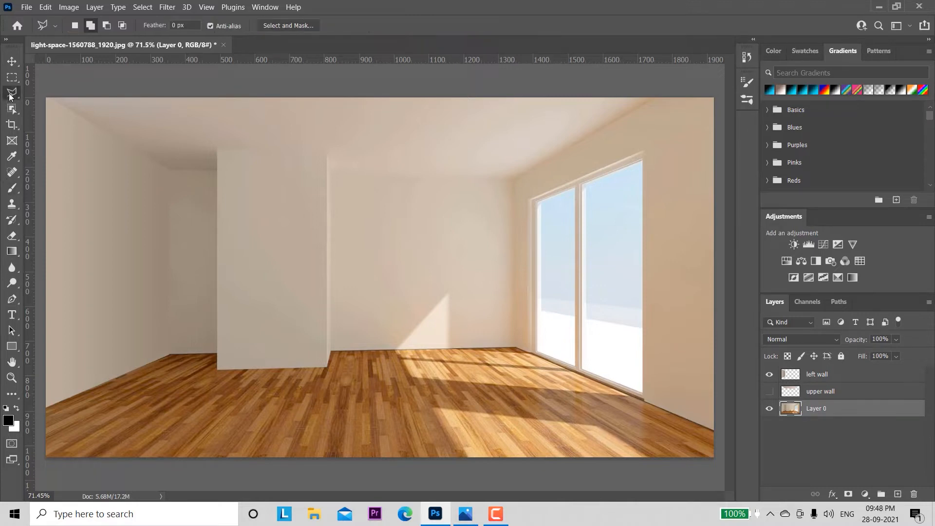
left_click(170, 171)
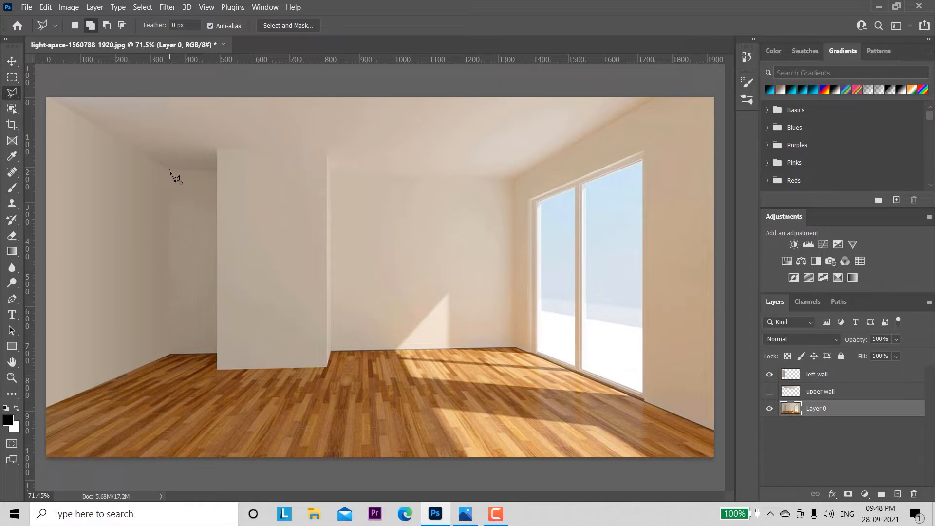
left_click(170, 355)
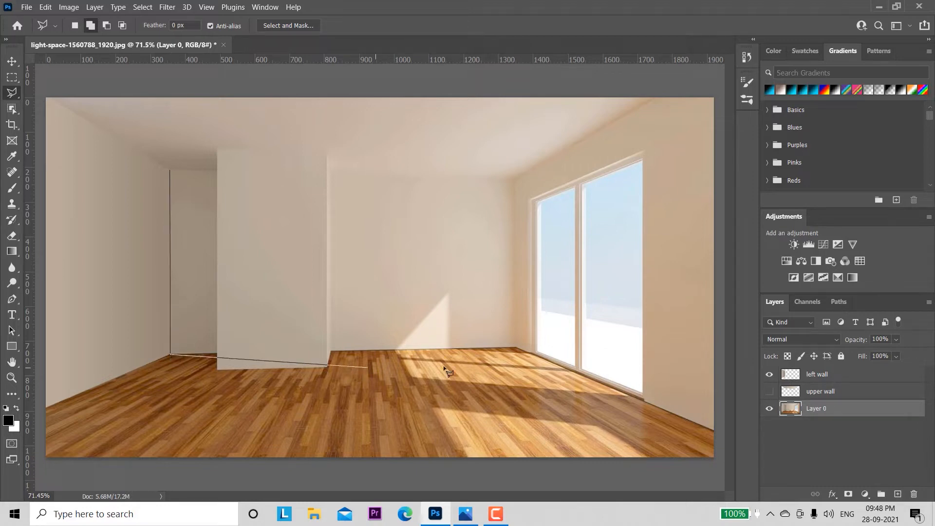
left_click(515, 348)
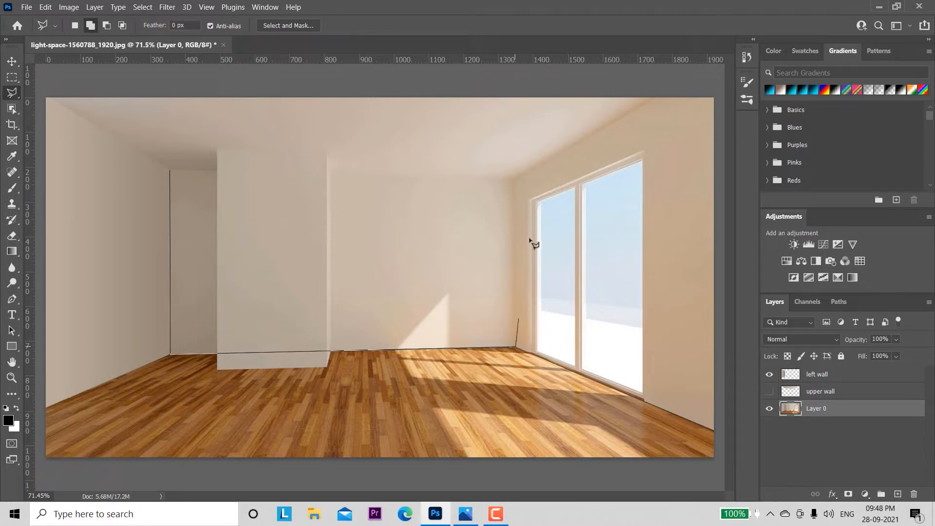
left_click(515, 180)
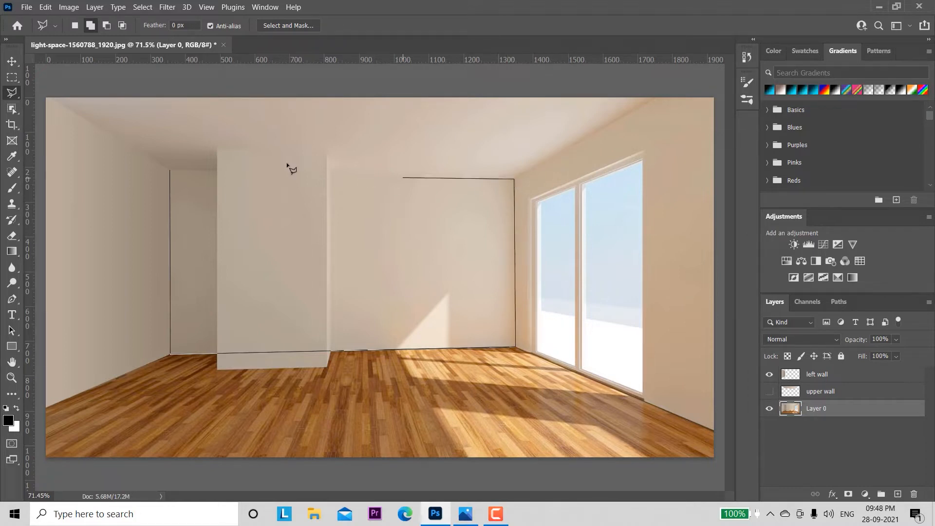
left_click(170, 172)
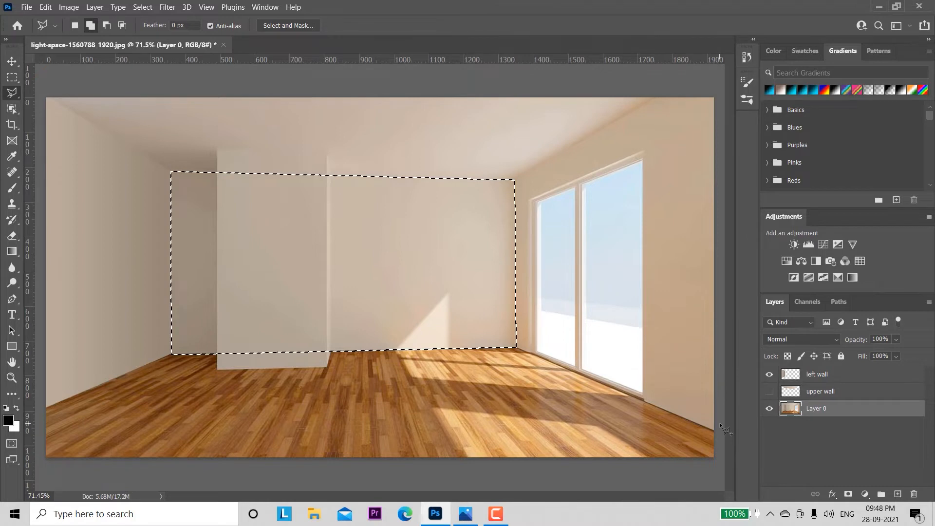
- Copy the selected front wall to a new layer and name that layer "front wall"
key("ctrl+j")
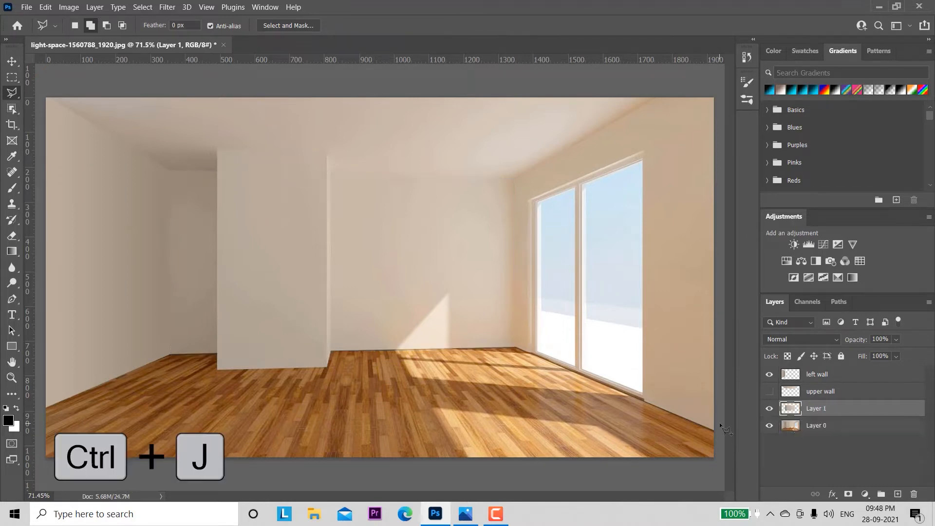
double_click(816, 409)
type("fl")
type("on")
type("t w")
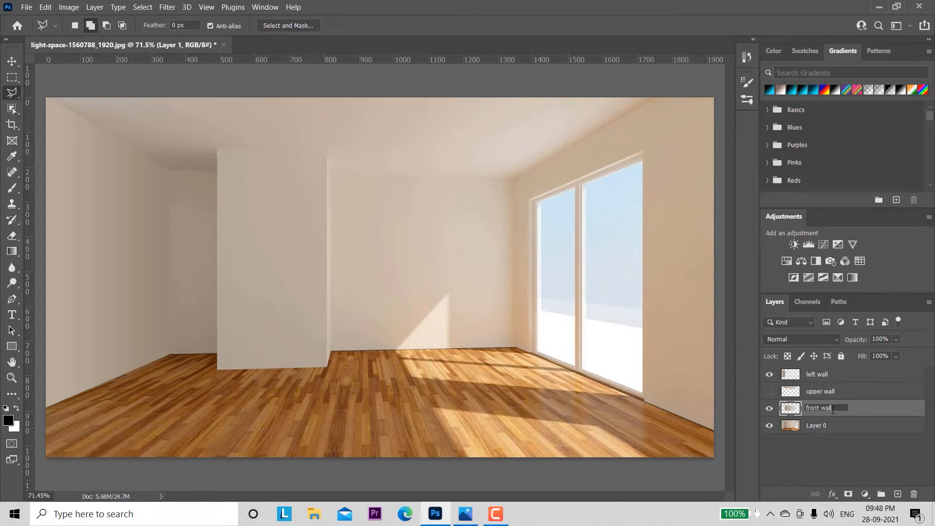
type("all")
left_click(863, 413)
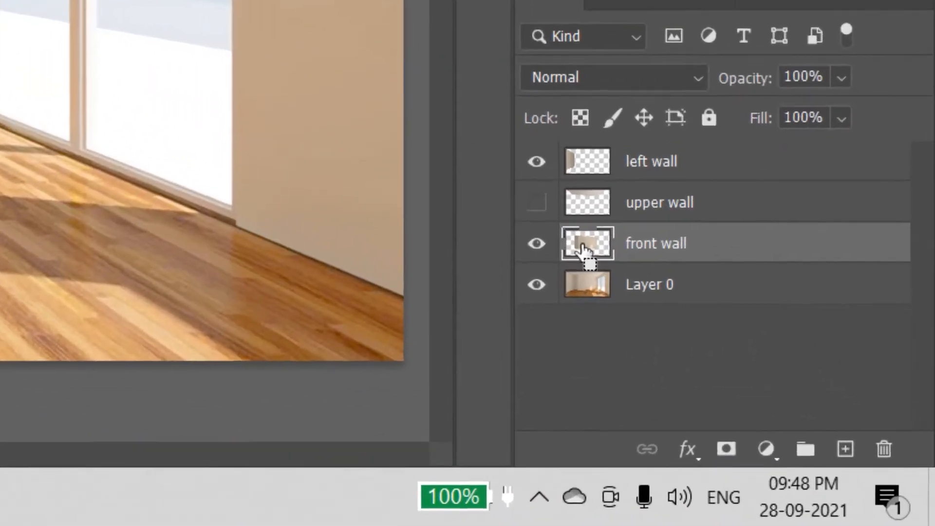
- Load the front wall layer's outline as a selection and set the gradient's start colour to #9b8e7d, sampled from the wall's shaded recess beside the pillar
left_click(584, 248, "ctrl")
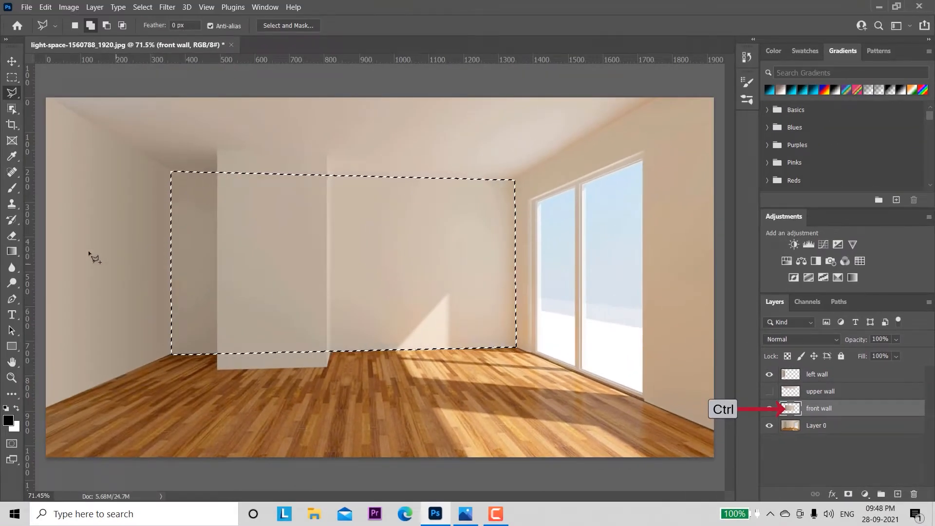
left_click(12, 251)
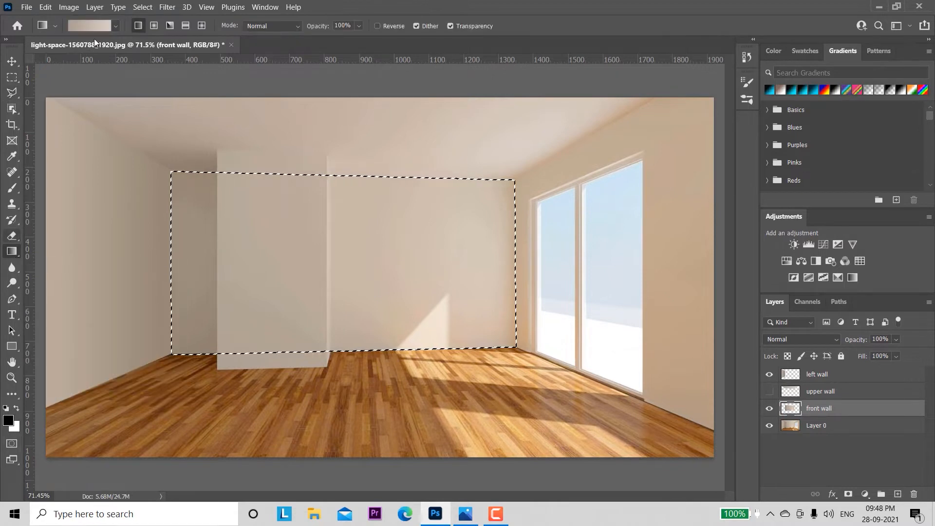
left_click(89, 26)
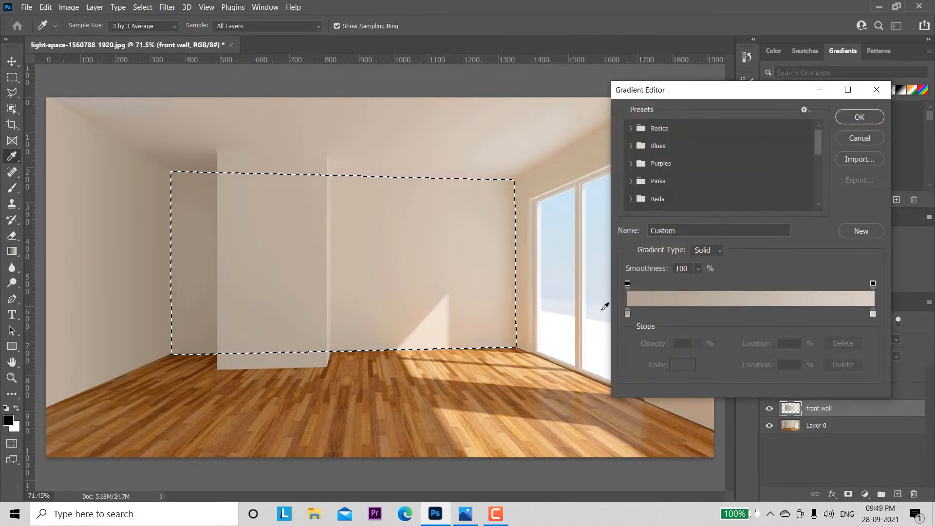
left_click(627, 313)
left_click(688, 368)
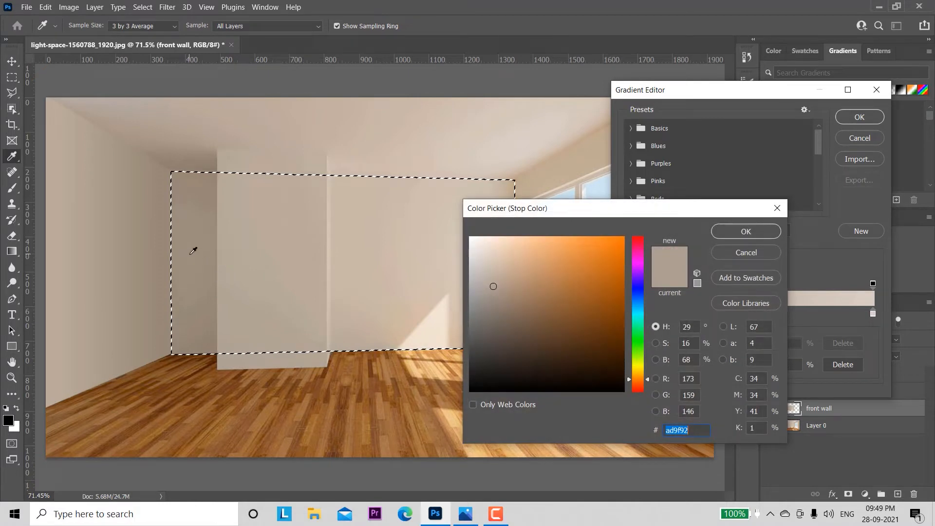
left_click(192, 253)
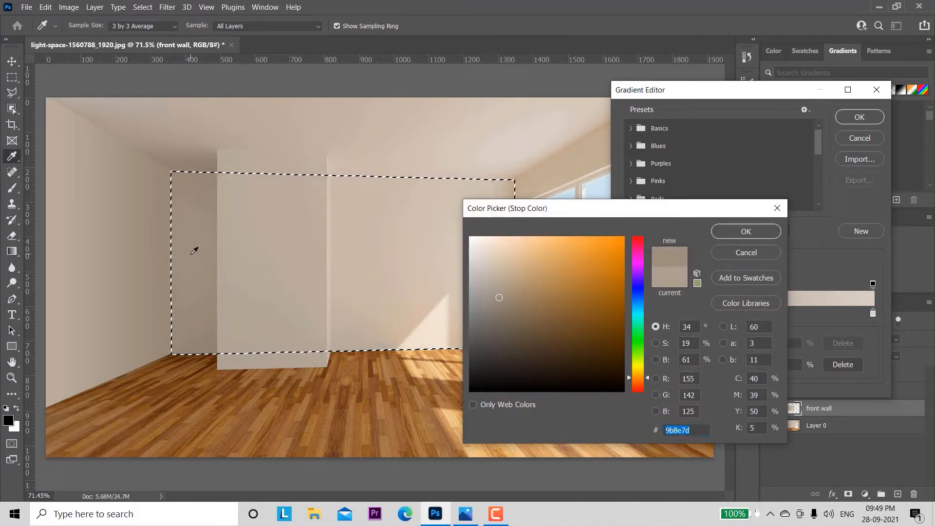
left_click(730, 232)
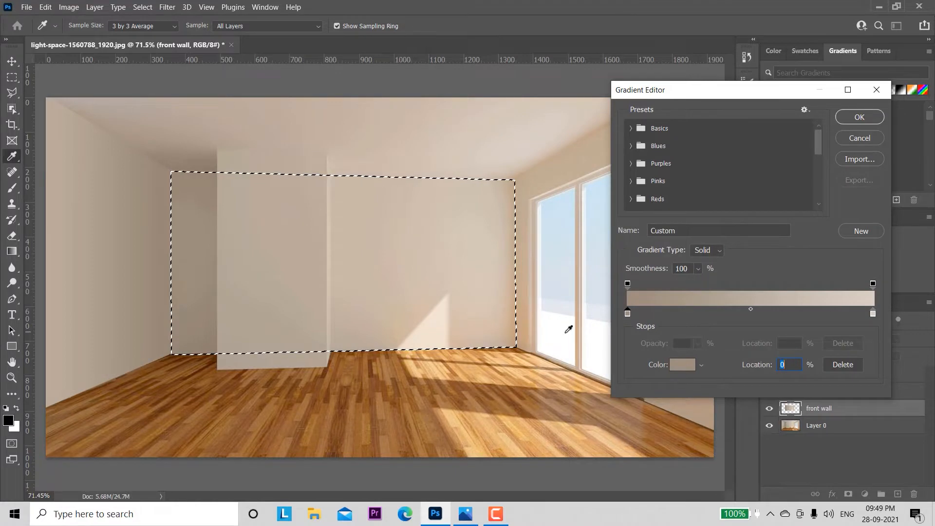
- Sample the gradient's end colour from the front wall near the windows, fill the selected wall from its shaded side towards the windows, and deselect
left_click(875, 315)
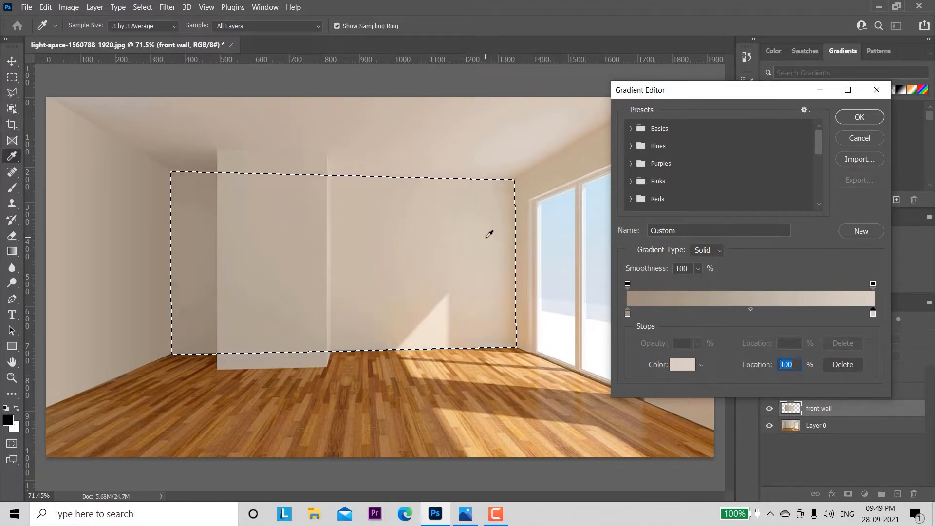
left_click(859, 118)
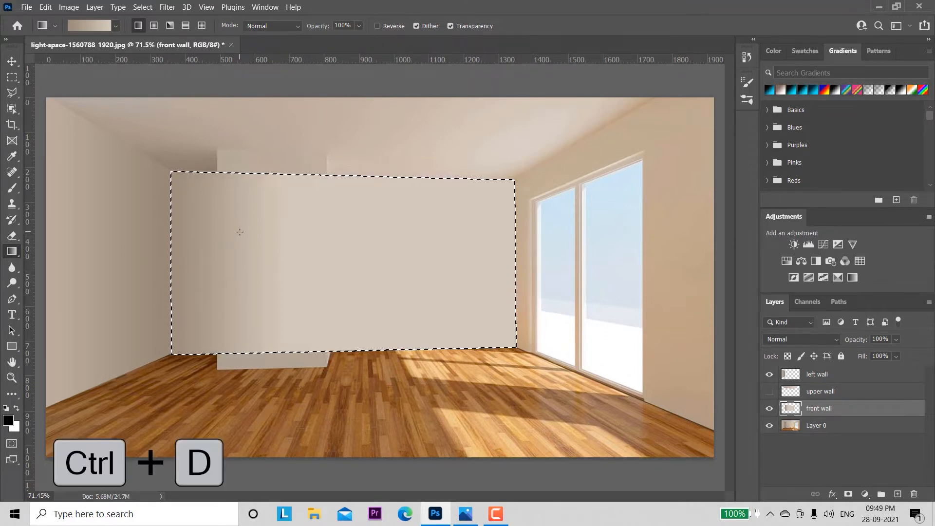
key("ctrl+d")
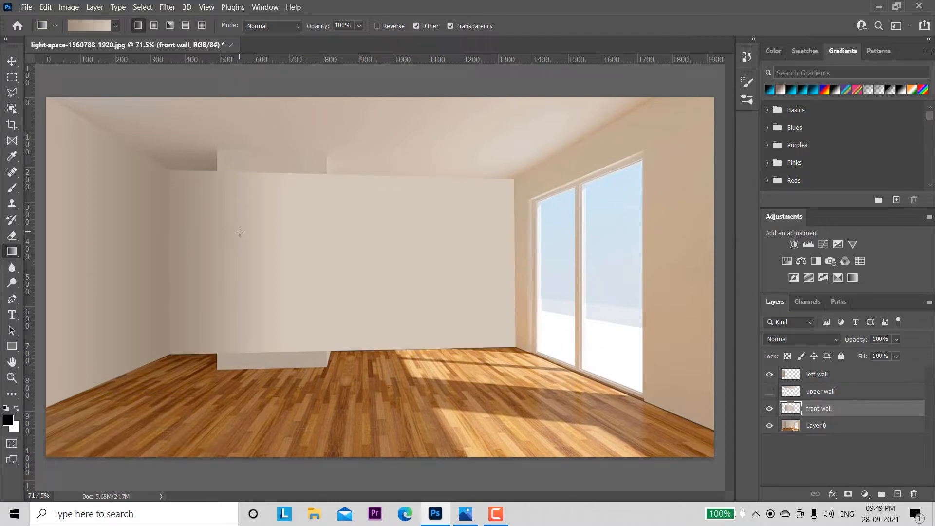
- Hide the front wall layer and select the pillar's front face on Layer 0 with the Polygonal Lasso, corner to corner
left_click(770, 409)
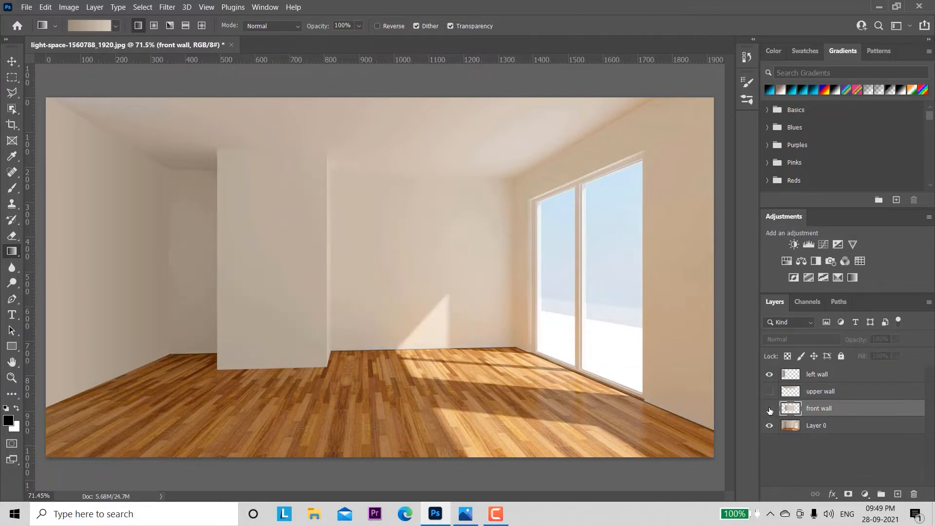
left_click(848, 428)
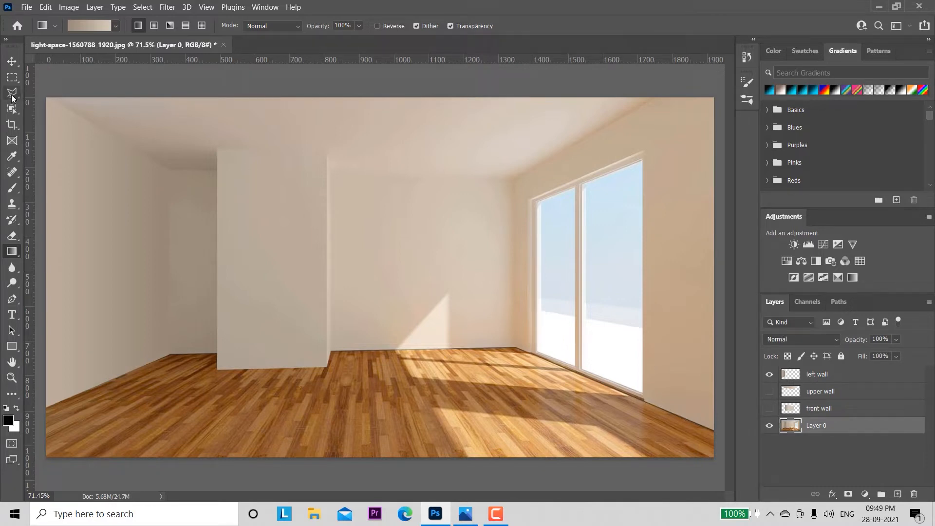
left_click(11, 95)
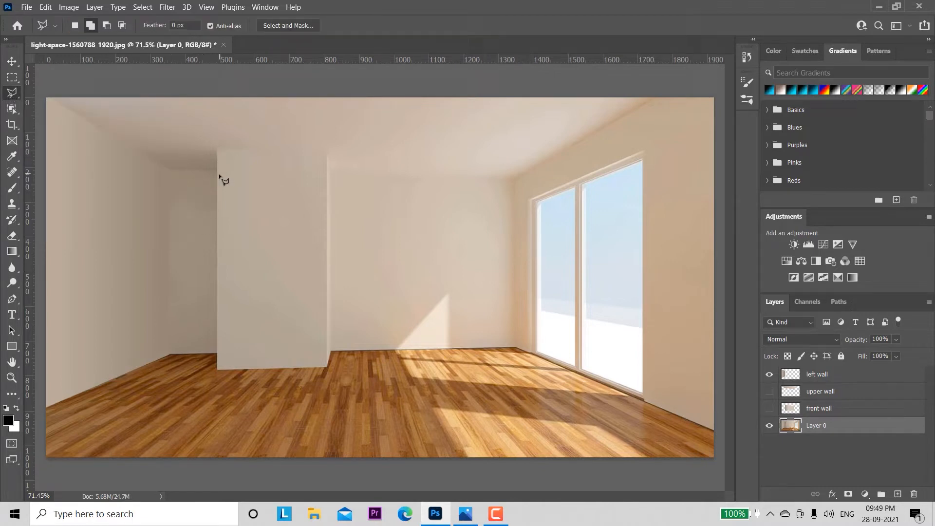
key("z")
left_click_drag(231, 184, 239, 189)
key("l")
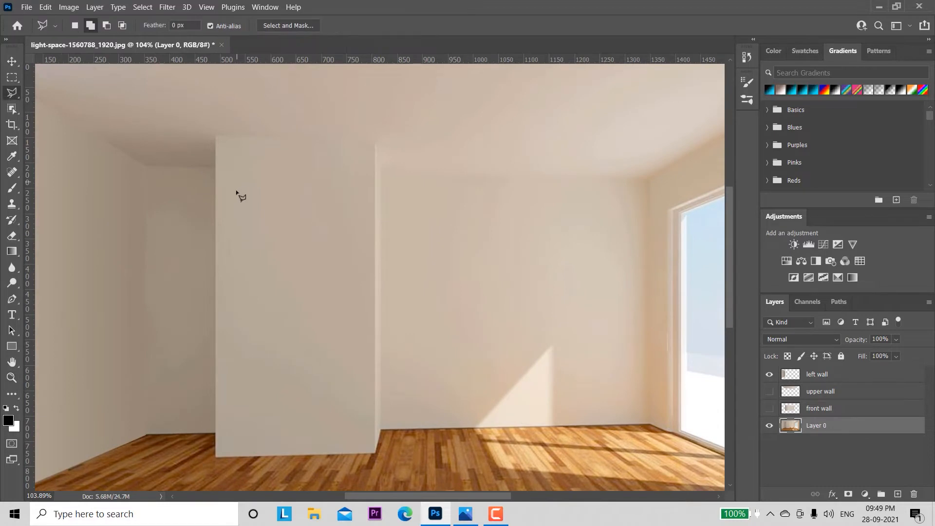
left_click(215, 138)
left_click(216, 458)
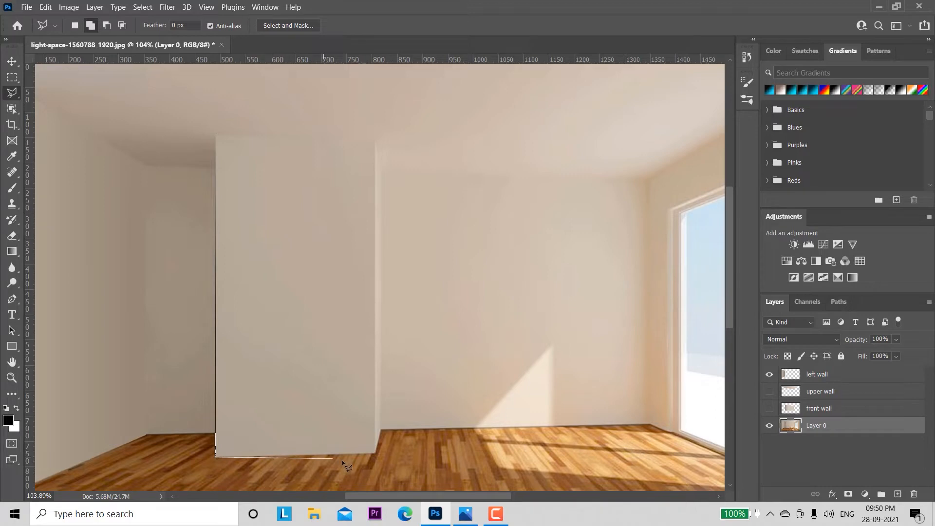
left_click(375, 454)
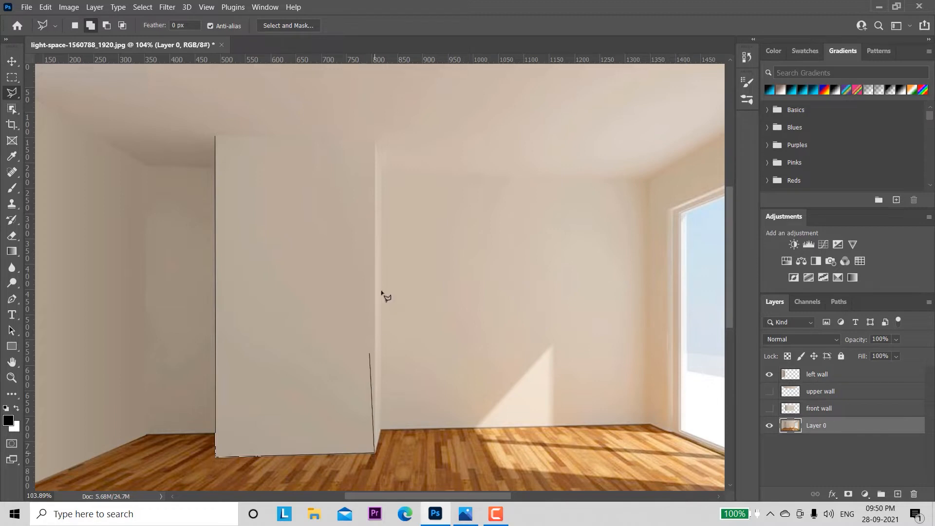
left_click(376, 142)
left_click(217, 138)
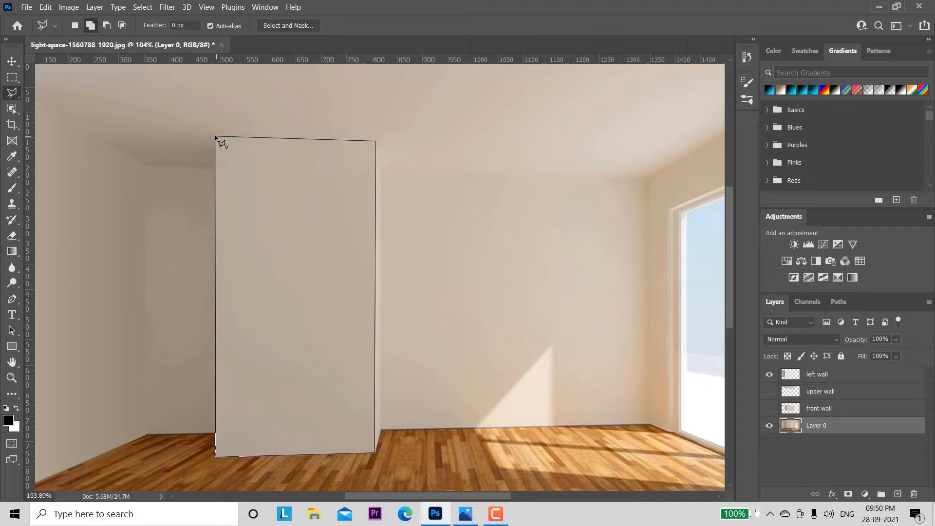
left_click(217, 139)
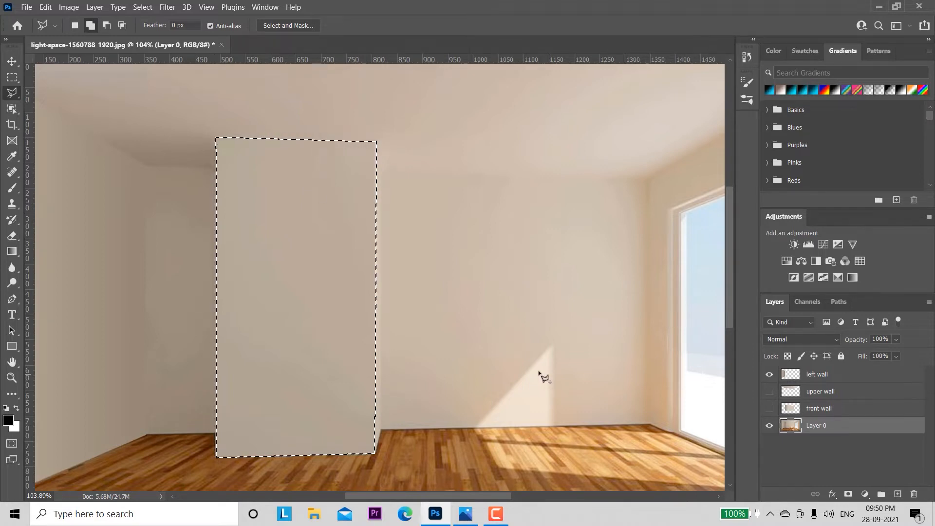
- Copy the selected pillar face to a new layer and name that layer "piller"
key("ctrl+j")
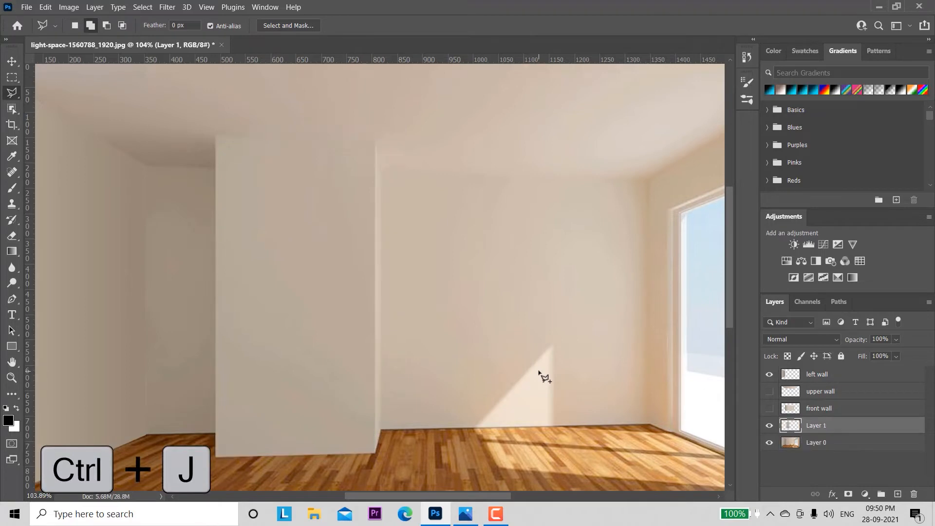
double_click(817, 425)
type("pille")
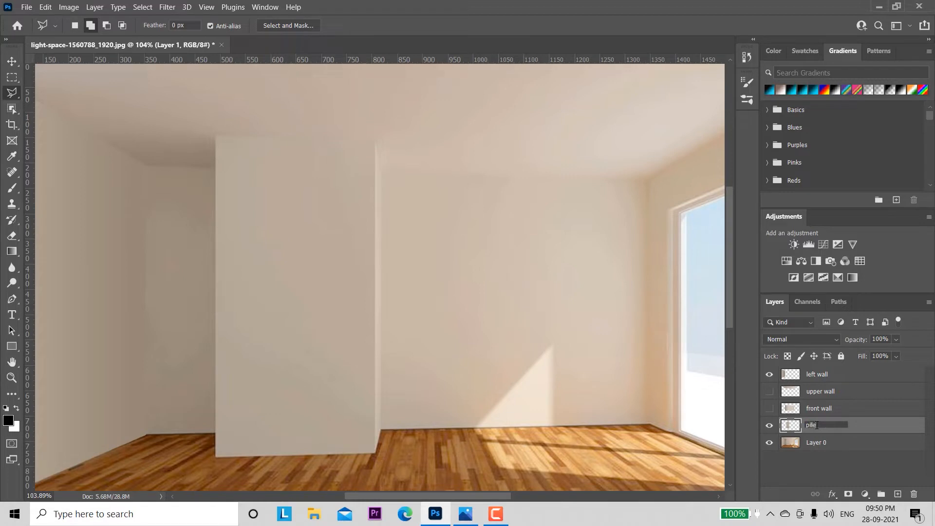
type("r")
left_click(863, 426)
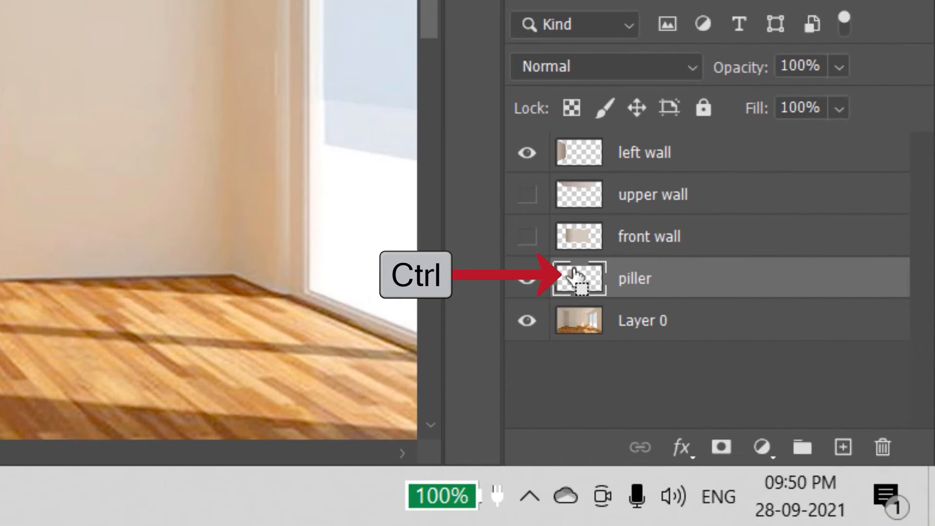
- Load the piller layer's outline as a selection, fill it with foreground colour #b6aa9c sampled from the pillar face, and deselect
left_click(574, 274, "ctrl")
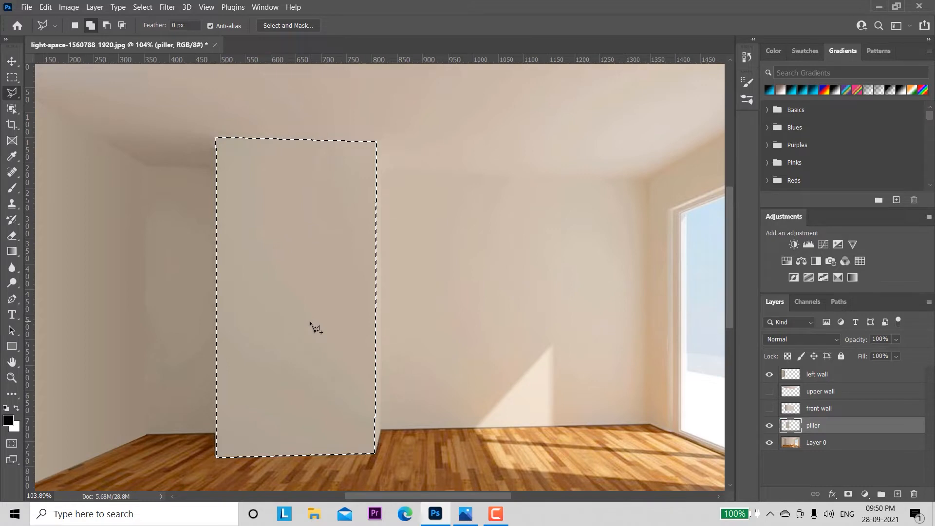
left_click(8, 422)
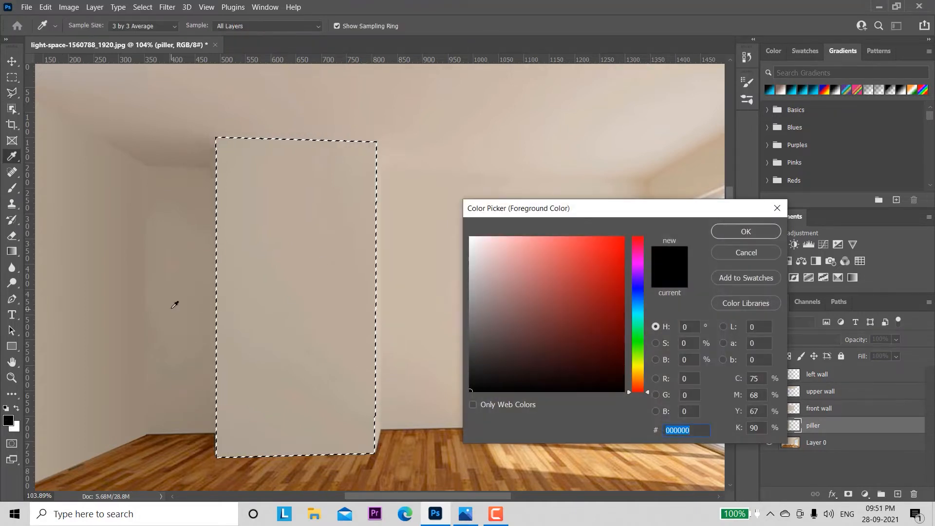
left_click(258, 241)
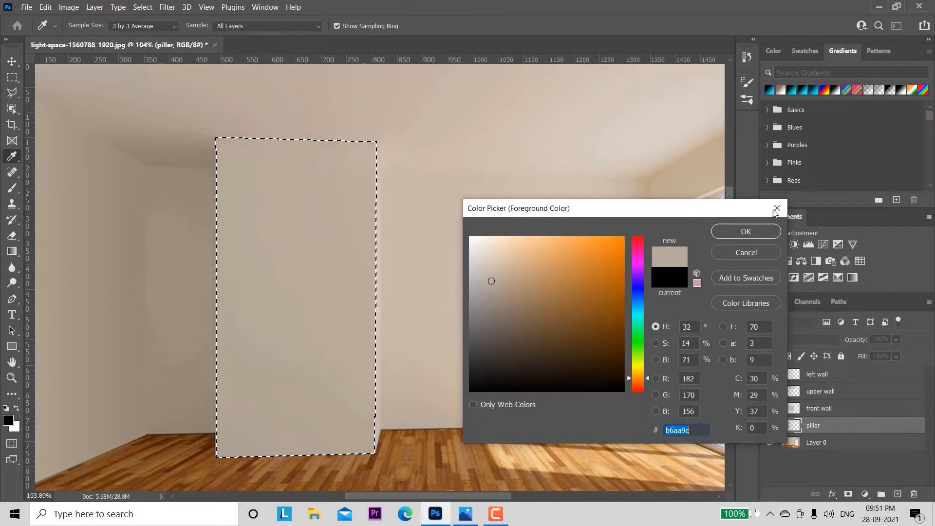
left_click(734, 229)
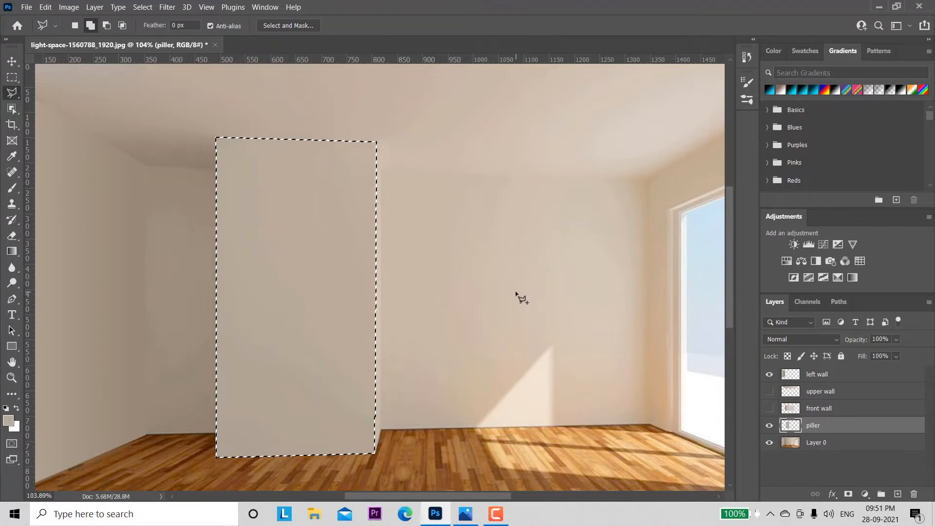
key("alt+BackSpace")
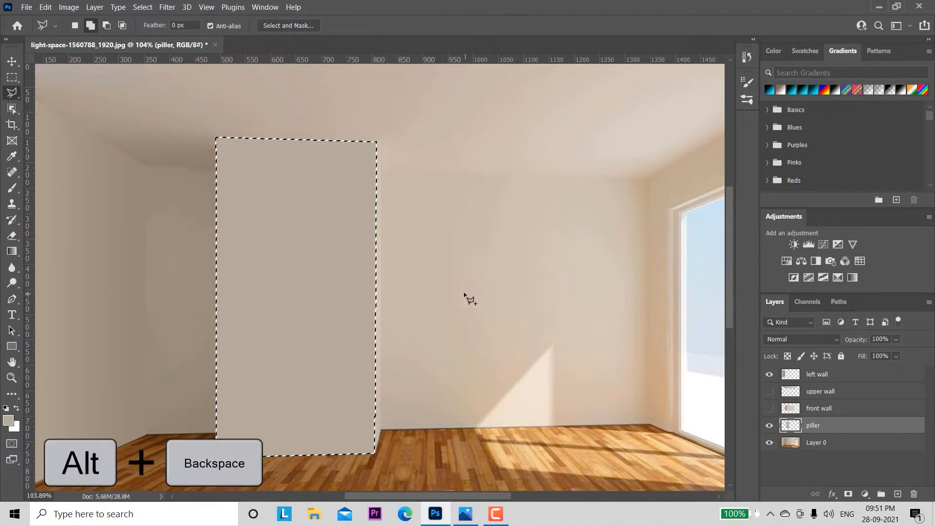
key("ctrl+d")
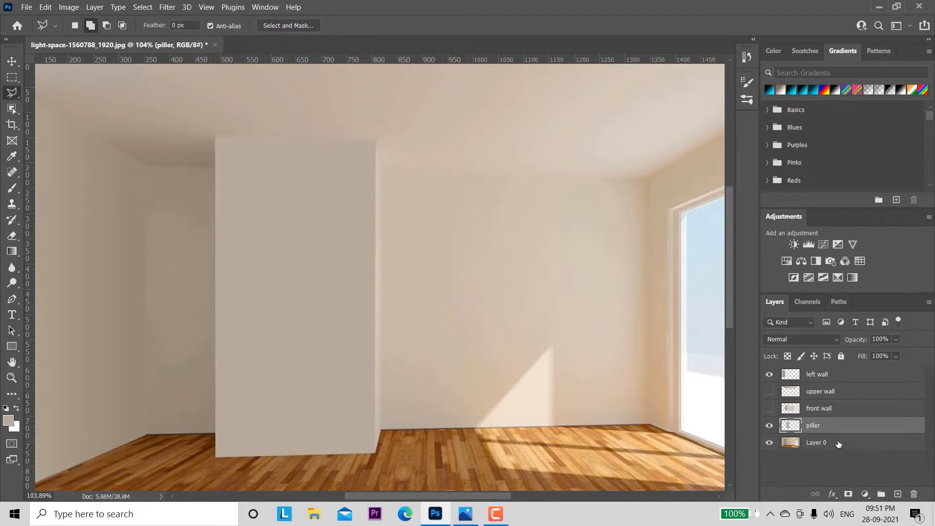
- Select the pillar's narrow side face on Layer 0 with the Polygonal Lasso and copy it to a new layer
left_click(820, 449)
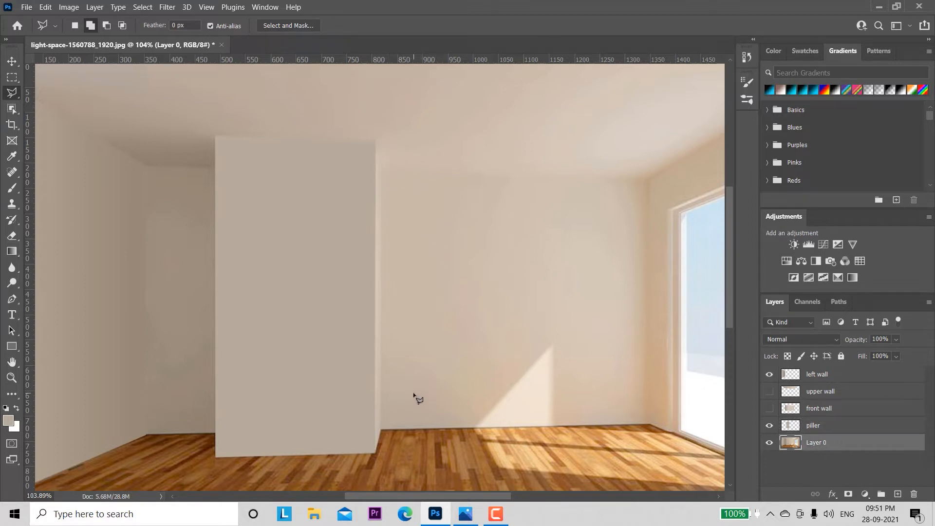
key("z")
left_click_drag(416, 384, 427, 390)
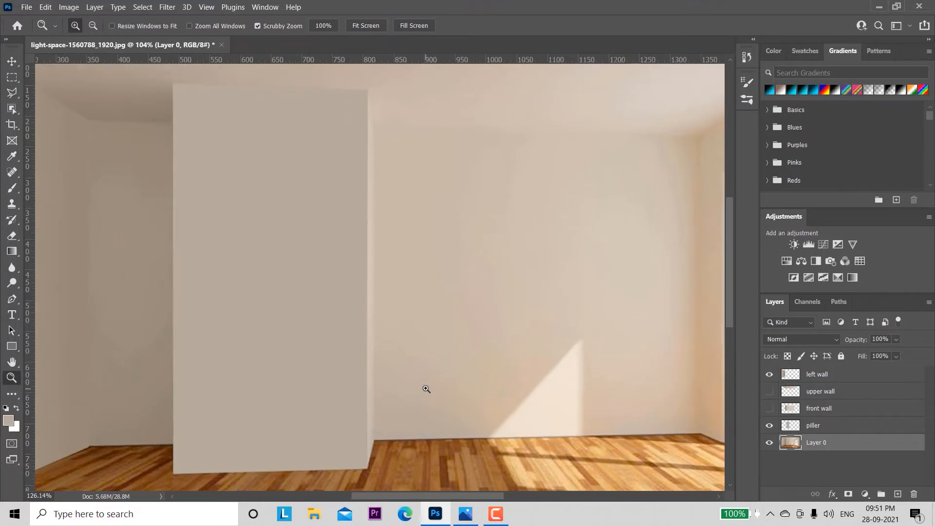
key("l")
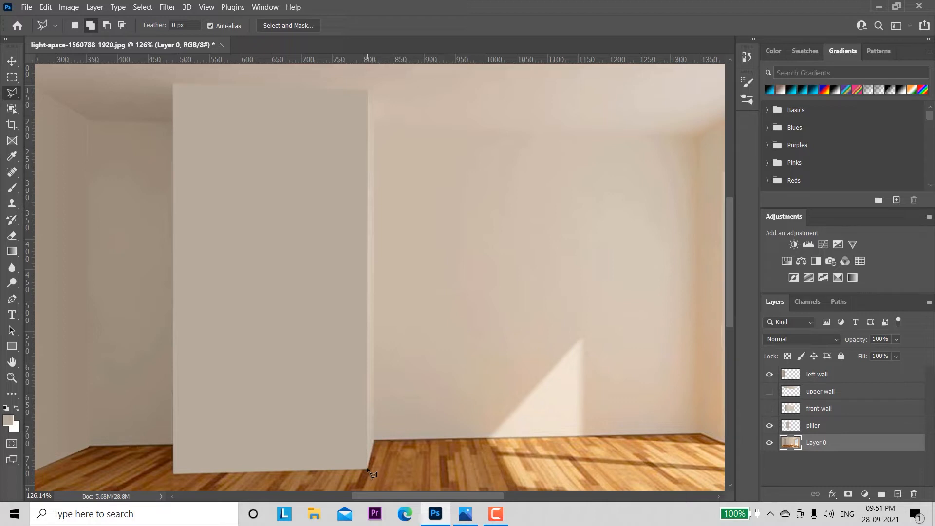
left_click(368, 469)
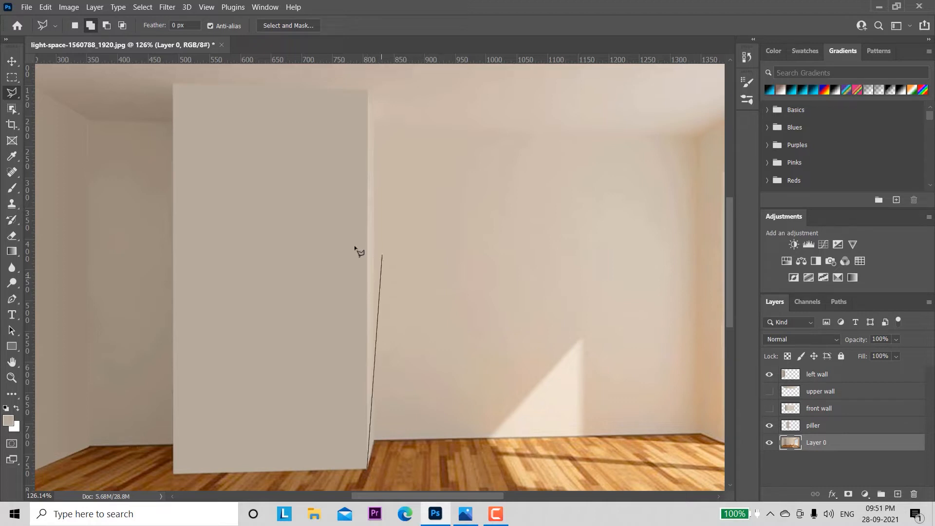
left_click(369, 91)
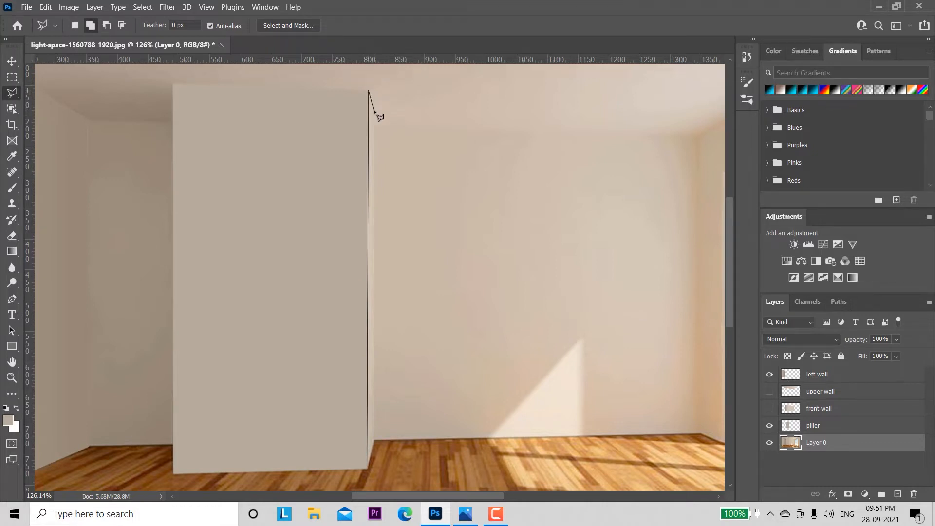
left_click(373, 111)
left_click(367, 466)
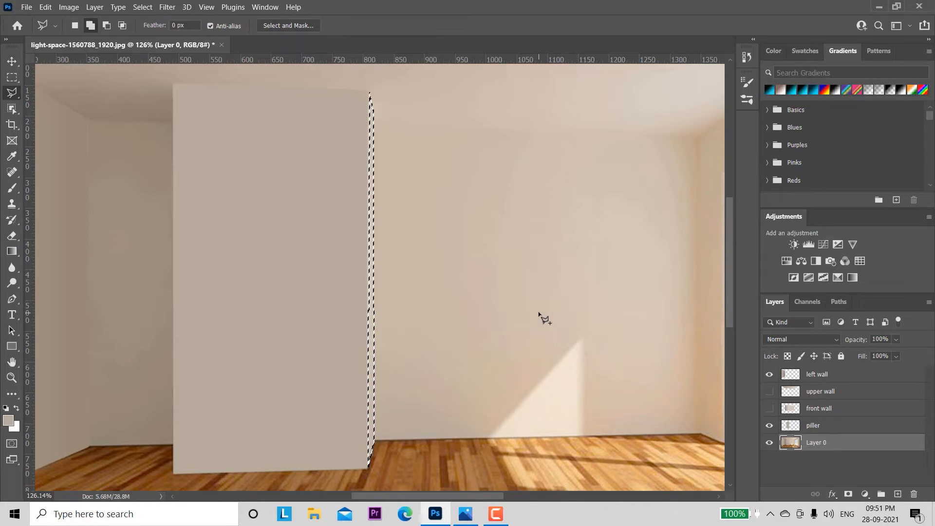
key("ctrl+j")
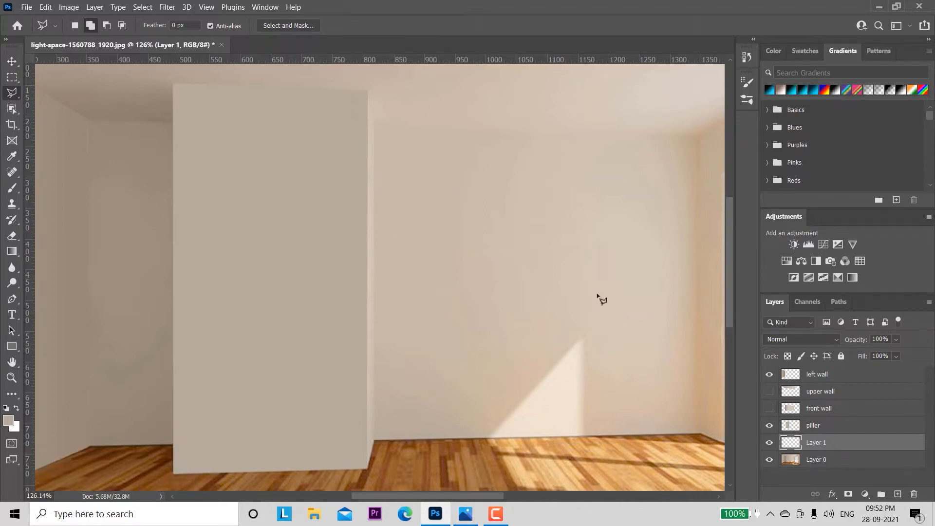
- Load the outline of Layer 1, the pillar's narrow side face, fill it with foreground colour #d7cbbc, and deselect
left_click(791, 443, "ctrl")
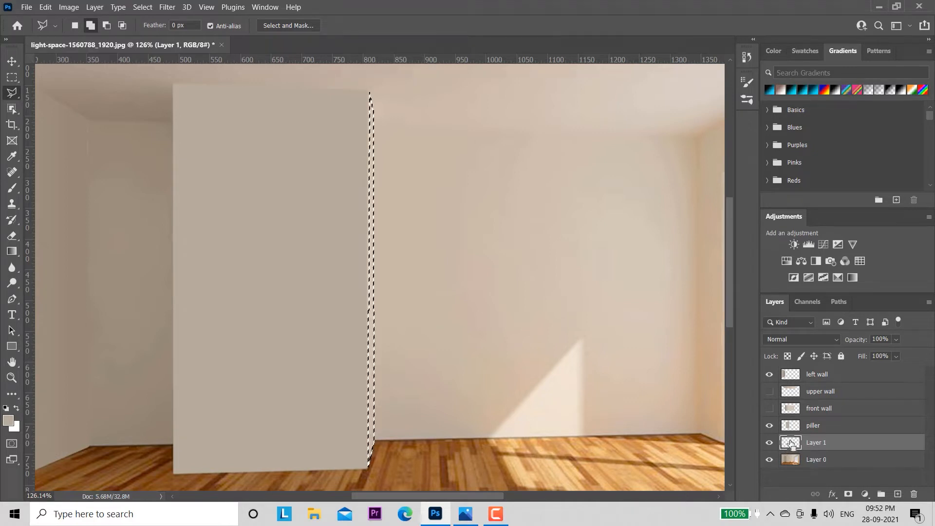
left_click(9, 418)
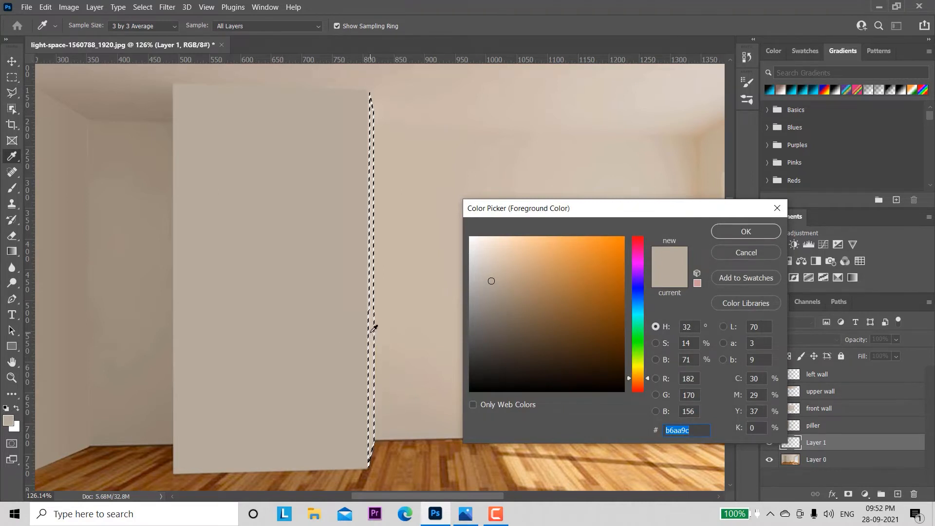
left_click(374, 328)
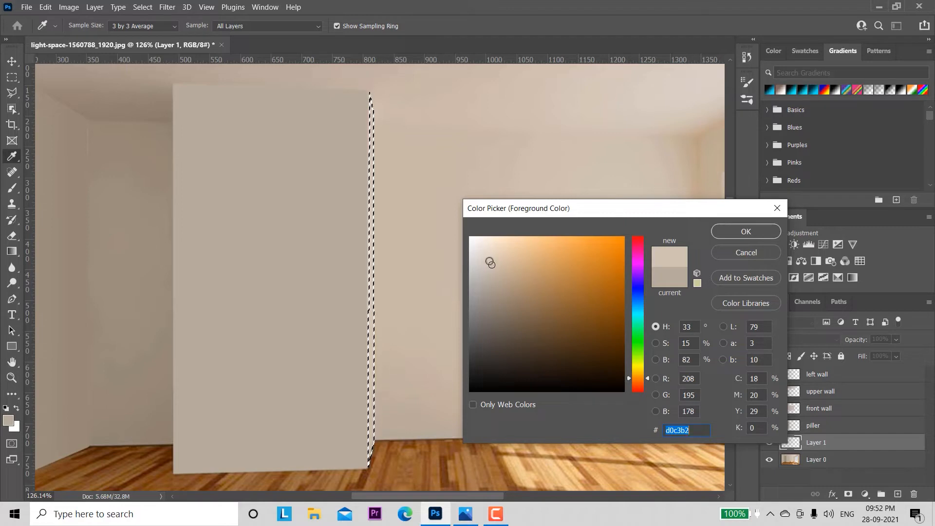
left_click(489, 261)
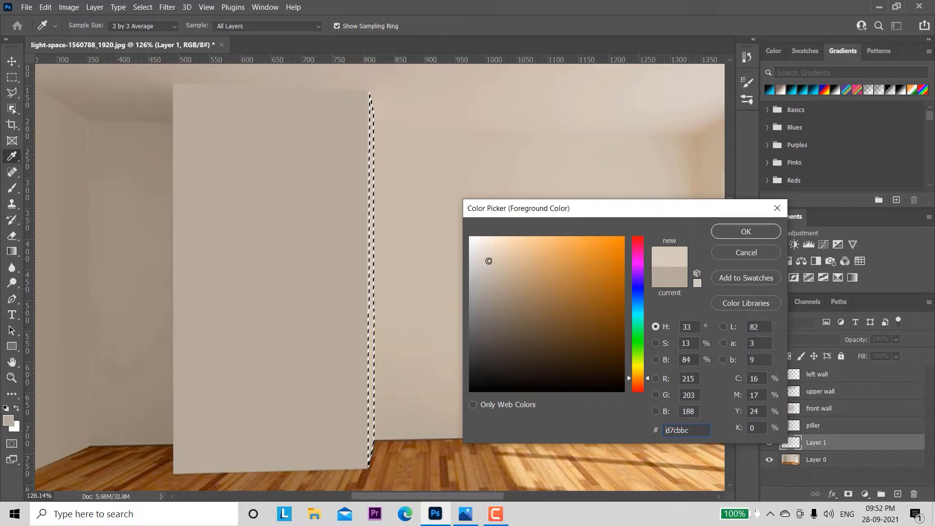
left_click(745, 232)
key("l")
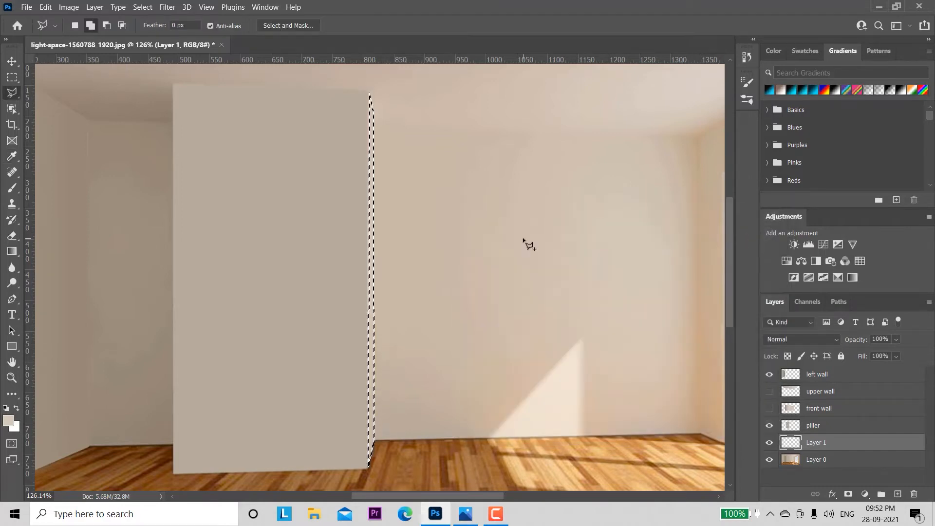
key("alt+BackSpace")
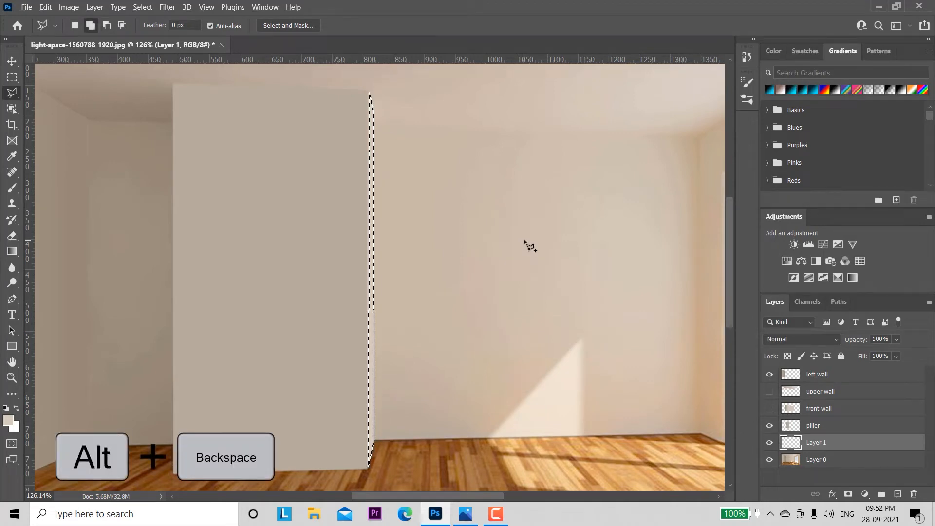
key("ctrl+d")
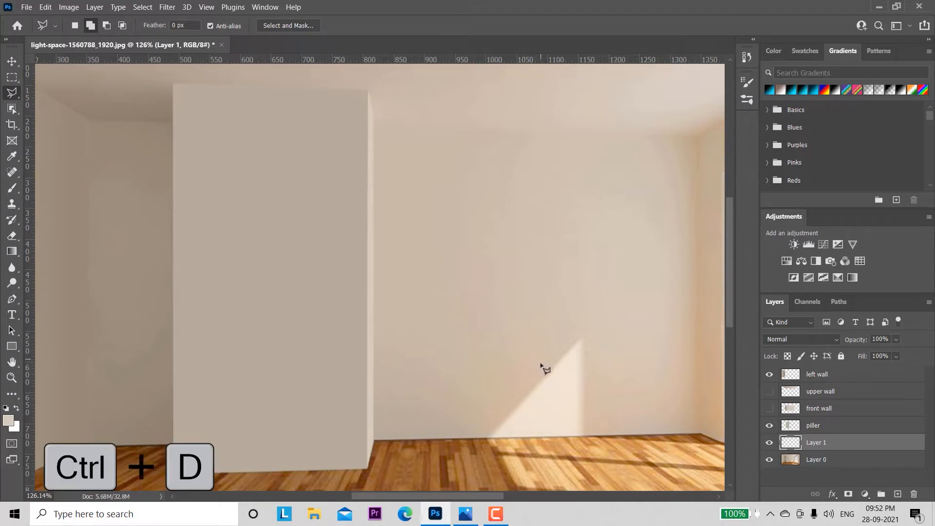
- On Layer 0, trace the window wall with the Polygonal Lasso from its upper back corner down and along the floor edge to the image border
key("z")
left_click_drag(555, 390, 532, 349)
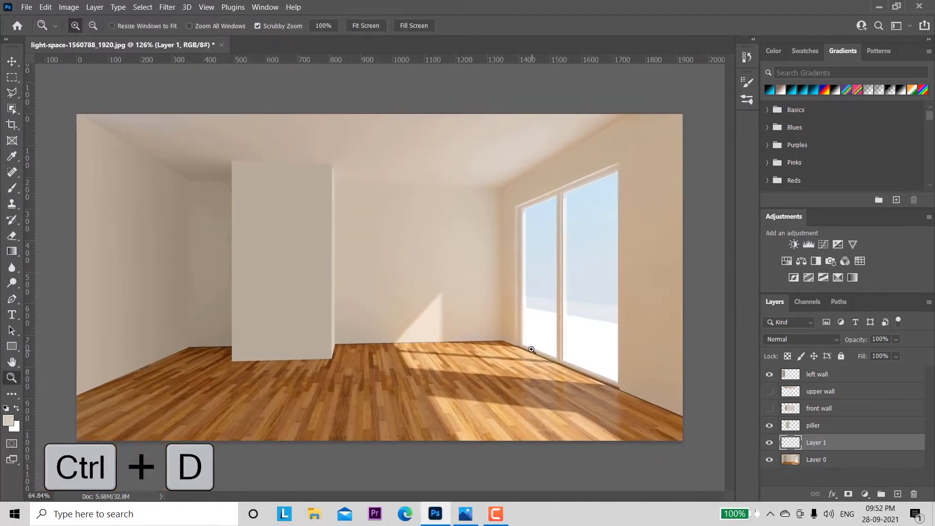
key("l")
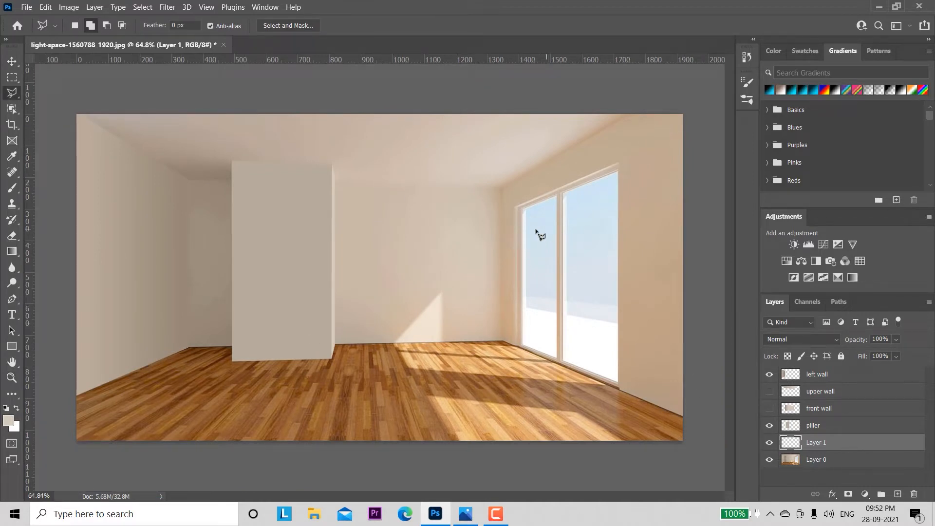
key("z")
left_click_drag(502, 232, 511, 241)
key("l")
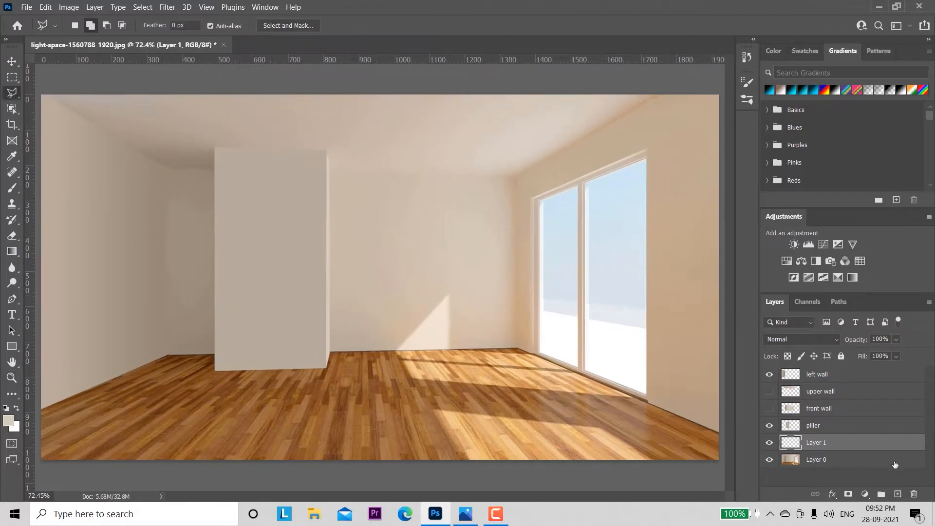
left_click(864, 464)
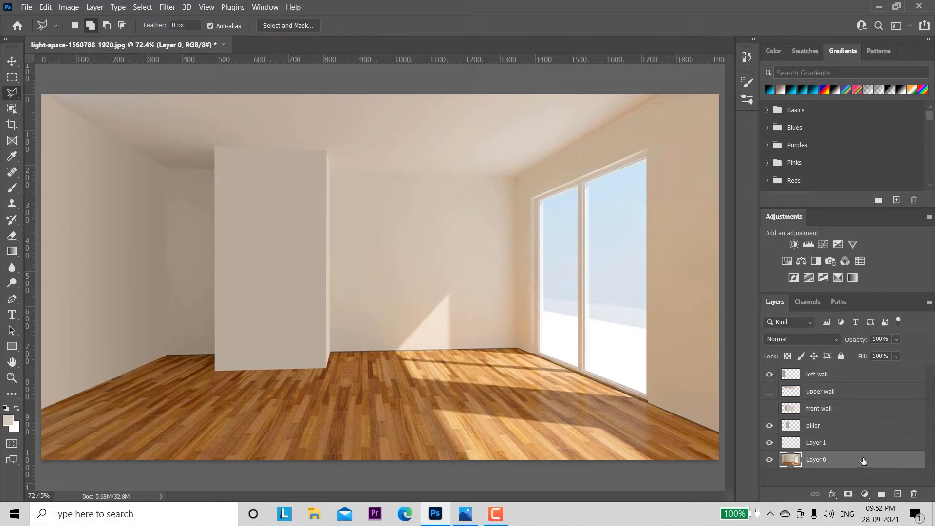
left_click(517, 178)
scroll(524, 354, "up", 1)
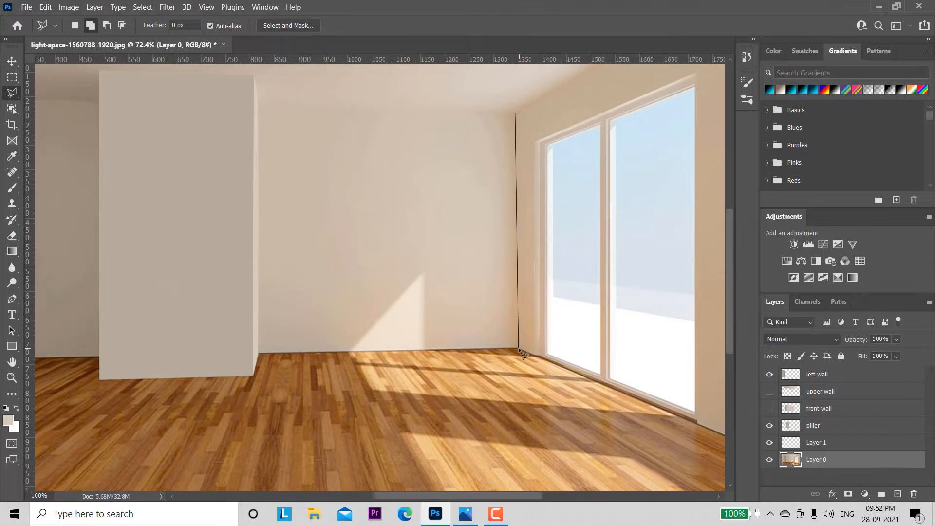
scroll(524, 355, "up", 1)
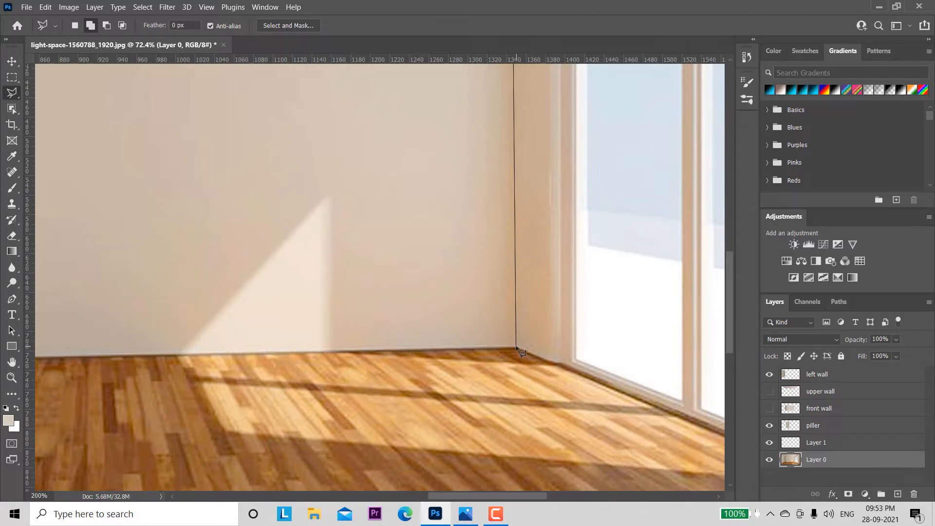
left_click(561, 363)
mouse_move(633, 410)
left_mouse_down()
mouse_move(560, 404)
mouse_move(276, 344)
left_mouse_up()
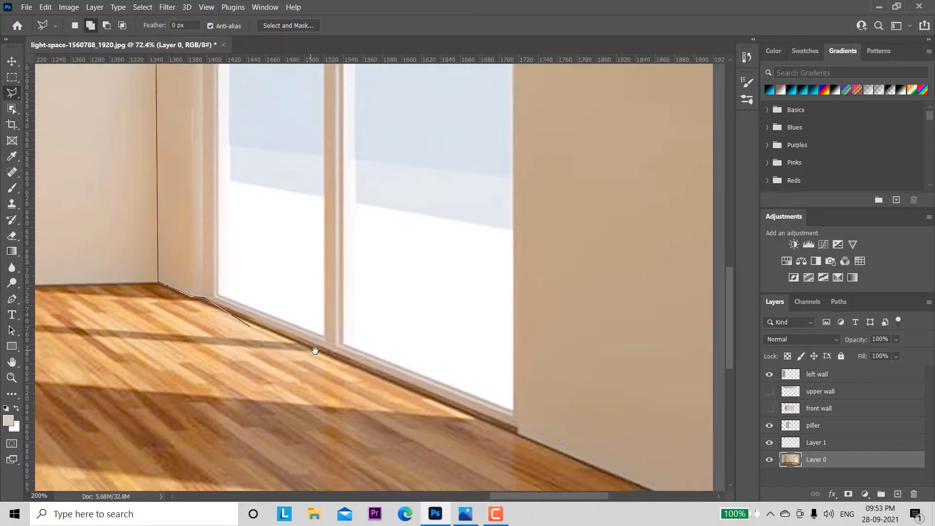
left_click(517, 428)
mouse_move(589, 457)
left_mouse_down()
mouse_move(457, 367)
mouse_move(412, 352)
left_mouse_up()
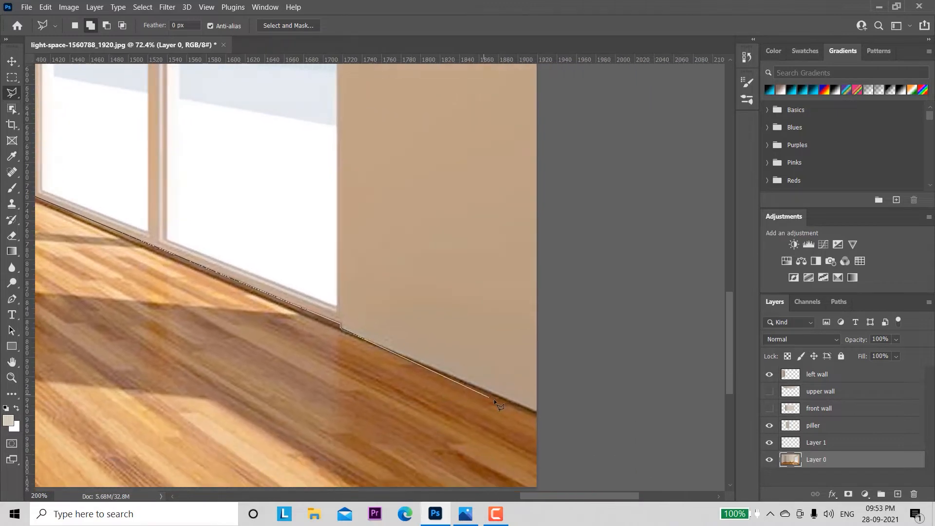
left_click(535, 412)
- Continue the lasso outline up the image border to the top corner and back along the ceiling edge, closing it at the starting point
left_click(535, 128)
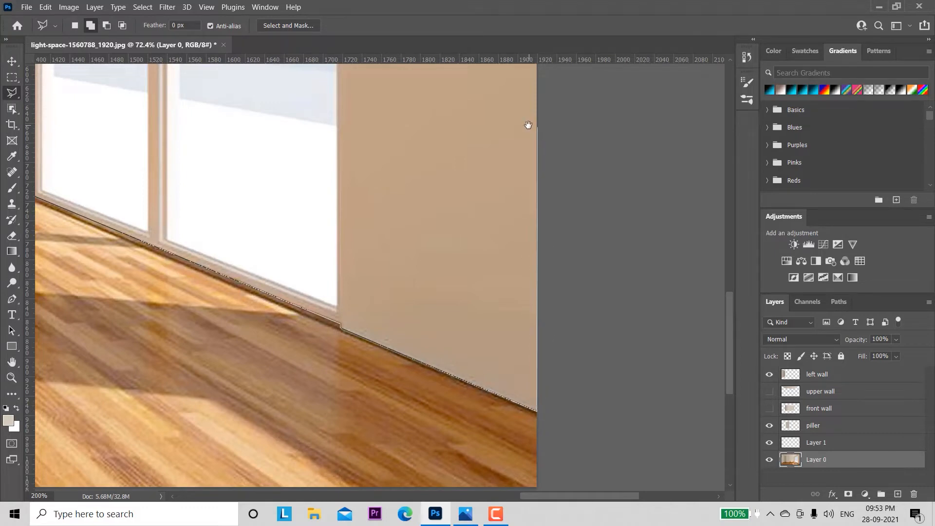
left_click_drag(537, 190, 558, 329)
left_click_drag(536, 125, 560, 386)
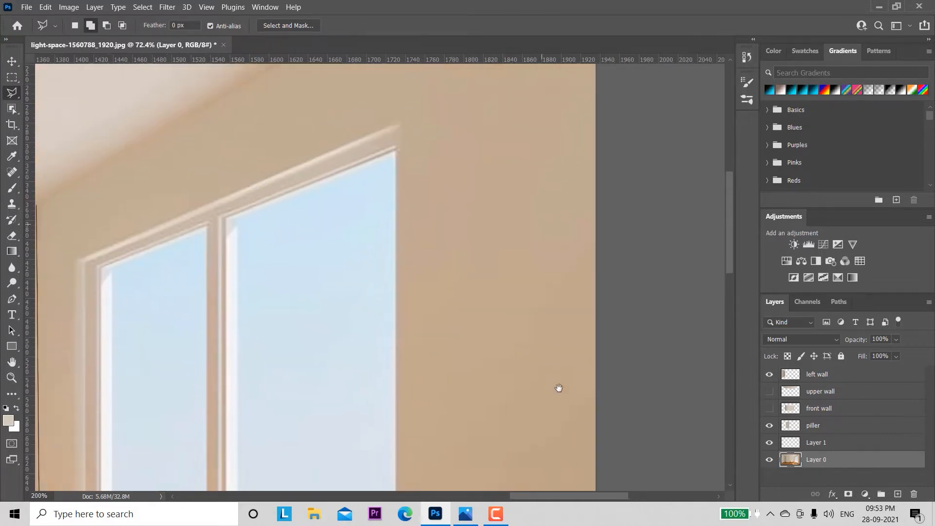
left_click_drag(562, 188, 568, 307)
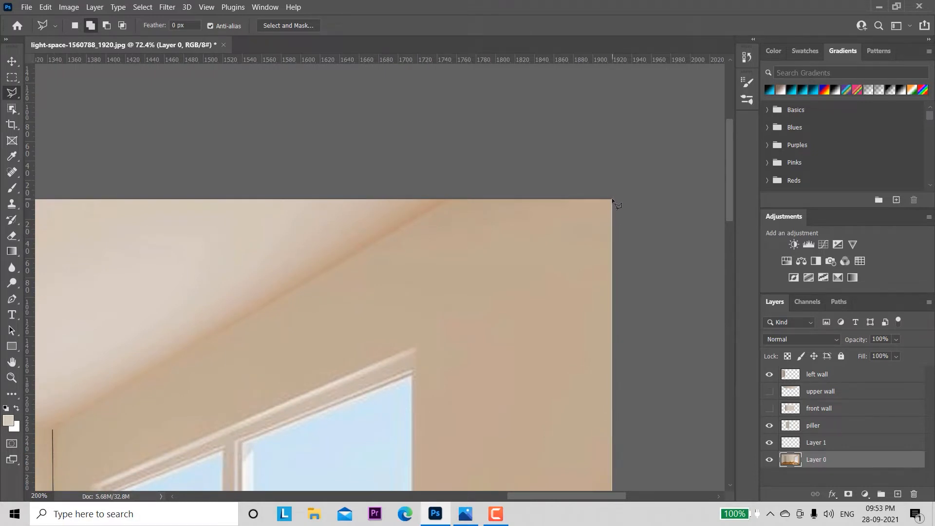
left_click(613, 199)
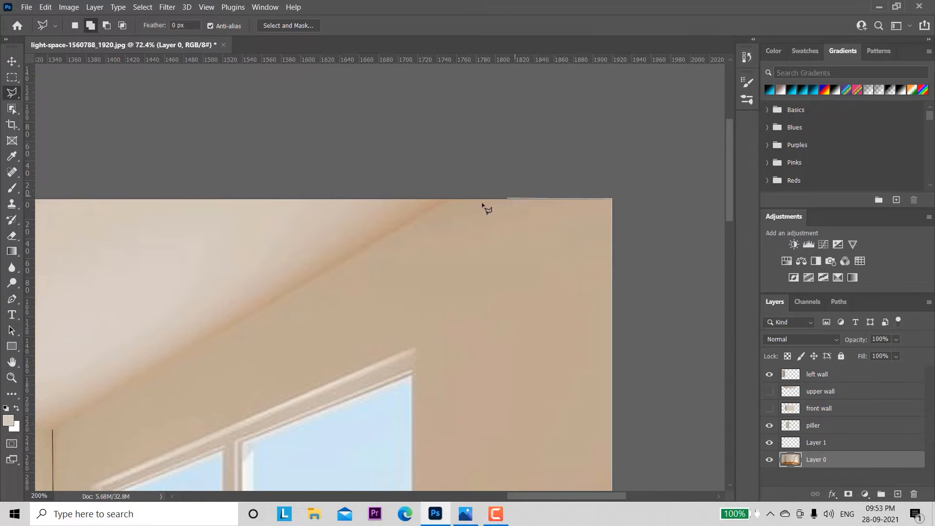
left_click(447, 199)
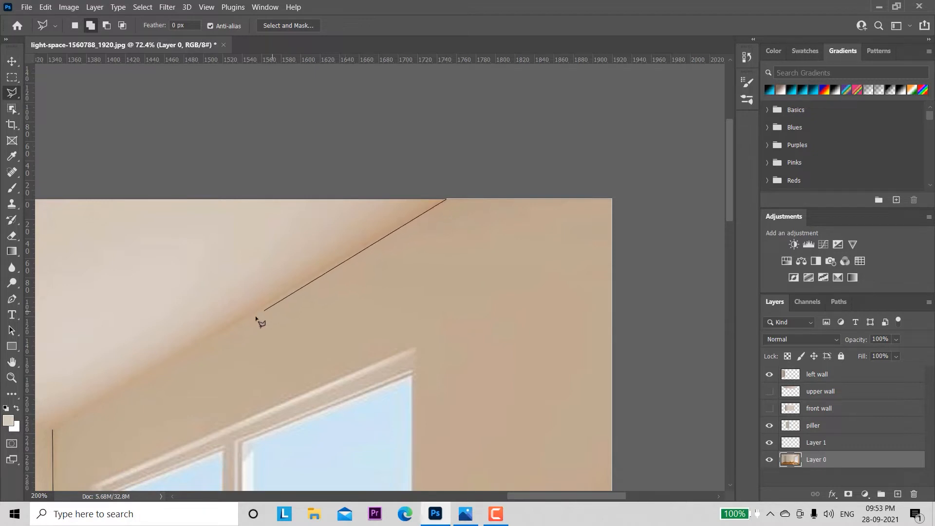
left_click_drag(187, 356, 408, 234)
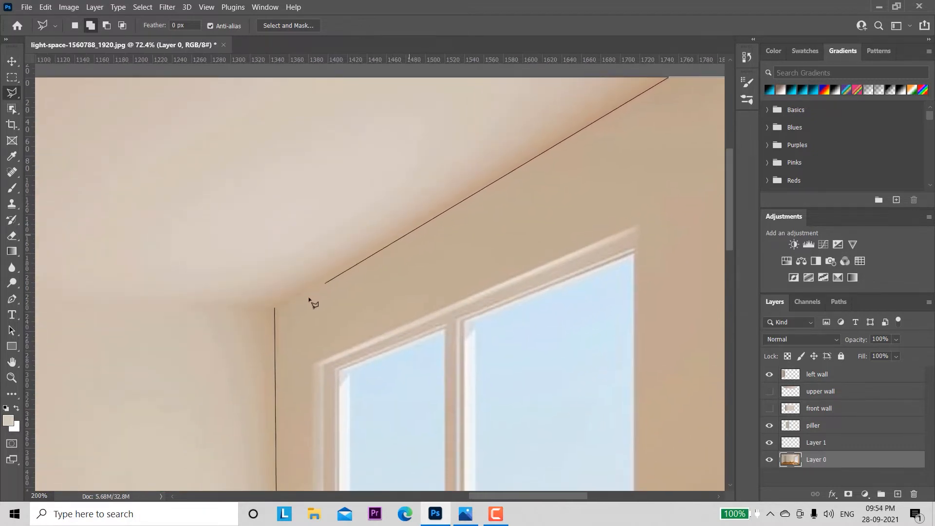
left_click(276, 309)
key("ctrl+space")
left_click_drag(522, 389, 484, 328)
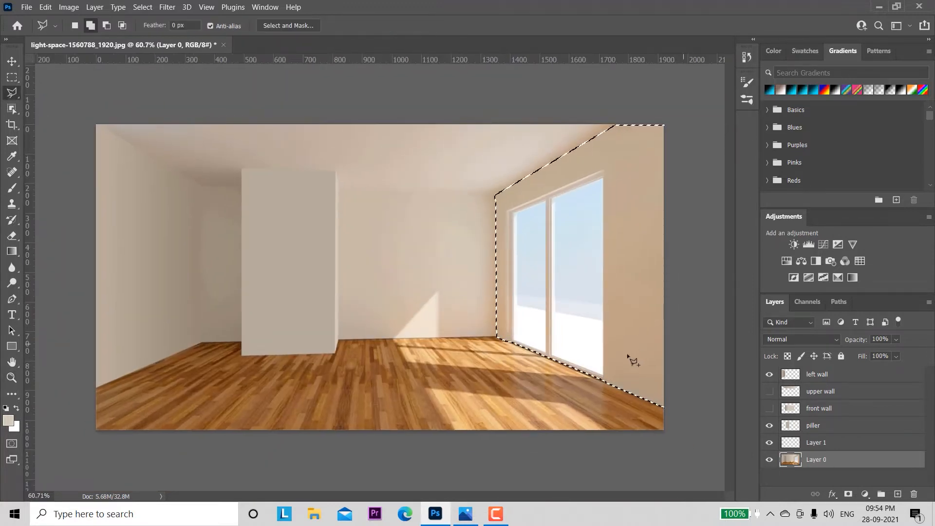
- Copy the selected window wall to a new layer and name that layer "right wall"
key("ctrl+j")
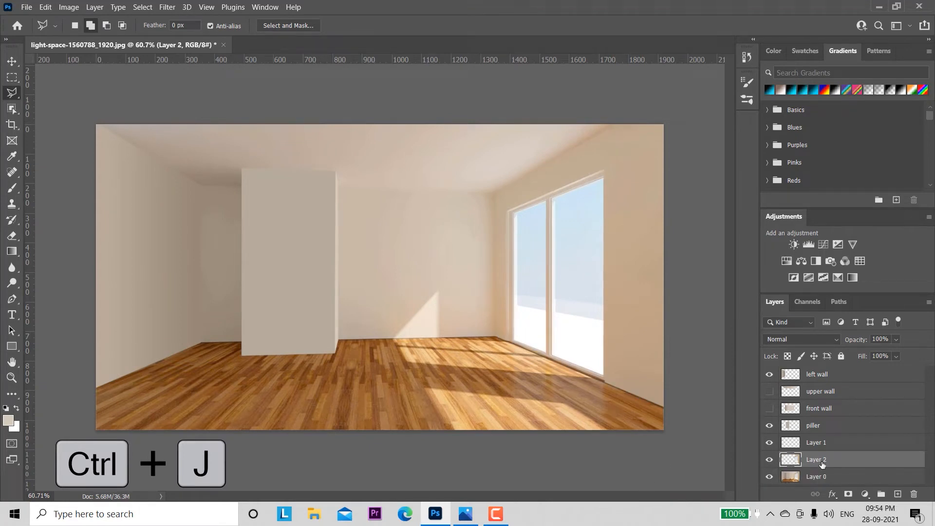
double_click(817, 460)
type("f")
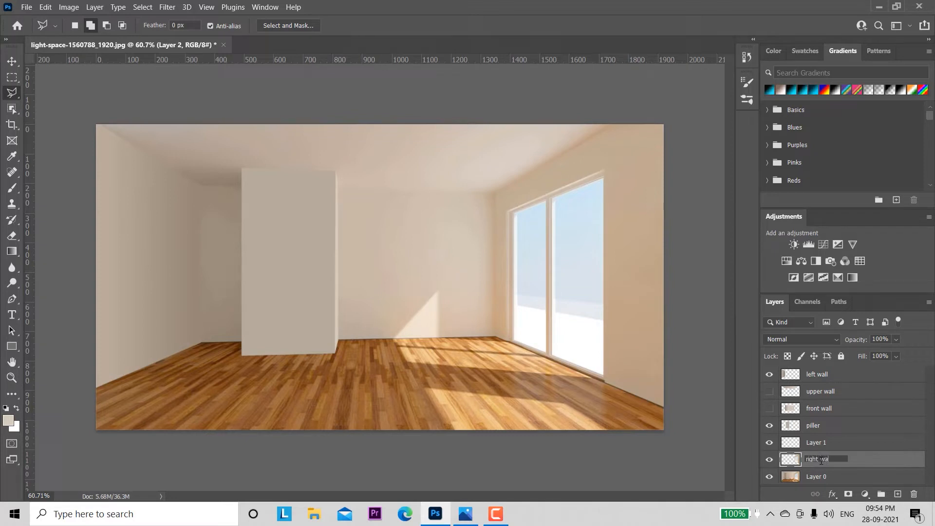
key("Return")
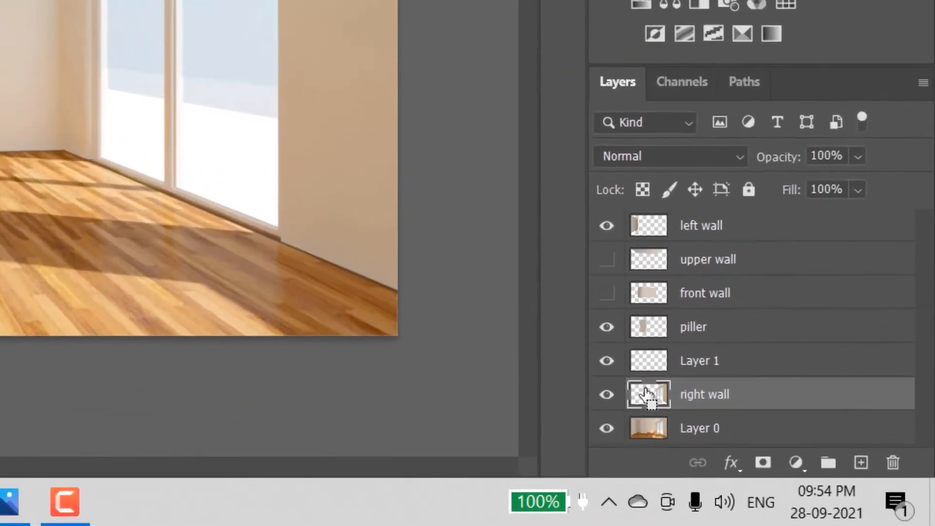
- Load the right wall layer's outline as a selection and set the gradient's start colour to #c6ac91, sampled from the strip beside the window frame
left_click(772, 452, "ctrl")
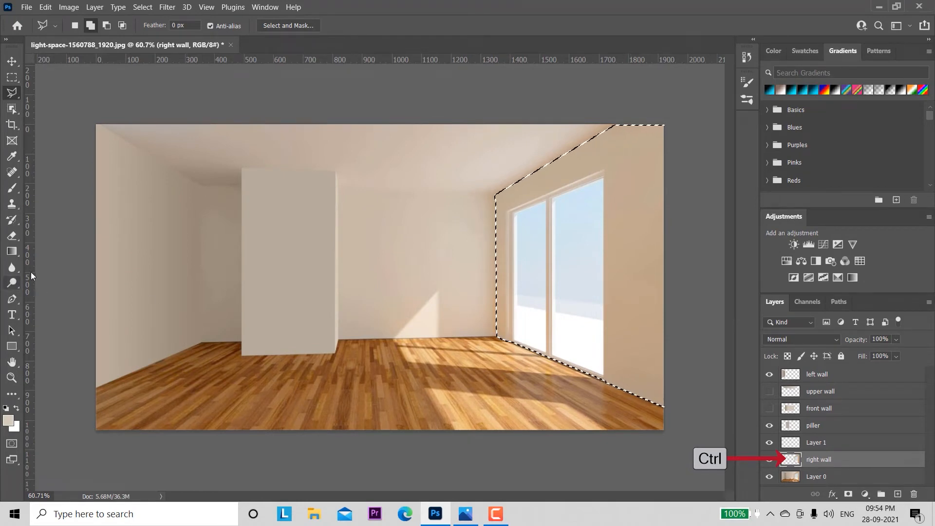
left_click(12, 252)
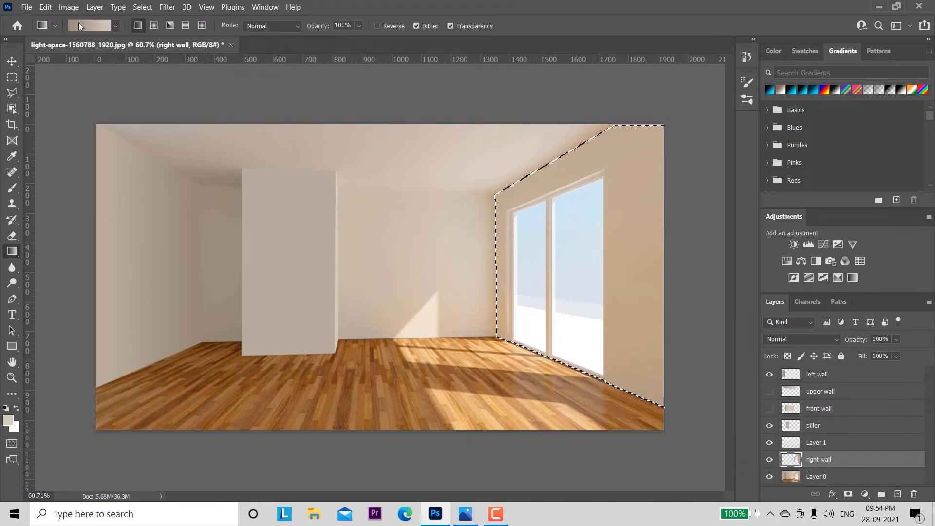
left_click(77, 25)
left_click_drag(658, 89, 173, 84)
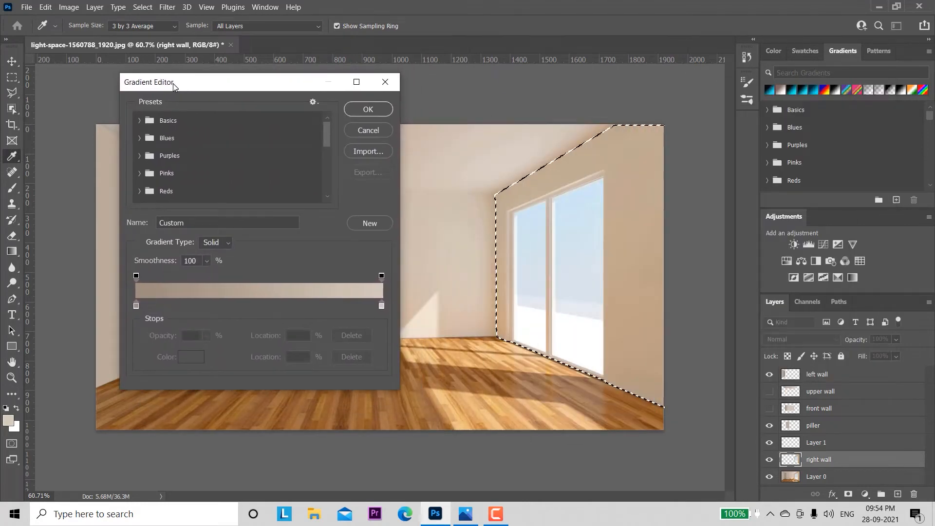
left_click(136, 306)
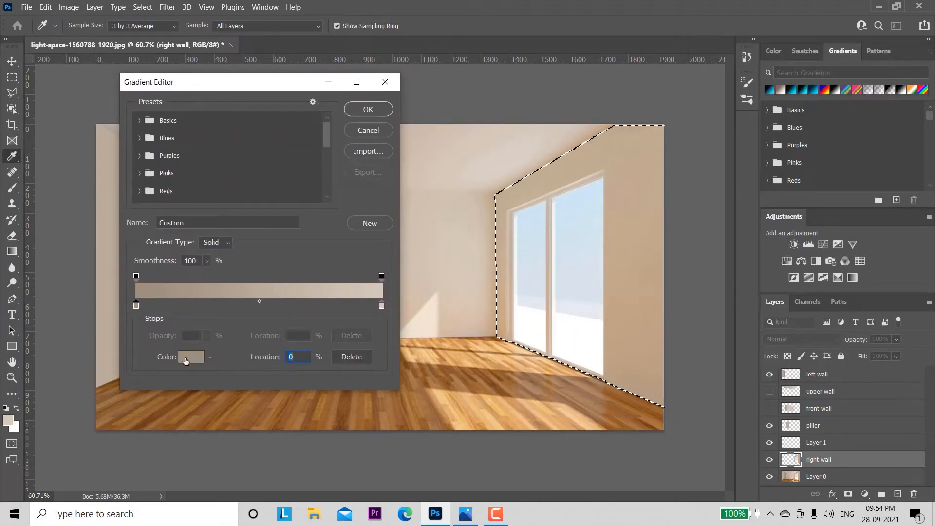
left_click(191, 356)
left_click_drag(554, 211, 213, 115)
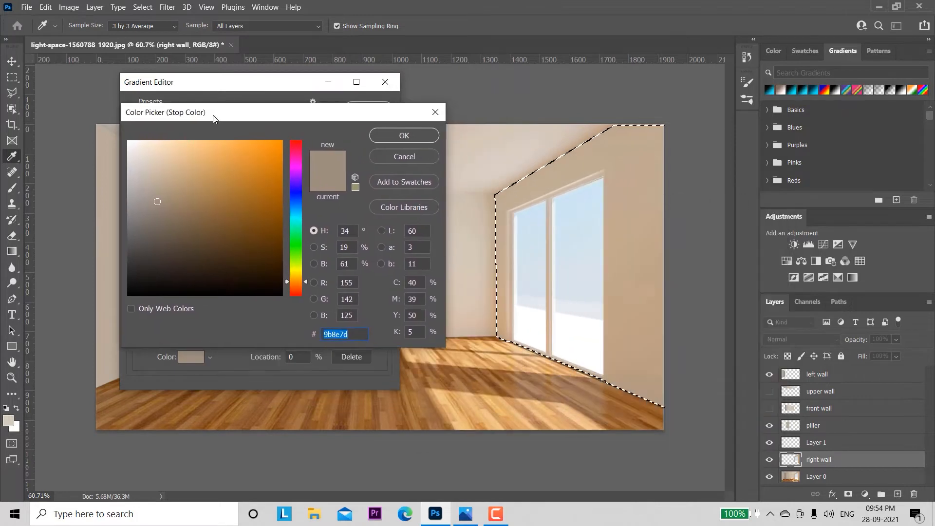
left_click(504, 257)
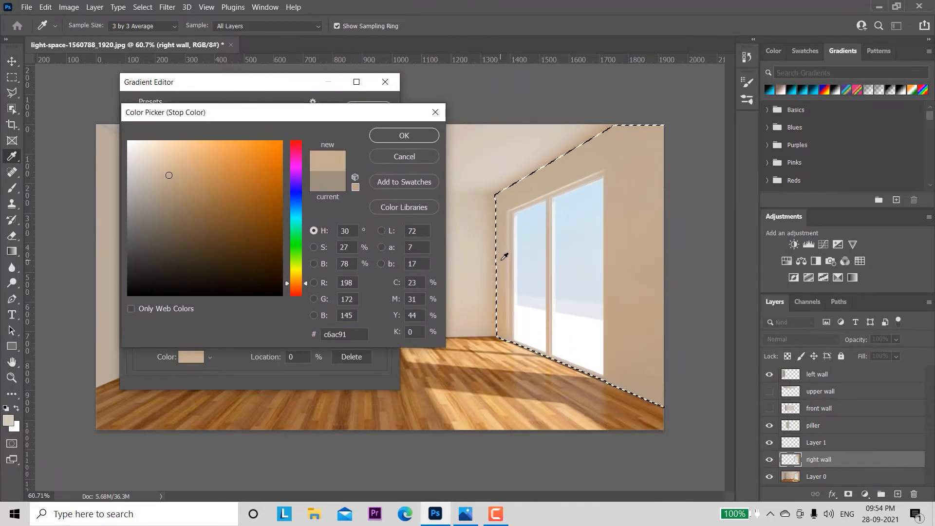
left_click(401, 136)
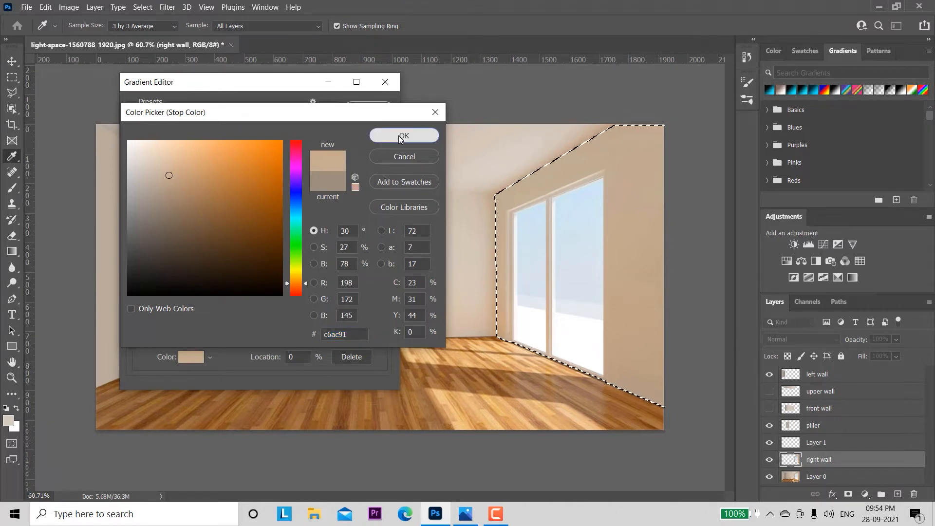
- Set the gradient's end colour to #c1a78c, sampled from the wall between the window and the image border, and accept the gradient
left_click(383, 305)
left_click(192, 359)
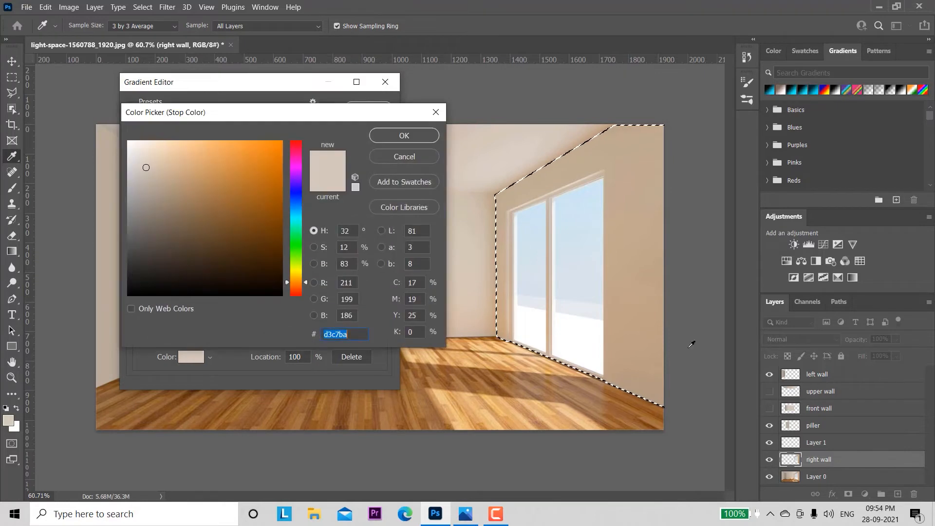
left_click(638, 245)
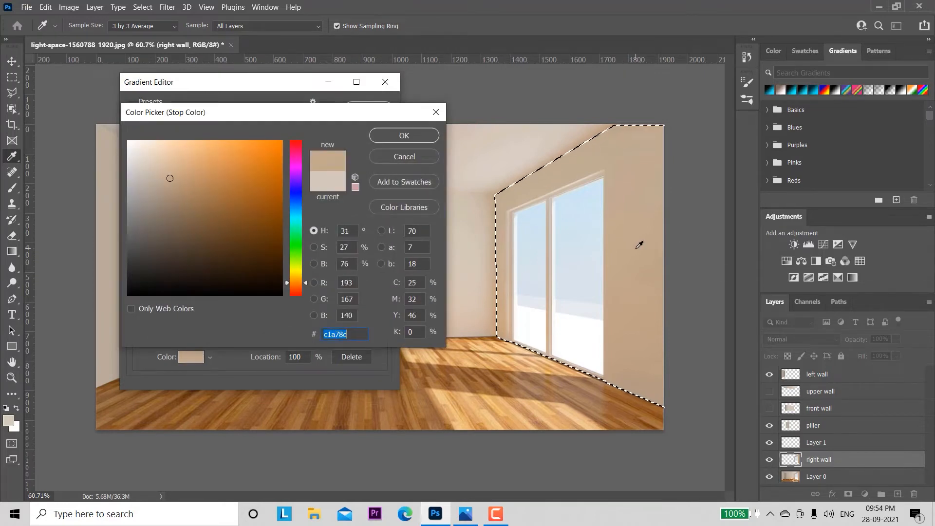
left_click(399, 135)
left_click(373, 109)
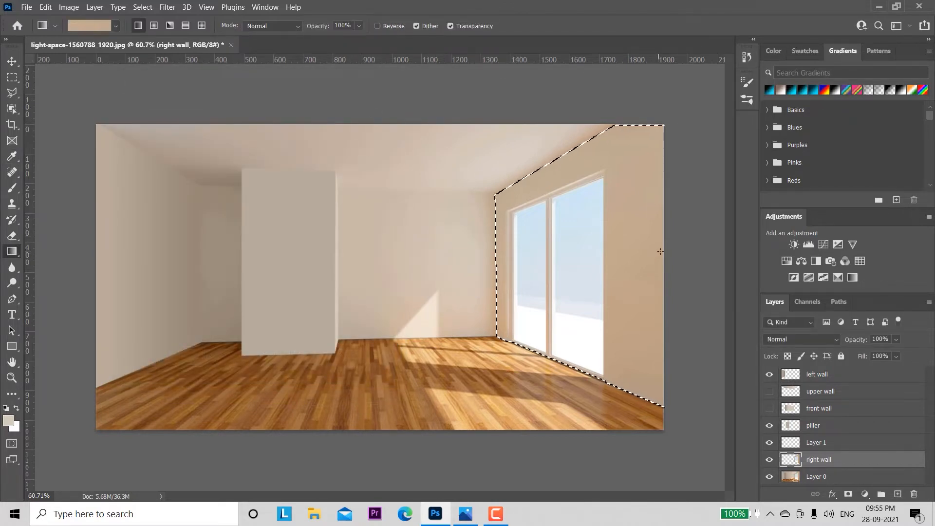
- Fill the selected right wall with the gradient, running across it toward the back corner, clear the selection and hide that layer
left_click_drag(609, 252, 504, 259)
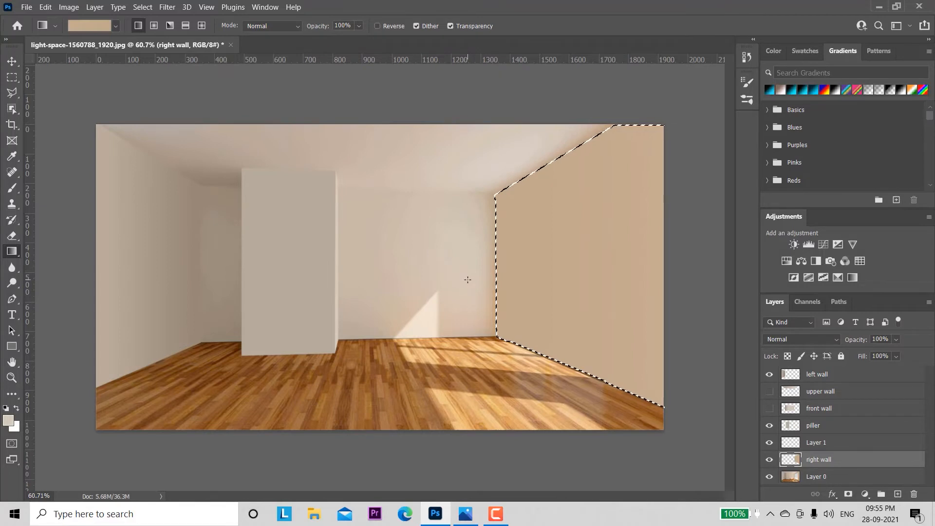
key("ctrl+d")
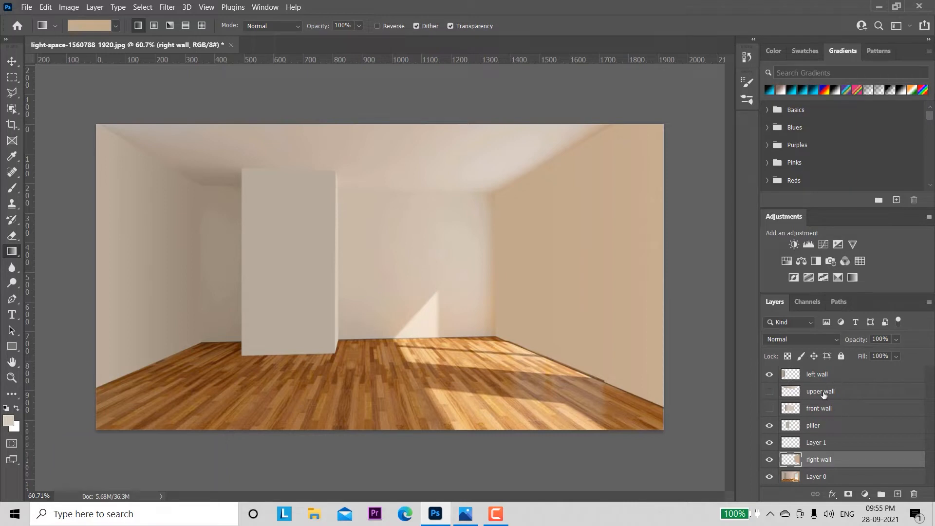
left_click(769, 460)
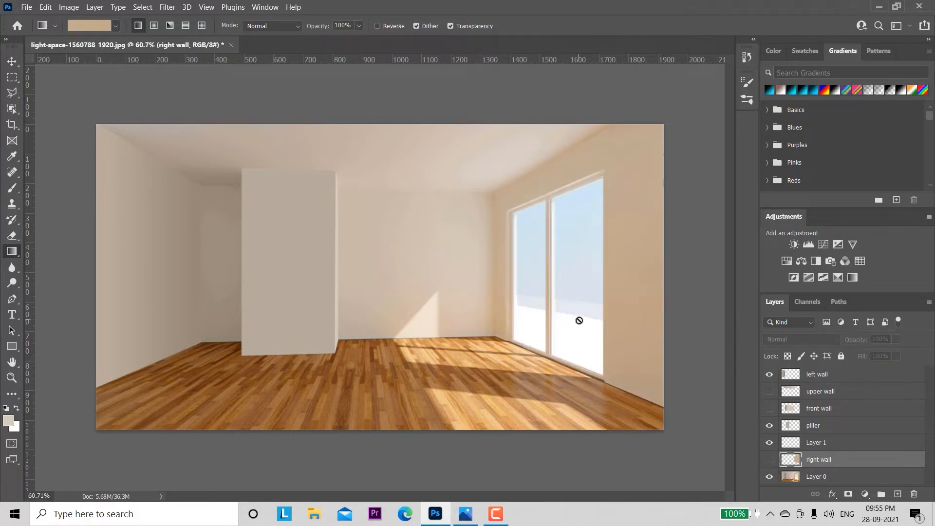
- On Layer 0, outline the outer light strip along the window frame's top and its side nearest the back wall with the Polygonal Lasso
left_click(868, 479)
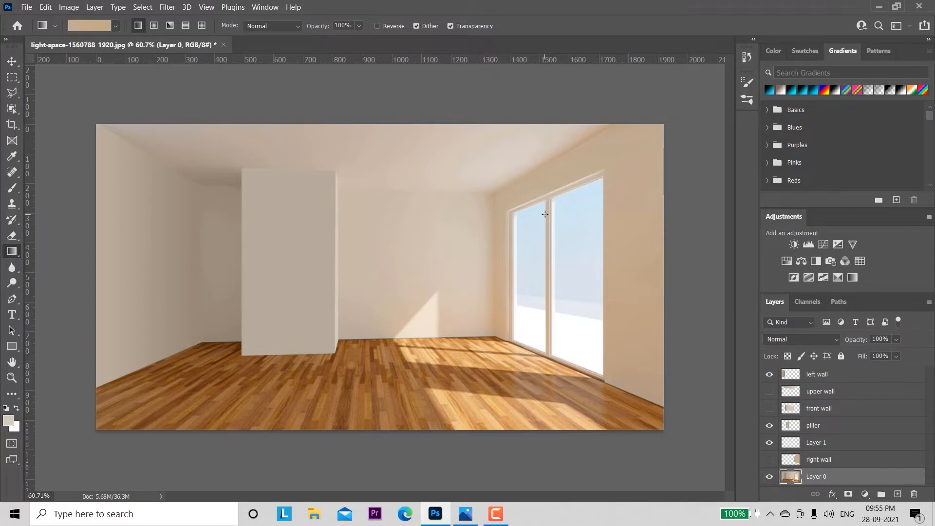
key("z")
left_click_drag(565, 211, 587, 229)
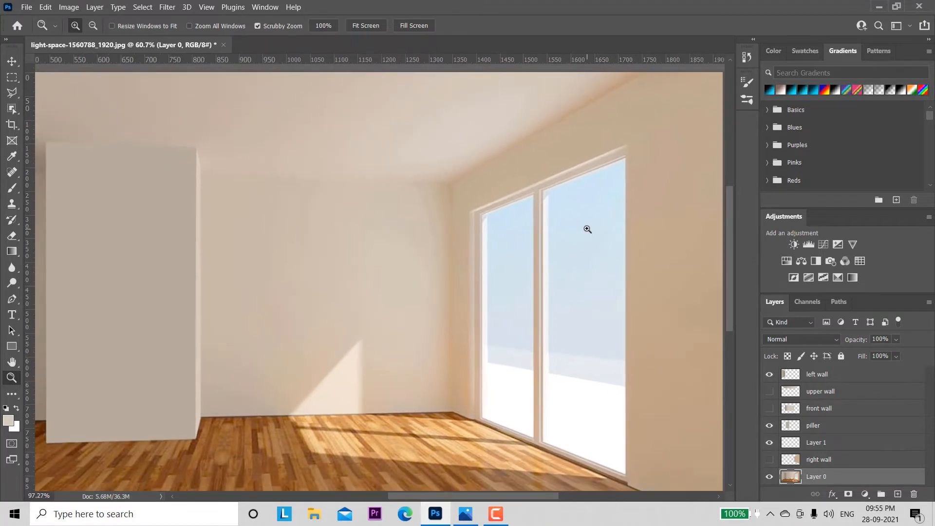
key("g")
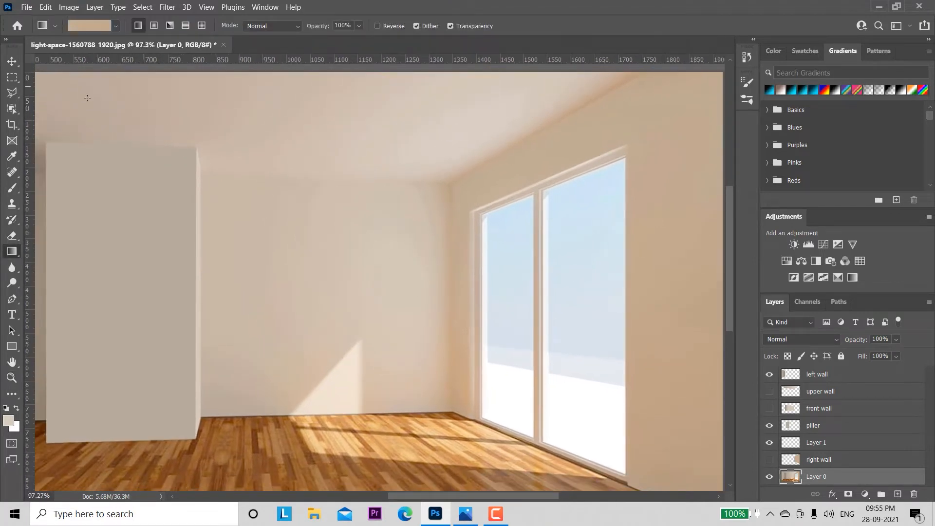
left_click(11, 93)
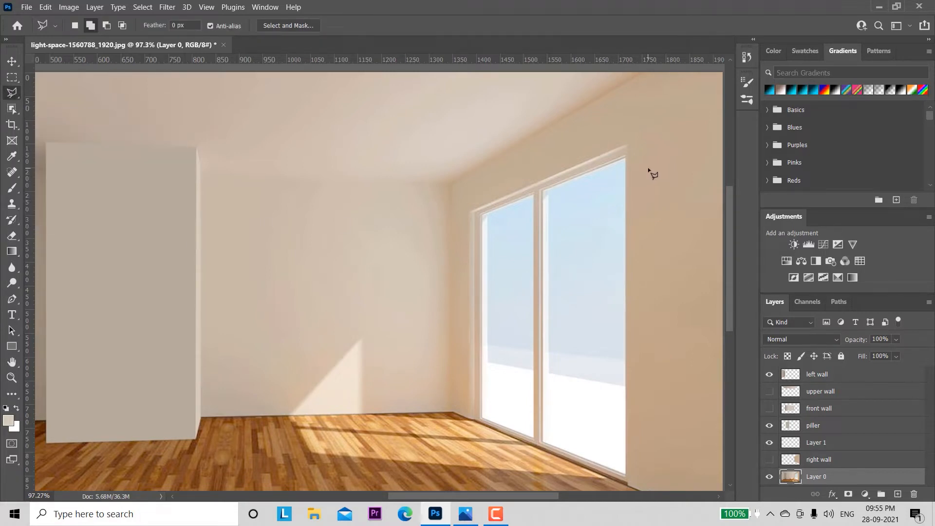
left_click(628, 145)
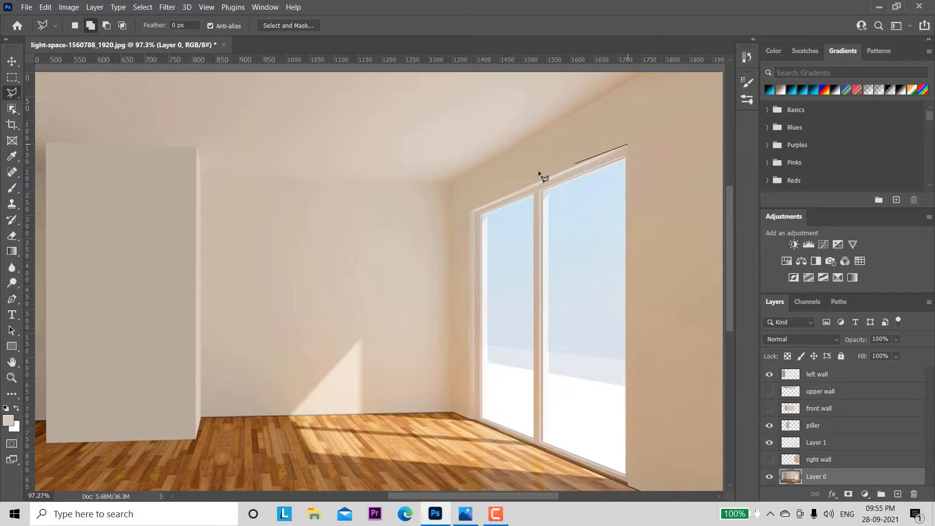
left_click(470, 212)
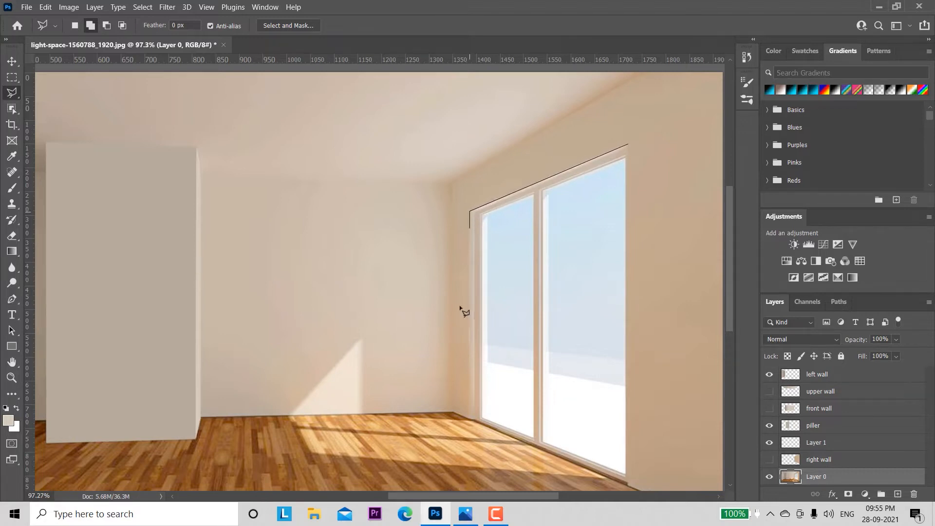
left_click(470, 419)
left_click(475, 419)
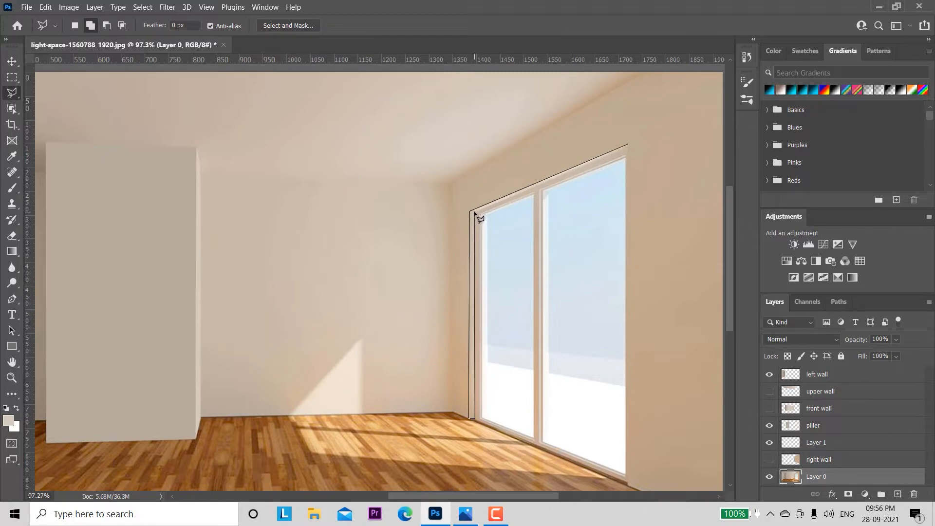
left_click(631, 149)
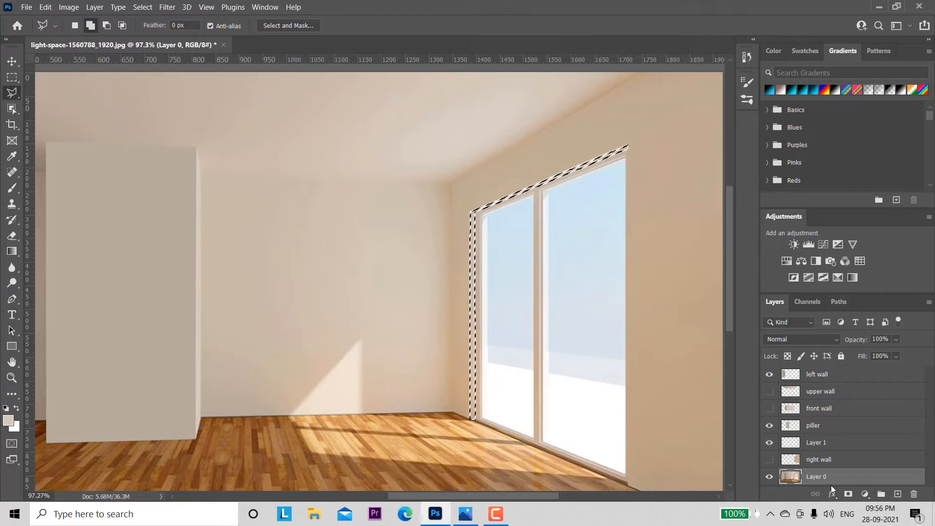
- Copy the selected window frame strip to a new layer and name that layer "wood"
key("ctrl+j")
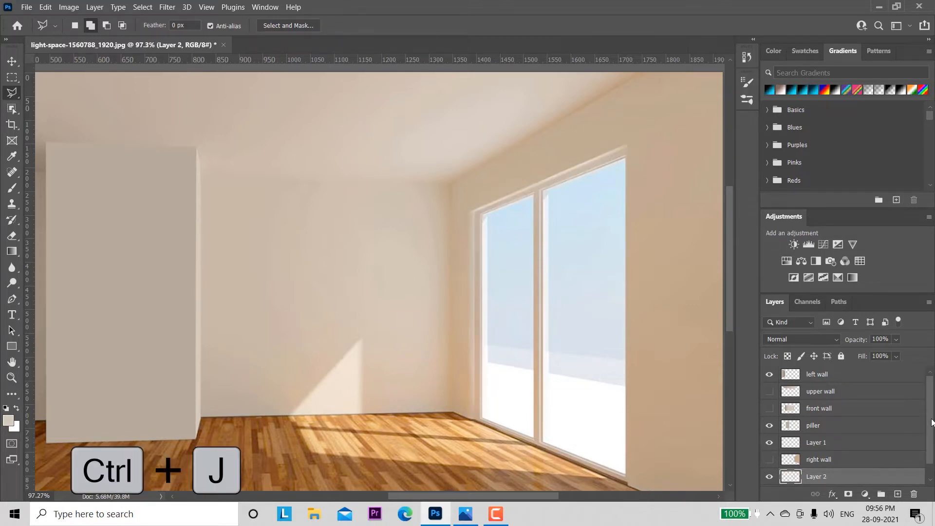
scroll(933, 420, "down", 1)
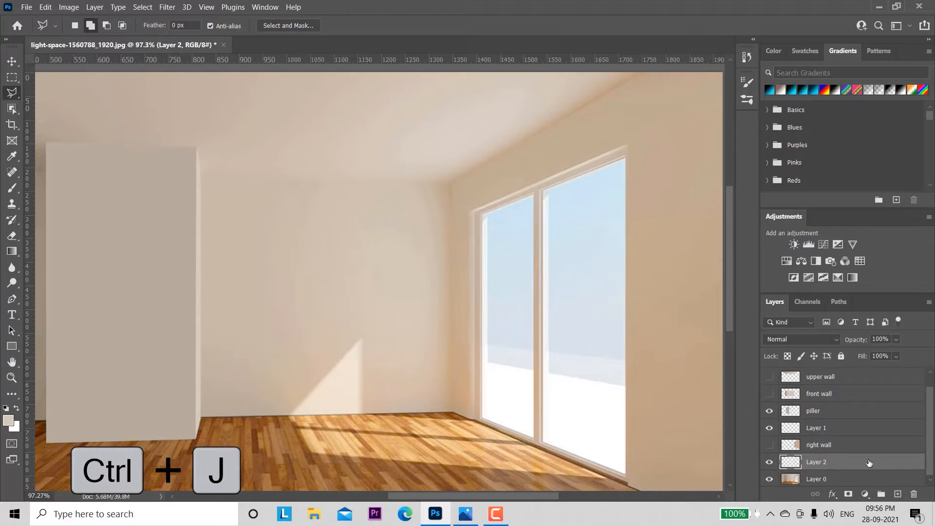
double_click(816, 461)
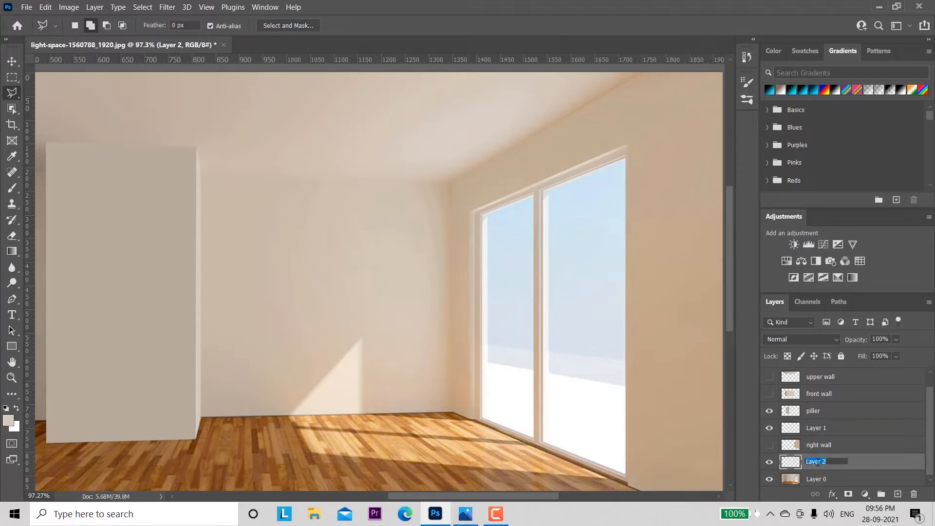
type("wood")
key("Return")
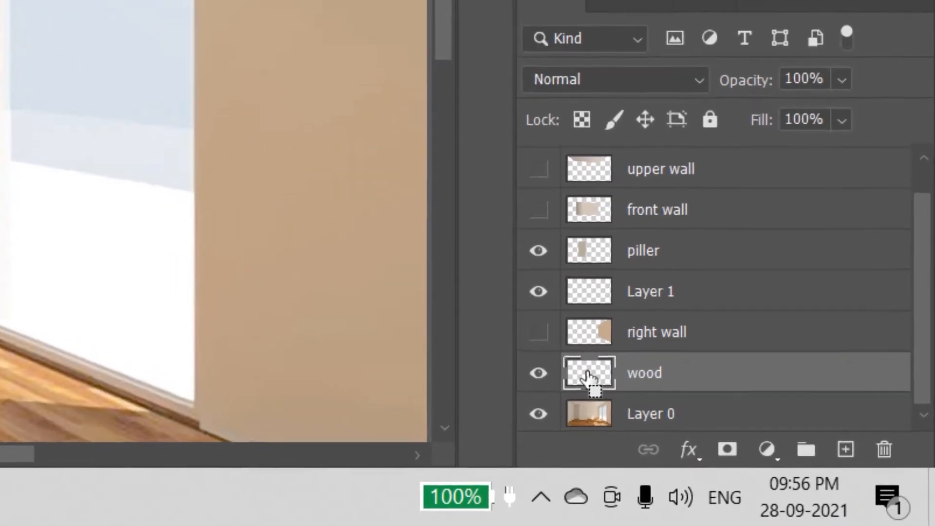
- Set the foreground colour to #ccbdad, sampled from the outer frame strip, fill the selected strip on the wood layer and deselect
double_click(590, 378, "ctrl")
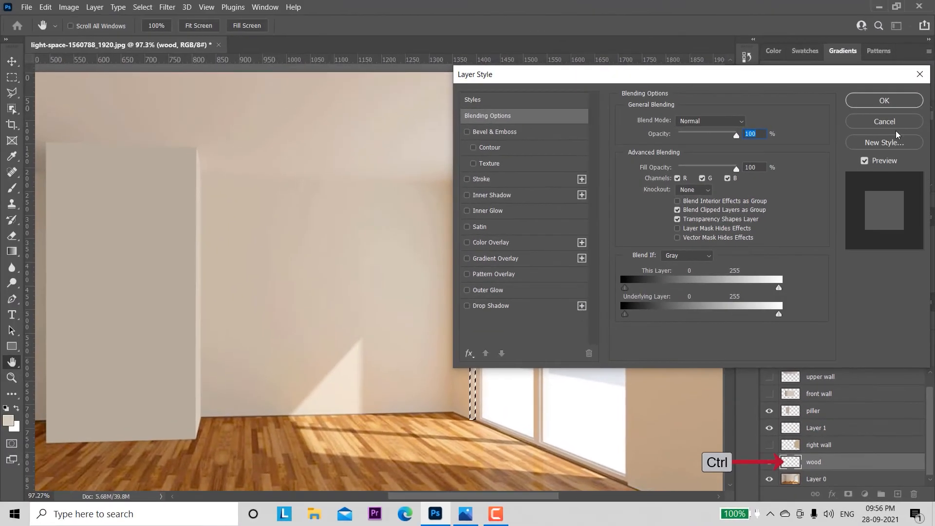
left_click(895, 124)
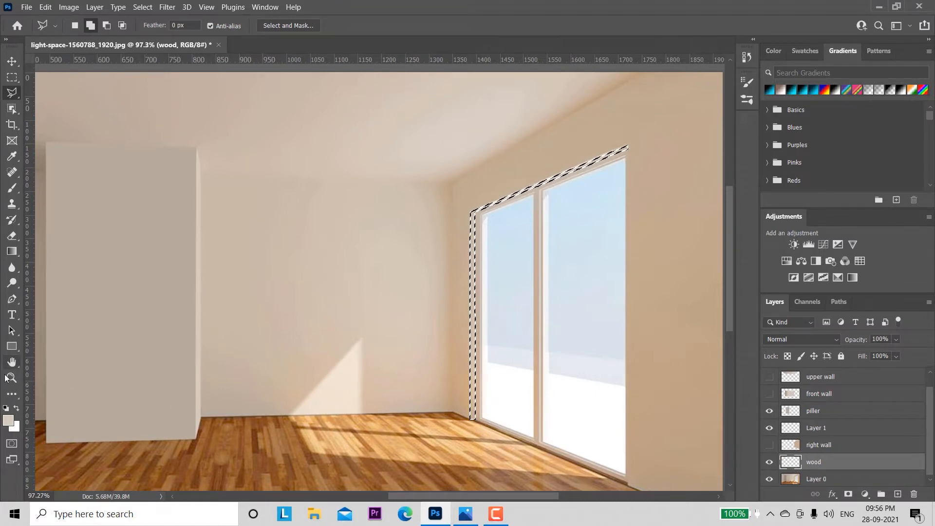
left_click(8, 421)
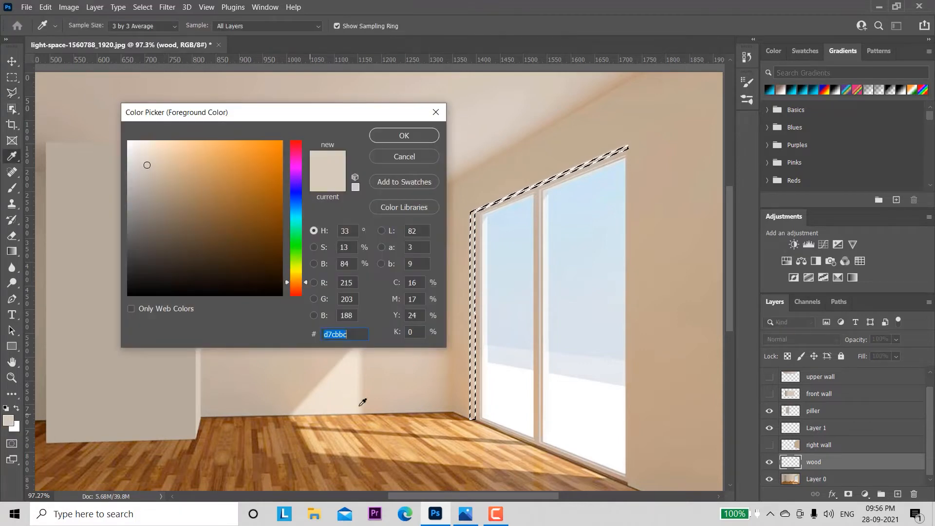
left_click(475, 295)
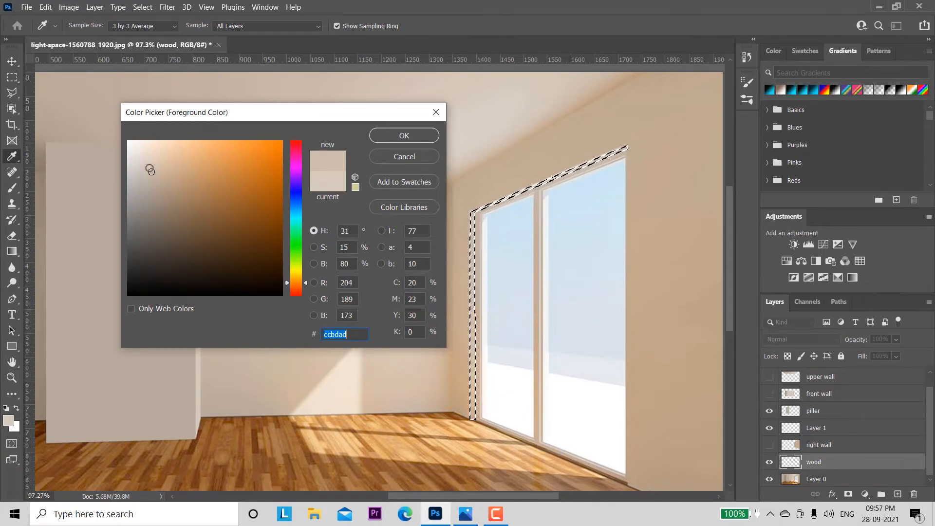
left_click(387, 130)
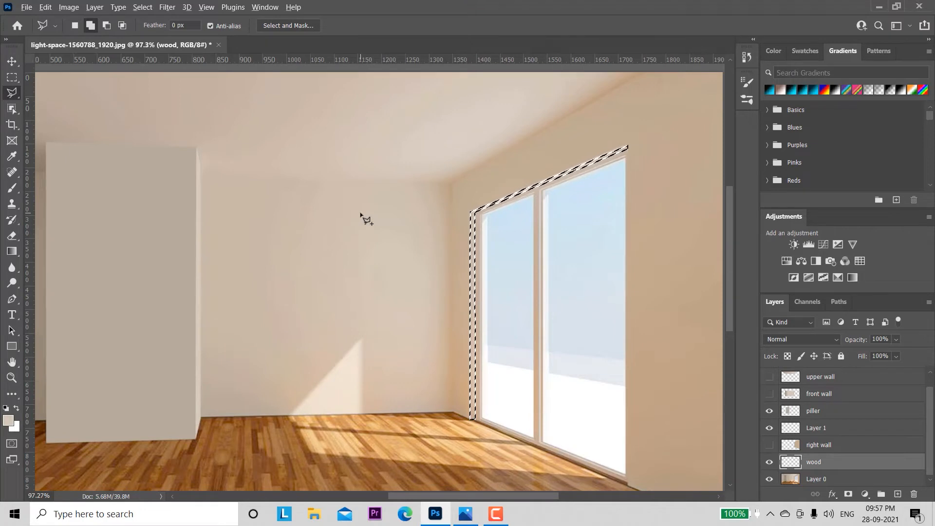
key("alt+BackSpace")
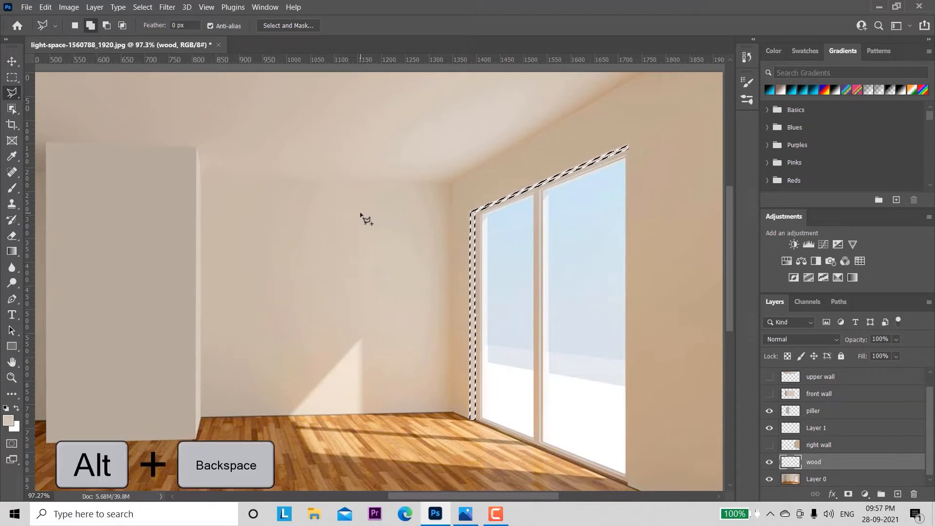
key("ctrl+d")
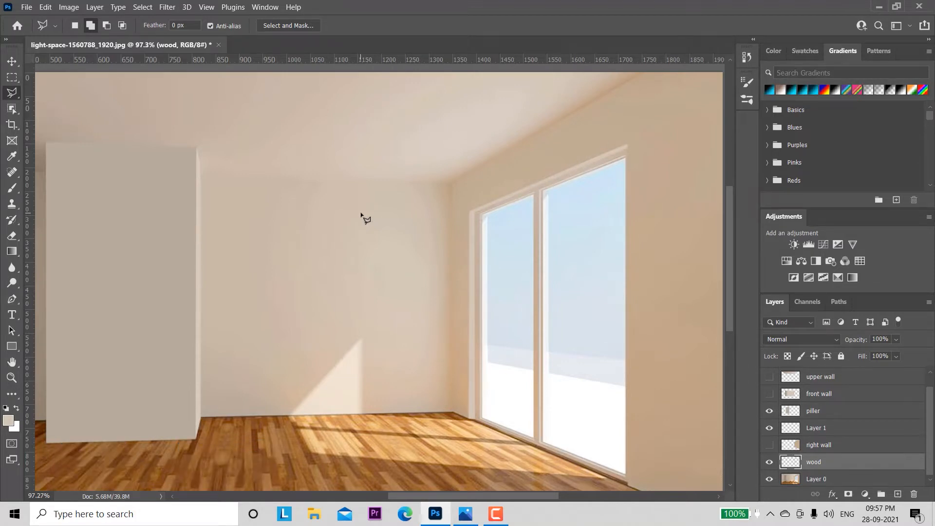
- Try to outline the darker inner frame strip around the window's top, side and sill on Layer 0 with the Polygonal Lasso
left_click_drag(930, 419, 931, 432)
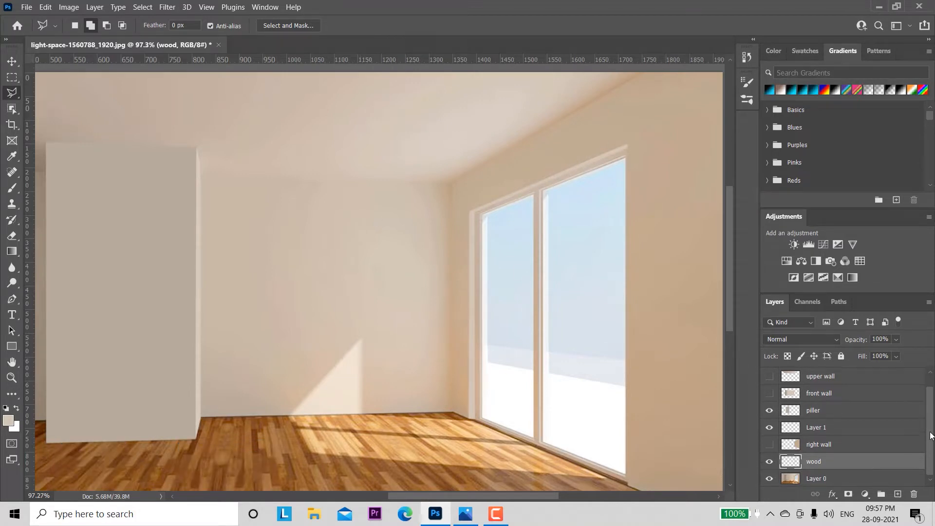
left_click(843, 480)
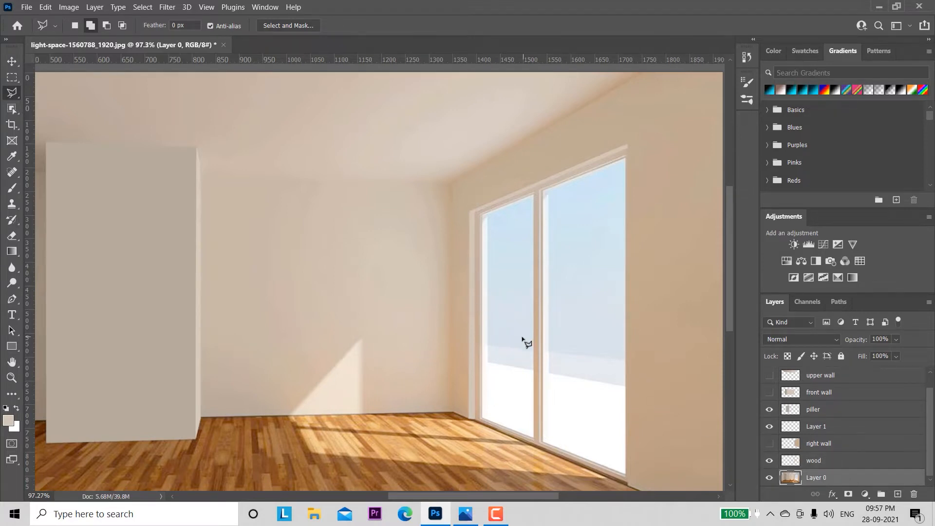
key("z")
mouse_move(511, 281)
left_mouse_down()
mouse_move(532, 296)
mouse_move(437, 291)
mouse_move(421, 335)
left_mouse_up()
key("l")
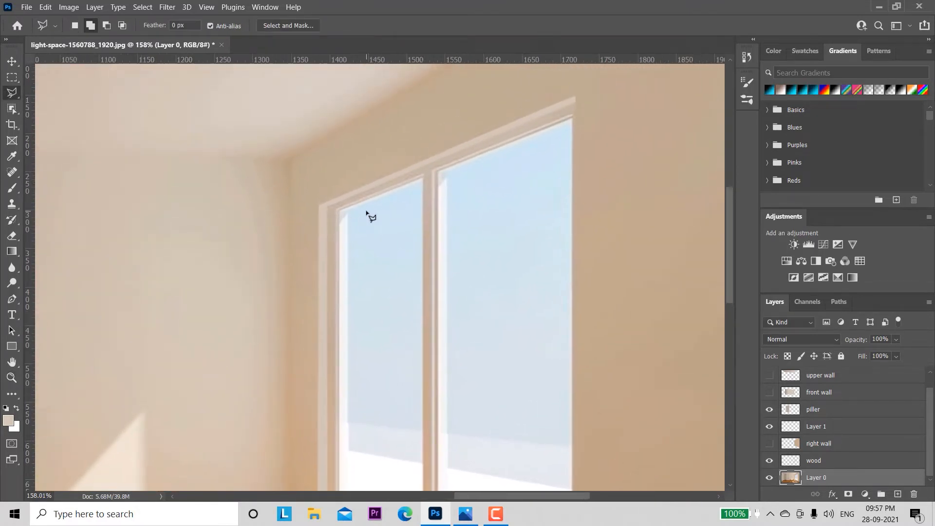
left_click(575, 103)
left_click(327, 207)
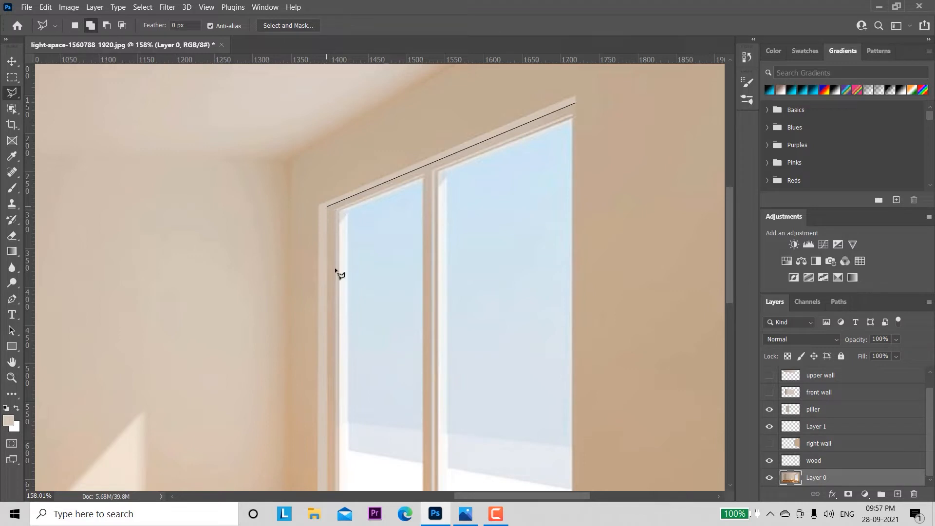
left_click_drag(367, 325, 382, 89)
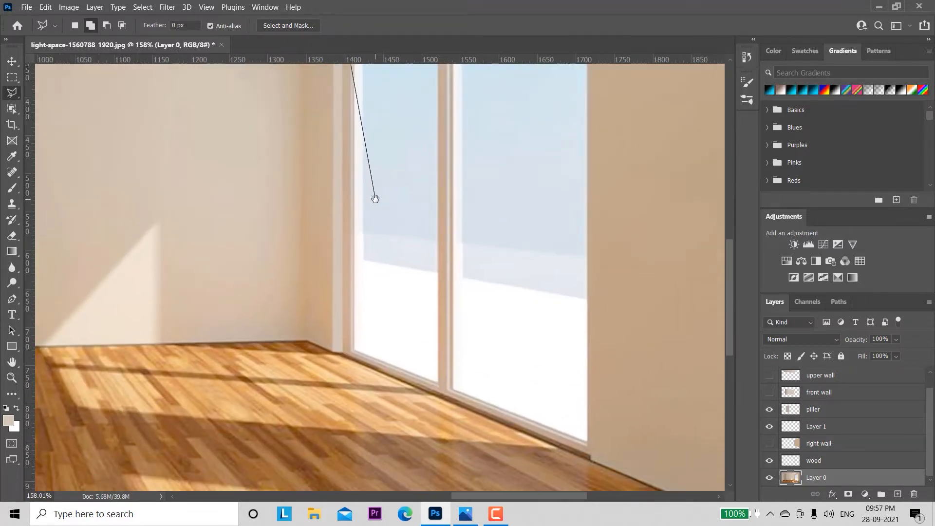
left_click(344, 355)
left_click(589, 454)
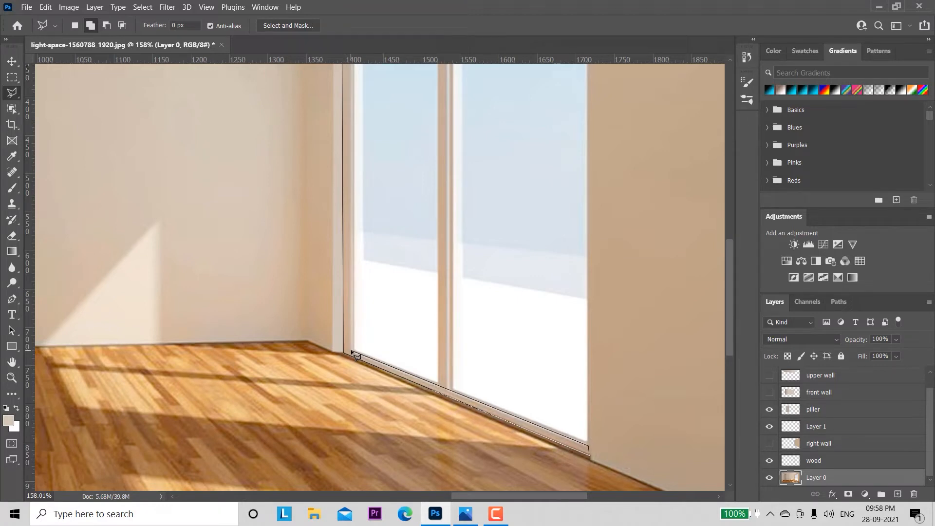
left_click_drag(374, 155, 370, 352)
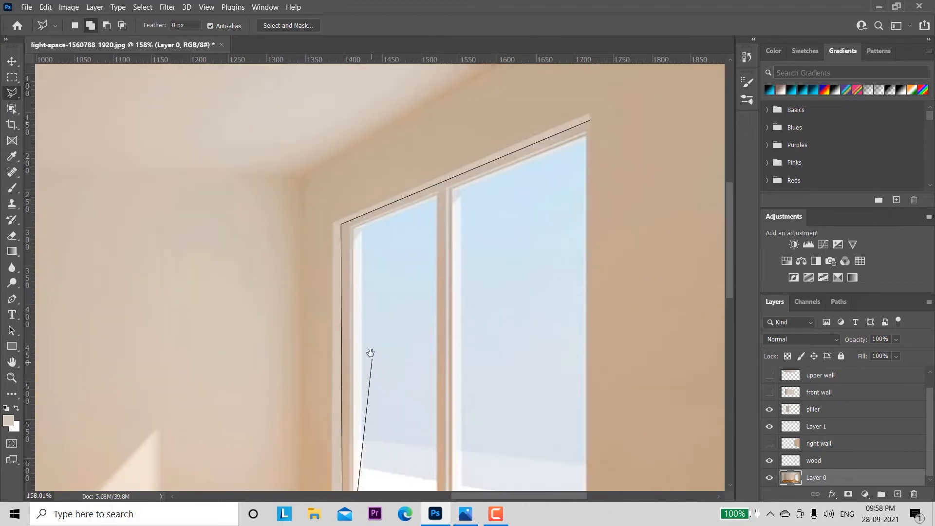
double_click(349, 228)
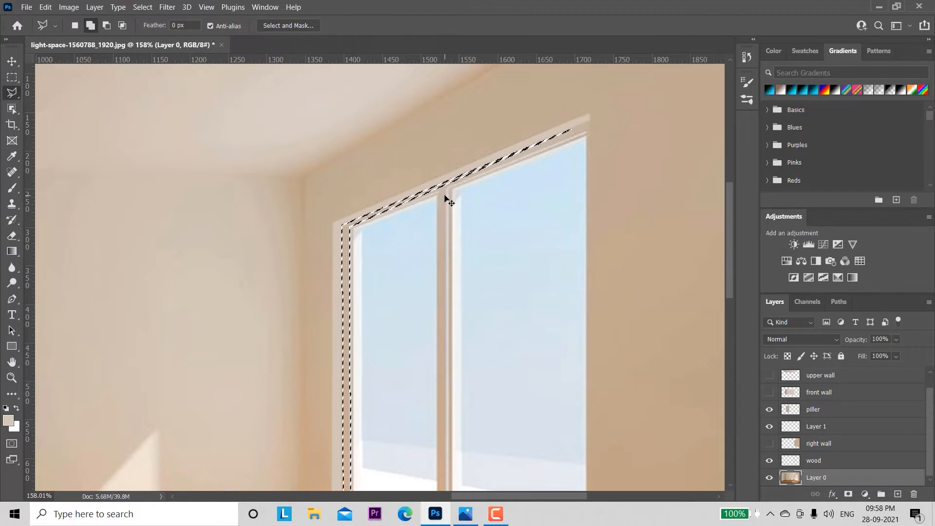
- Try deleting the selected inner frame strip from Layer 0, undo the deletion and clear the selection
key("Delete")
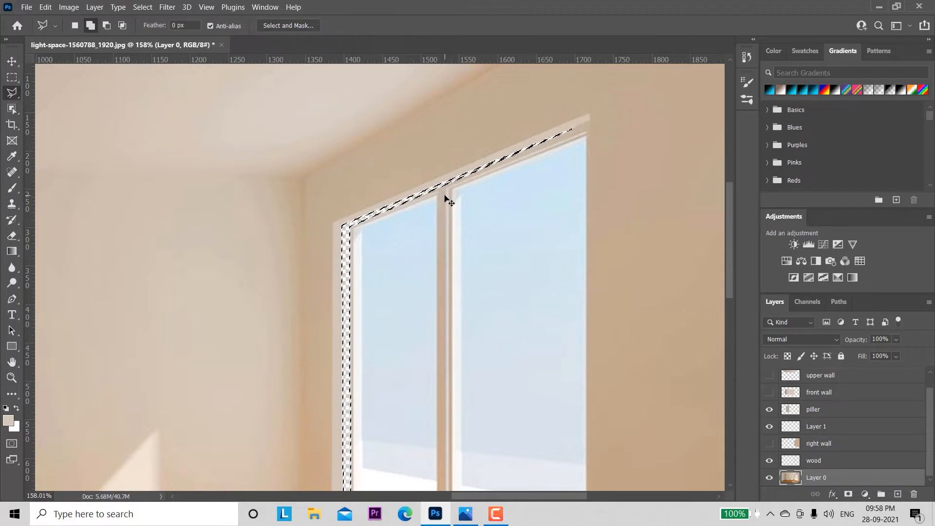
key("ctrl+z")
key("ctrl+d")
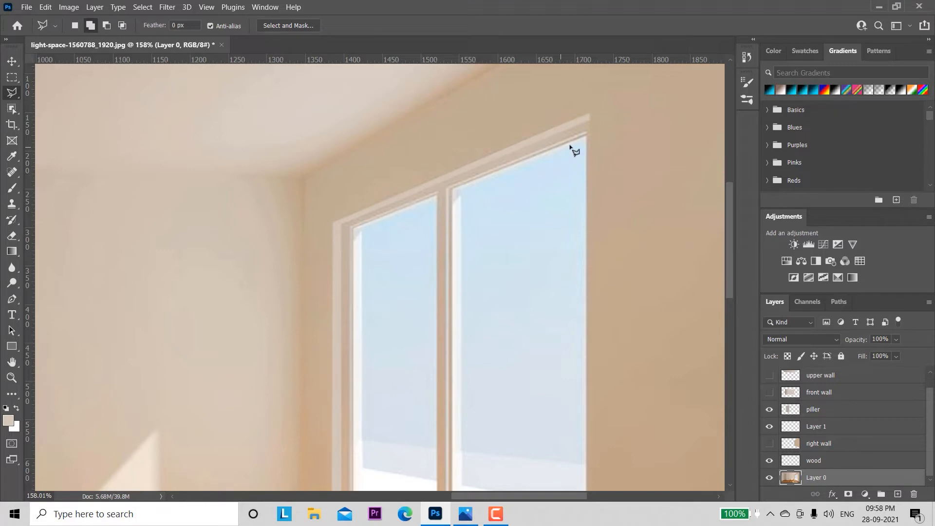
- Outline the darker inner frame strip along the window's top, side and sill on Layer 0 with the Polygonal Lasso
left_click(589, 121)
left_click(343, 225)
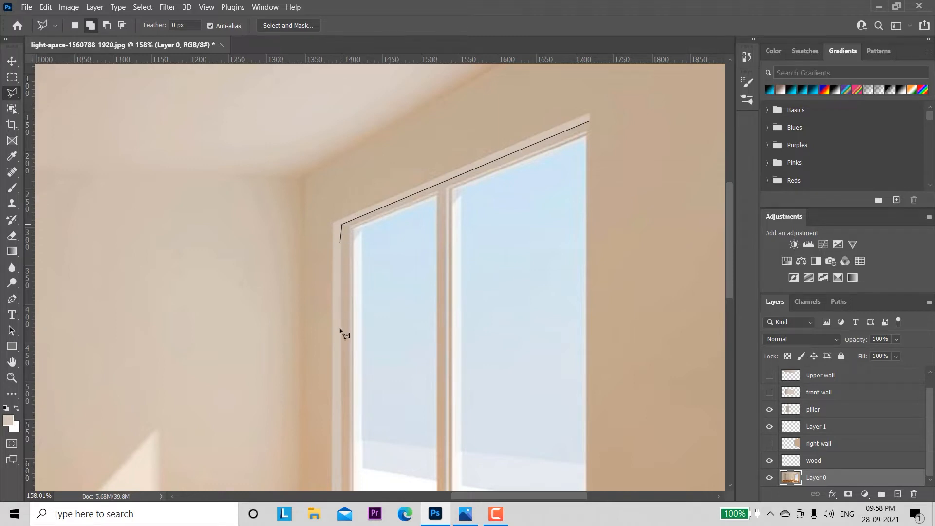
left_click_drag(373, 330, 372, 173)
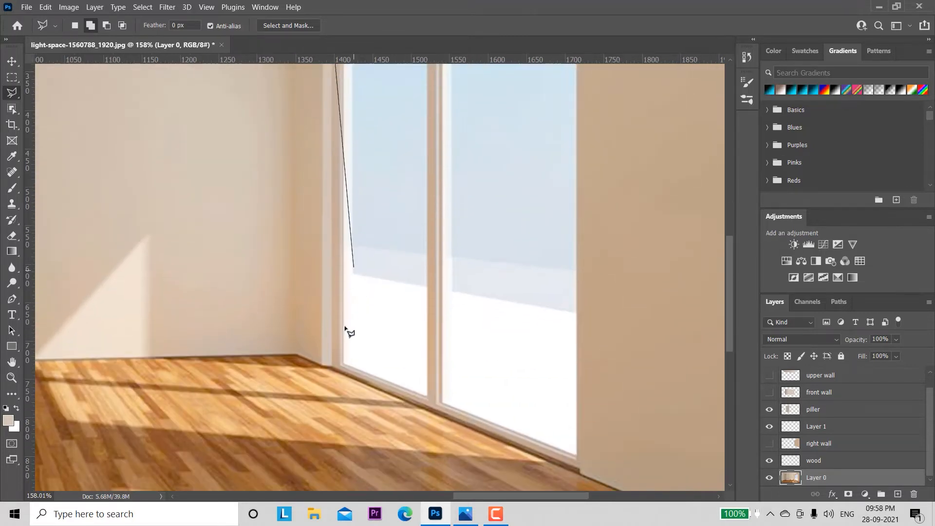
left_click(333, 365)
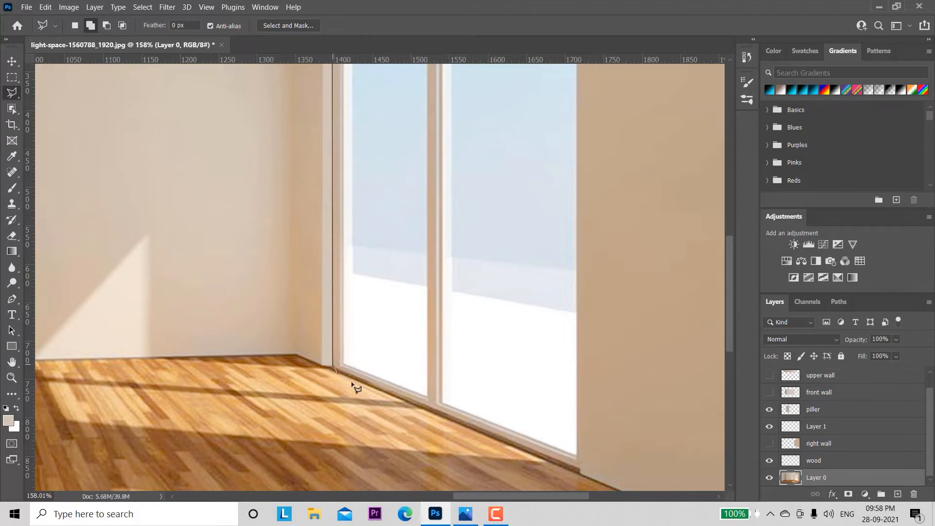
left_click(579, 461)
left_click(579, 469)
key("space")
left_click_drag(346, 130, 334, 335)
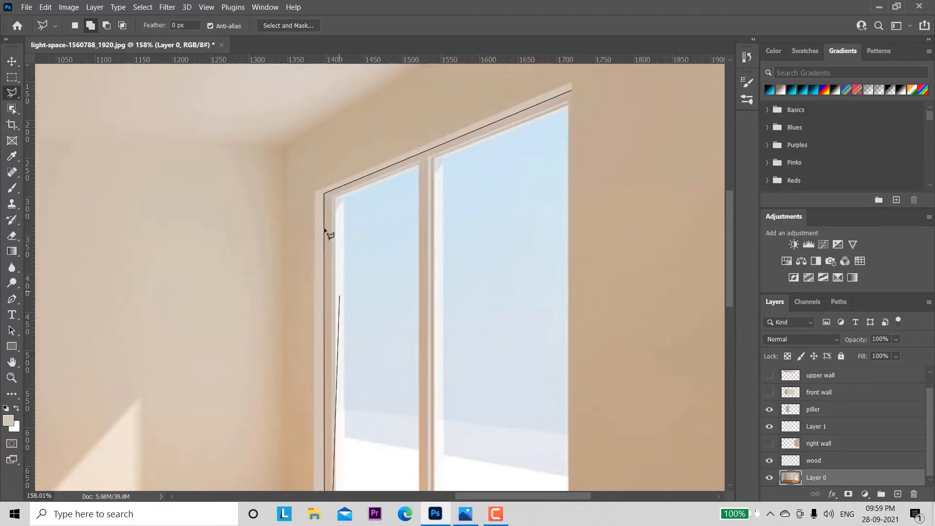
left_click(332, 198)
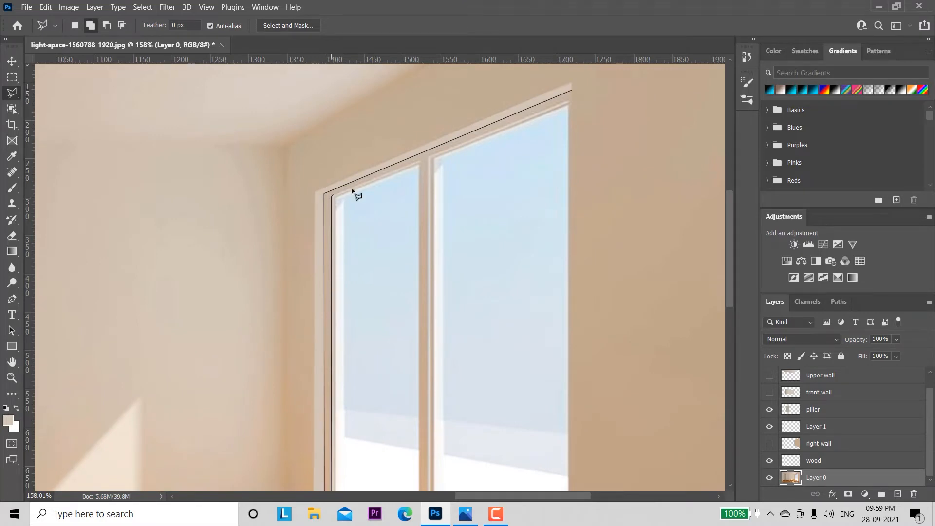
left_click(573, 93)
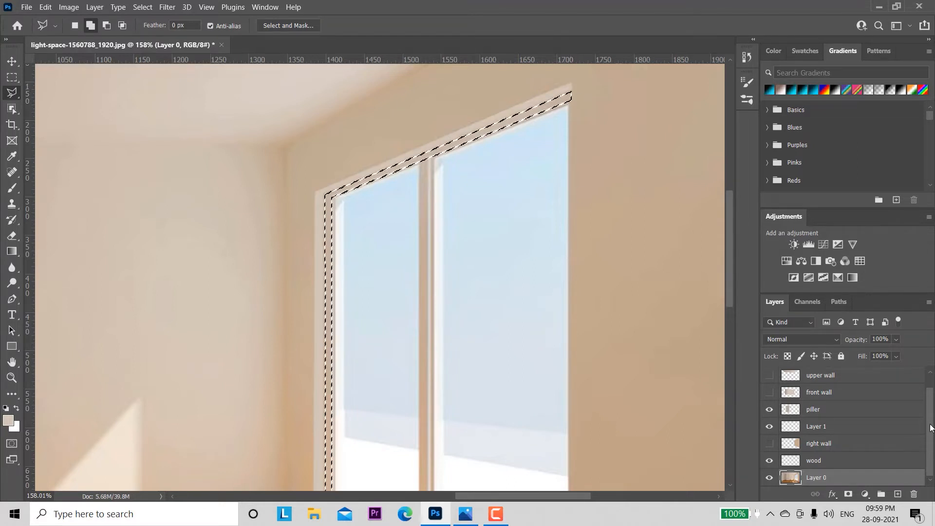
- Copy the selected inner frame strip to a new layer and name that layer "wood1"
key("ctrl+j")
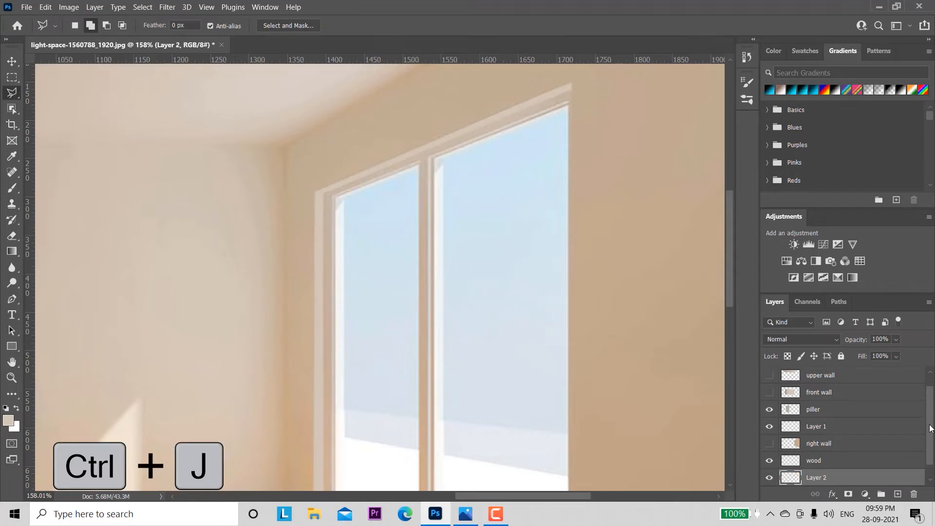
scroll(933, 427, "down", 1)
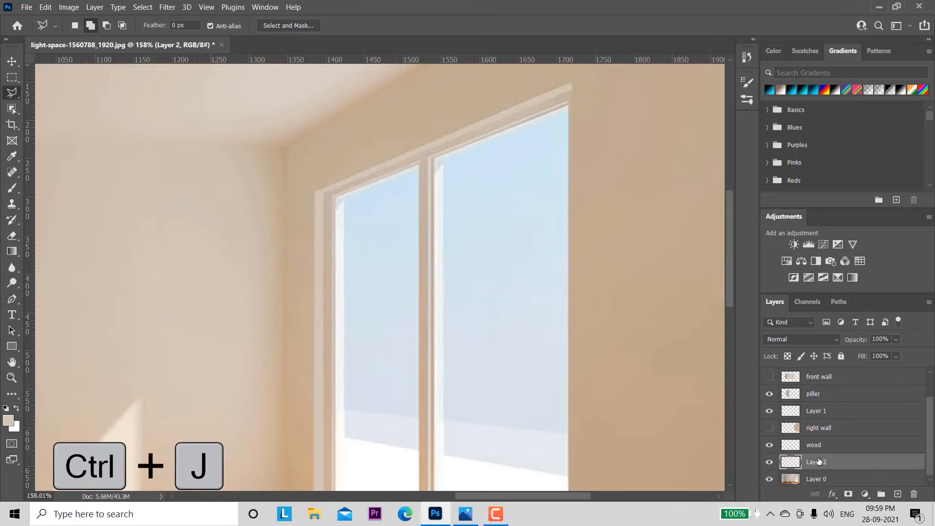
double_click(818, 461)
type("wood")
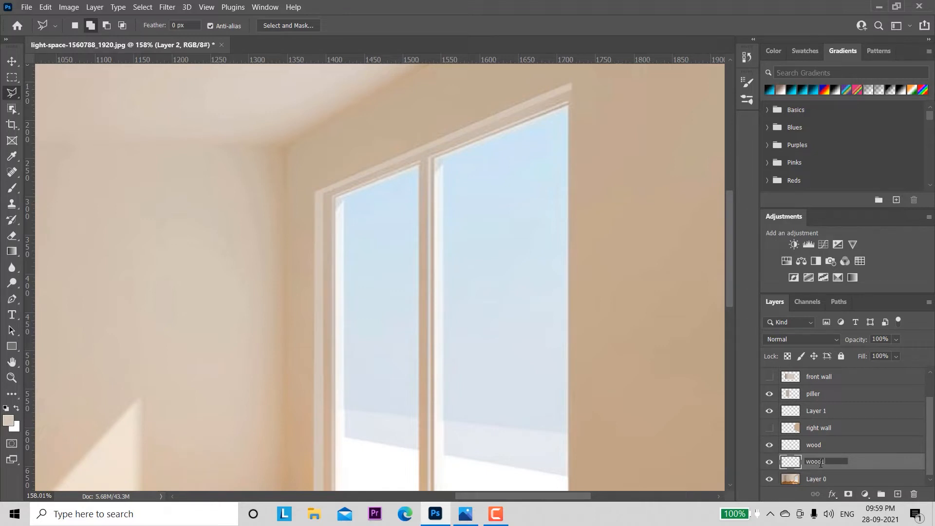
key("Return")
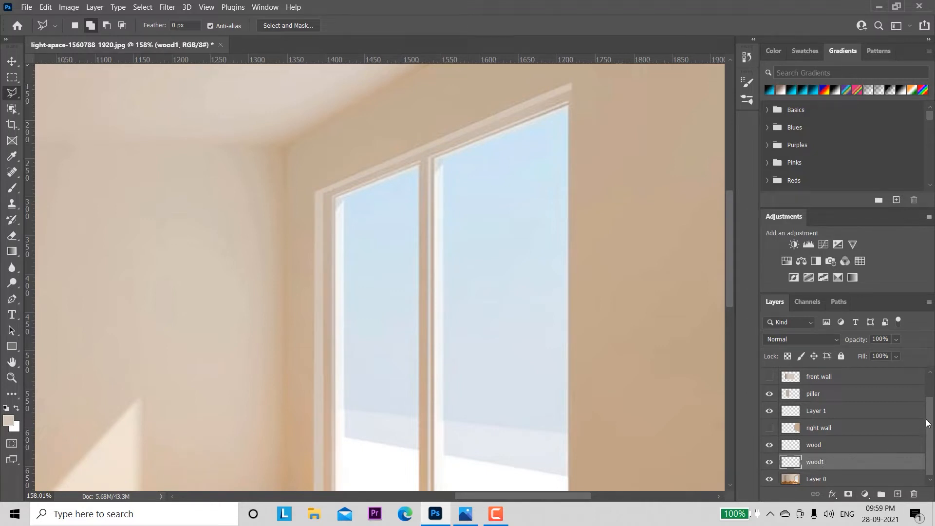
- Load the wood1 strip as a selection, fill it with #cdb197 sampled from the window frame as the foreground colour, and deselect
left_click_drag(454, 354, 445, 263)
left_click_drag(469, 336, 459, 314)
key("l")
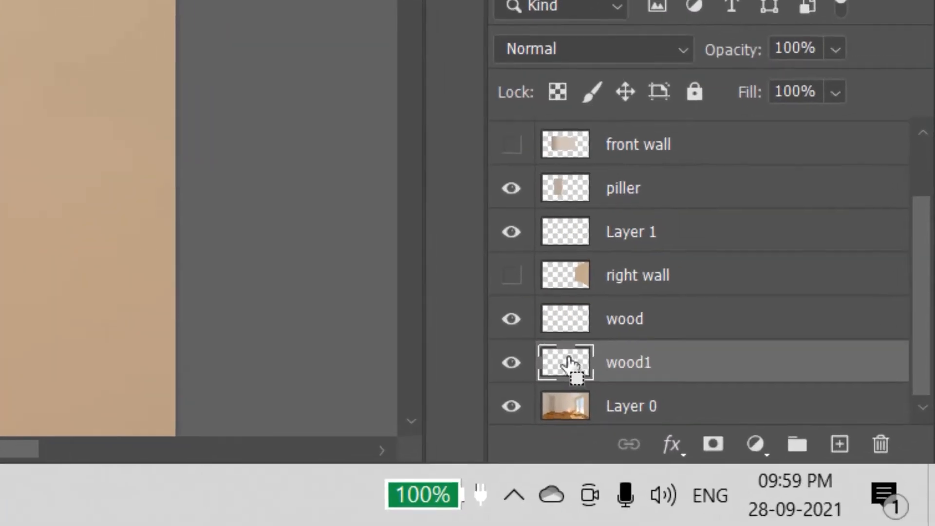
left_click(744, 439, "ctrl")
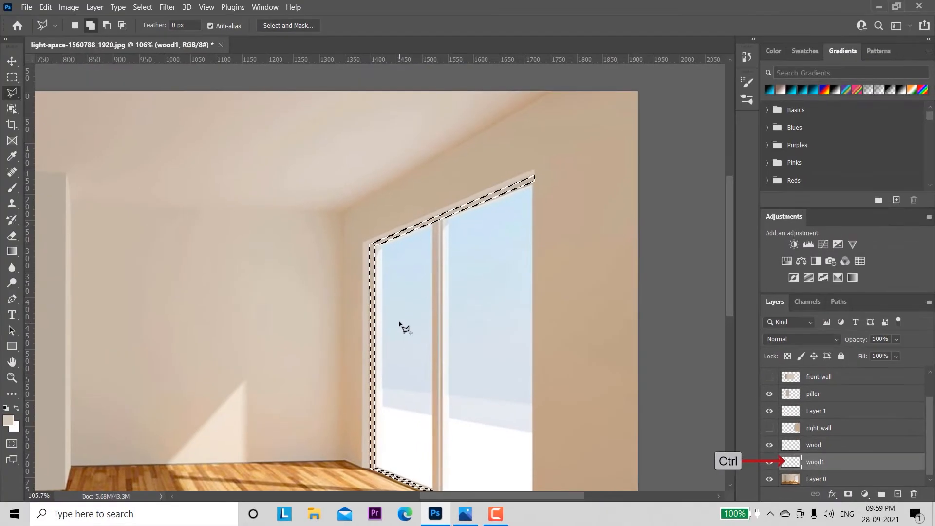
left_click(7, 421)
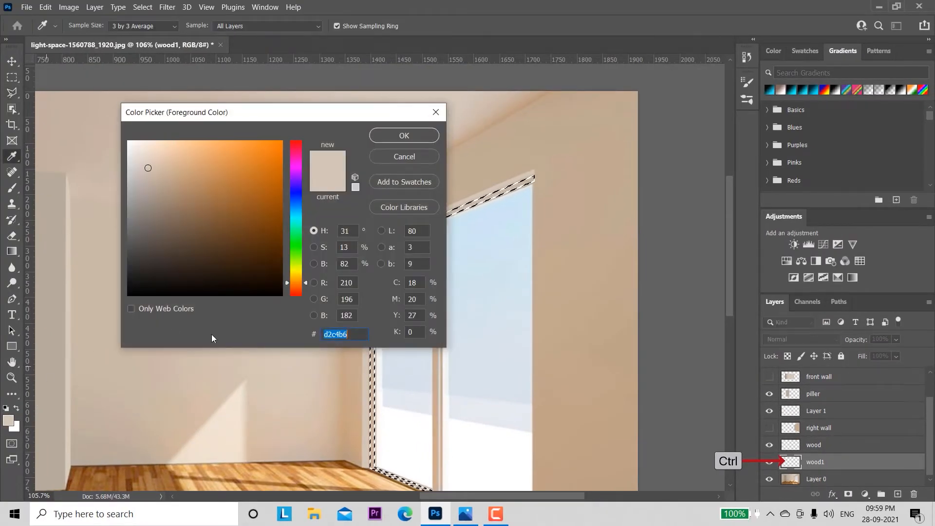
left_click(375, 399)
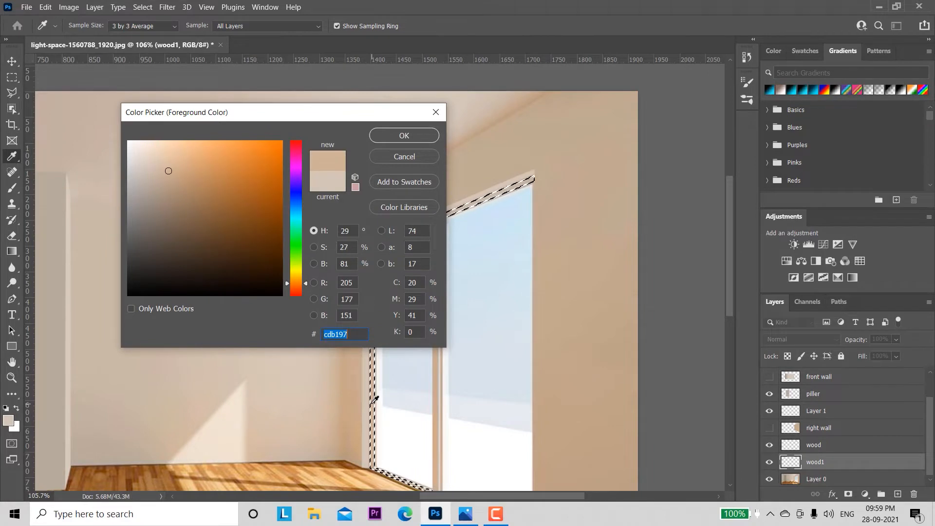
left_click(405, 135)
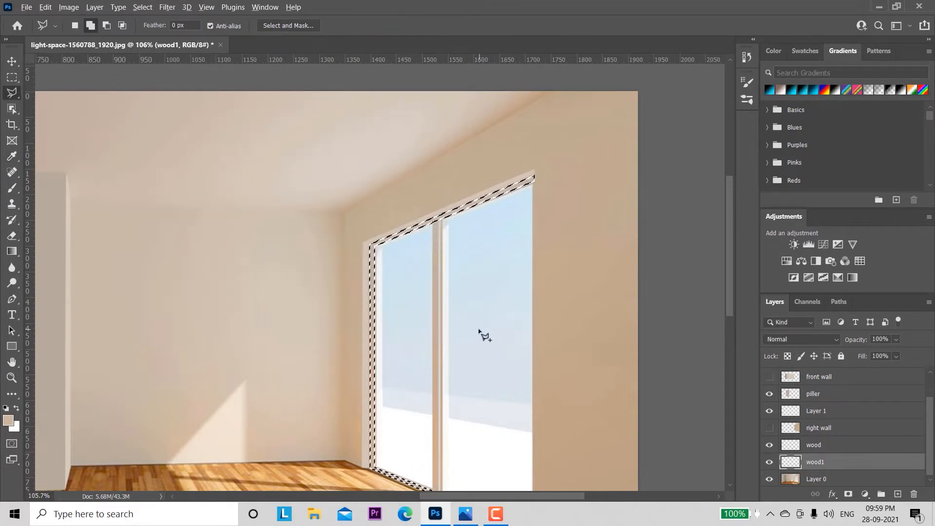
key("alt+BackSpace")
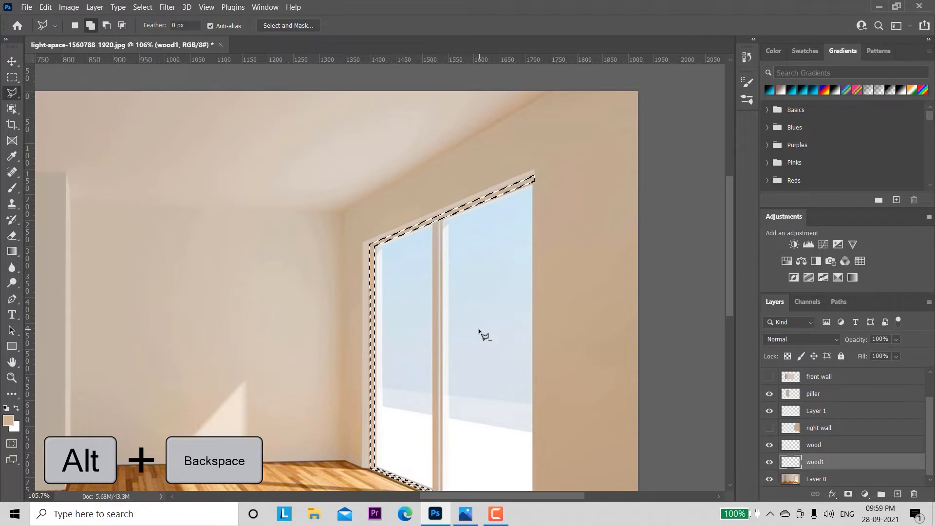
key("ctrl+d")
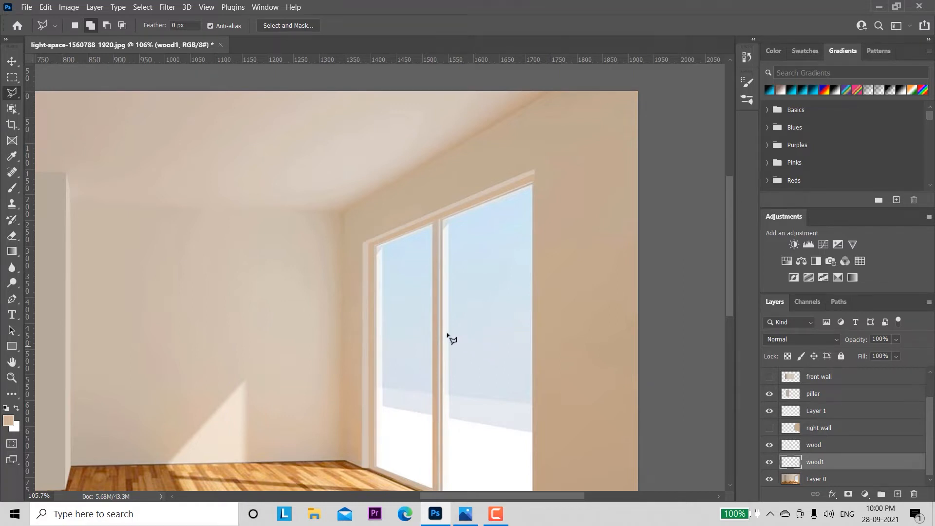
- Outline the vertical bar between the two window panes on Layer 0 from top to sill with the Polygonal Lasso
left_click(839, 479)
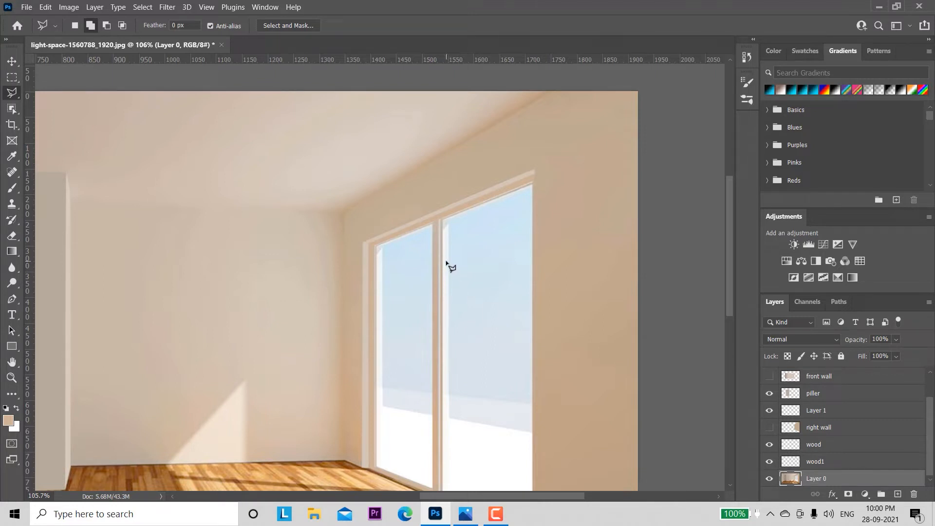
key("z")
left_click_drag(444, 265, 483, 299)
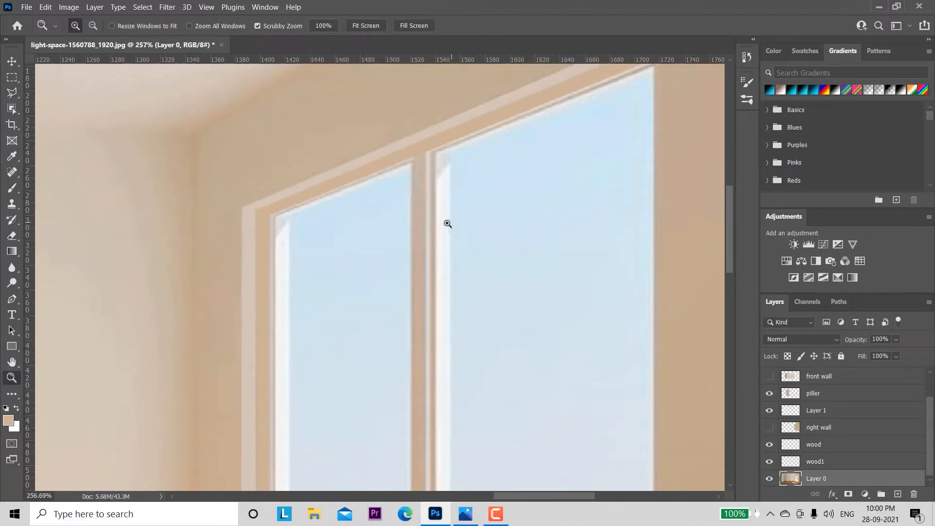
key("l")
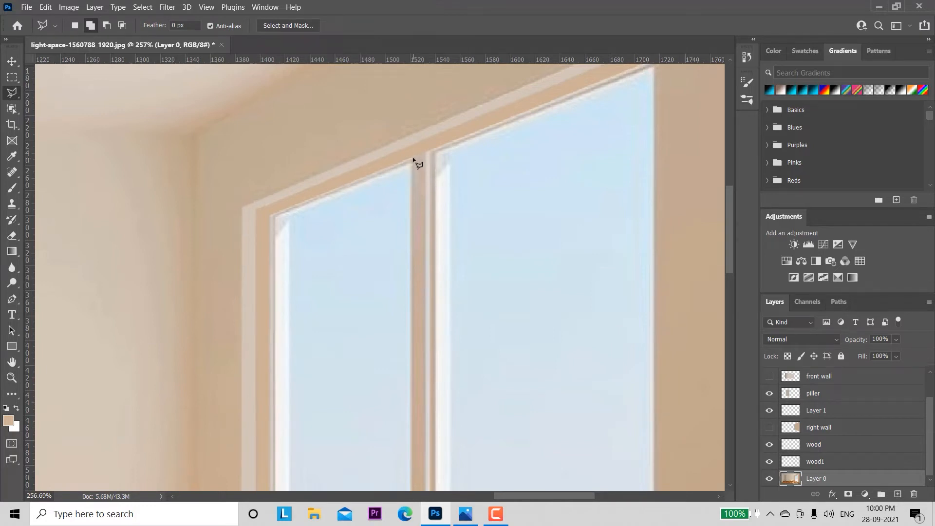
left_click(413, 157)
left_click(427, 152)
left_click_drag(420, 371, 434, 158)
left_click_drag(456, 450, 439, 267)
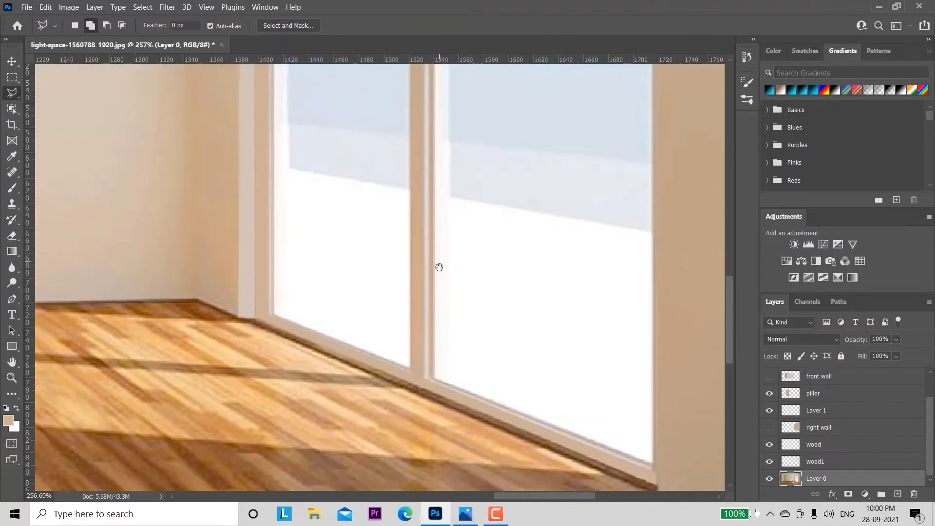
left_click(425, 378)
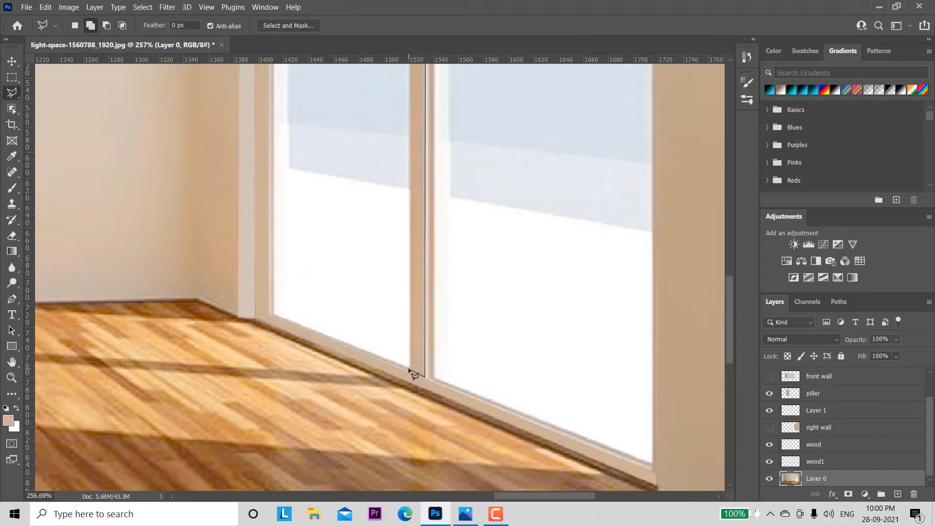
left_click(409, 369)
left_click_drag(414, 145, 413, 426)
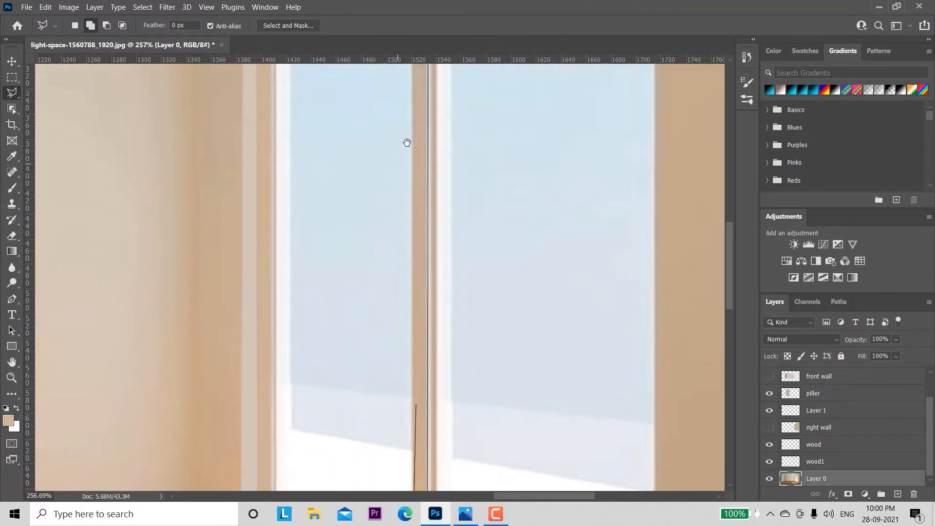
left_click_drag(412, 184, 412, 345)
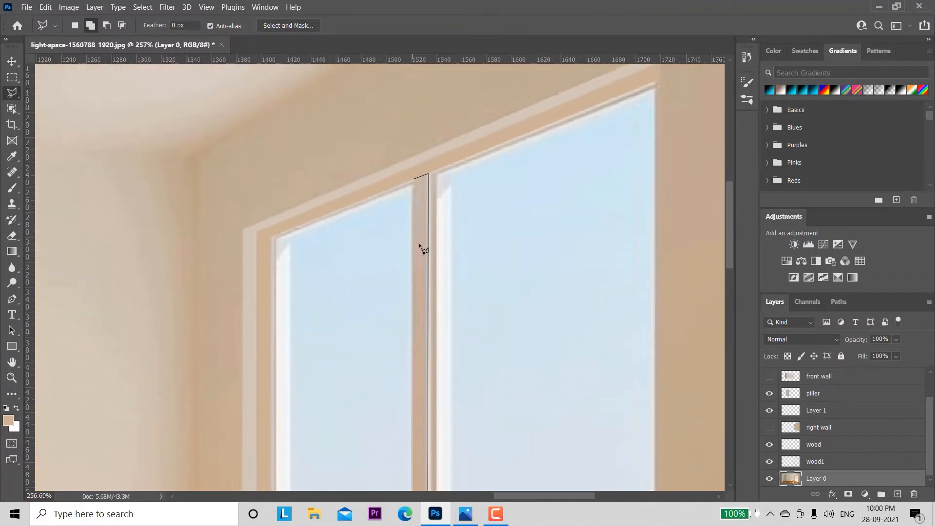
left_click(414, 180)
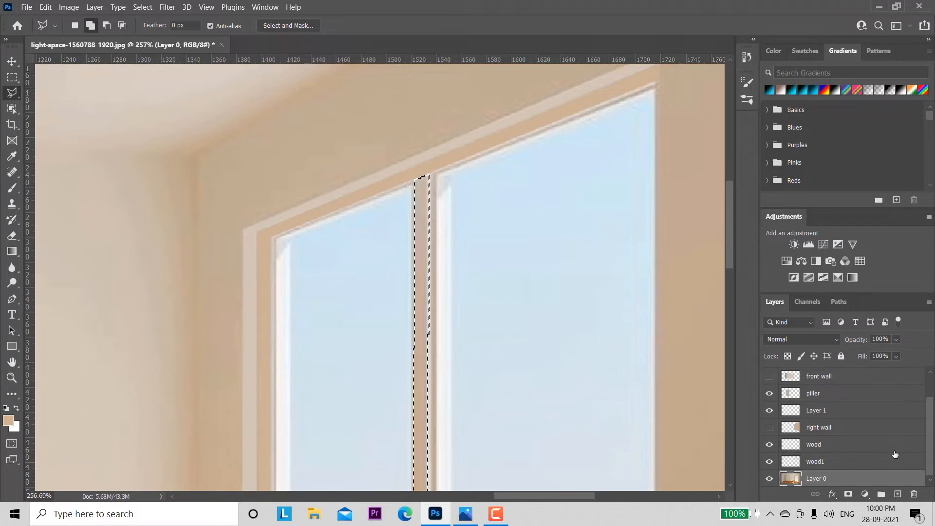
- Copy the selected vertical window bar to a new layer and name that layer "wood2"
key("ctrl+j")
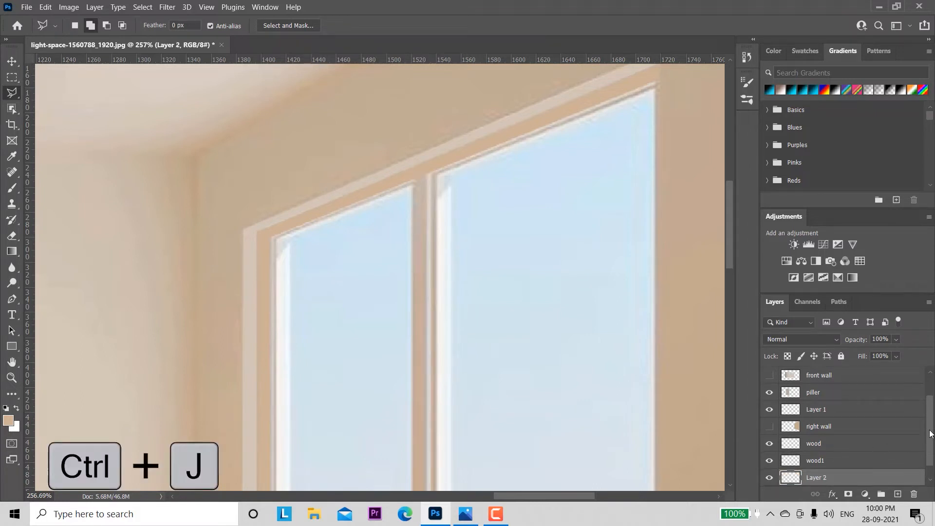
scroll(881, 473, "down", 1)
double_click(817, 462)
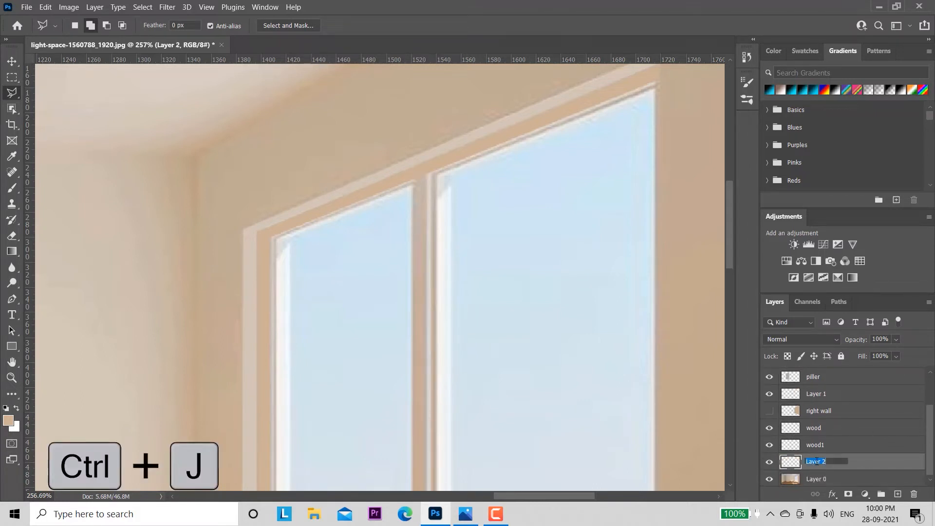
type("wood2")
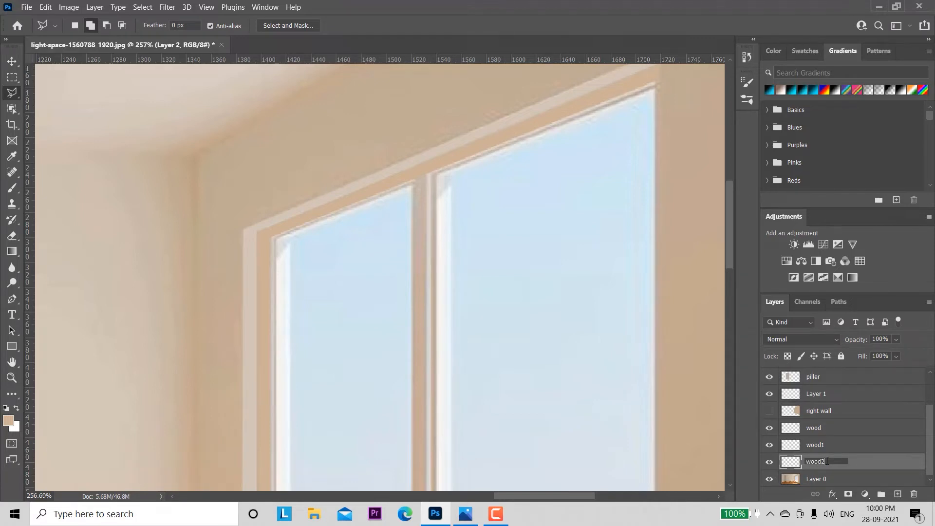
key("Return")
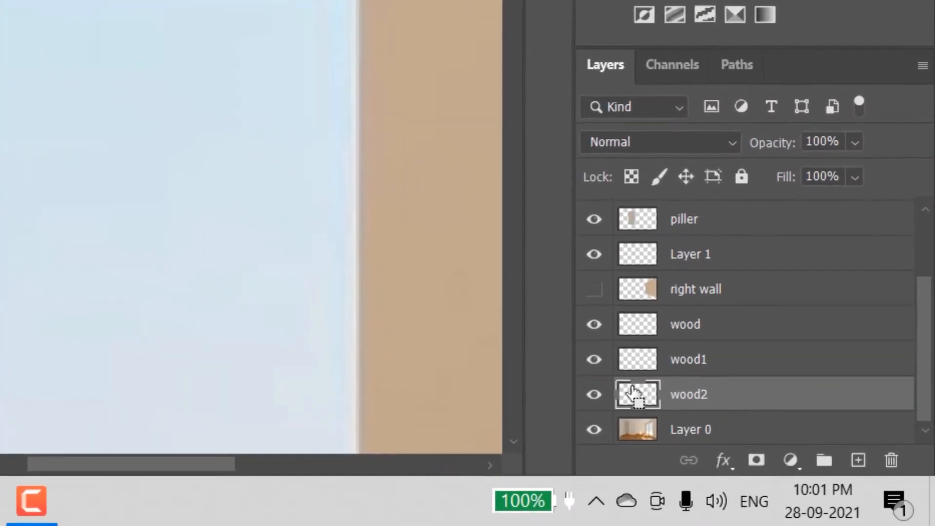
- Load the wood2 bar as a selection, fill it with the current foreground colour and deselect
left_click(790, 462, "ctrl")
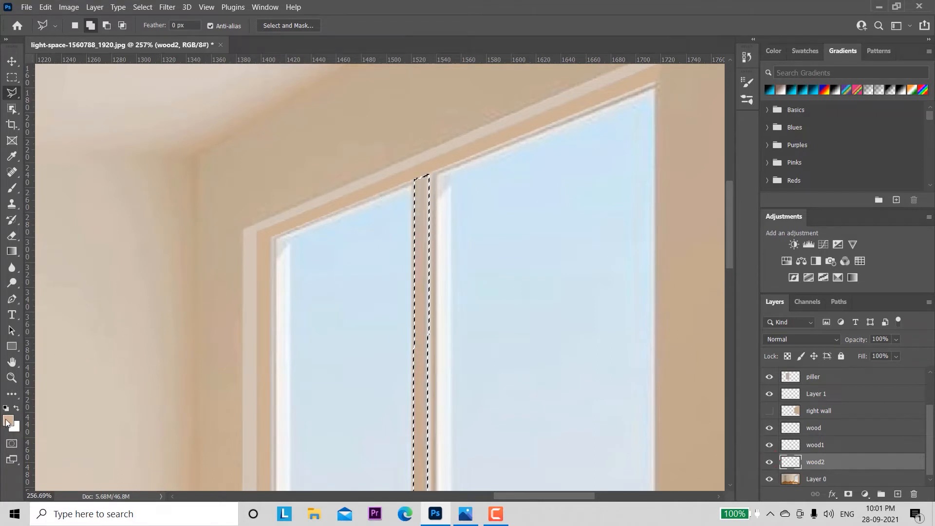
key("alt+BackSpace")
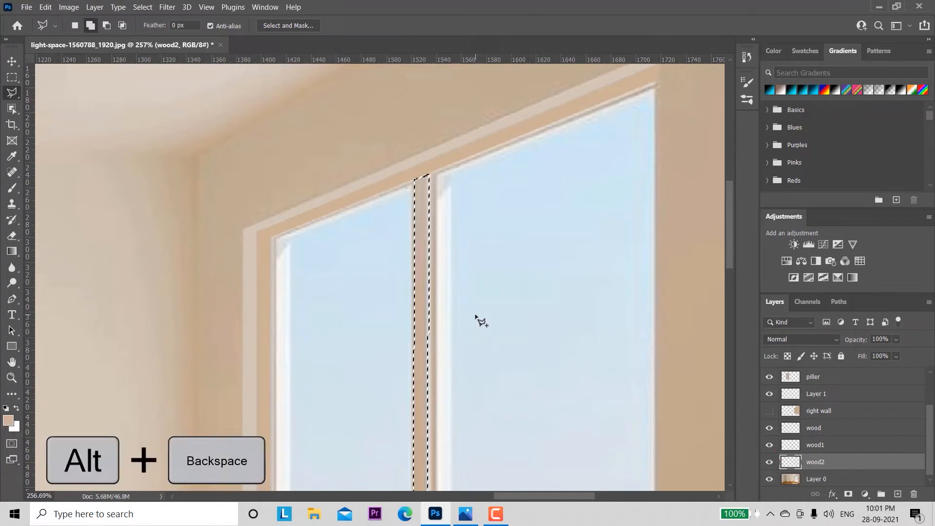
key("alt+BackSpace")
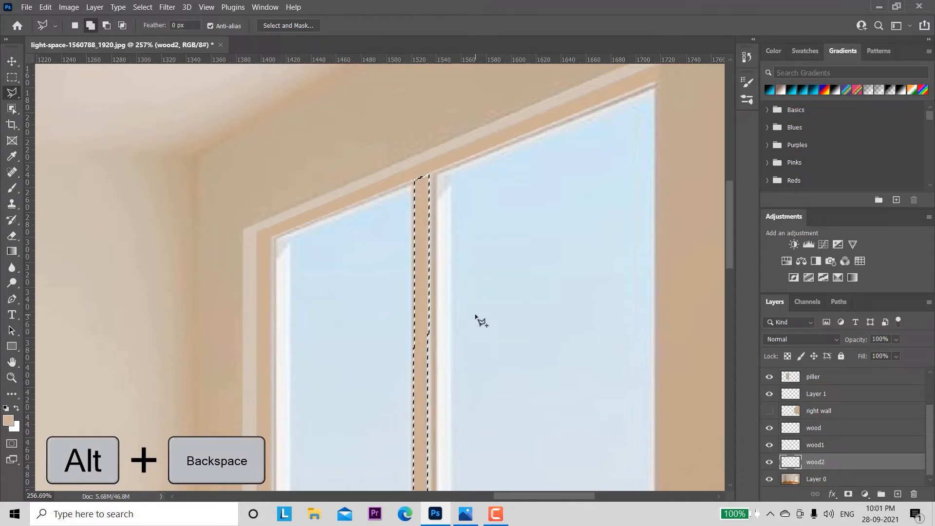
key("ctrl+d")
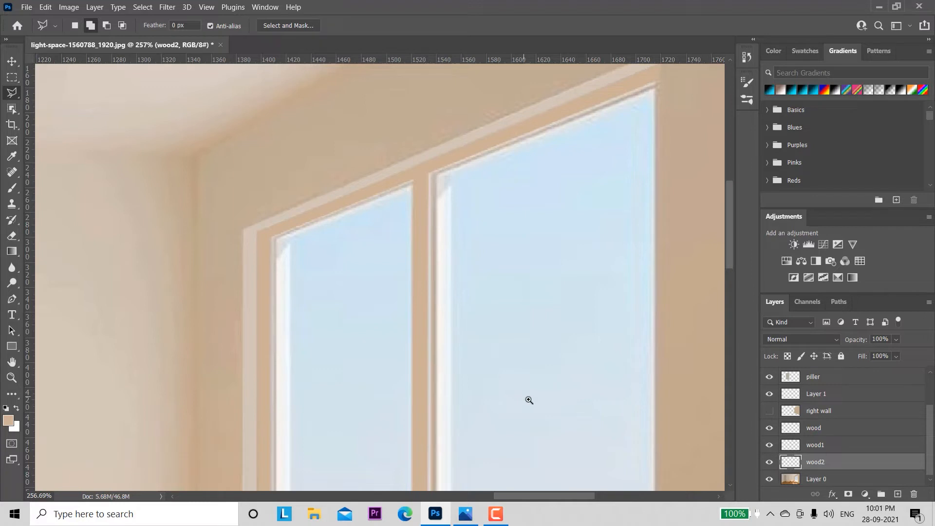
key("z")
mouse_move(527, 386)
left_mouse_down()
mouse_move(501, 329)
mouse_move(525, 340)
mouse_move(512, 206)
left_mouse_up()
key("l")
key("space")
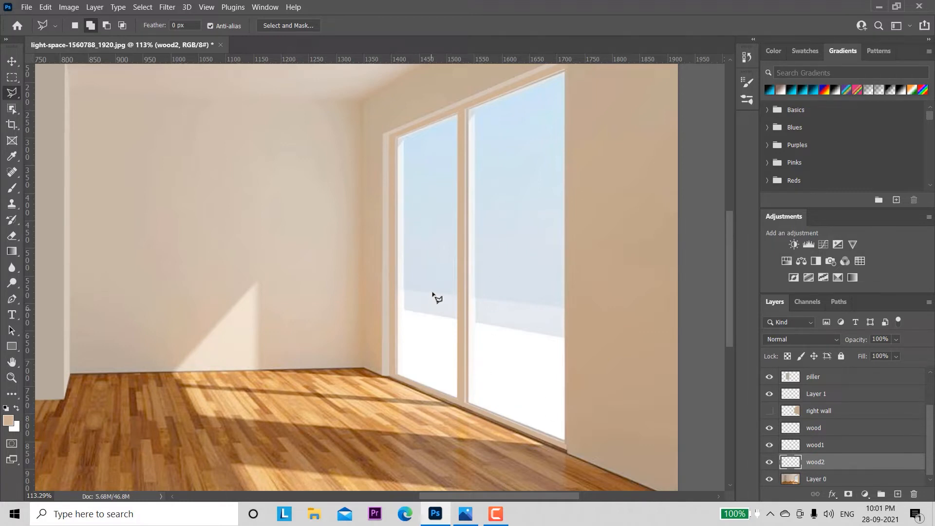
left_click_drag(930, 430, 931, 432)
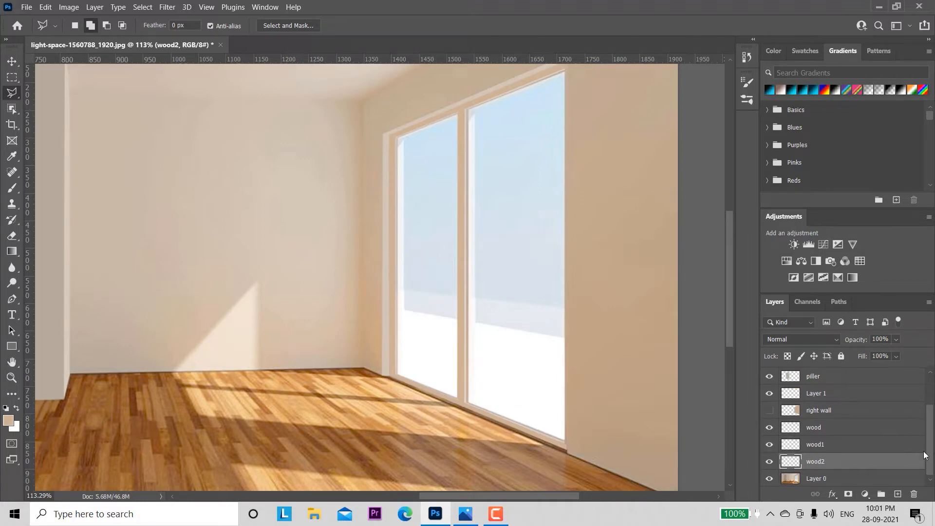
- Outline the larger window pane nearest the right wall on Layer 0, from top edge to sill, with the Polygonal Lasso
left_click(839, 482)
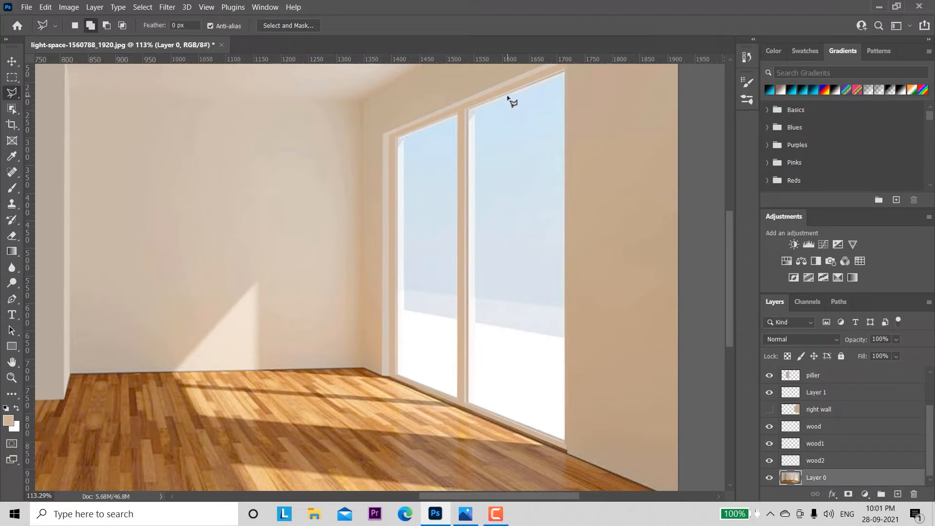
key("z")
left_click_drag(507, 104, 534, 226)
key("l")
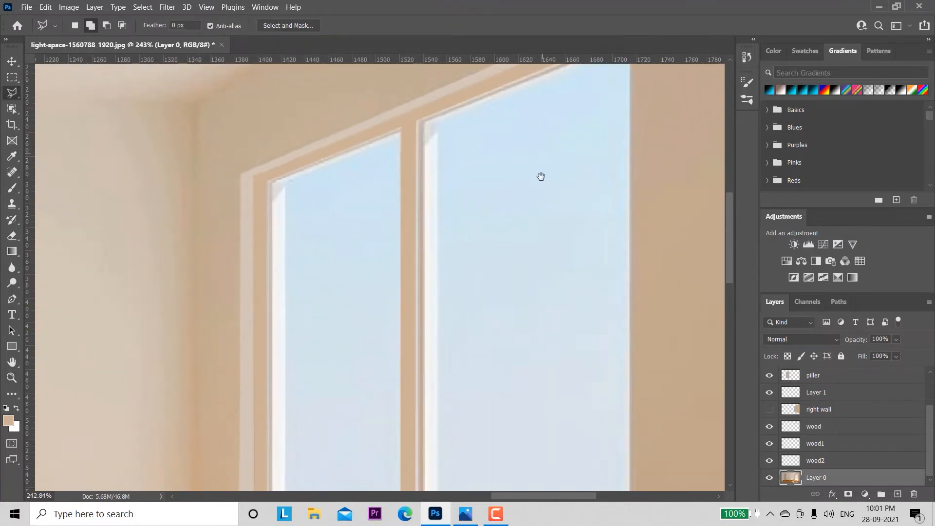
left_click_drag(542, 161, 523, 249)
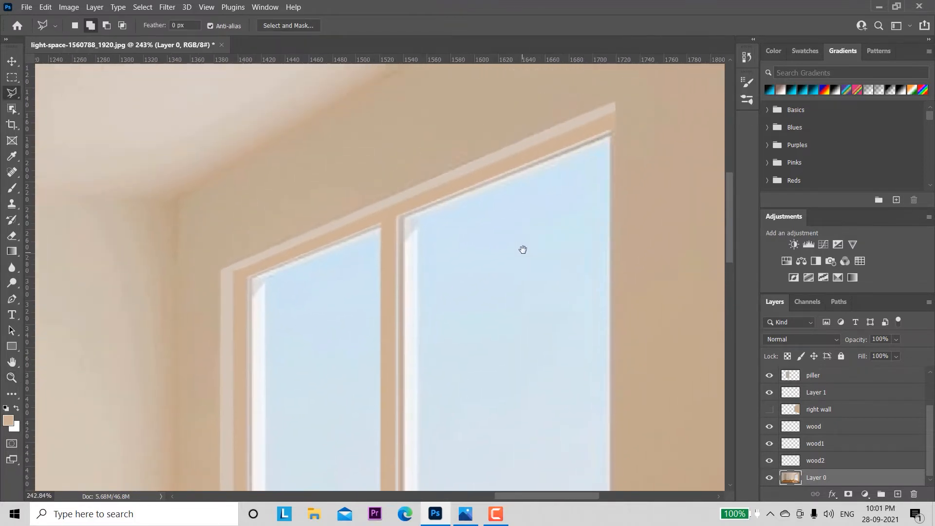
left_click(611, 130)
left_click(397, 217)
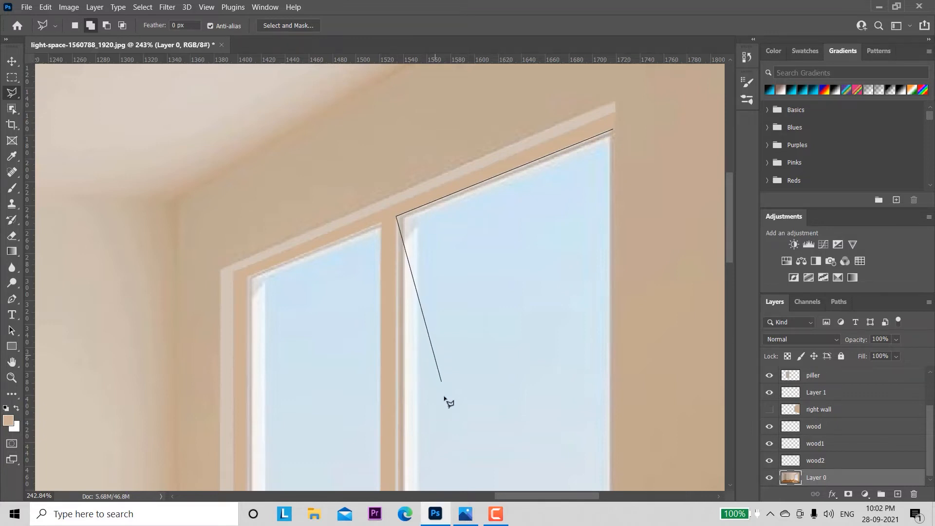
left_click_drag(442, 365, 428, 142)
left_click_drag(418, 412, 421, 216)
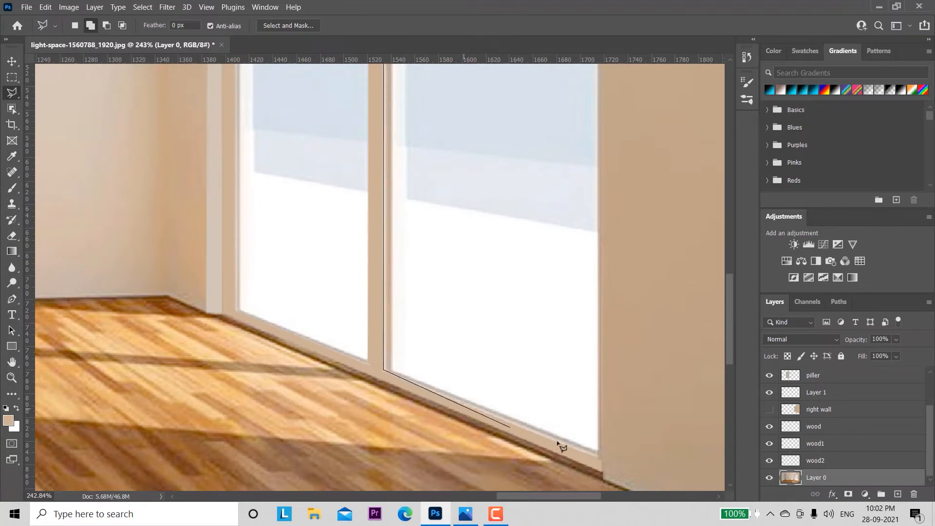
left_click(602, 460)
left_click_drag(602, 108, 601, 428)
left_click_drag(597, 111, 599, 321)
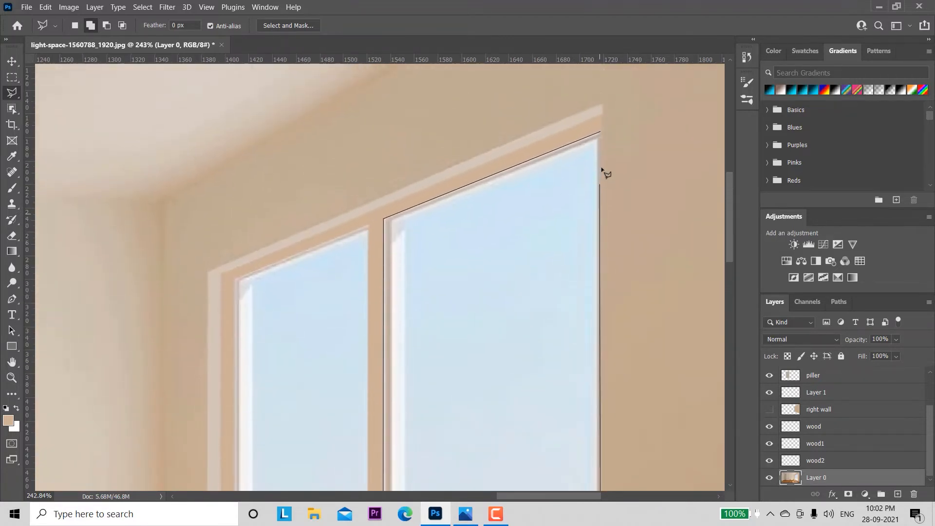
left_click(602, 134)
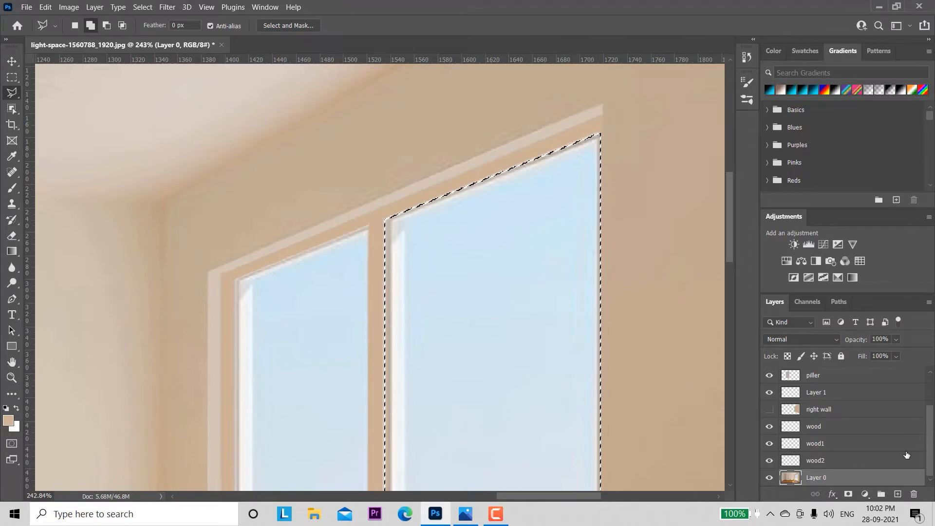
- Copy the selected large window pane to a new layer and name that layer "glass"
key("ctrl+j")
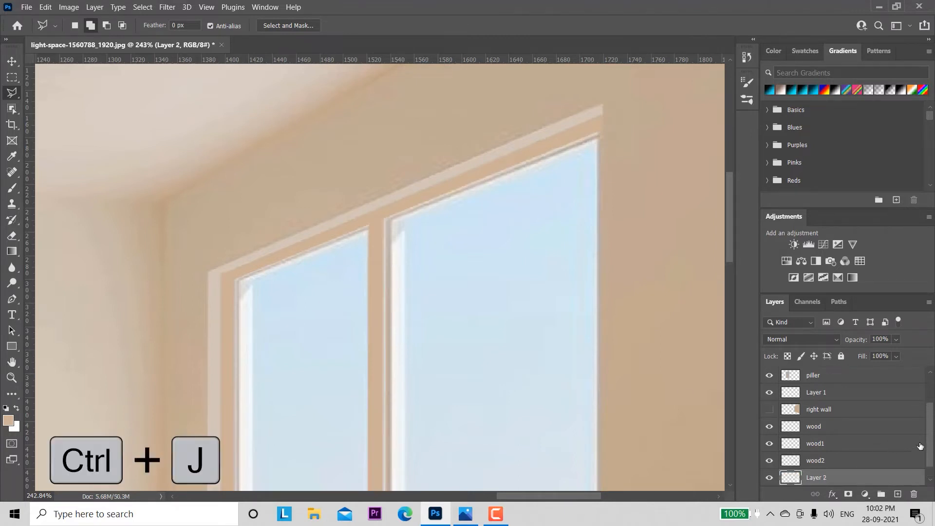
scroll(919, 445, "down", 1)
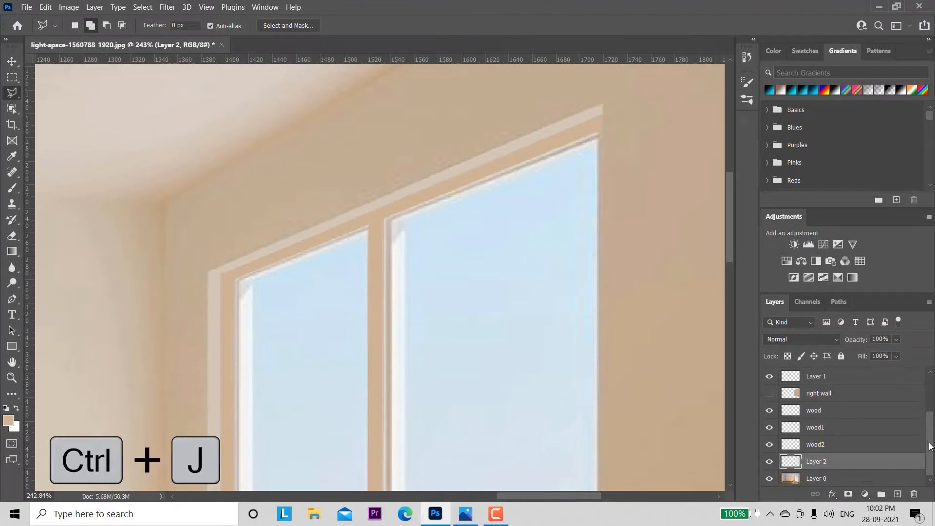
double_click(817, 461)
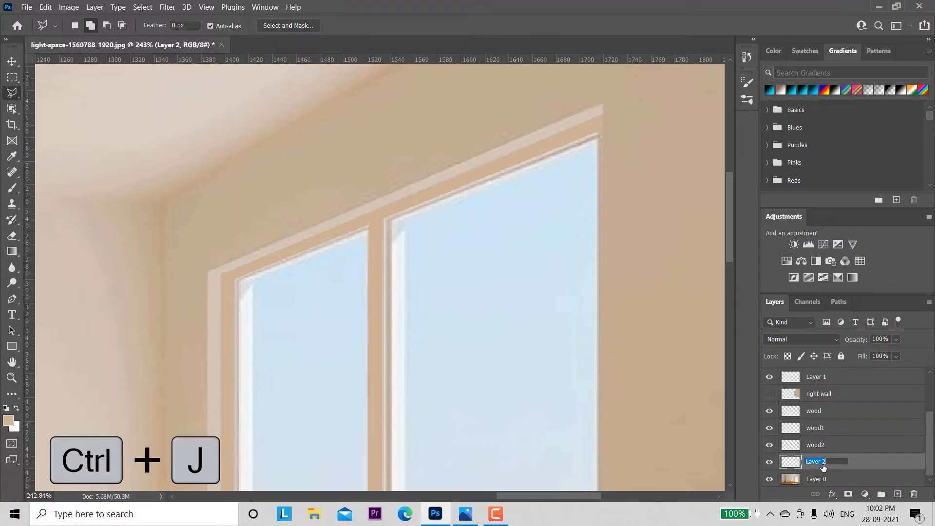
type("d")
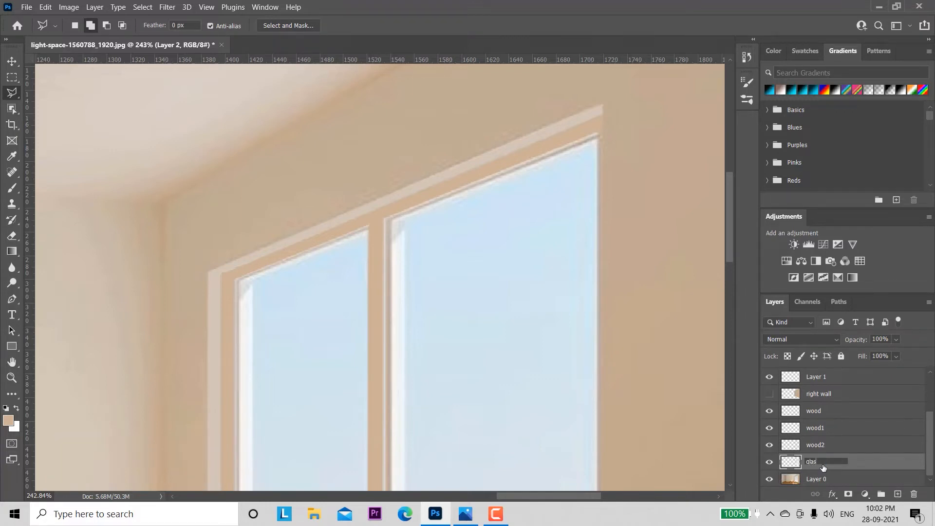
key("Return")
- Load the glass layer as a selection, fill it with #ffffff sampled from the pane's bright lower area as foreground colour, and deselect
mouse_move(492, 408)
left_mouse_down()
mouse_move(479, 345)
mouse_move(493, 206)
left_mouse_up()
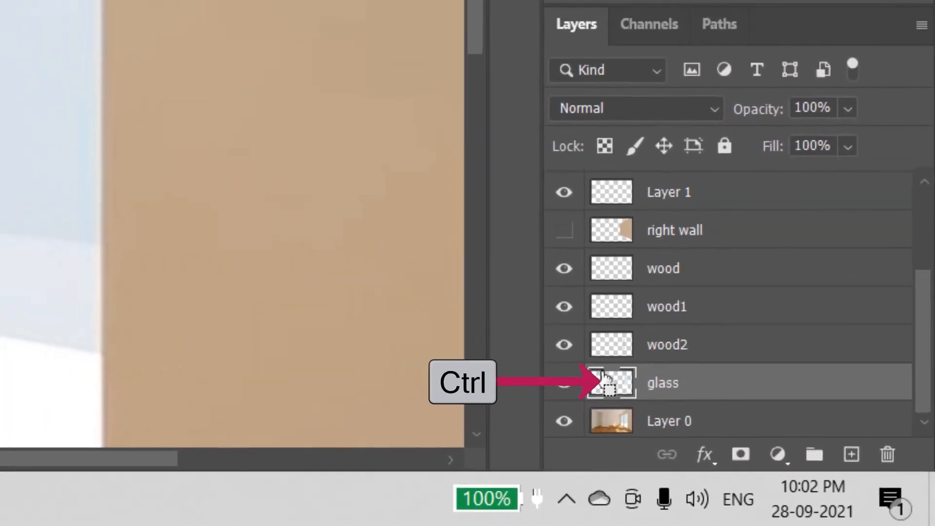
left_click(604, 379, "ctrl")
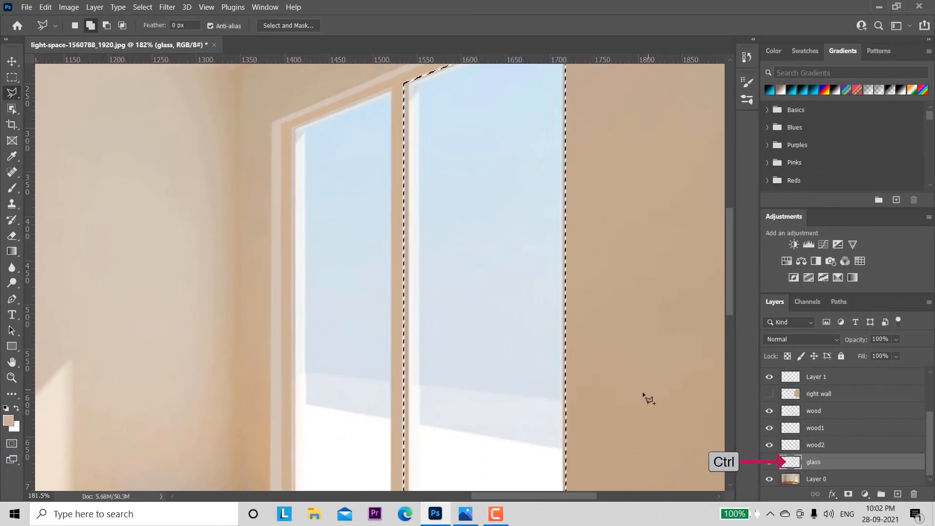
key("z")
left_click_drag(647, 413, 610, 352)
key("l")
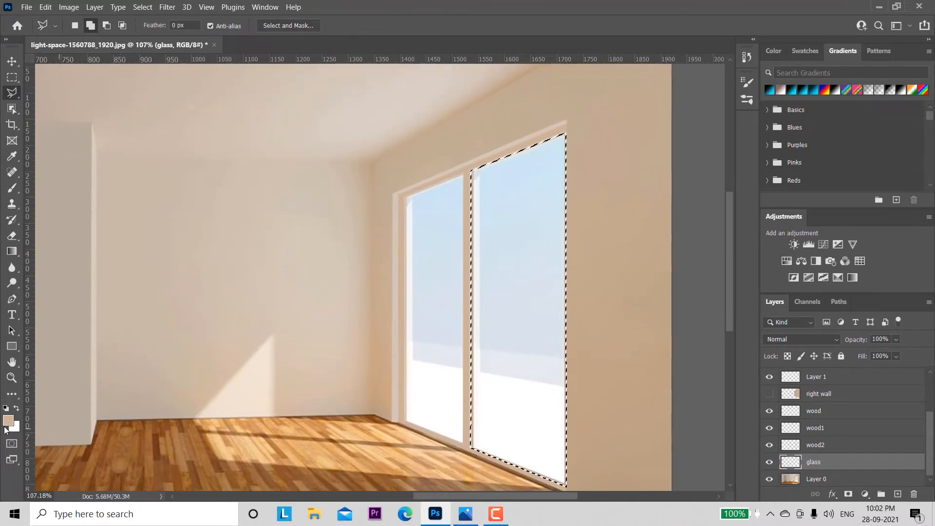
left_click(8, 420)
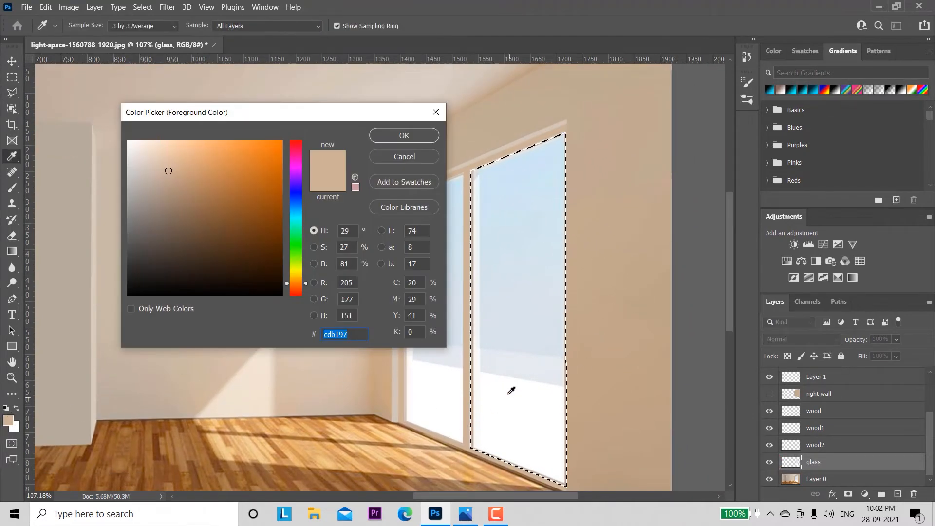
left_click(508, 390)
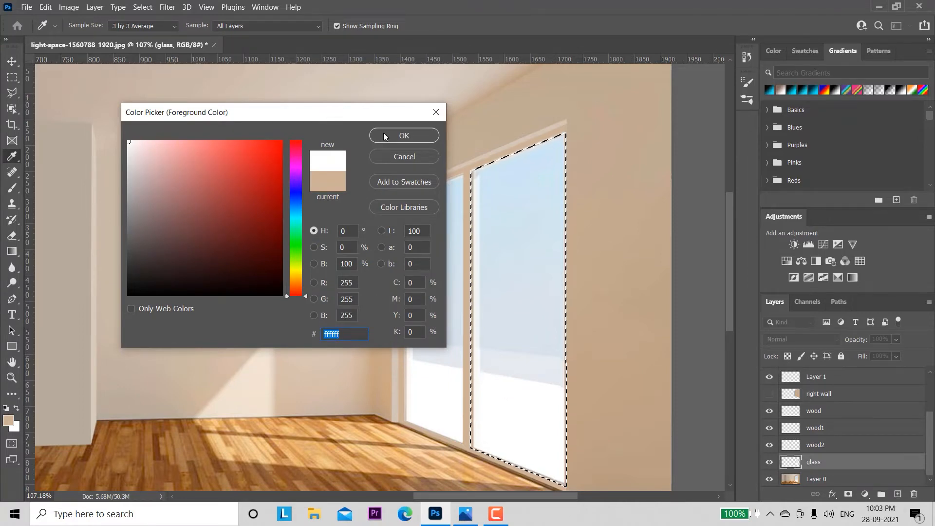
left_click(404, 136)
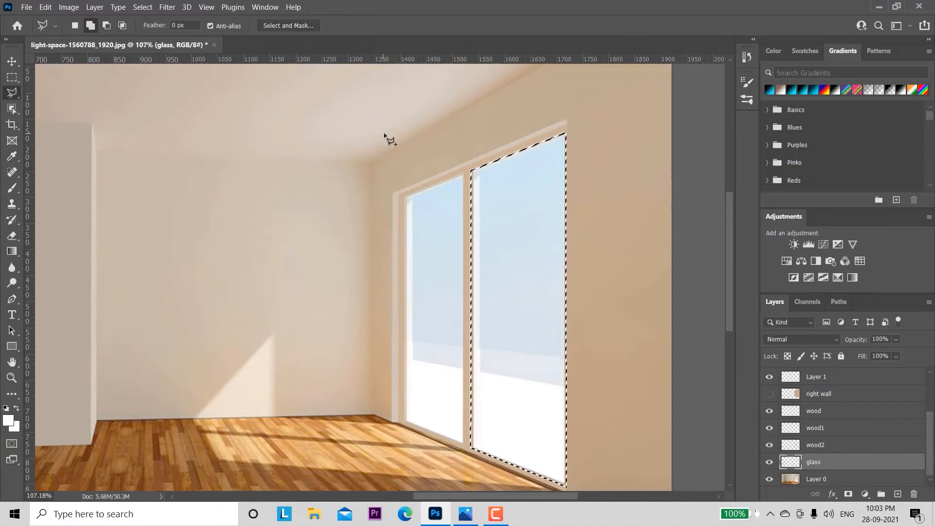
key("alt+BackSpace")
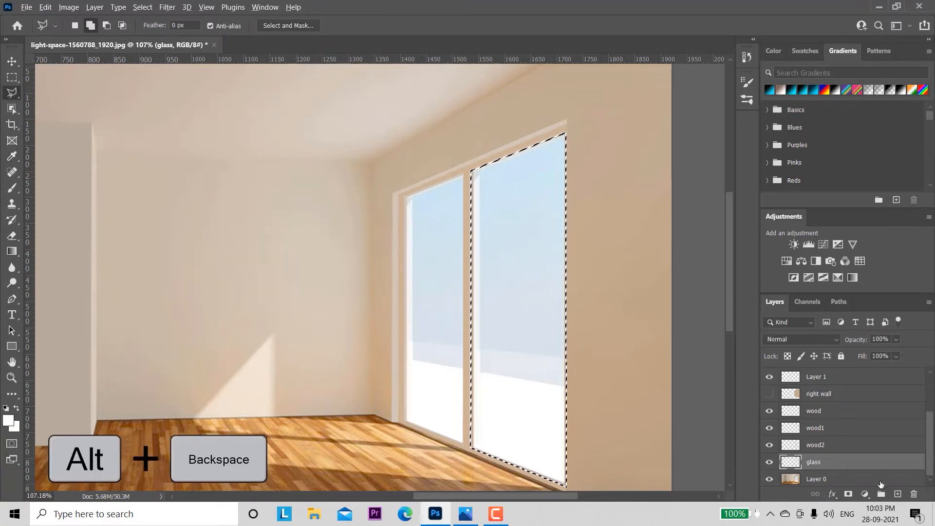
key("alt+BackSpace")
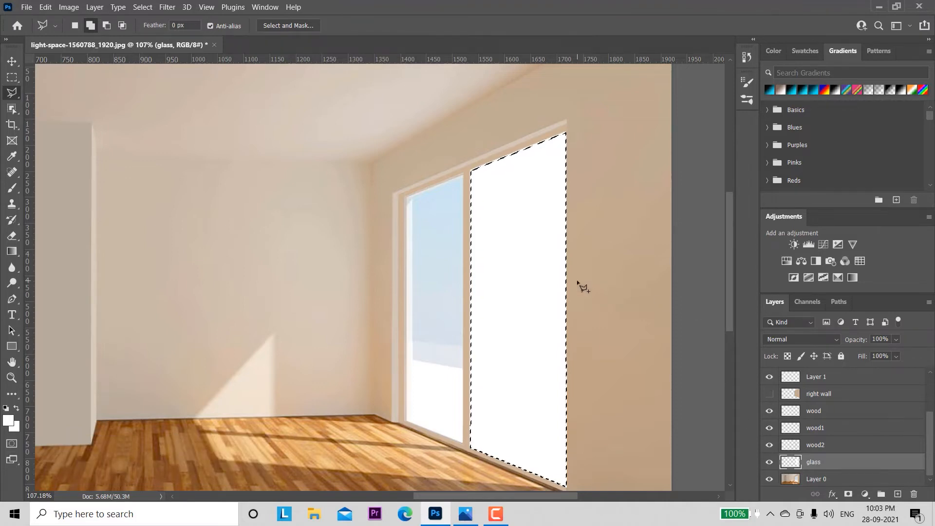
key("ctrl+d")
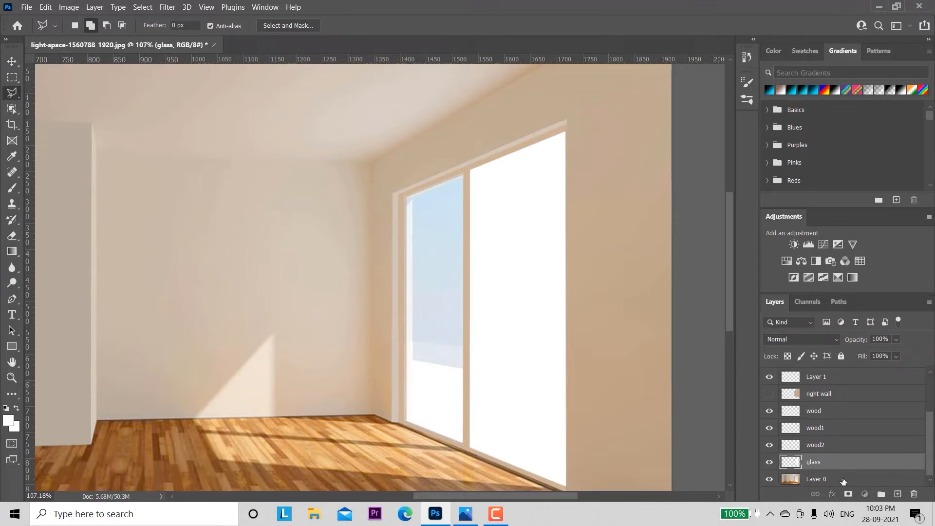
- Outline the remaining blue, narrower window pane on Layer 0 along its inner frame edges with the Polygonal Lasso
left_click(825, 480)
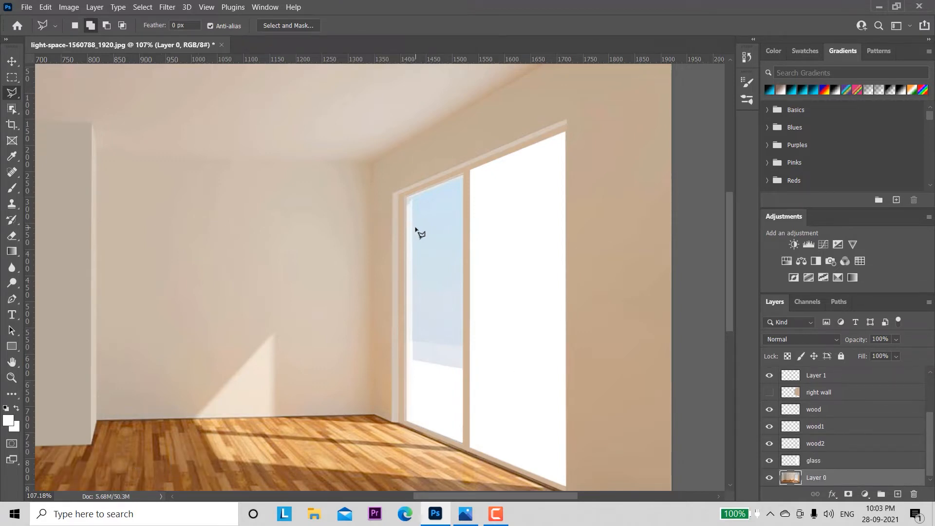
key("ctrl+space")
left_click_drag(426, 252, 457, 284)
scroll(472, 217, "up", 3)
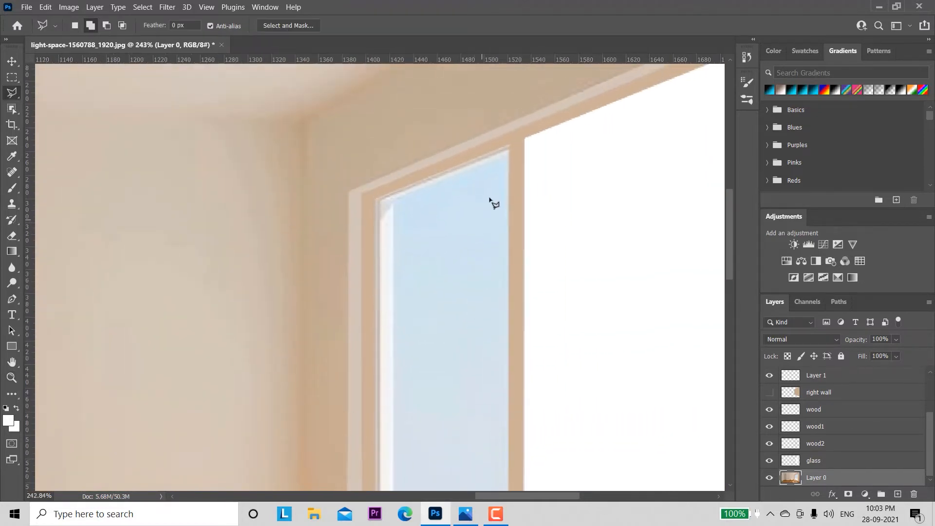
left_click(509, 146)
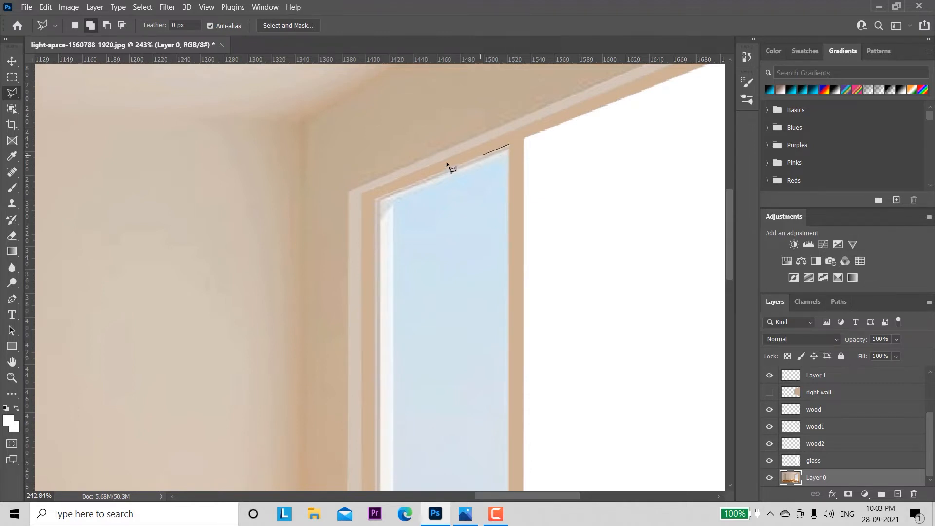
left_click(377, 199)
left_click_drag(391, 296, 382, 174)
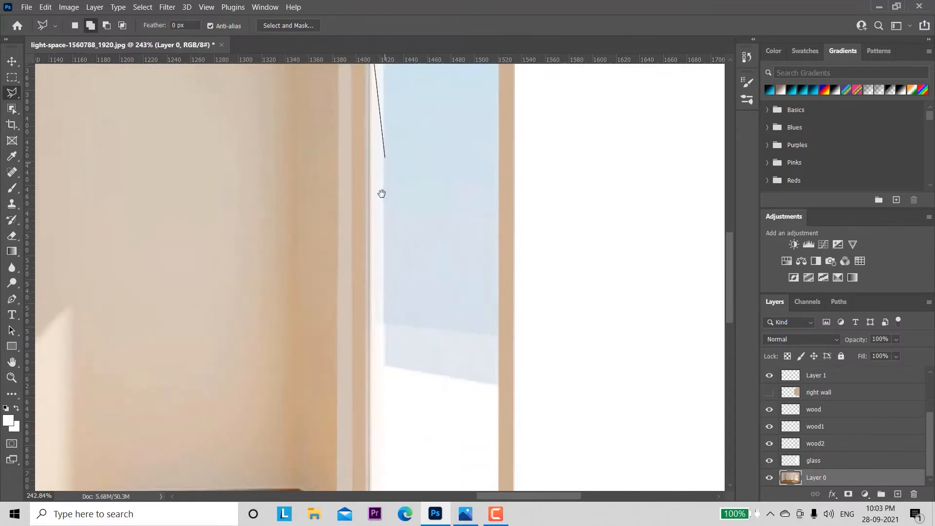
left_click_drag(382, 407, 373, 218)
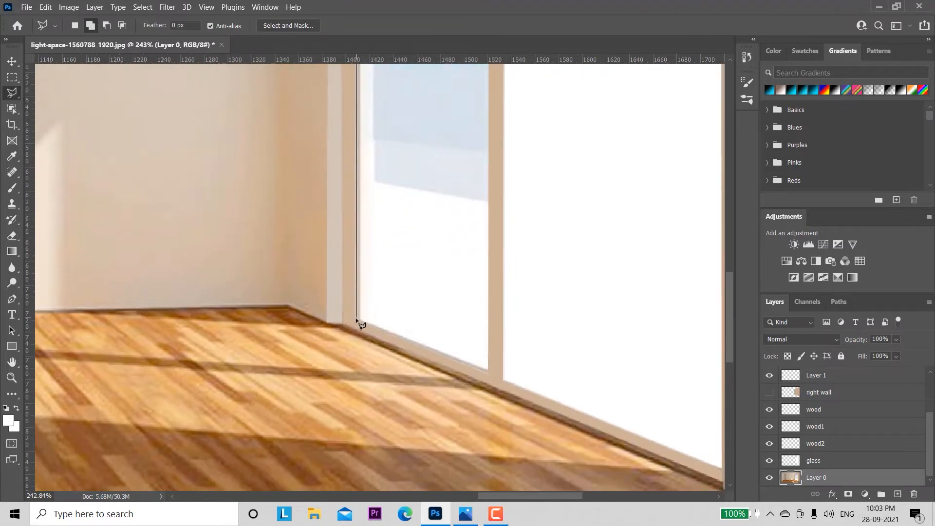
left_click(358, 322)
left_click(488, 372)
left_click_drag(492, 173, 492, 407)
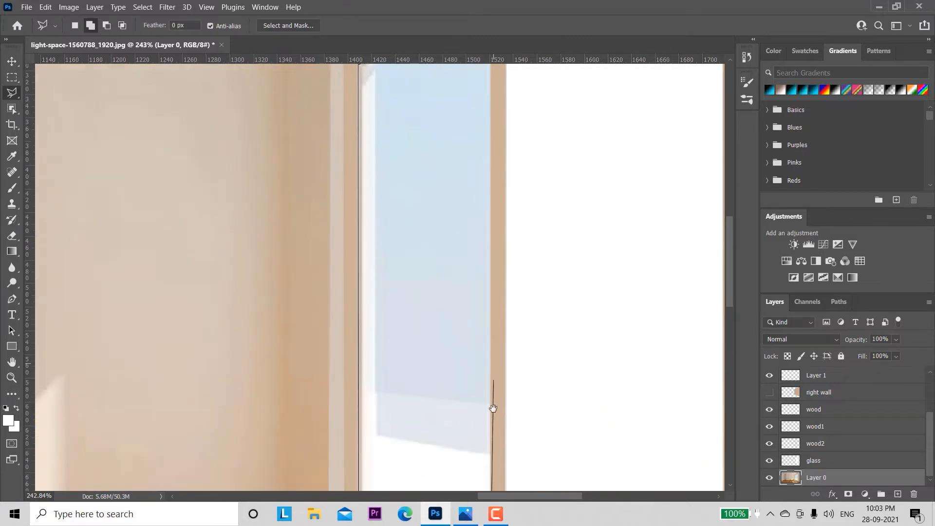
left_click_drag(478, 86, 477, 184)
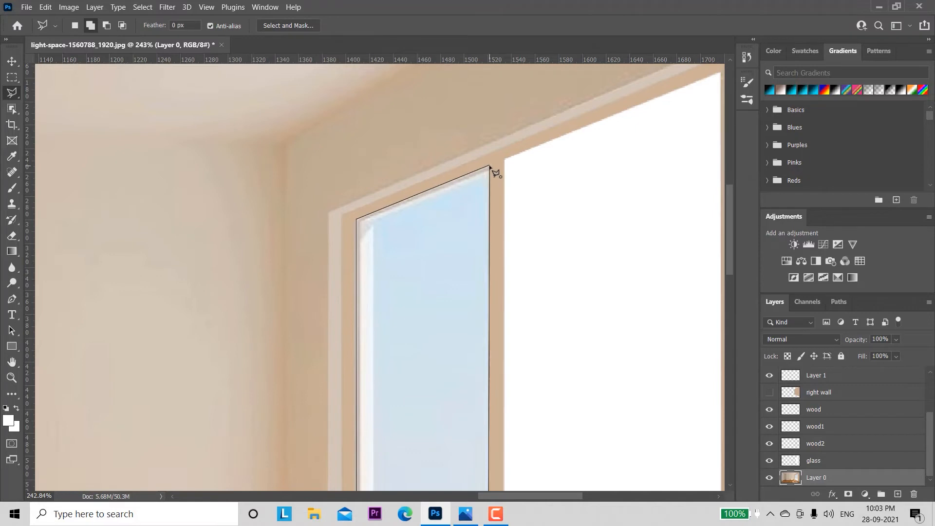
left_click(492, 168)
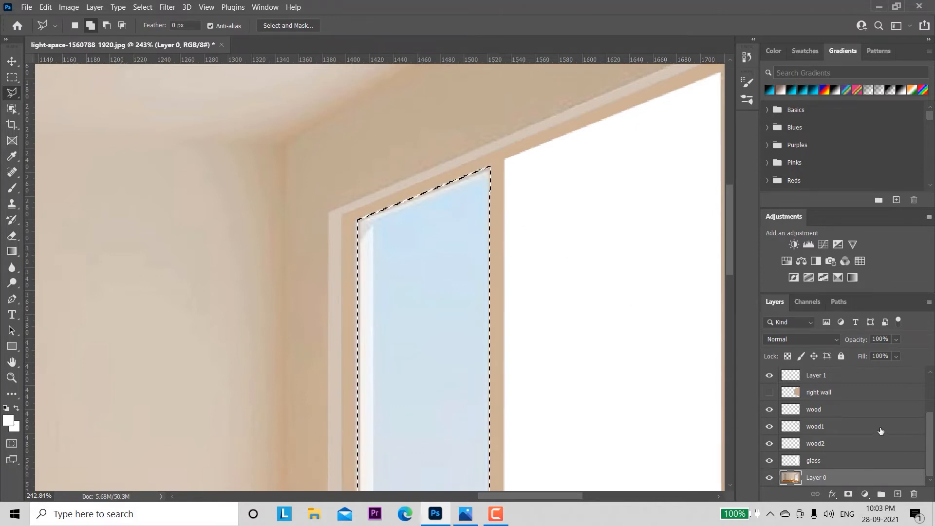
- Copy the selected narrow window pane to a new layer and name that layer "glass1"
key("ctrl+j")
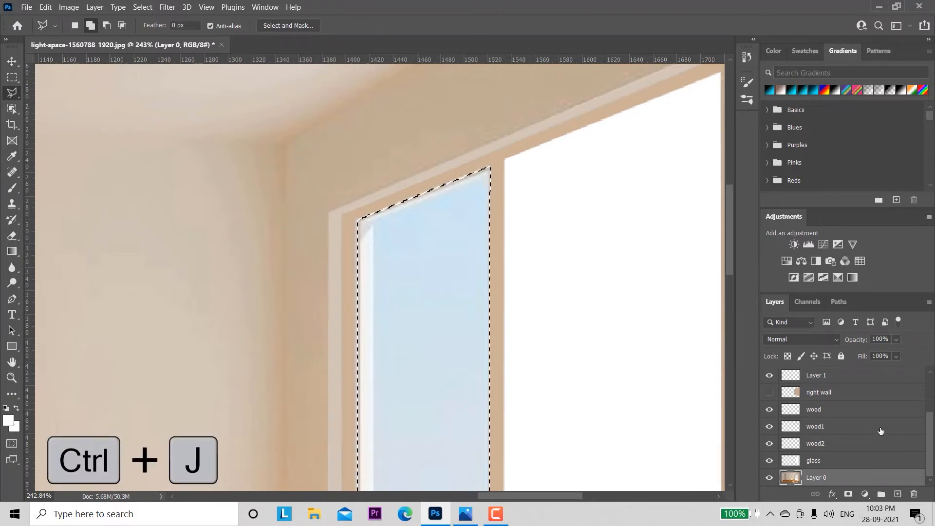
scroll(929, 437, "down", 1)
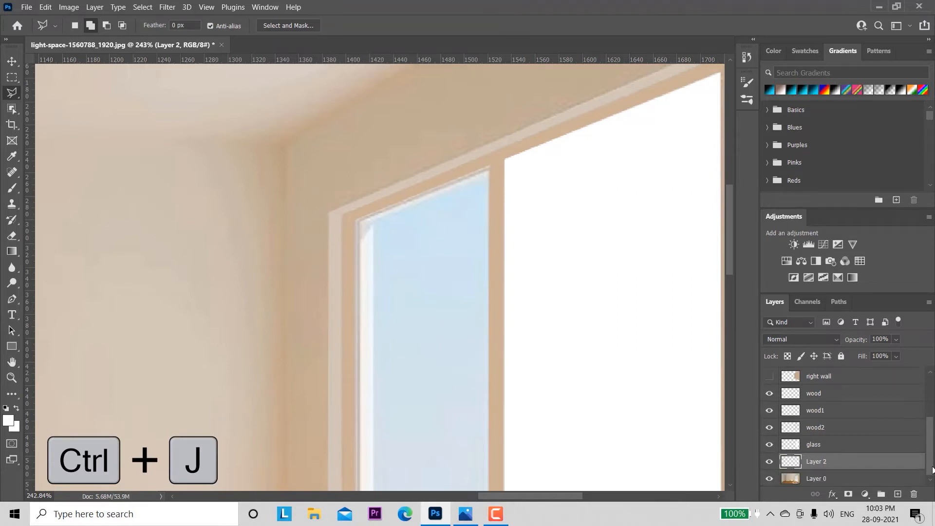
double_click(820, 461)
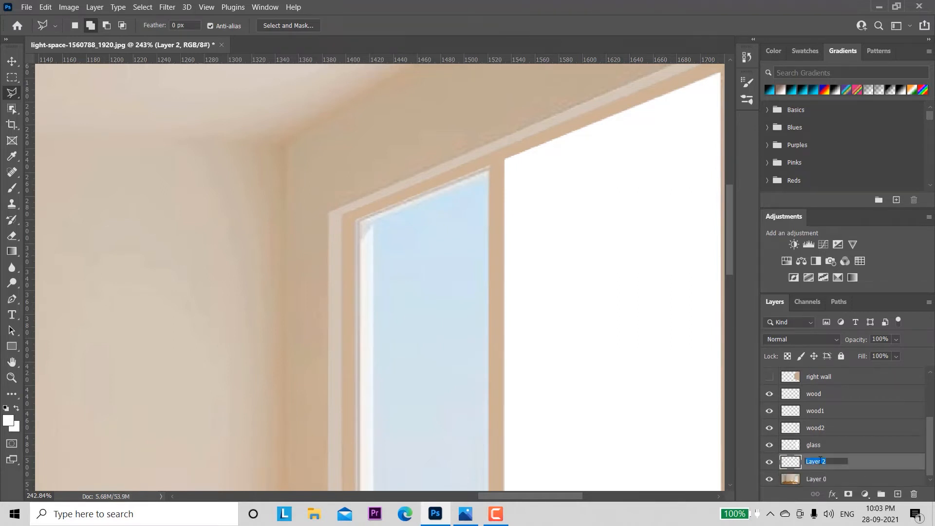
type("glass1")
key("Return")
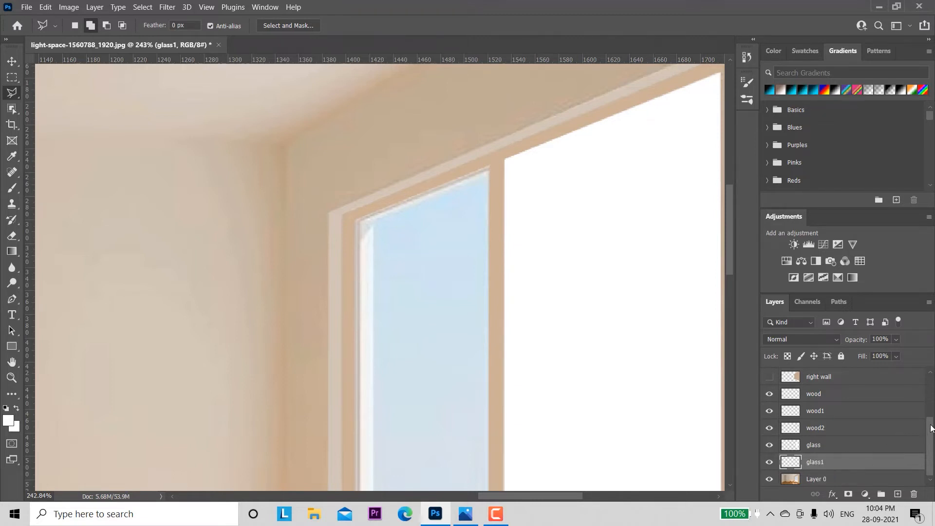
- Load the glass1 layer as a selection, fill it with the white foreground colour, and deselect
left_click_drag(933, 443, 932, 444)
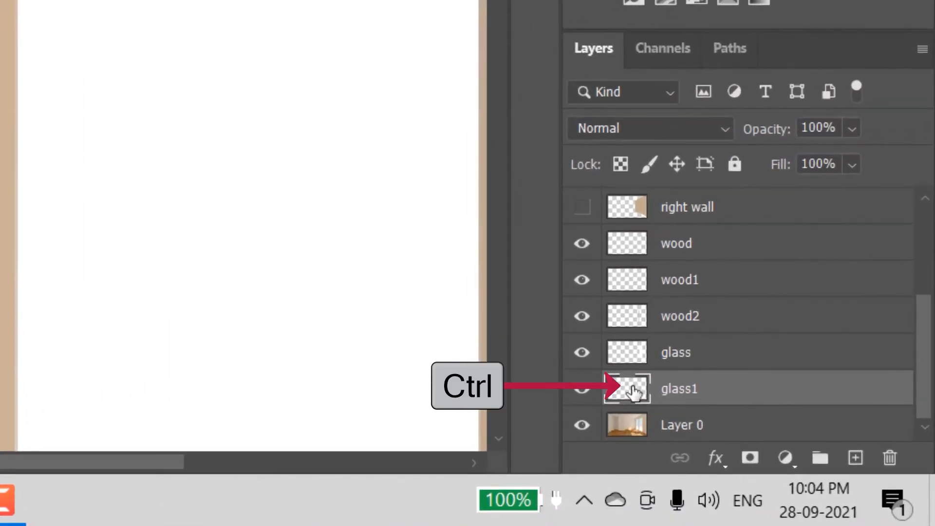
left_click(633, 390, "ctrl")
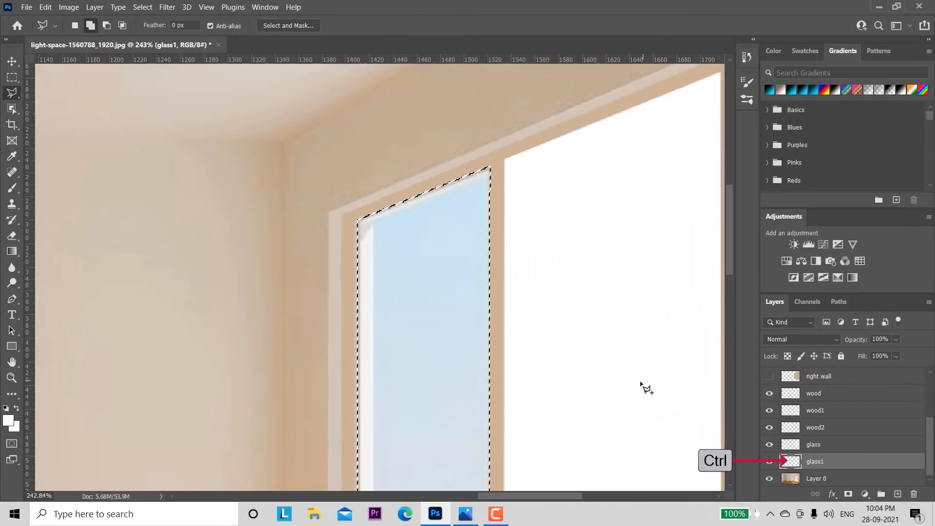
key("ctrl+space")
left_click_drag(636, 415, 553, 213)
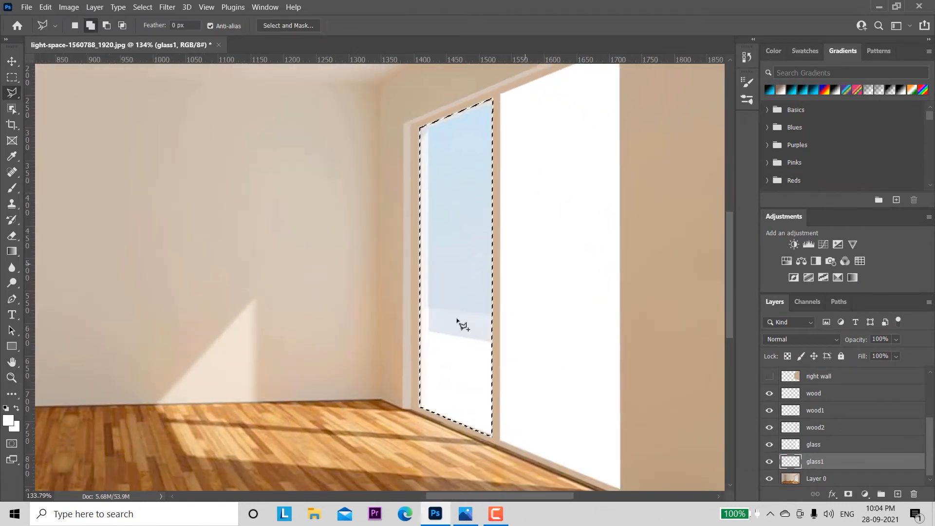
key("alt+BackSpace")
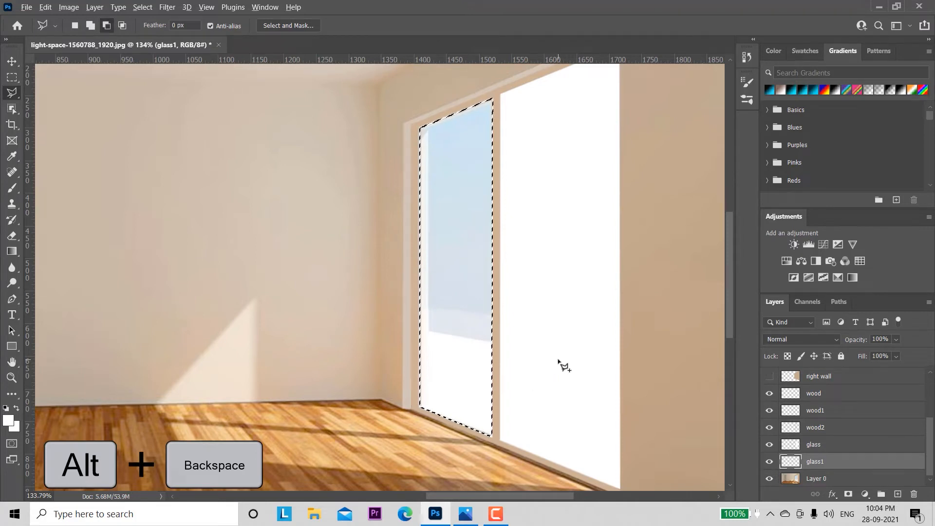
key("alt+BackSpace")
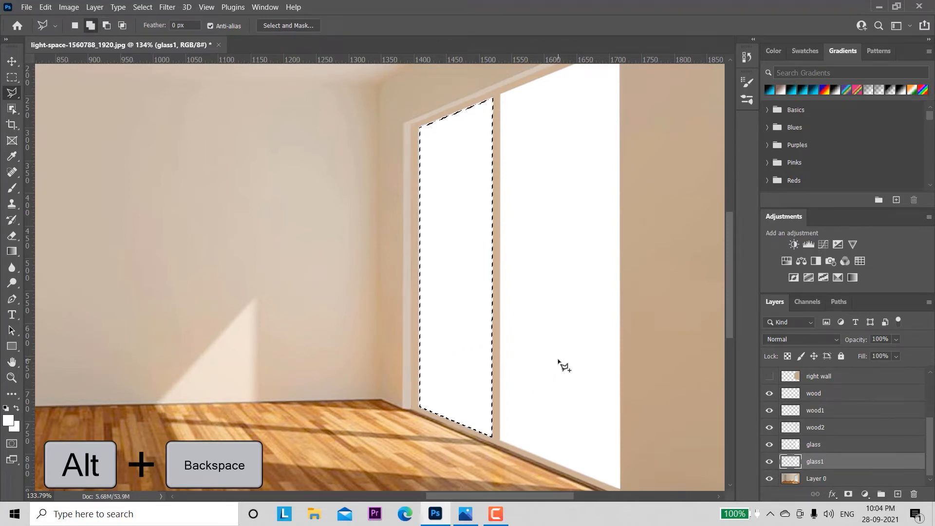
key("ctrl+d")
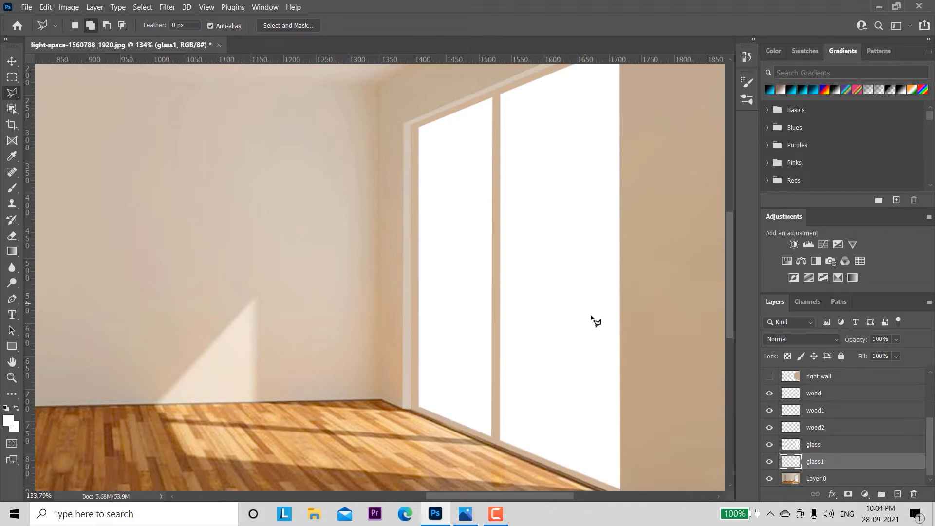
- Select Layer 0, the original room photo, and hide it so only the separated layers show
key("z")
left_click_drag(598, 335, 570, 297)
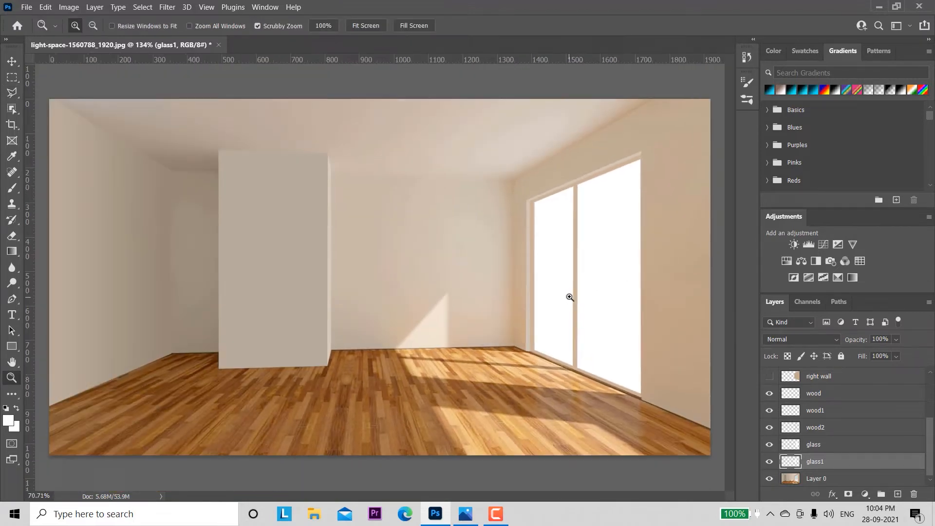
key("l")
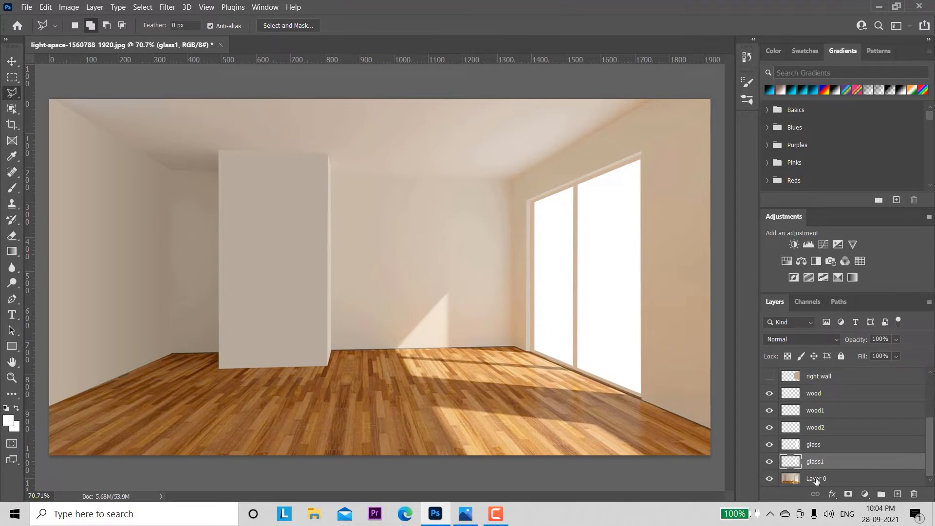
left_click(845, 478)
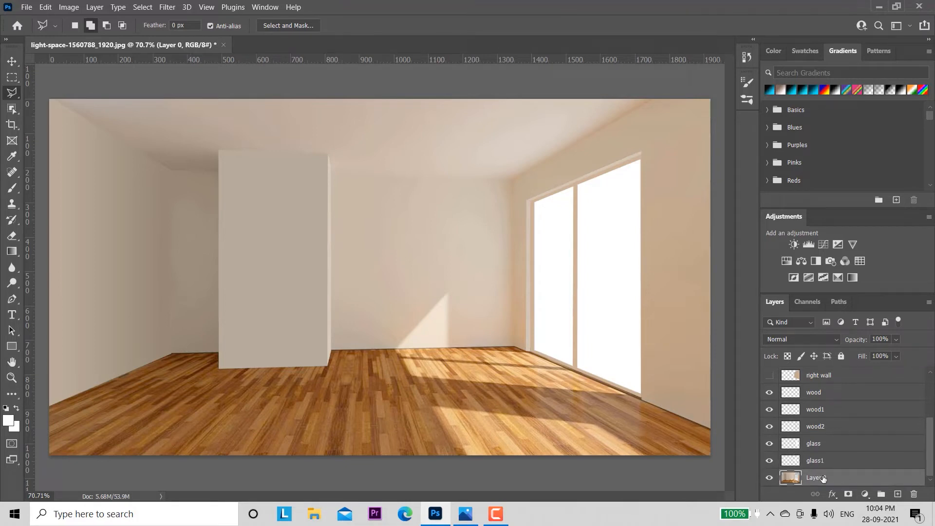
left_click(769, 478)
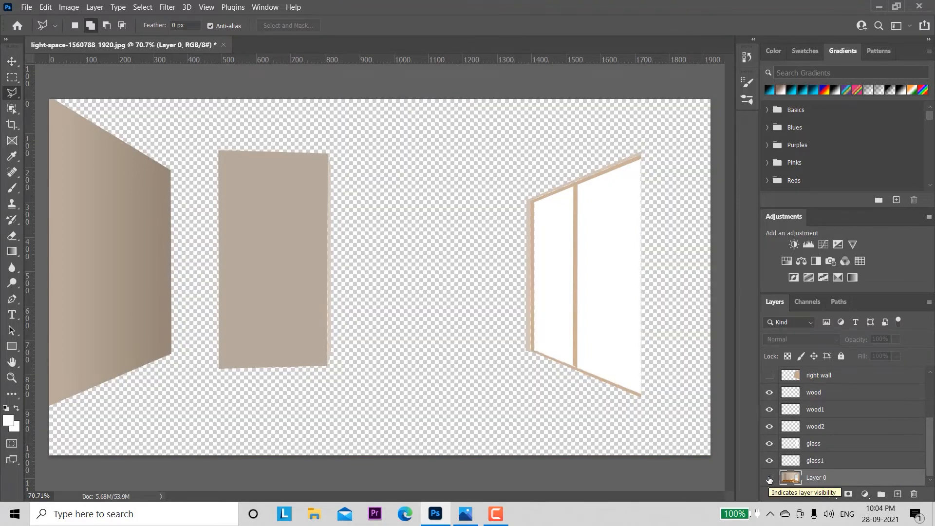
- Make the hidden right wall, front wall and upper wall layers visible
left_click_drag(928, 447, 930, 411)
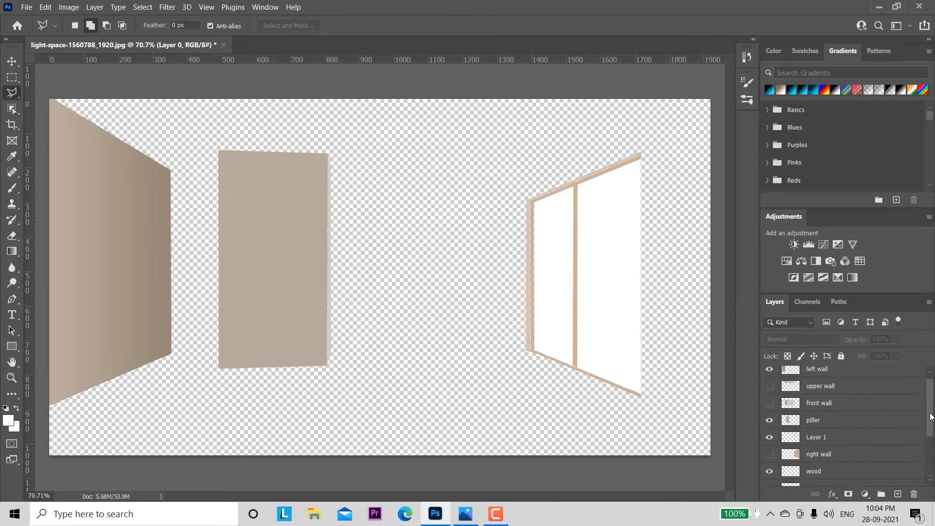
left_click(769, 455)
left_click(770, 403)
left_click(770, 386)
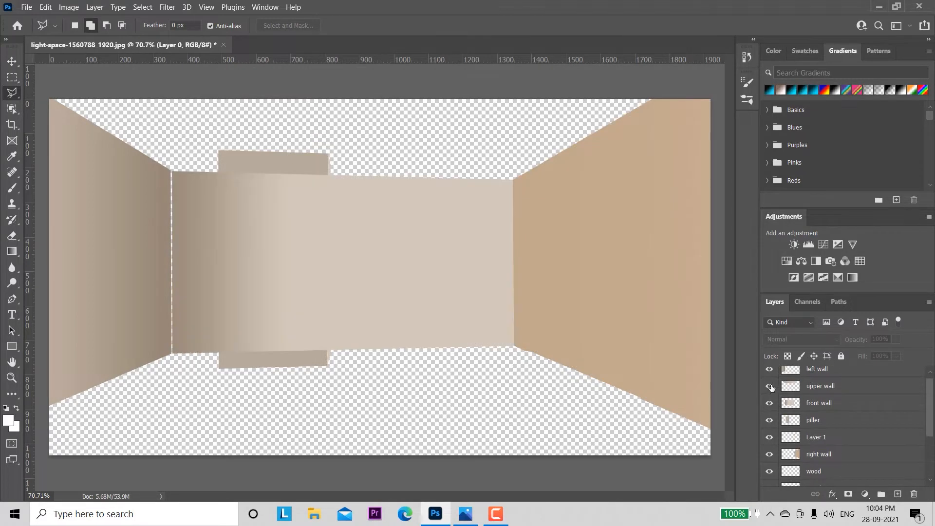
left_click_drag(931, 406, 932, 386)
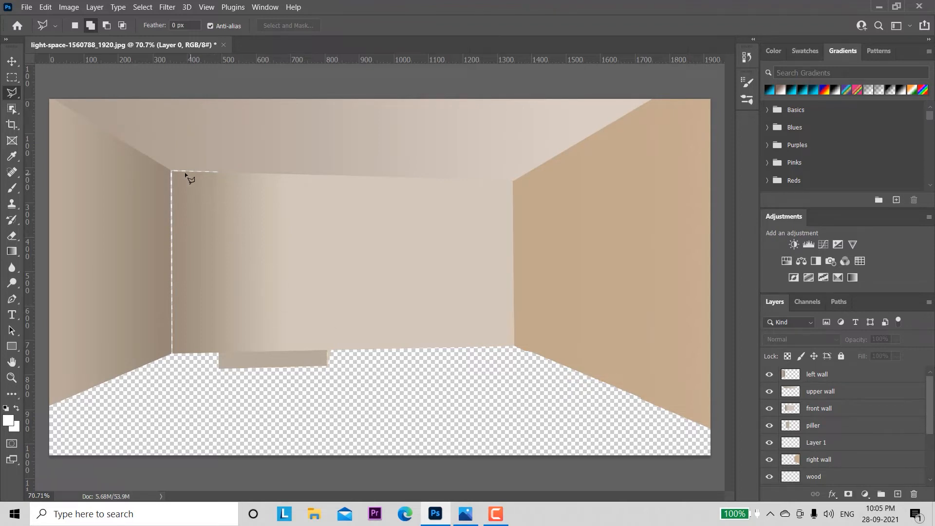
- Distort the front wall layer, pulling its upper-left corner slightly up and its lower-left corner slightly outward to cover the gap beside the left wall
left_click(13, 63)
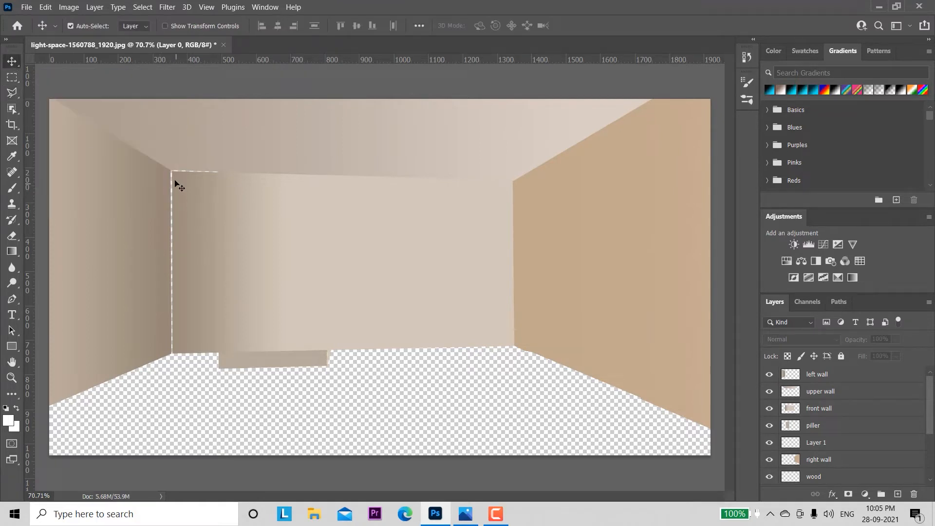
left_click(265, 224)
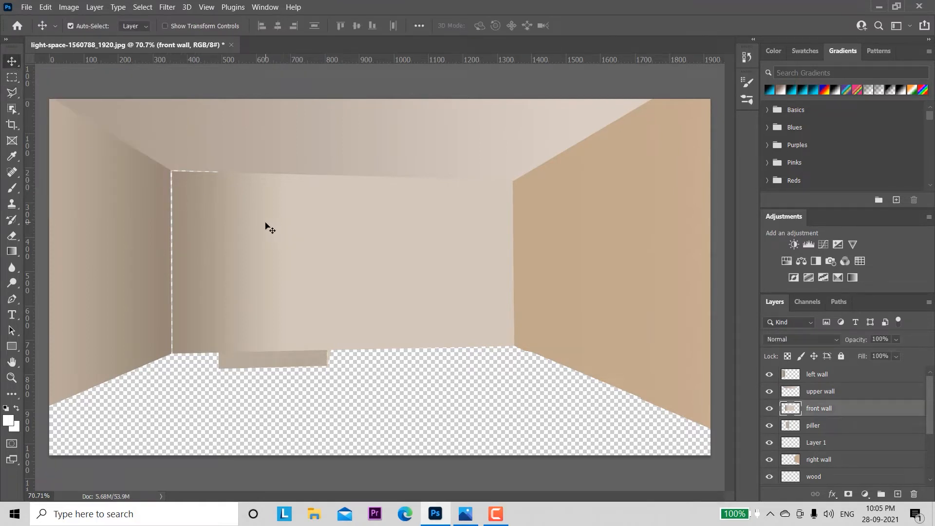
key("ctrl+t")
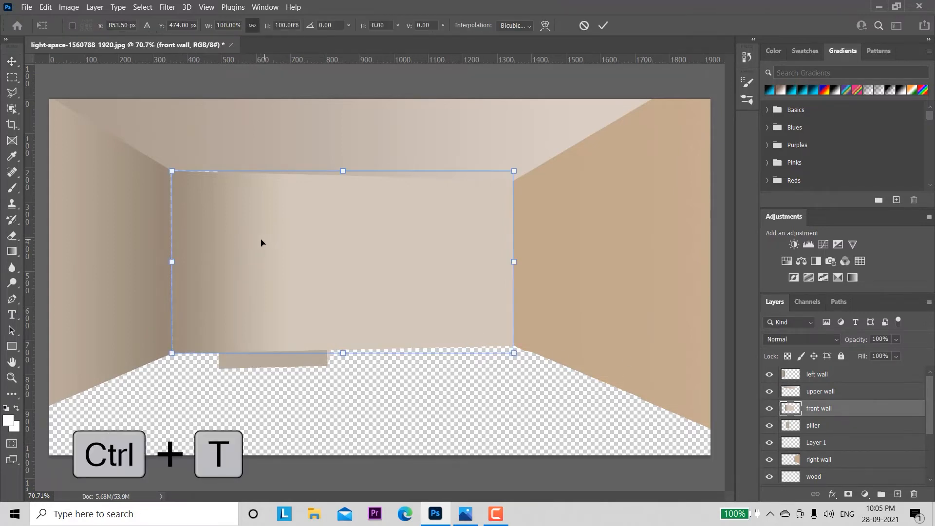
right_click(259, 238)
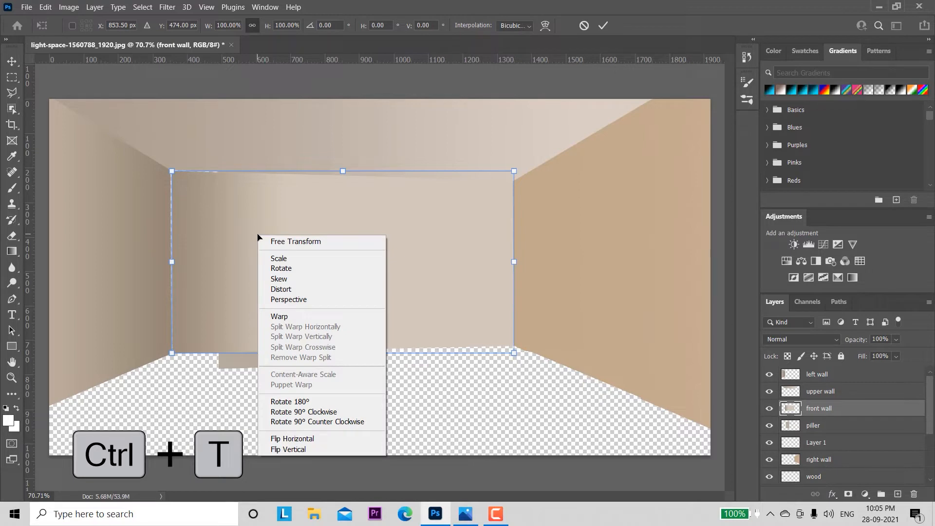
left_click(280, 290)
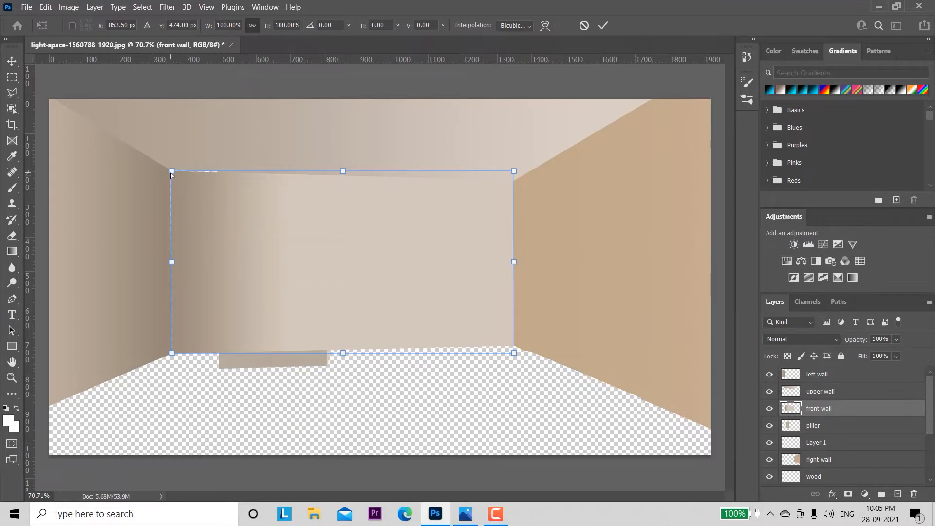
left_click_drag(171, 171, 171, 169)
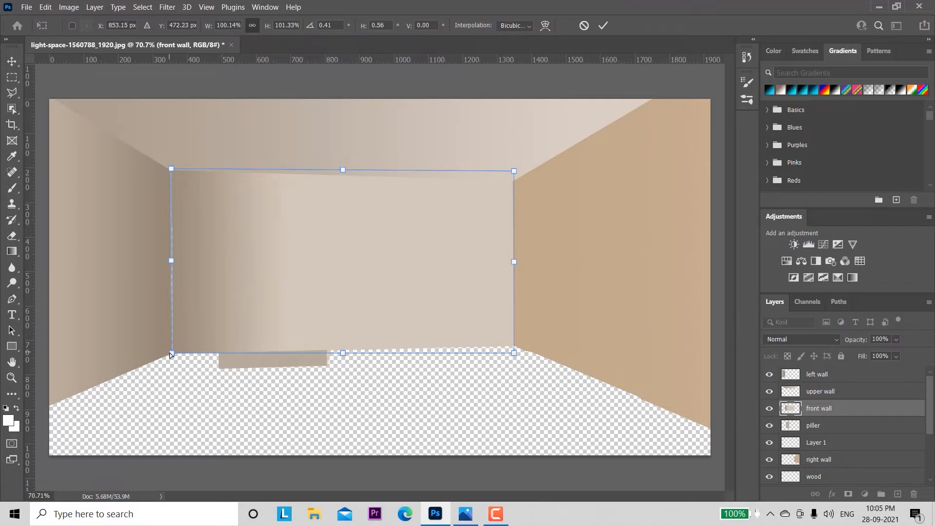
left_click_drag(171, 352, 169, 352)
key("Return")
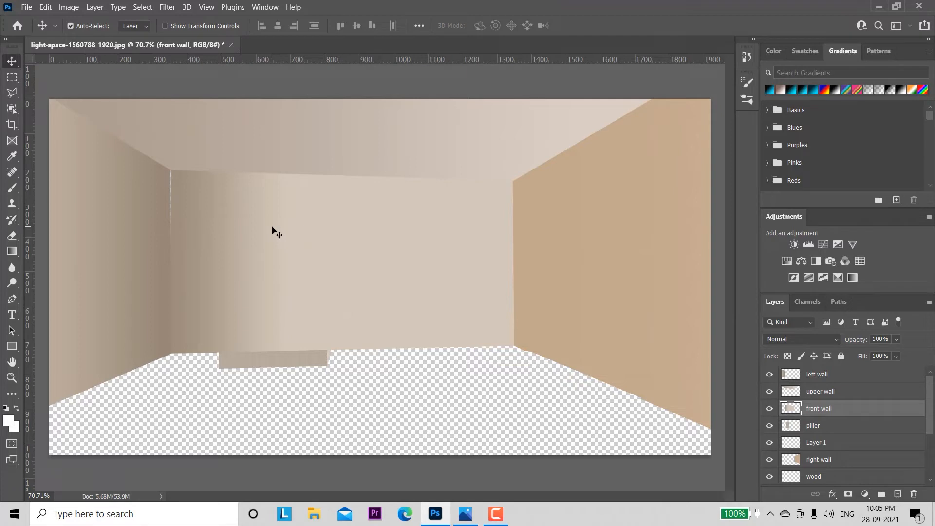
- Distort the front wall layer again, pulling only its upper-left corner slightly further outward to close the remaining sliver at the left wall
key("ctrl+t")
right_click(269, 223)
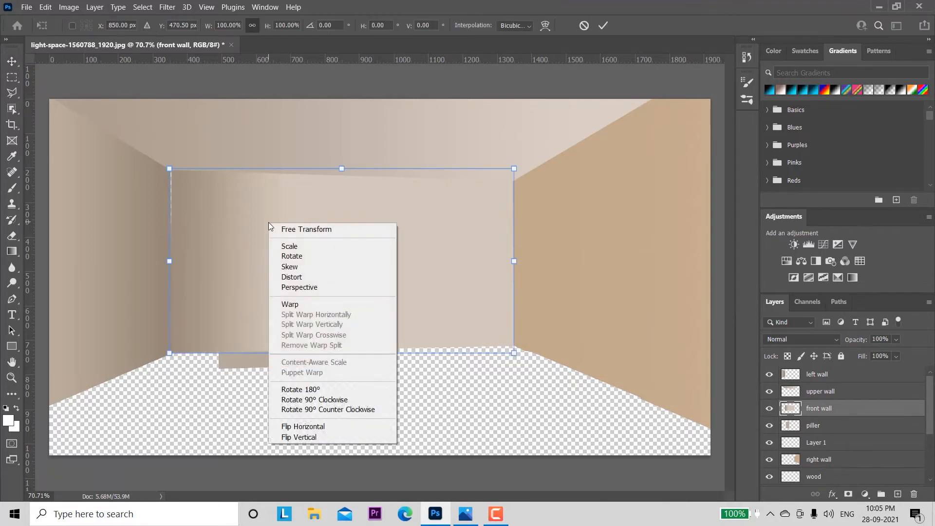
left_click(287, 276)
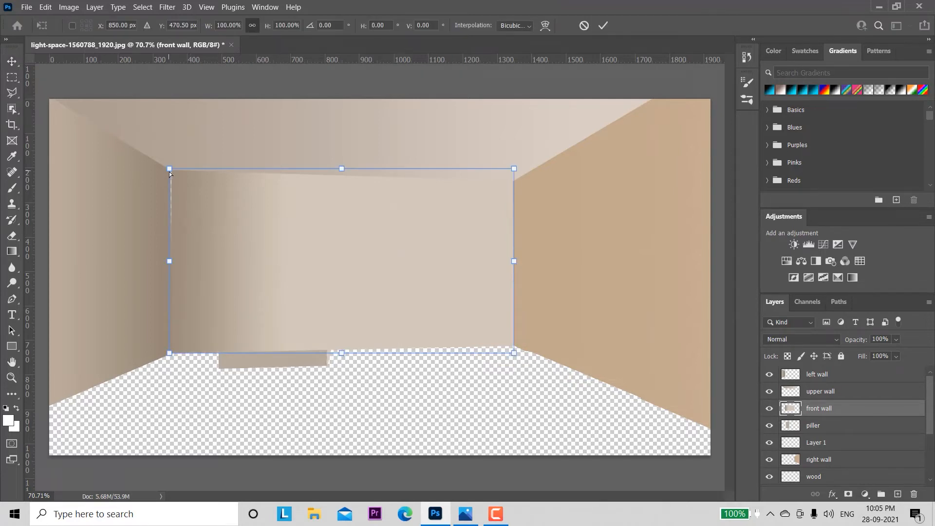
left_click_drag(167, 169, 166, 169)
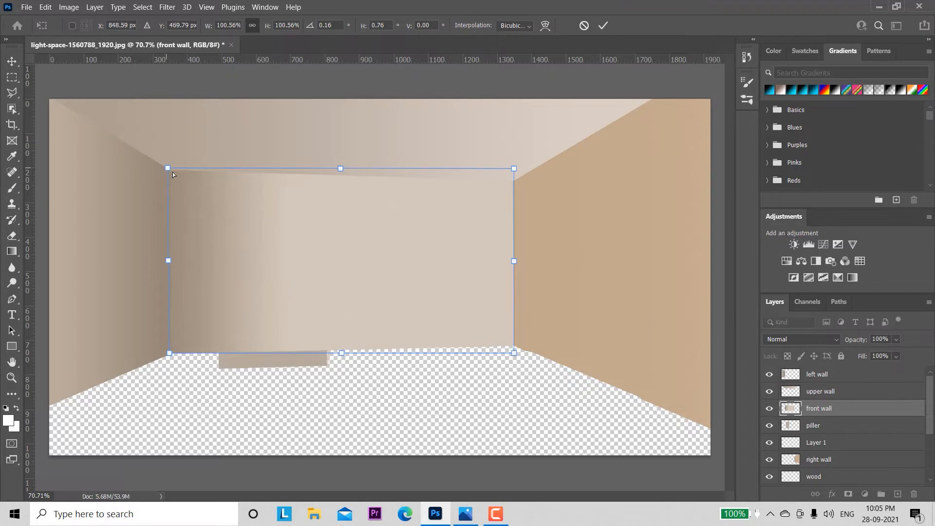
key("Return")
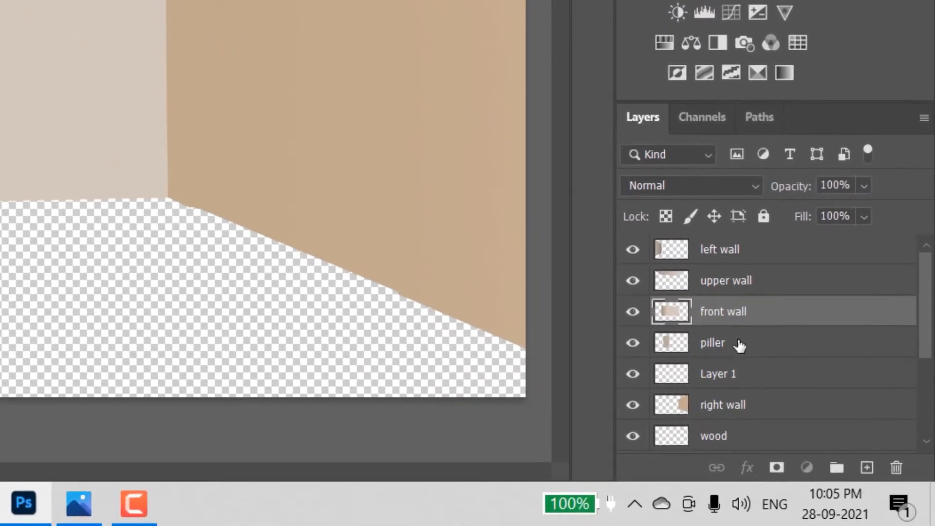
- Merge the piller layer with Layer 1 and move the merged layer above front wall and upper wall, directly below left wall
left_click(739, 346)
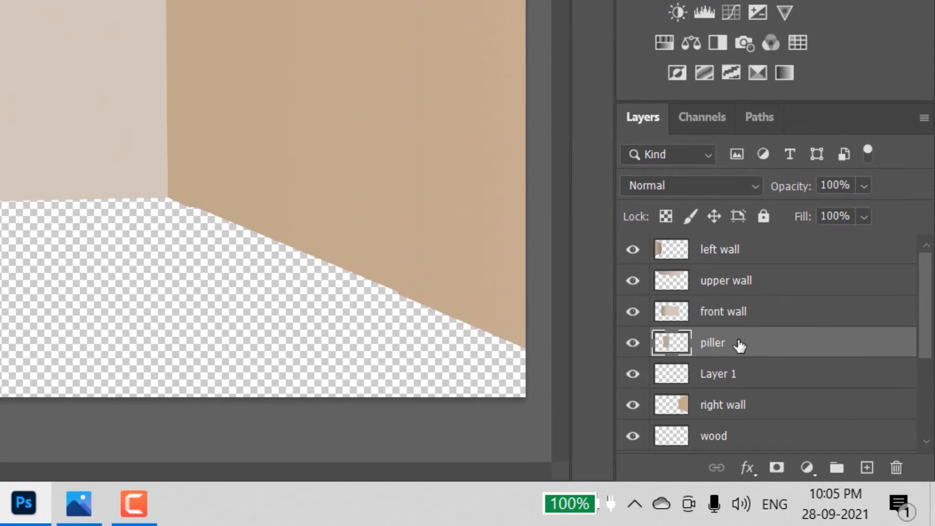
left_click(748, 374, "ctrl")
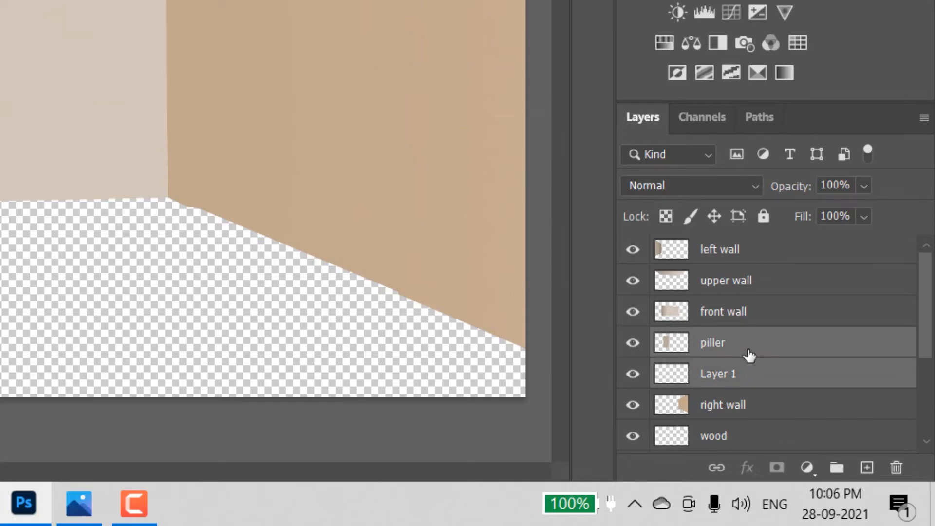
right_click(748, 347)
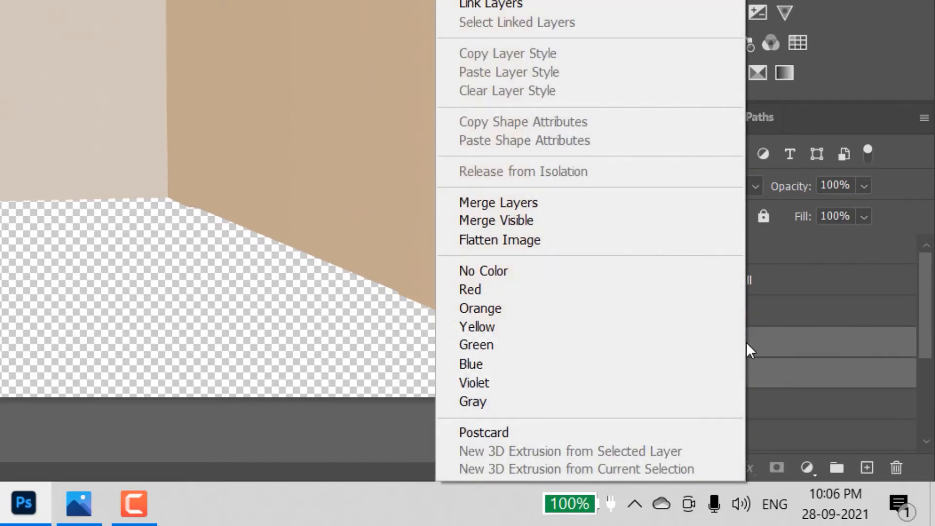
left_click(602, 209)
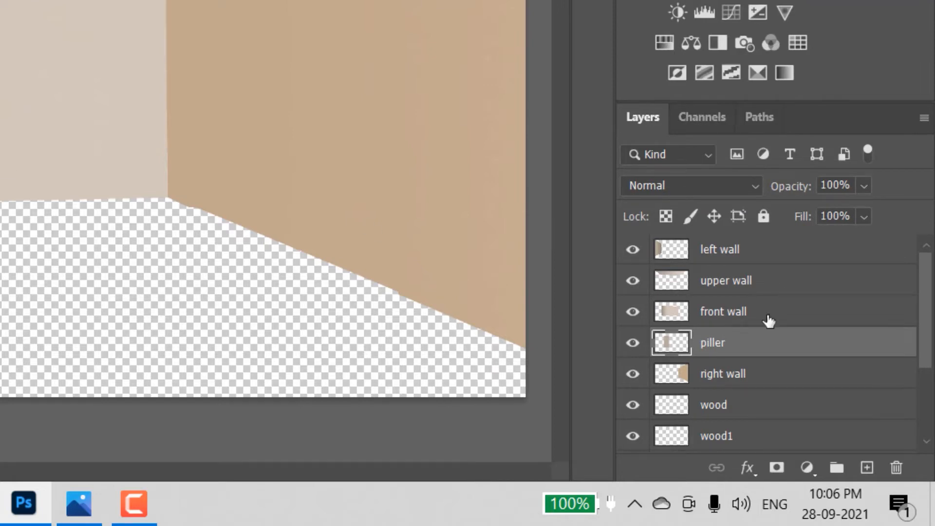
left_click_drag(734, 345, 732, 307)
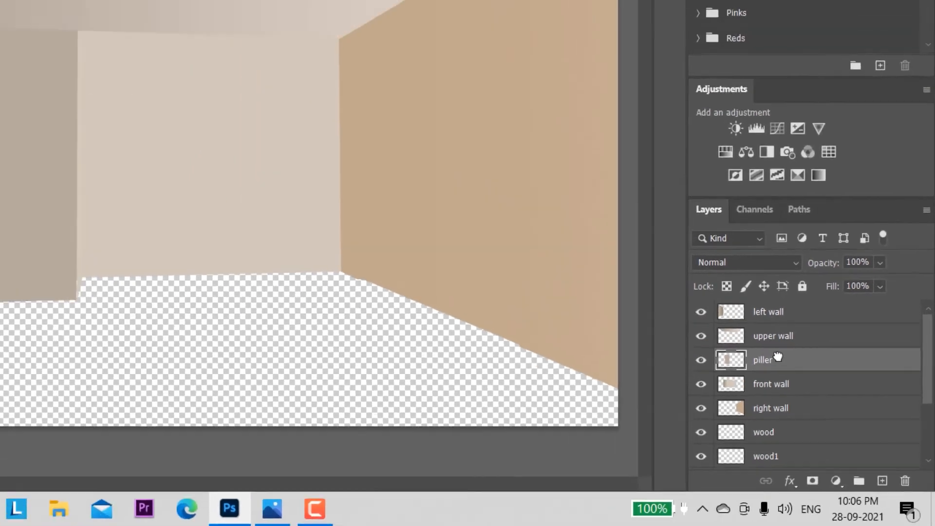
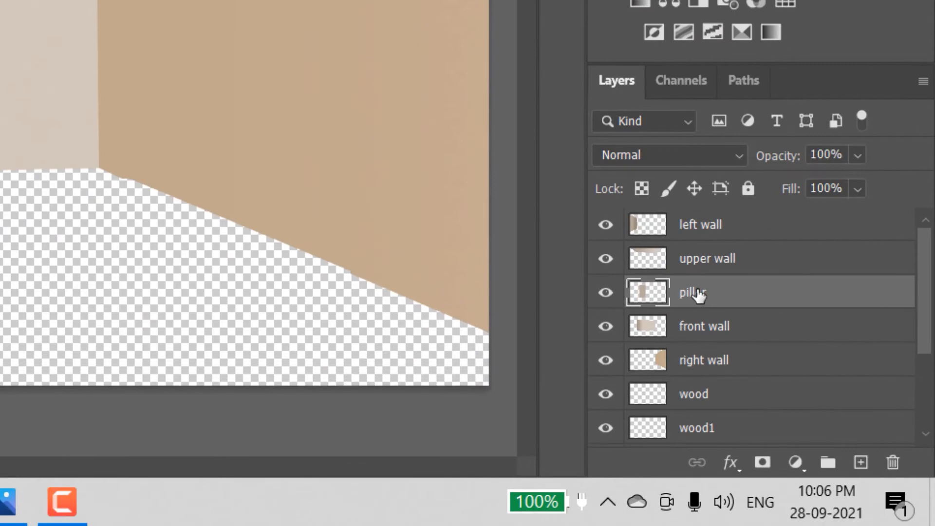
left_click_drag(700, 294, 700, 254)
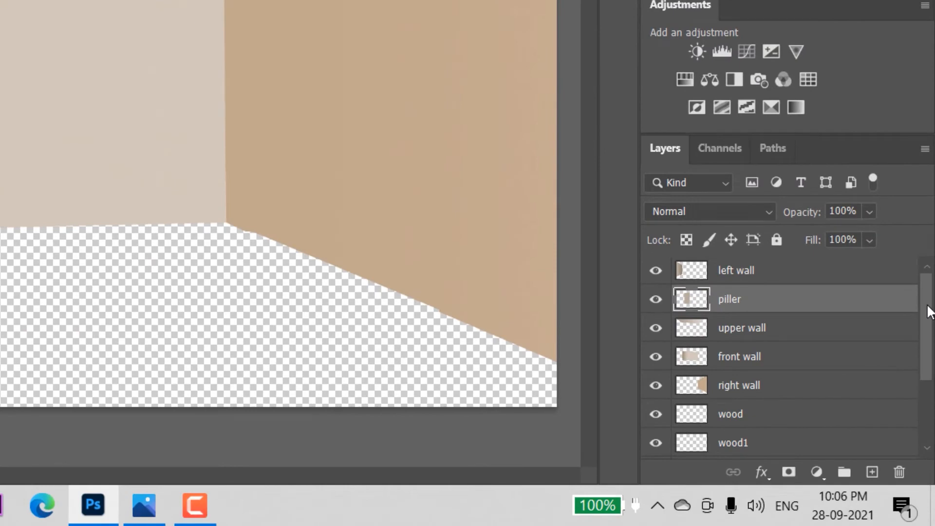
- Move the wood, wood1, wood2, glass and glass1 layers together above the right wall layer
scroll(932, 404, "down", 1)
left_click_drag(931, 322, 933, 361)
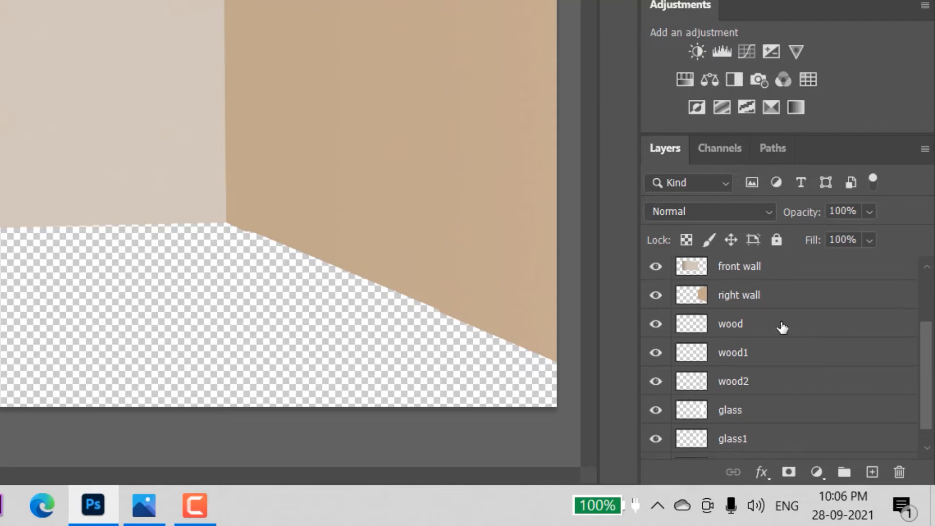
left_click(782, 326)
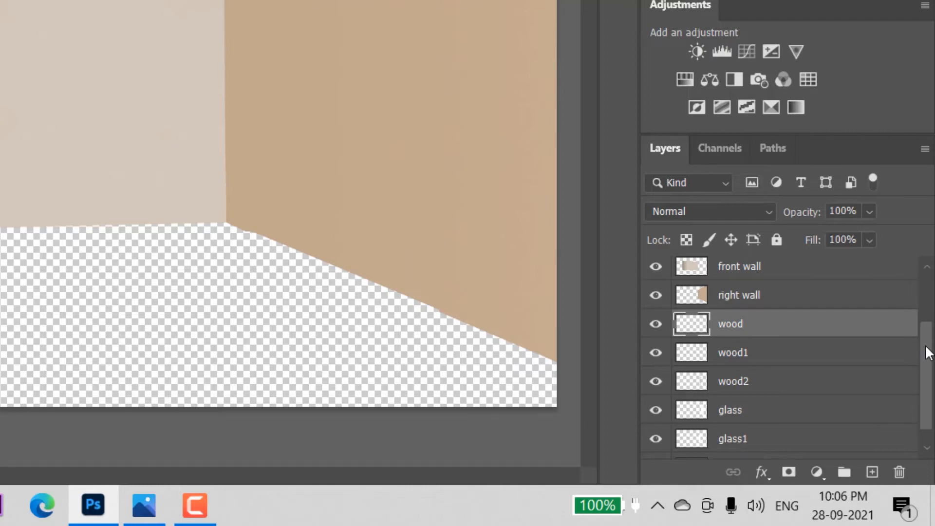
left_click_drag(928, 352, 929, 375)
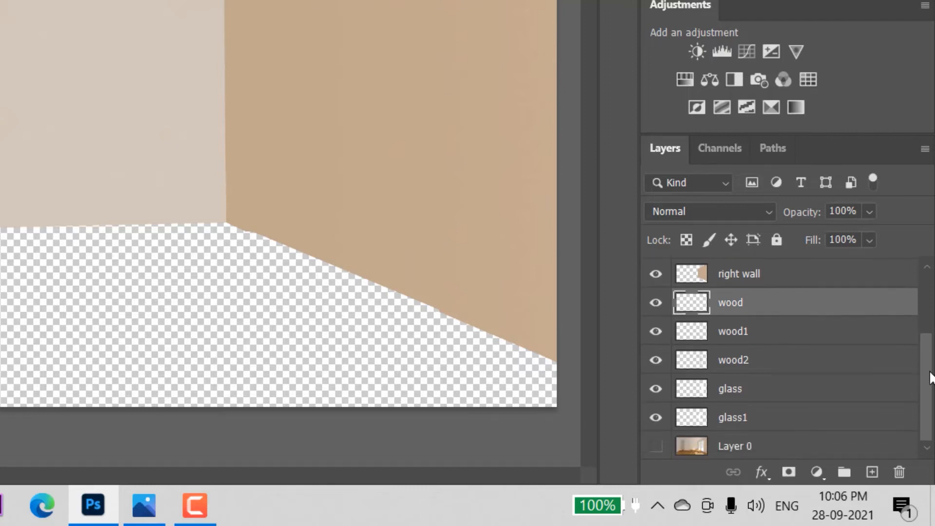
left_click(793, 420, "shift")
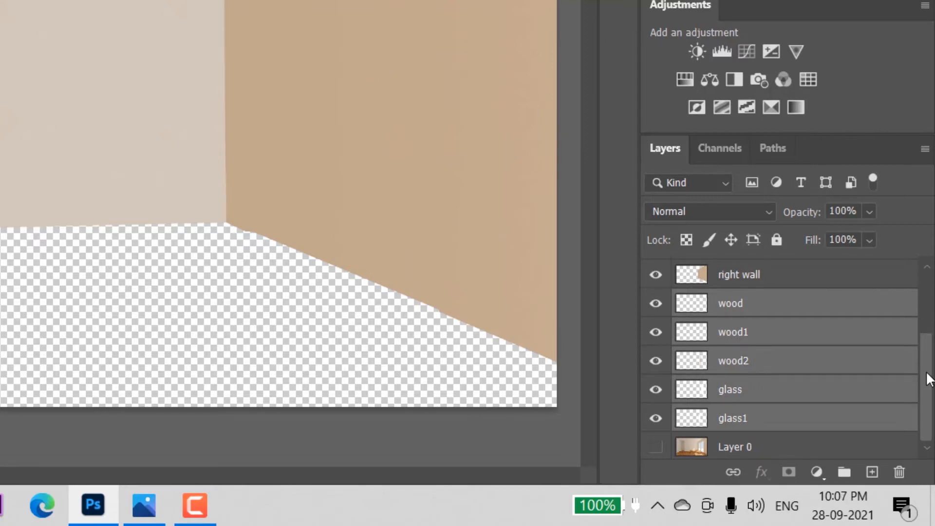
scroll(928, 380, "up", 1)
left_click_drag(796, 331, 795, 288)
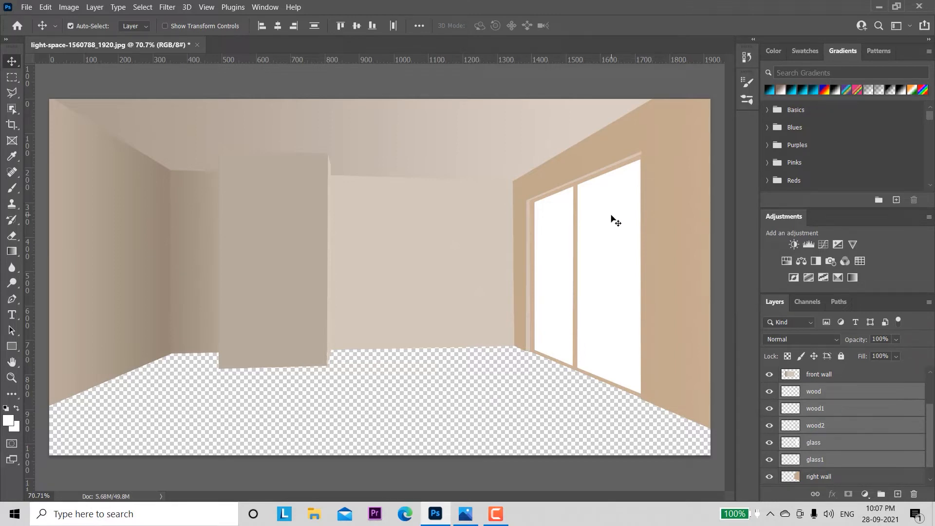
- Hide the glass, glass1 and right wall layers, then select Layer 0 and make it visible
scroll(931, 458, "down", 1)
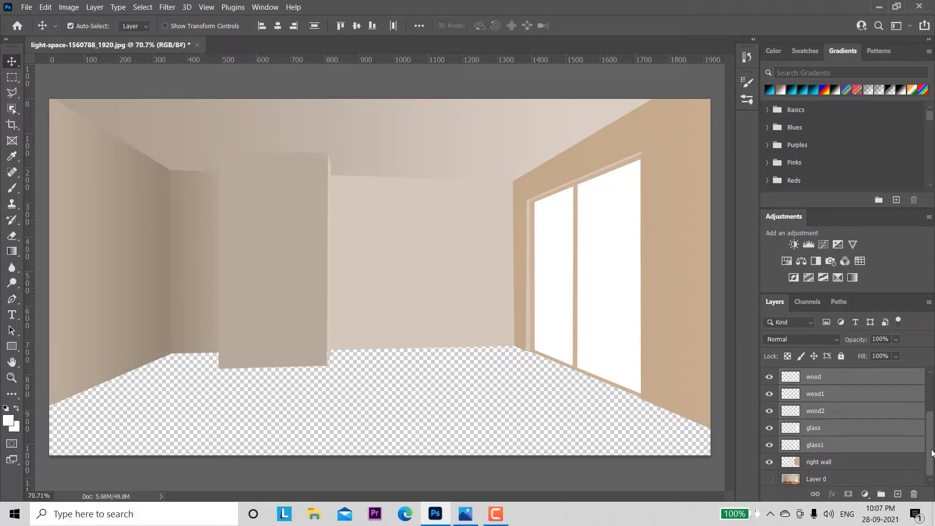
left_click(769, 428)
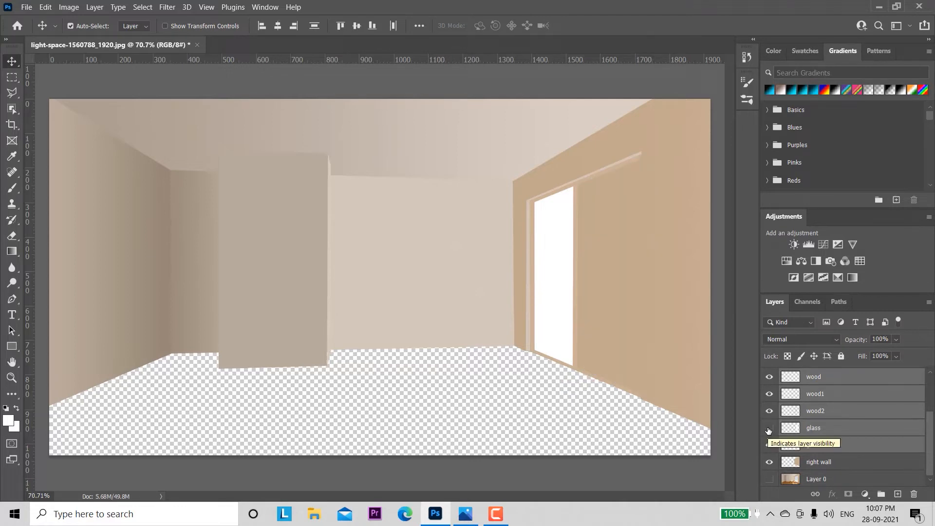
left_click(853, 432)
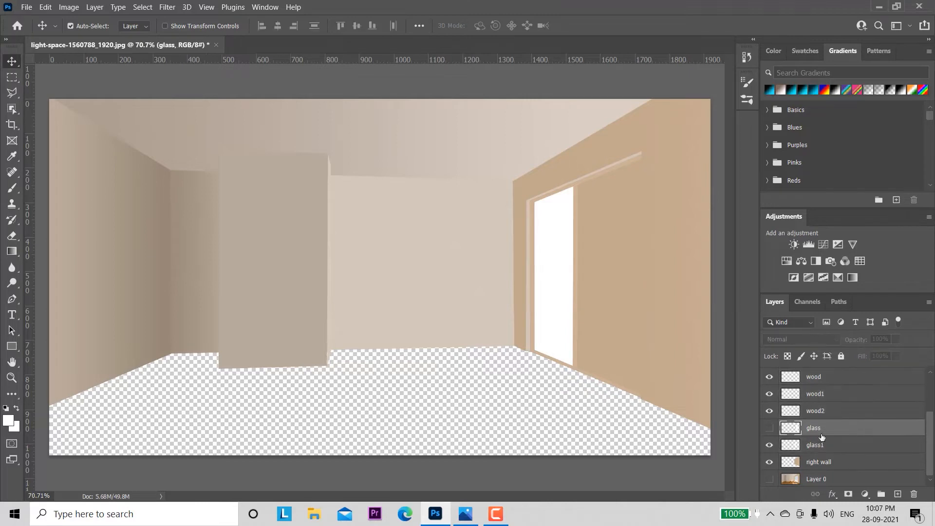
left_click(769, 445)
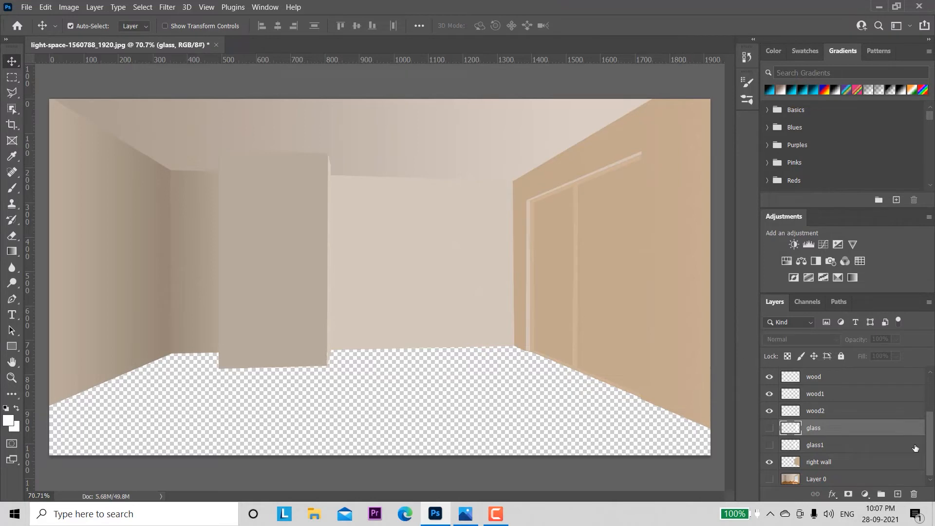
left_click(770, 462)
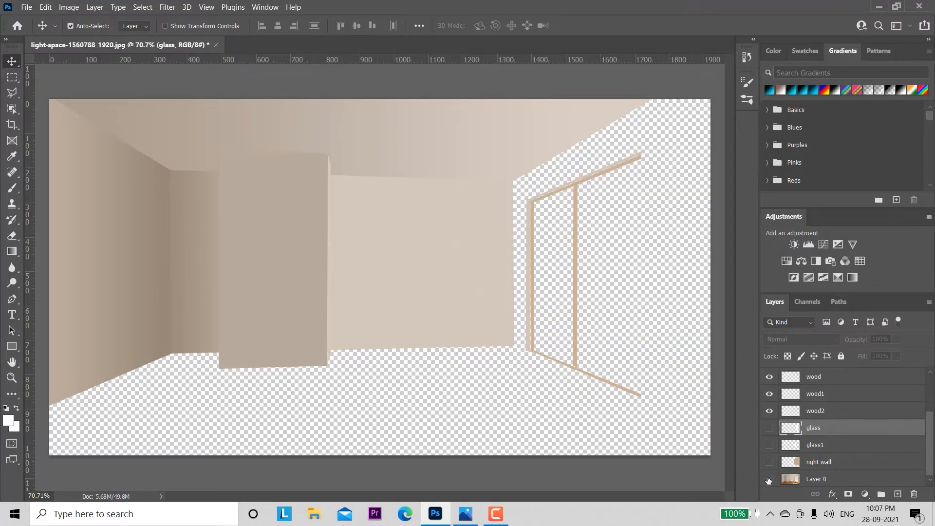
left_click(805, 484)
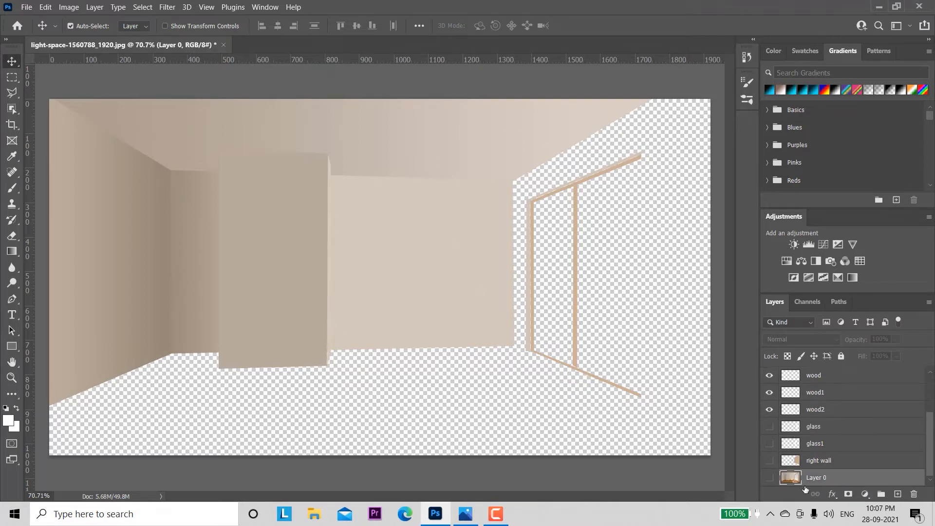
left_click(770, 478)
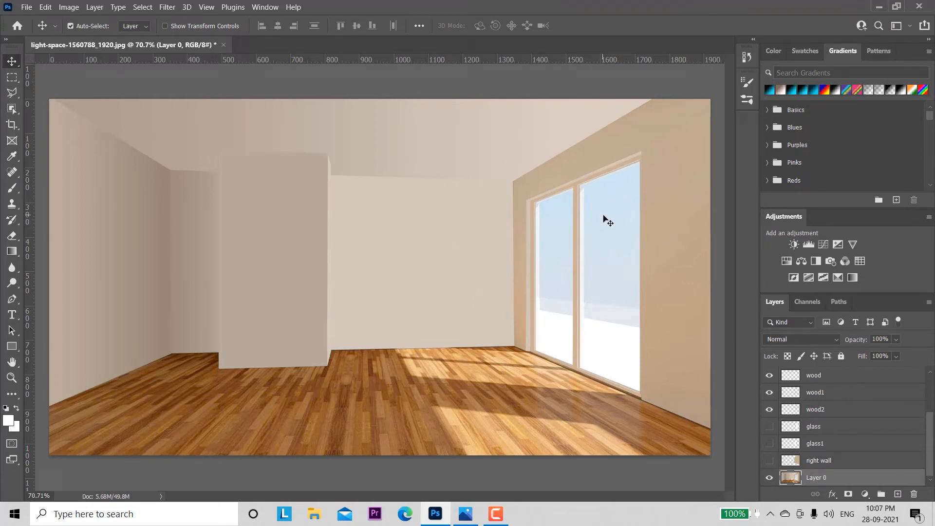
- Outline the upper sky area in the window's right pane on Layer 0 with the Polygonal Lasso in add-to-selection mode
key("z")
left_click_drag(612, 222, 638, 303)
key("v")
left_click_drag(618, 266, 562, 269)
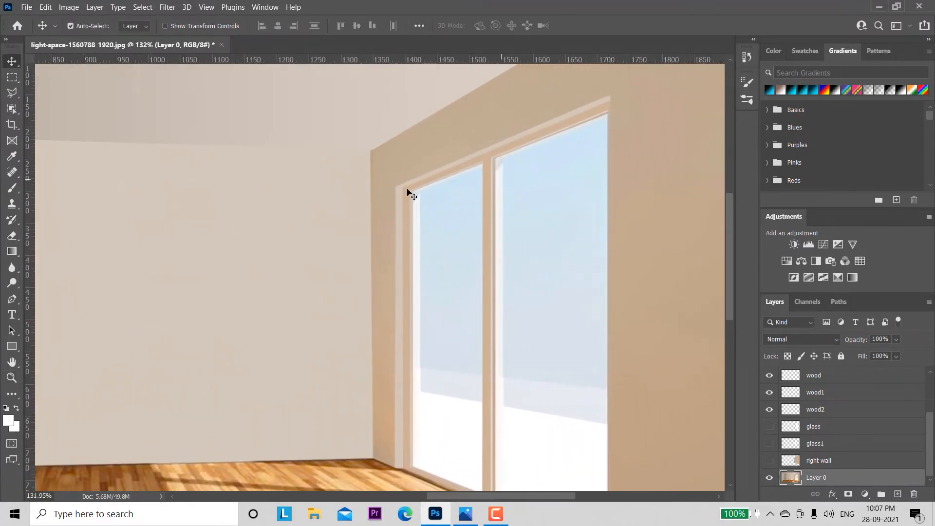
left_click(13, 94)
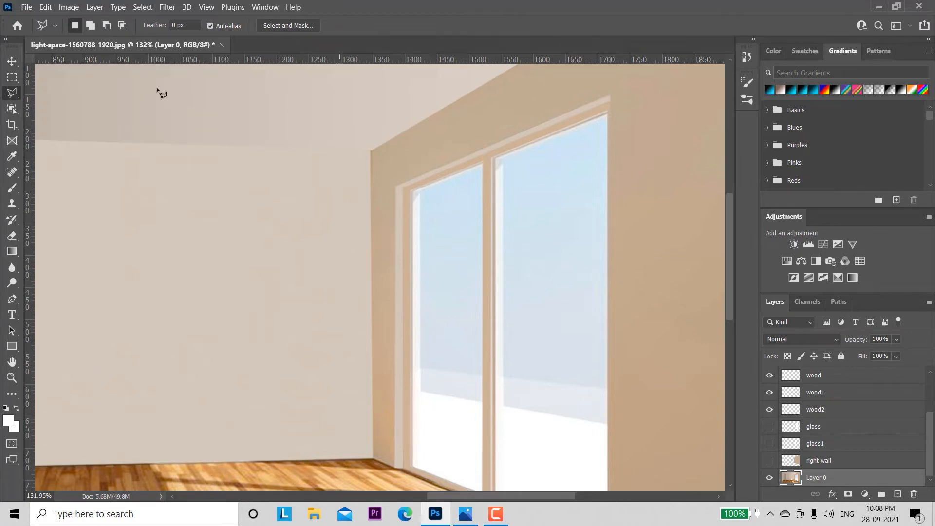
left_click(90, 26)
left_click(608, 114)
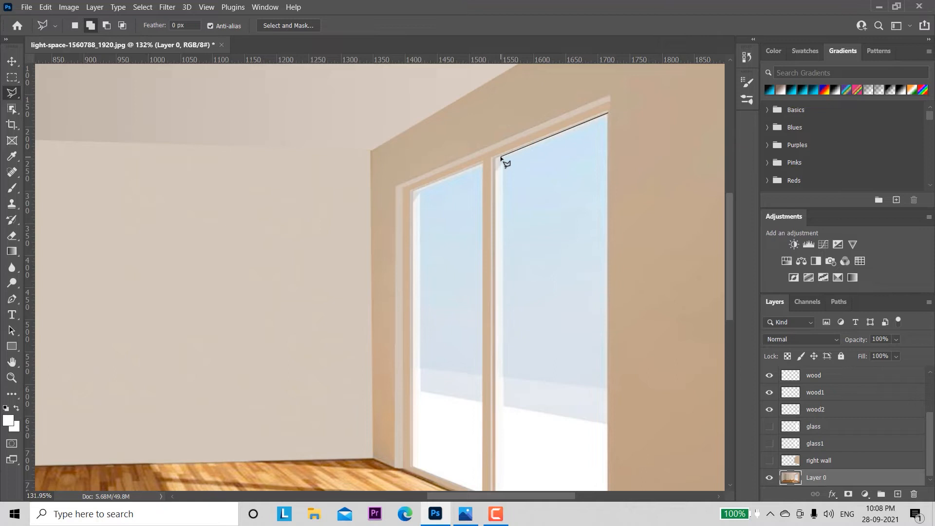
left_click(501, 157)
left_click(503, 376)
left_click(608, 388)
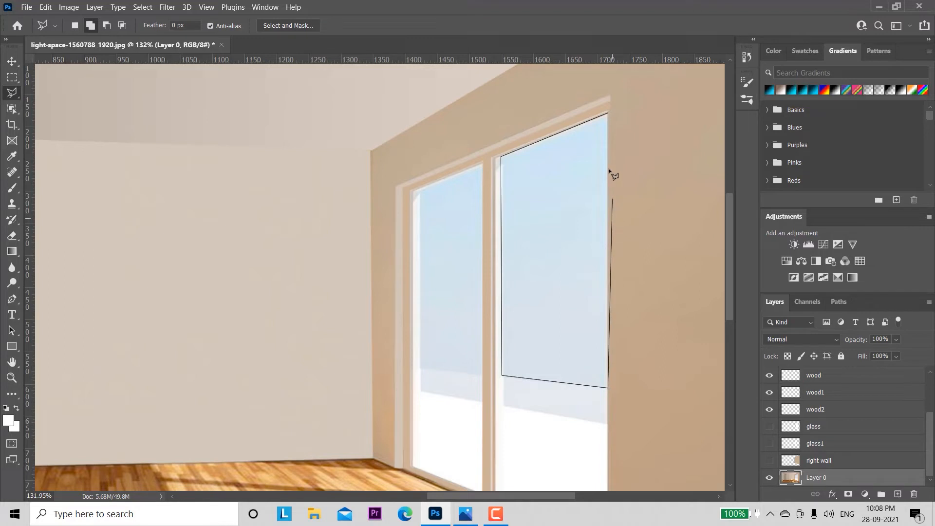
left_click(608, 115)
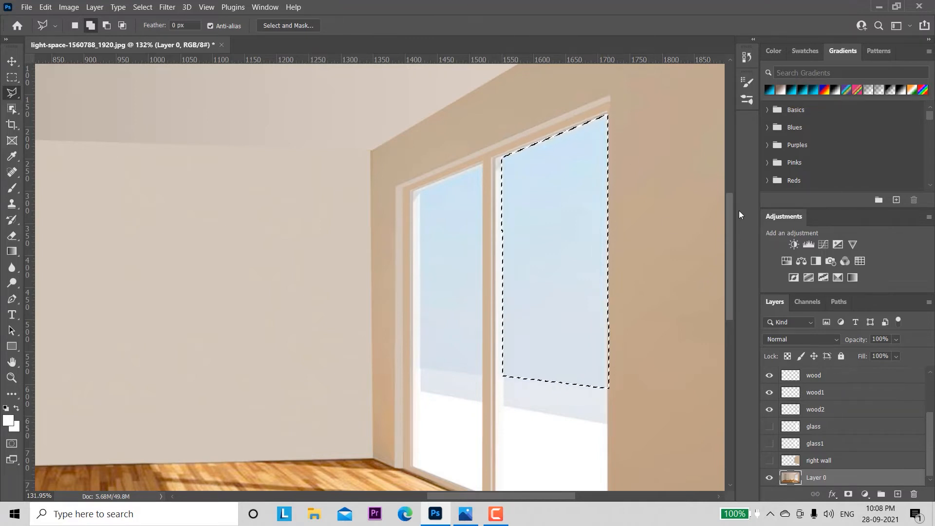
- Add the upper sky area of the window's left pane to the selection with the Polygonal Lasso
left_click(483, 166)
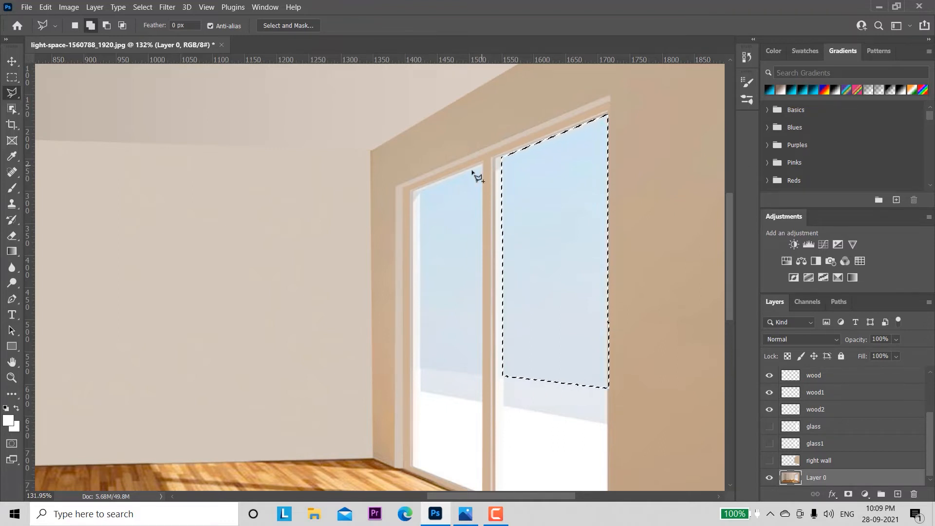
left_click(419, 190)
left_click(420, 365)
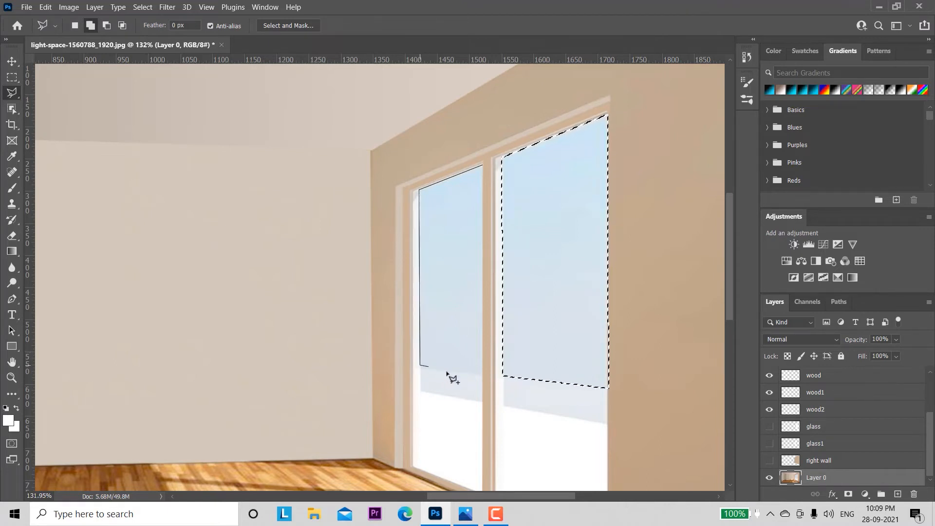
left_click(483, 373)
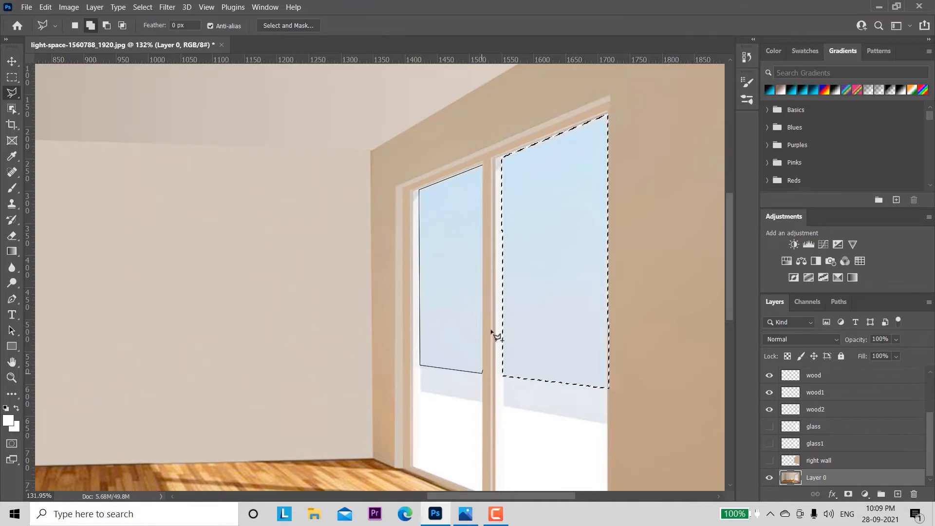
left_click(484, 168)
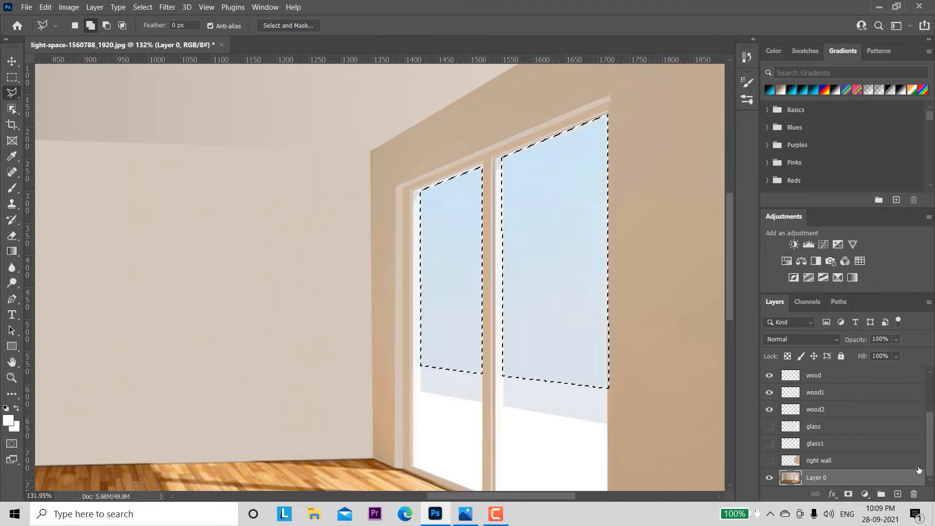
- Copy the selected sky areas of both panes to a new layer and name it glass2
key("ctrl+j")
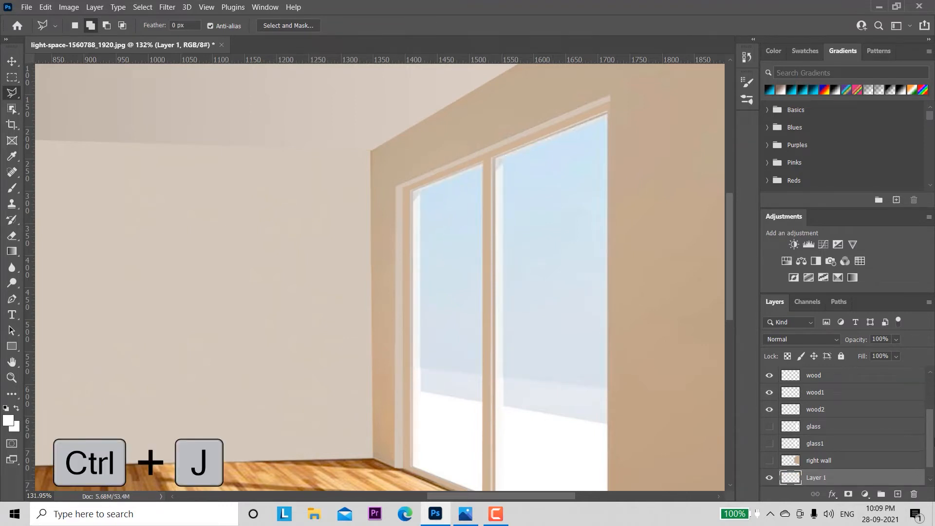
scroll(838, 483, "down", 1)
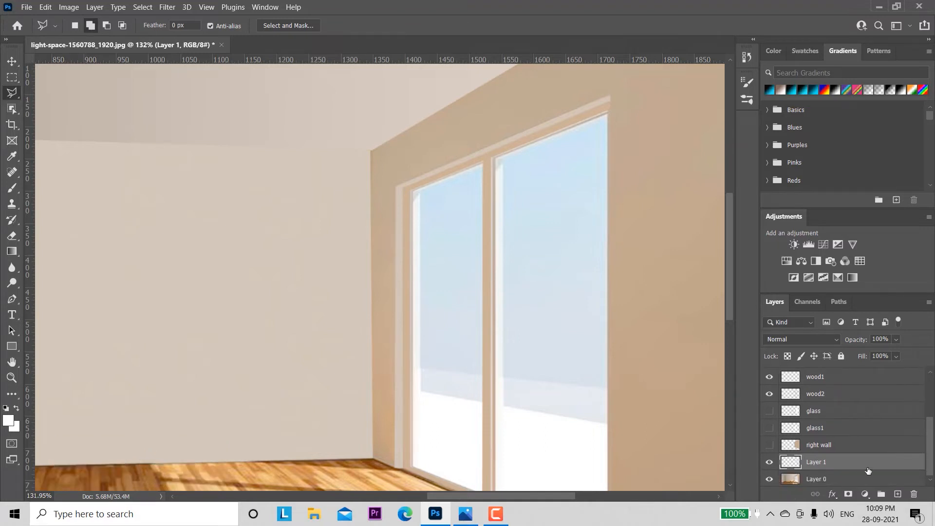
double_click(816, 463)
type("glass2")
key("Return")
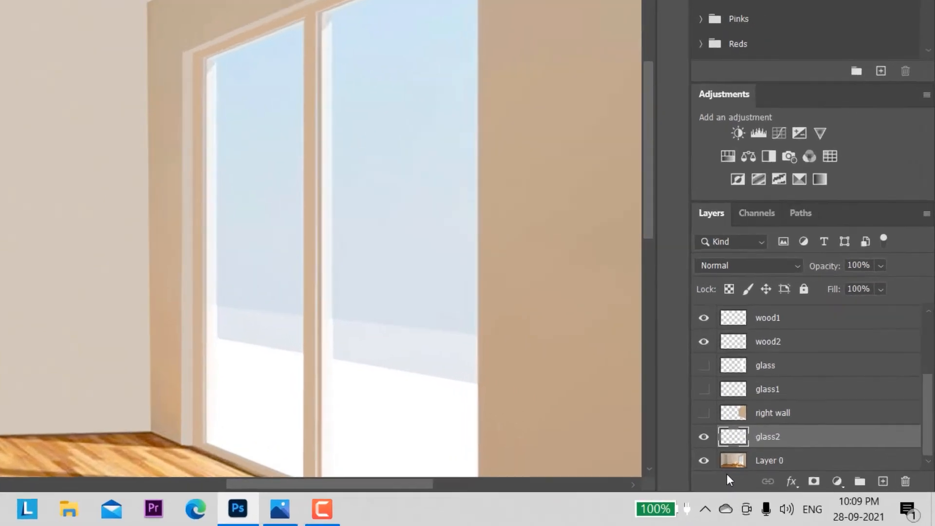
- Load the glass2 layer's outline as a selection and set the gradient's start stop to c9e5f0, sampled from the top of the sky
left_click(733, 436, "ctrl")
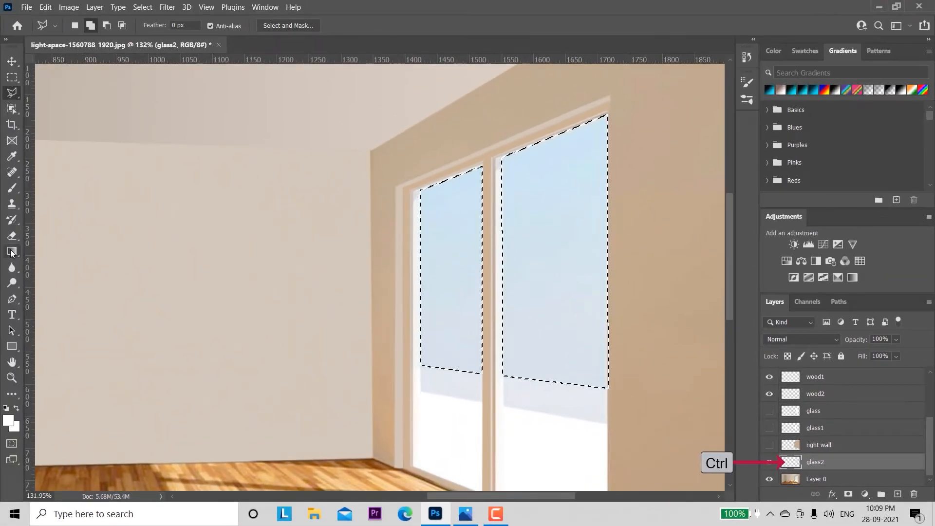
left_click(12, 251)
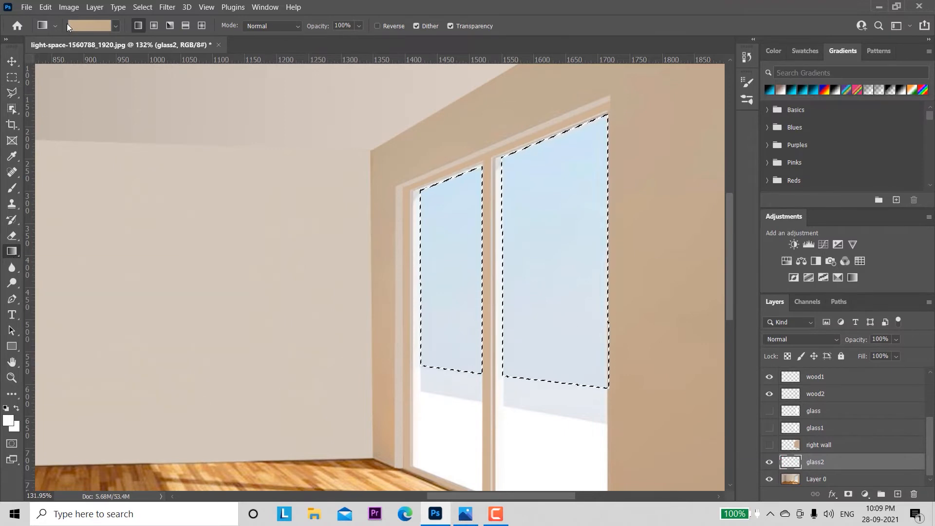
left_click(77, 23)
left_click_drag(216, 76, 186, 66)
left_click(106, 295)
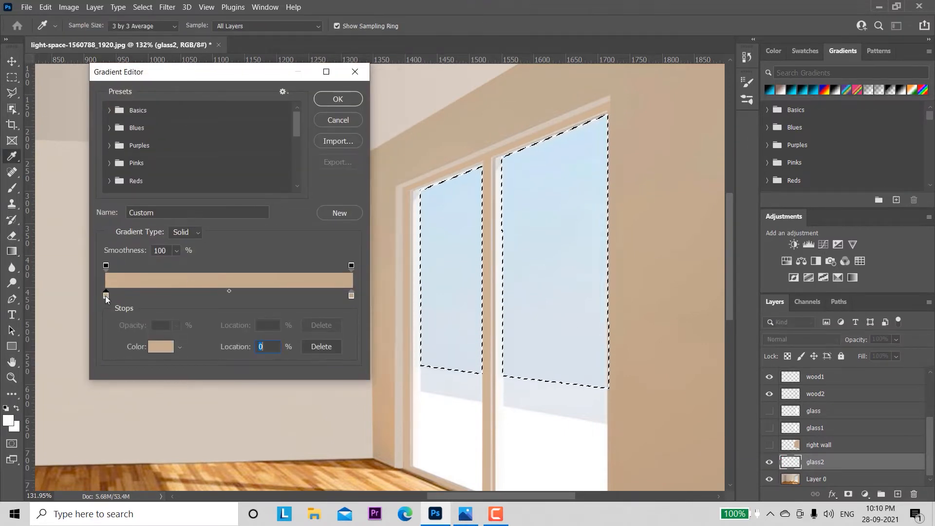
left_click(157, 345)
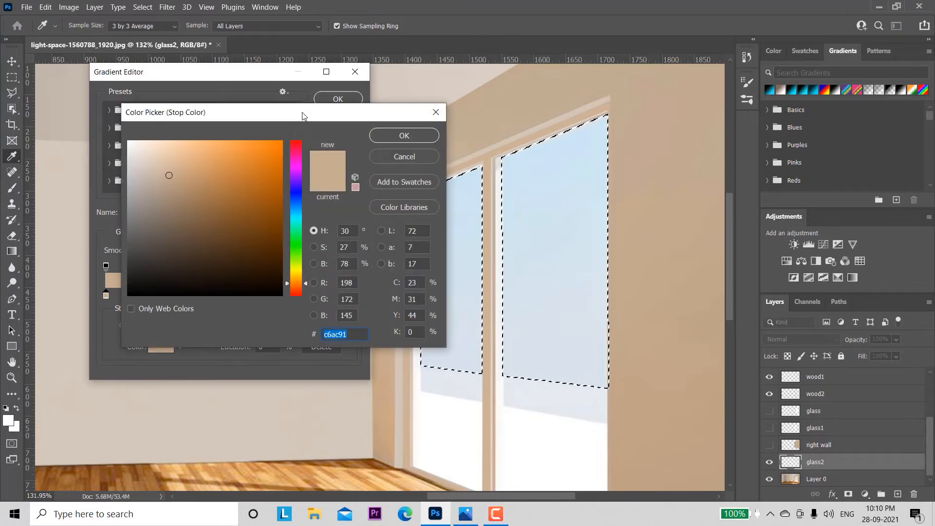
left_click_drag(302, 113, 209, 183)
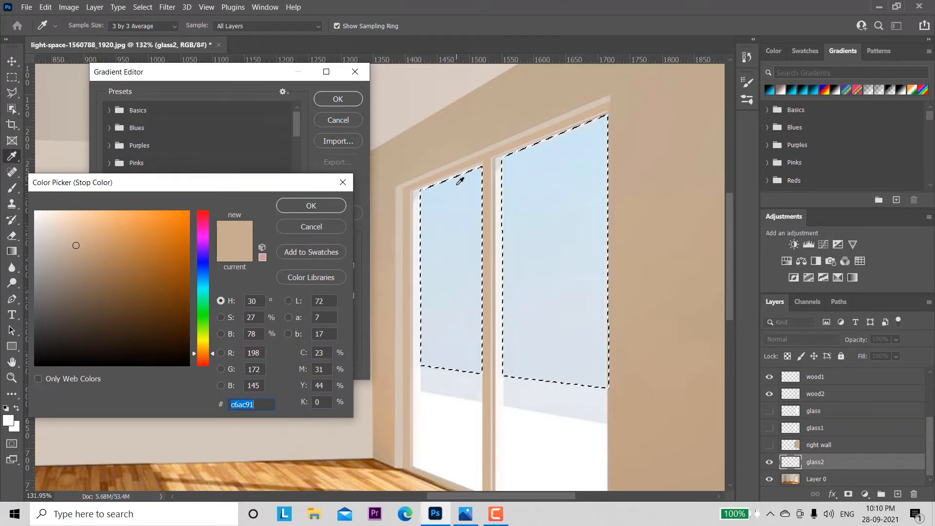
left_click(459, 180)
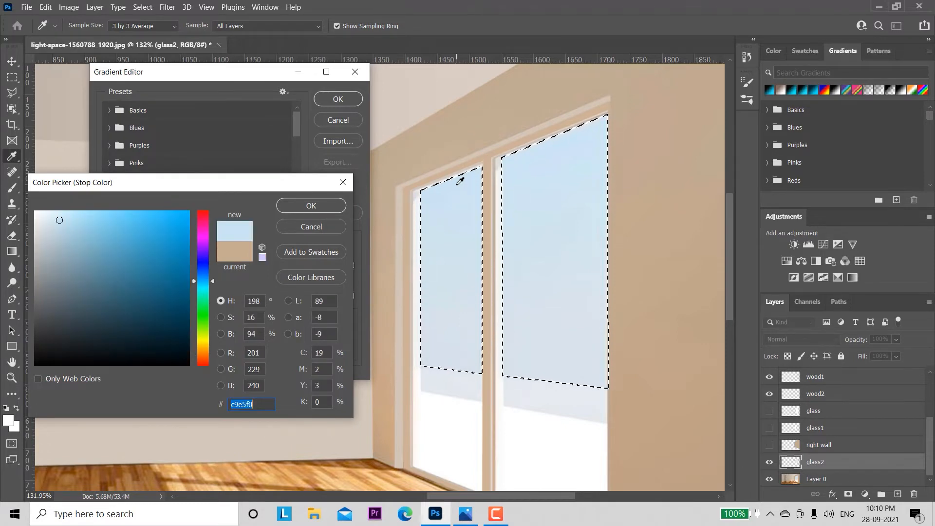
left_click(305, 206)
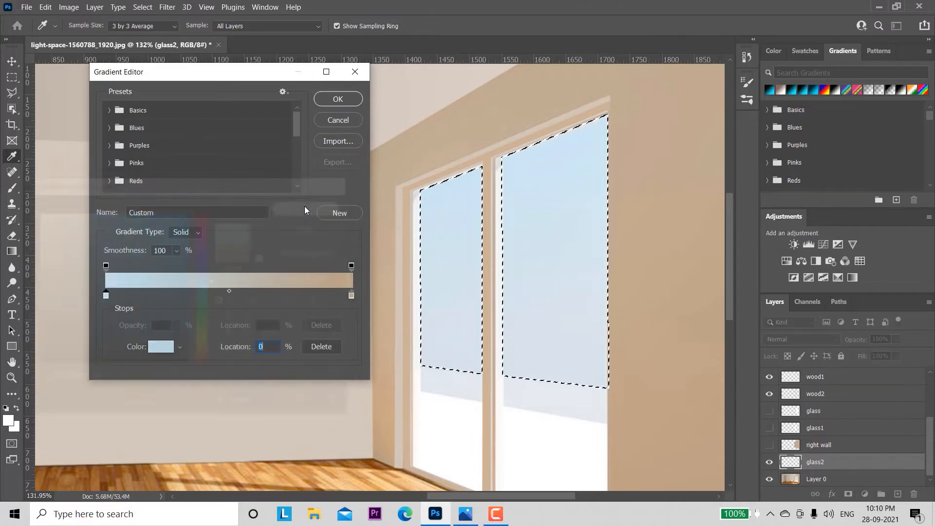
- Set the gradient's end stop to d8e3e9 from the sky's lower edge, fill the glass2 selection with the gradient and deselect
left_click(351, 296)
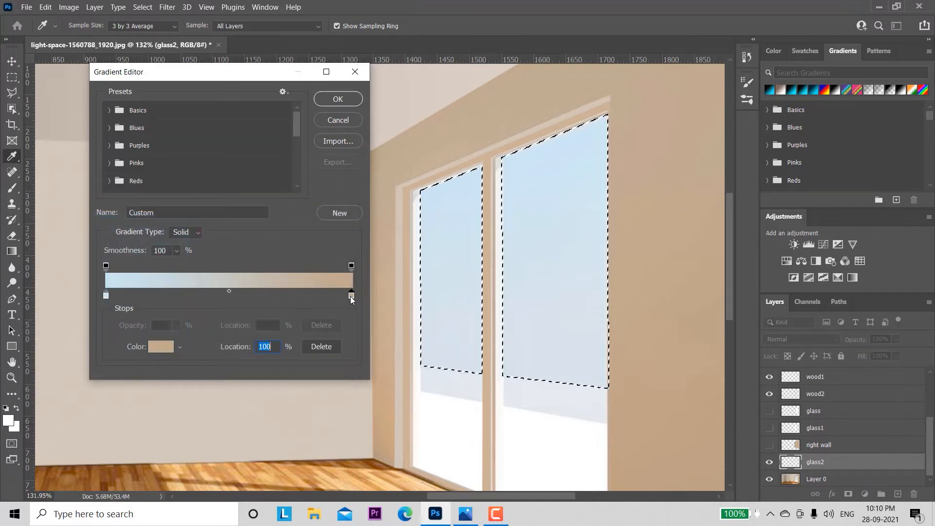
left_click(156, 348)
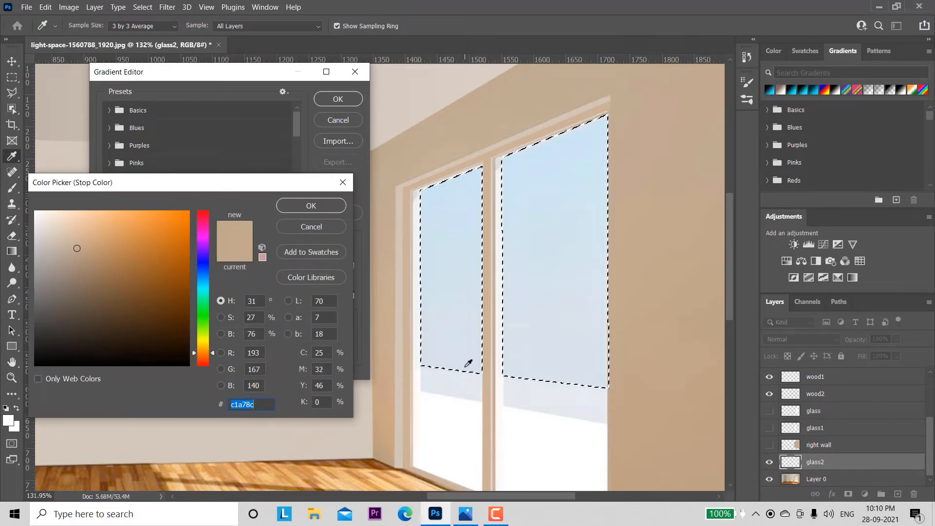
left_click(466, 365)
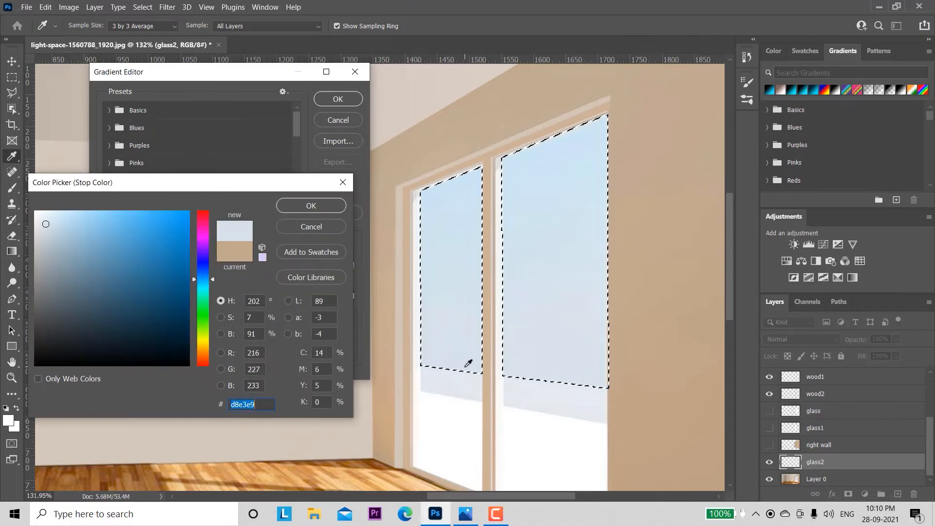
left_click(313, 207)
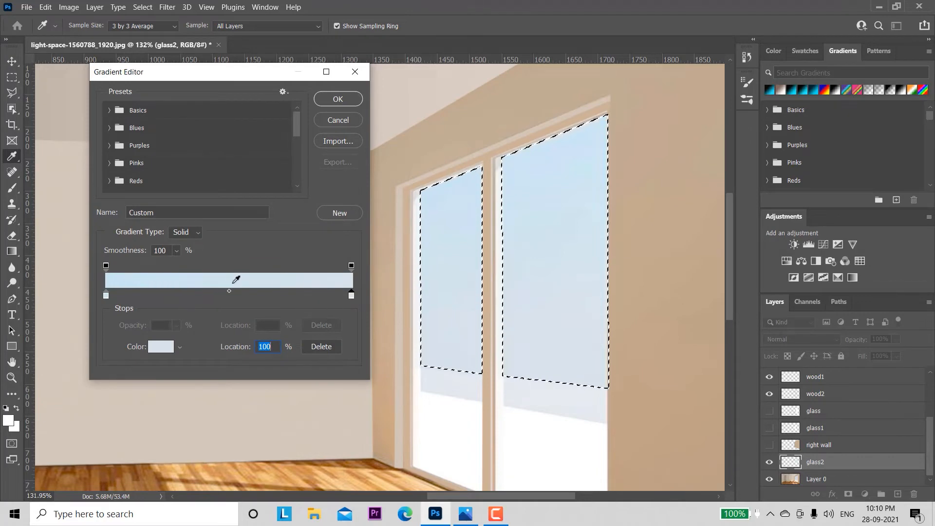
left_click(337, 100)
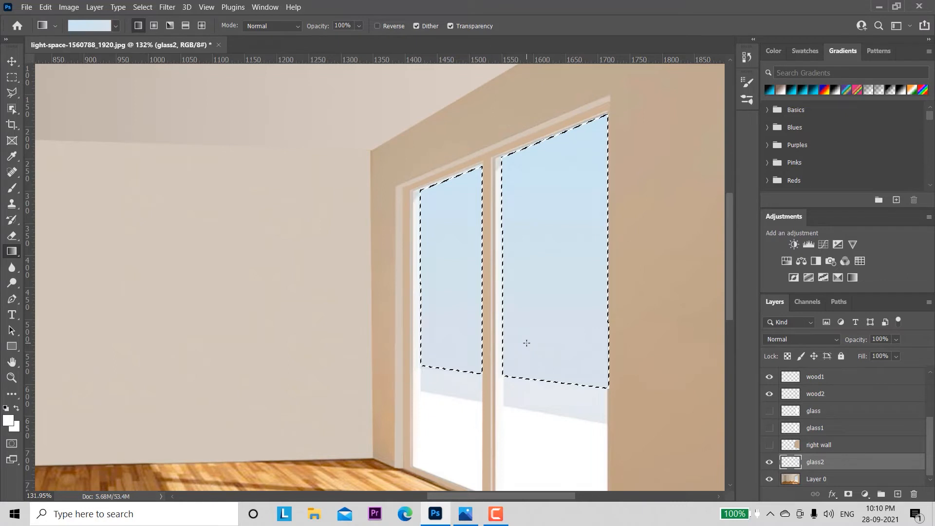
key("ctrl+d")
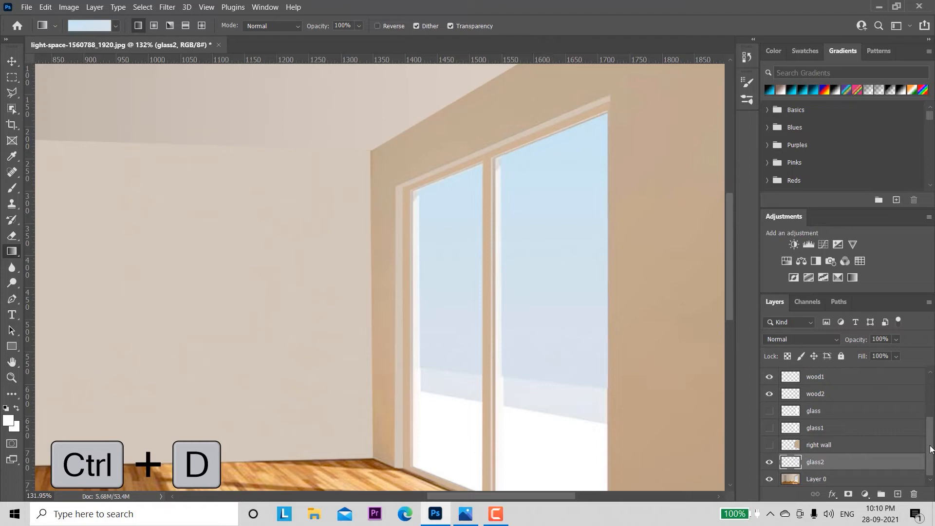
- Hide Layer 0 and make the right wall, glass1 and glass layers visible
left_click(770, 480)
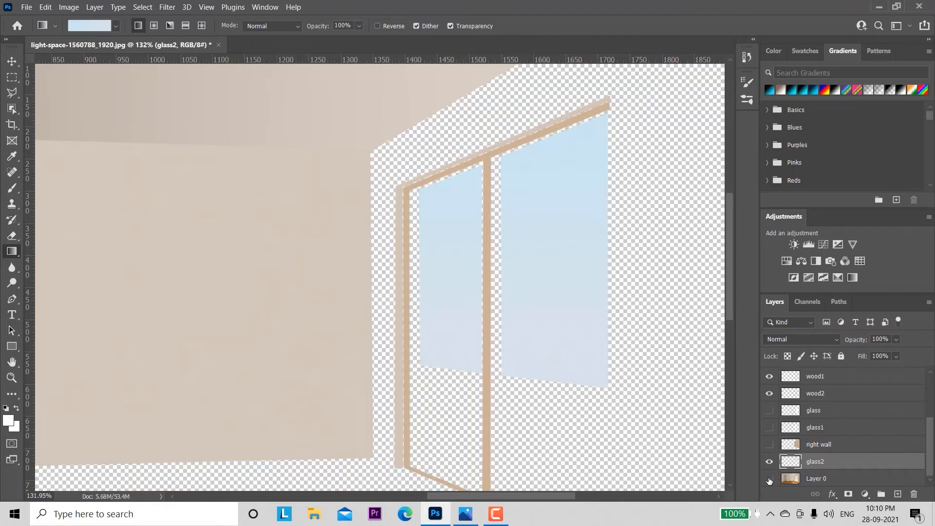
left_click(769, 445)
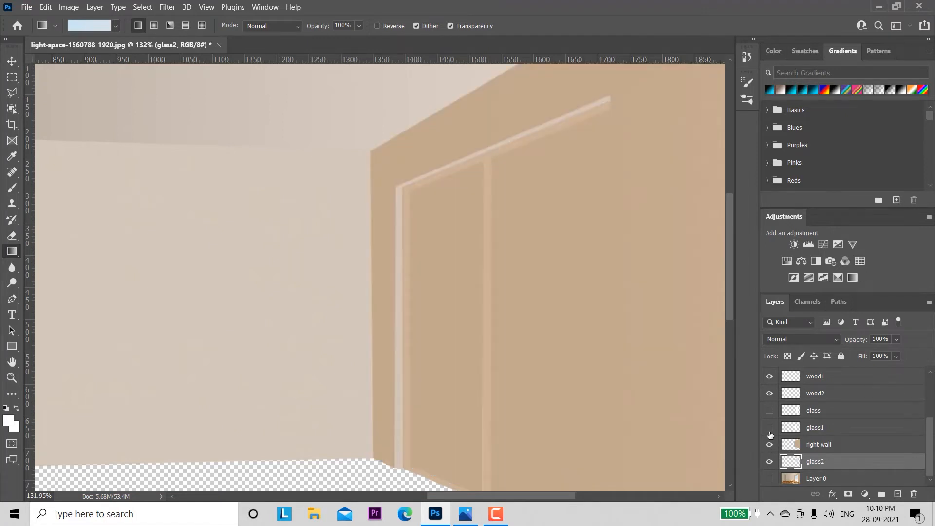
left_click(770, 428)
left_click(770, 410)
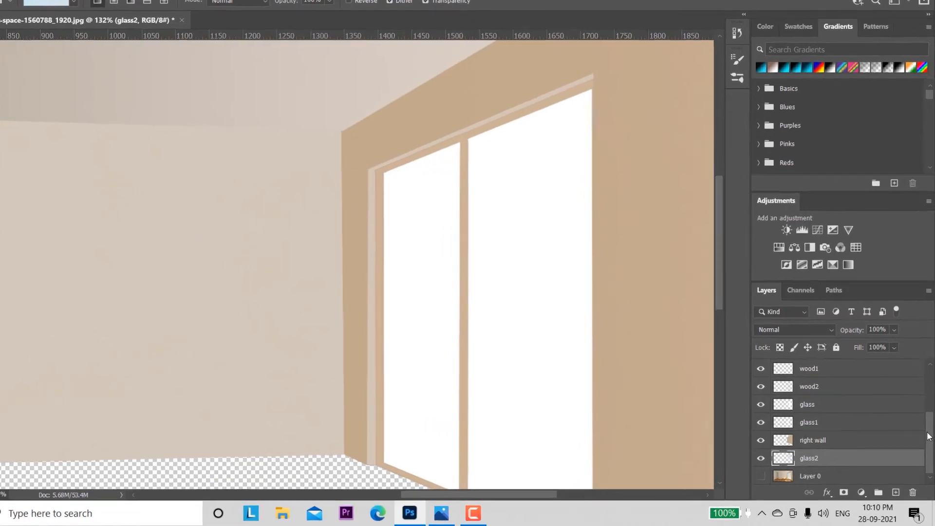
- Move the glass2 layer above the glass layer, directly below wood2
mouse_move(928, 438)
left_mouse_down()
mouse_move(927, 387)
mouse_move(931, 430)
left_mouse_up()
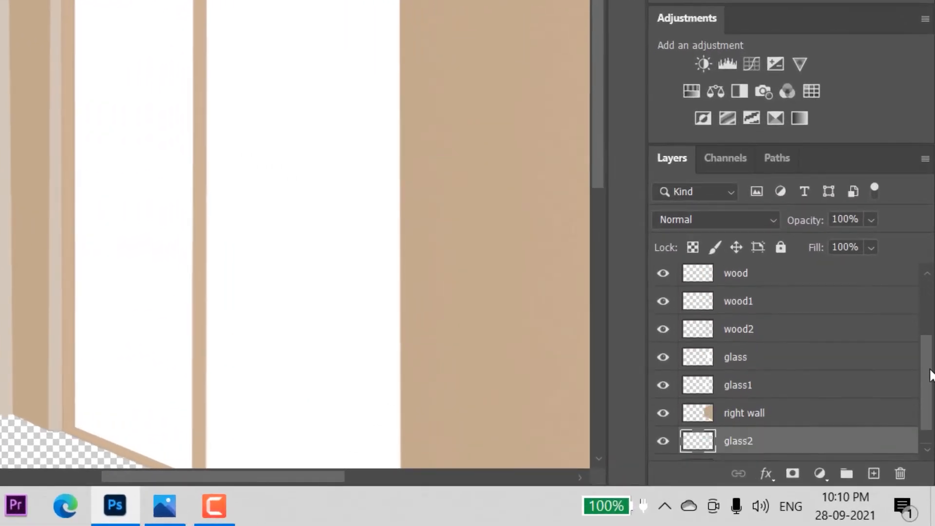
left_click_drag(931, 375, 931, 391)
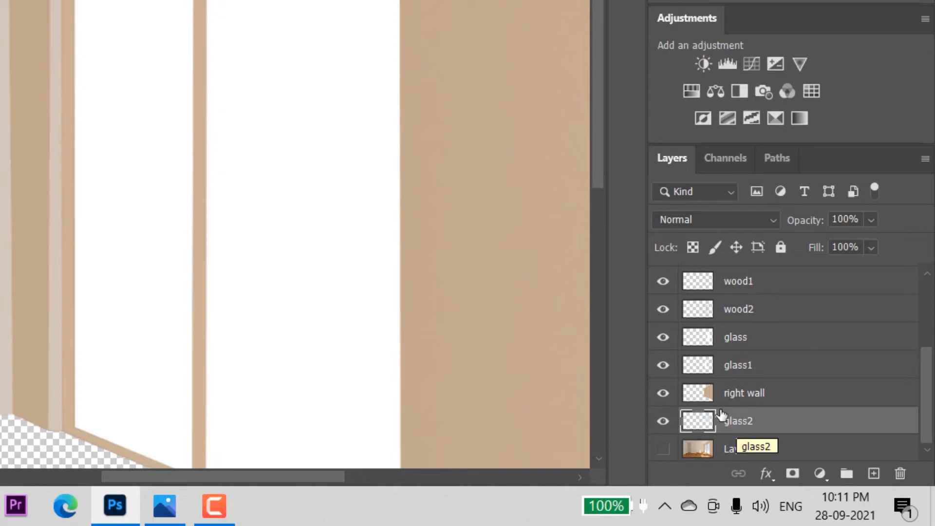
left_click(663, 338)
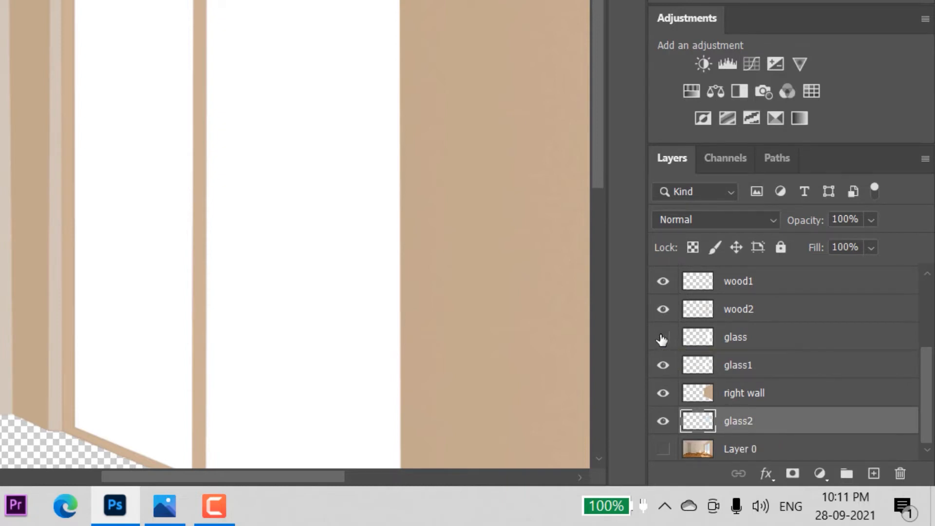
left_click(663, 338)
left_click(662, 368)
left_click(662, 368)
left_click_drag(746, 423, 745, 328)
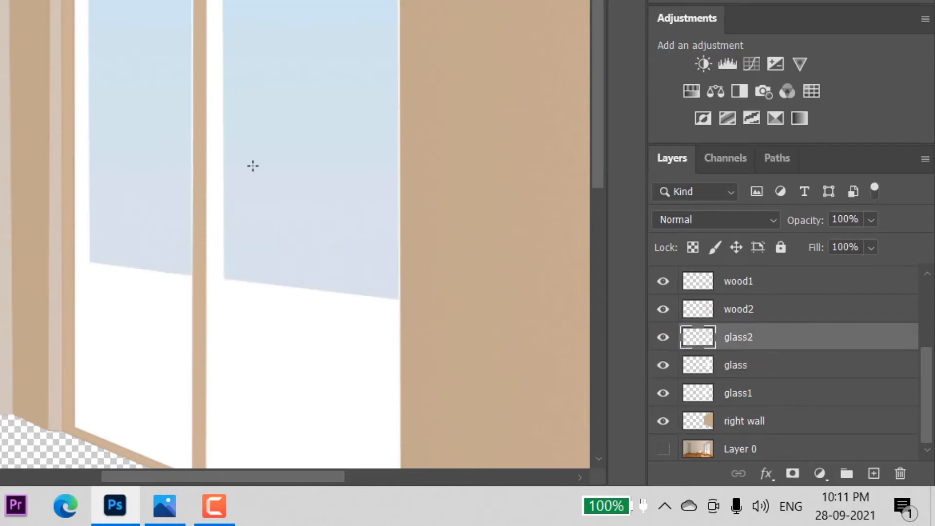
- Show and select Layer 0, and hide the glass1, glass, glass2, wood2 and right wall layers
key("z")
left_click_drag(431, 322, 384, 65)
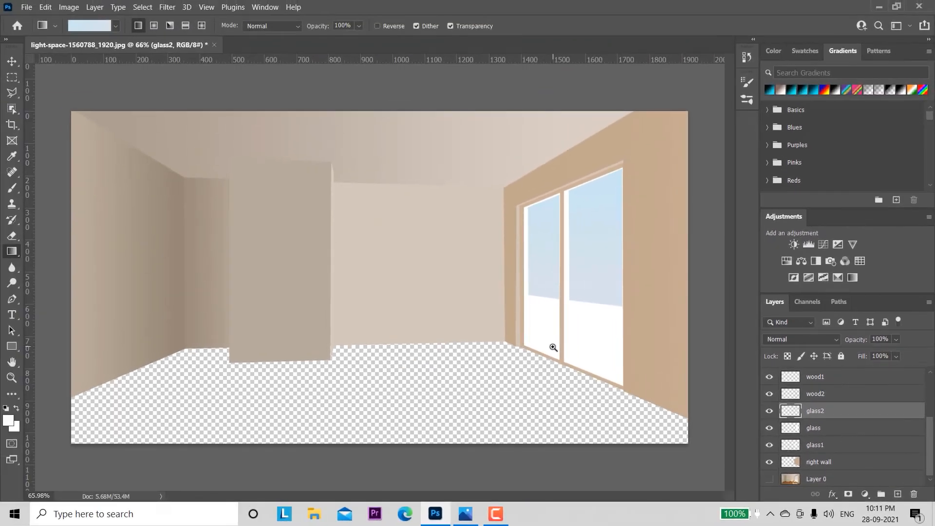
left_click(769, 479)
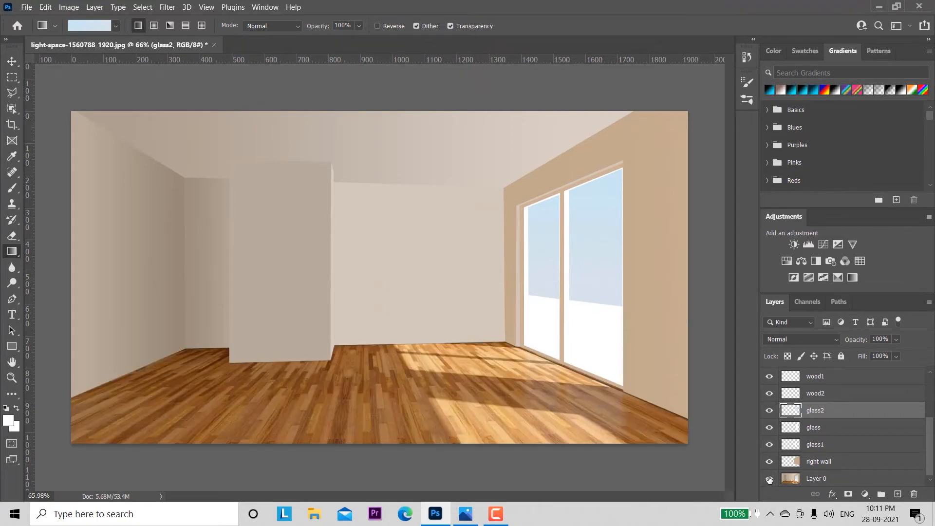
left_click(835, 479)
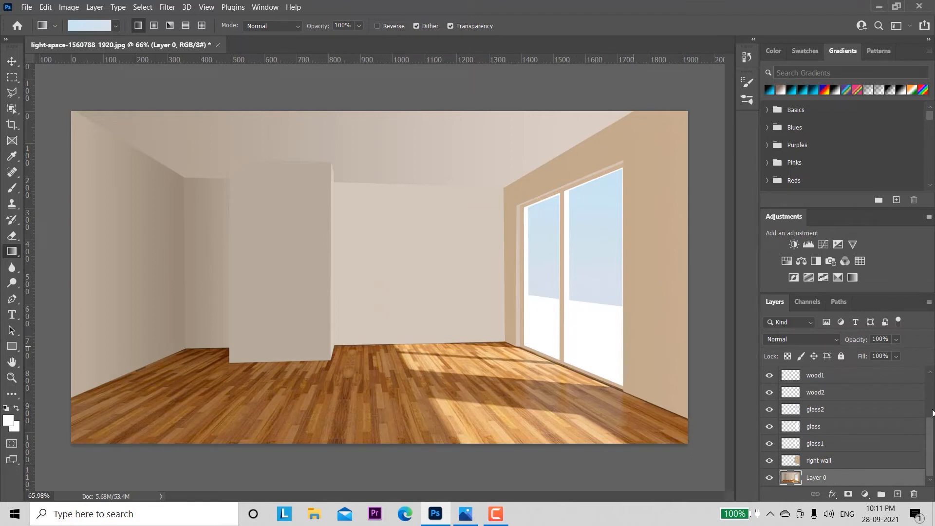
left_click(769, 443)
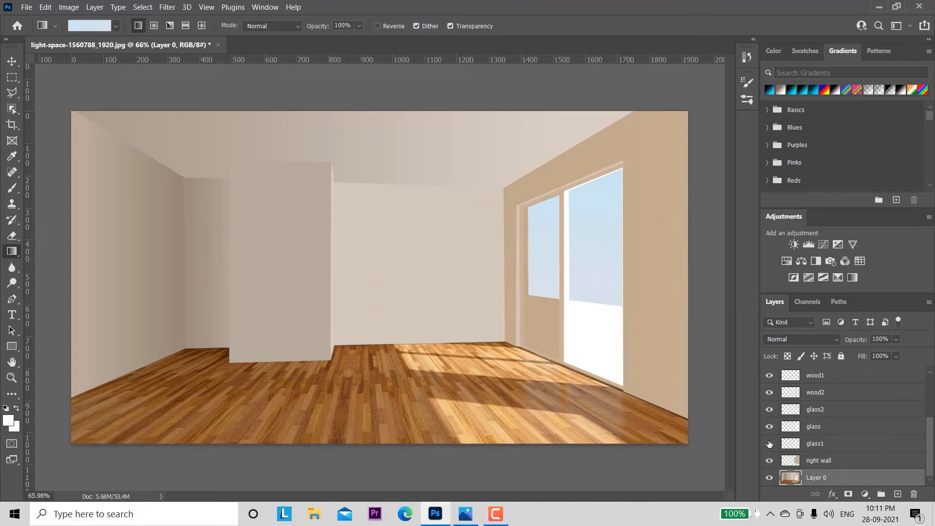
left_click(770, 444)
left_click(769, 426)
left_click(770, 409)
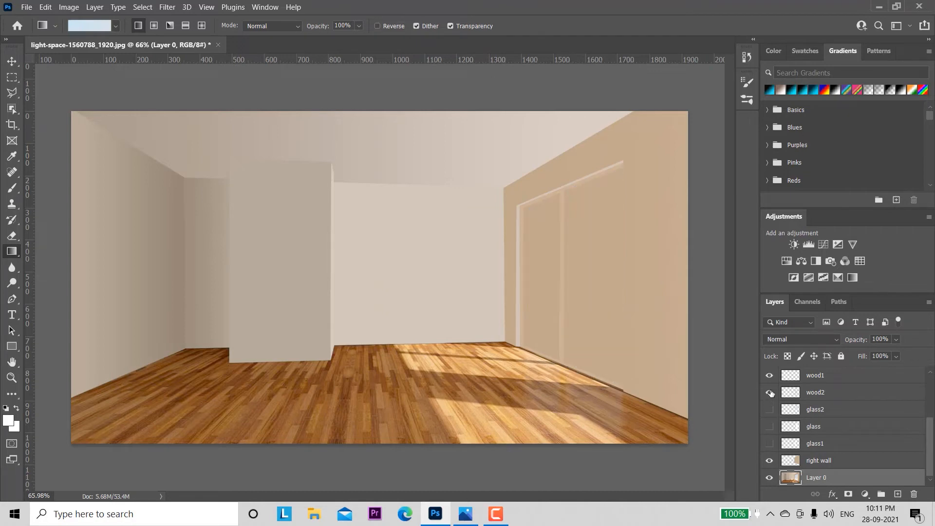
left_click(769, 393)
left_click_drag(930, 431, 929, 433)
left_click(770, 461)
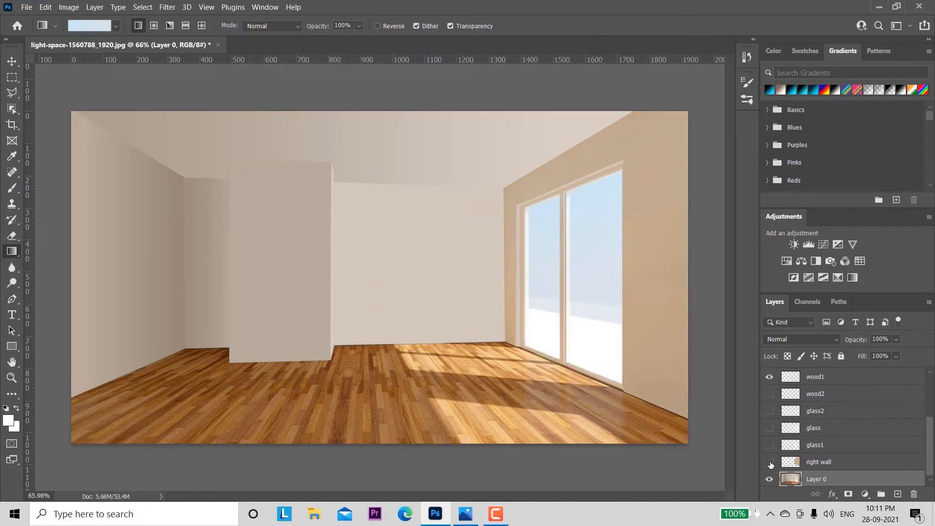
- Outline the pale horizon band in the window's right pane with the Polygonal Lasso on Layer 0
key("z")
left_click_drag(596, 292, 628, 365)
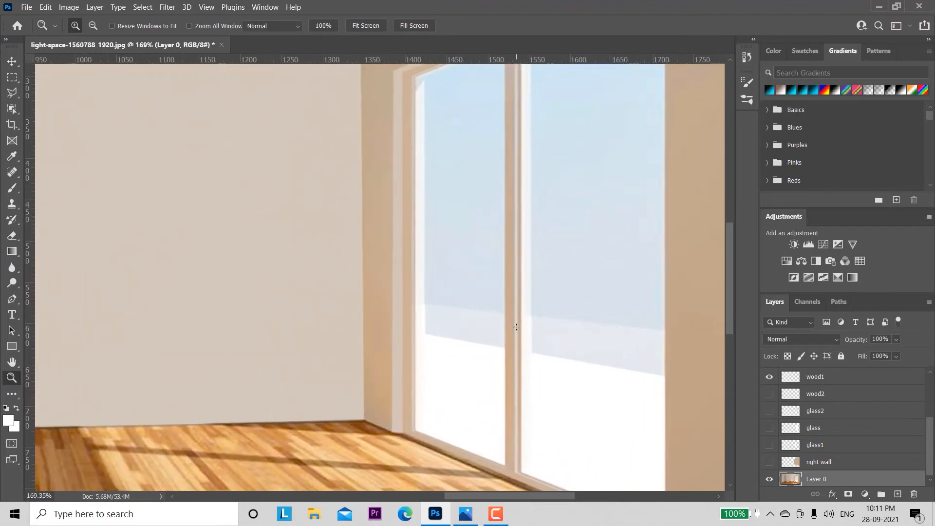
left_click(11, 93)
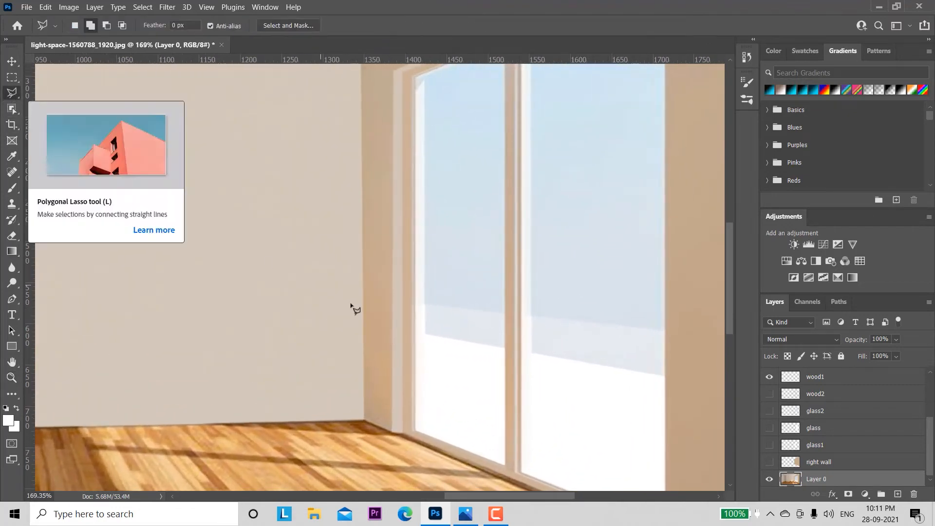
left_click(664, 332)
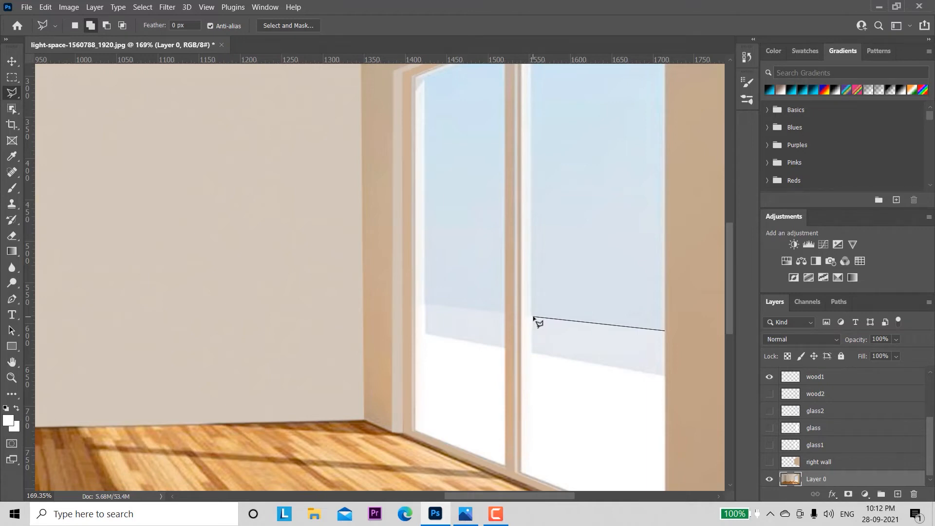
left_click(533, 317)
left_click(532, 351)
left_click(665, 376)
left_click(666, 331)
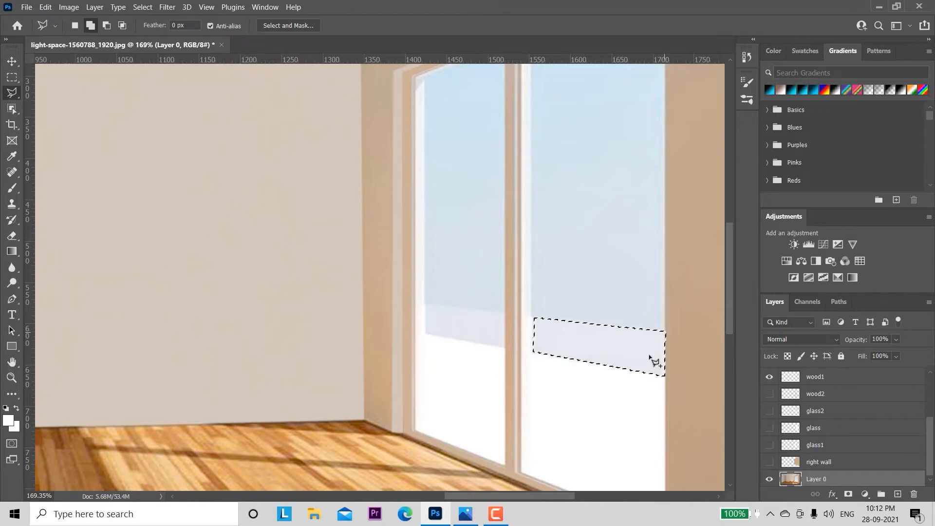
- Add the matching pale horizon band in the window's left pane to the selection
left_click(504, 313)
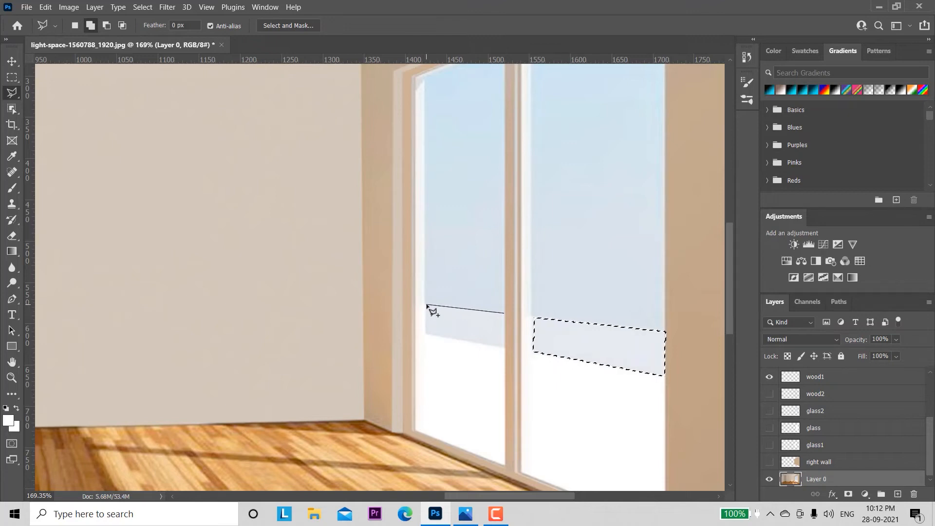
left_click(426, 305)
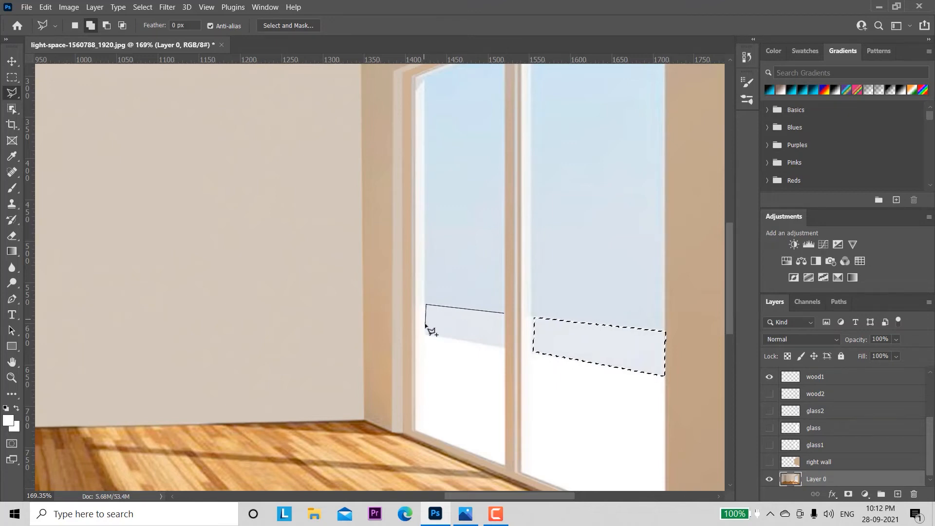
left_click(426, 333)
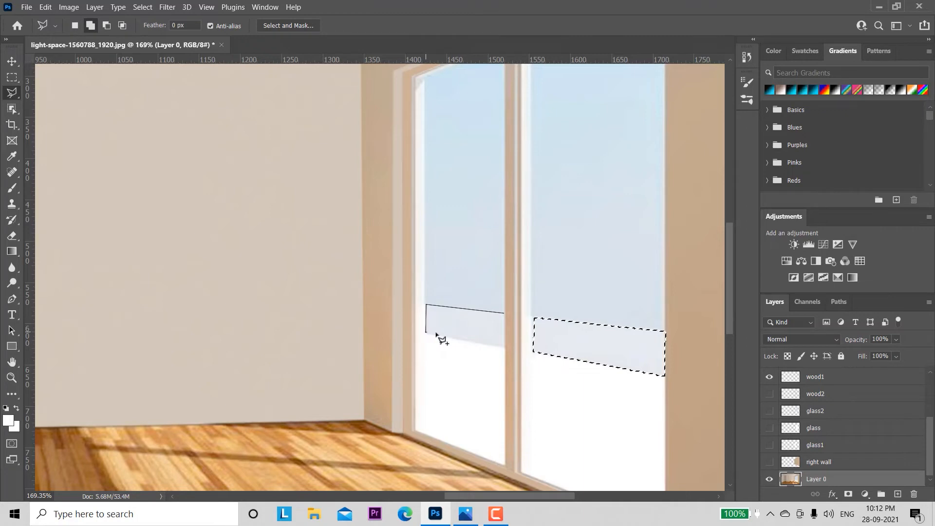
left_click(505, 347)
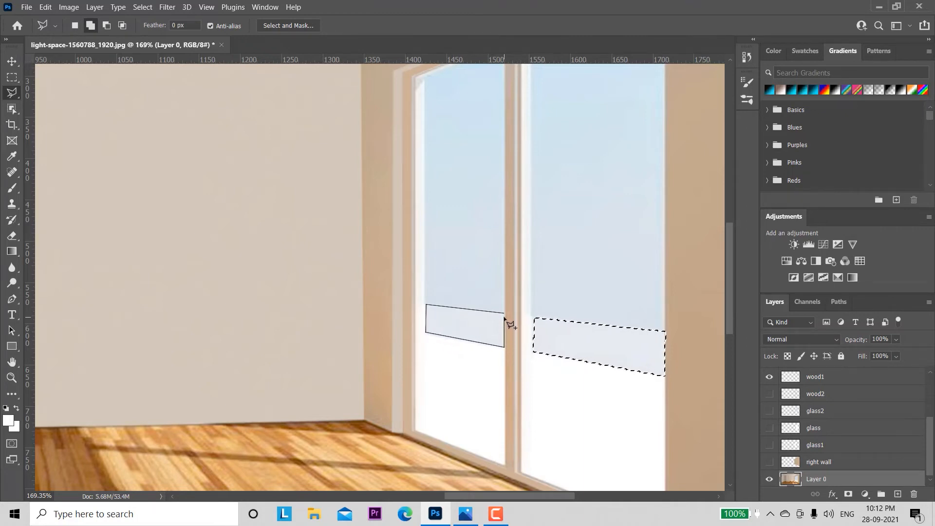
left_click(505, 314)
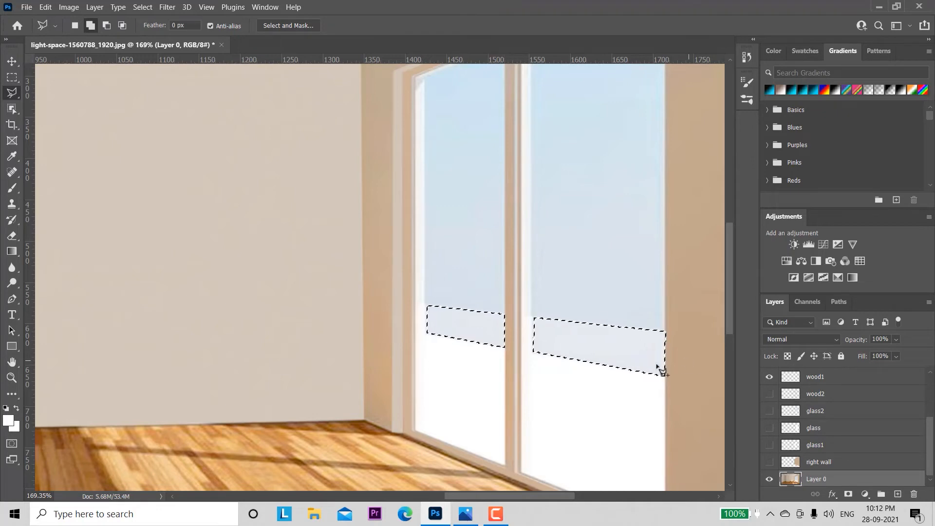
- Copy the selected horizon bands to a new layer and name it glass3
key("ctrl+j")
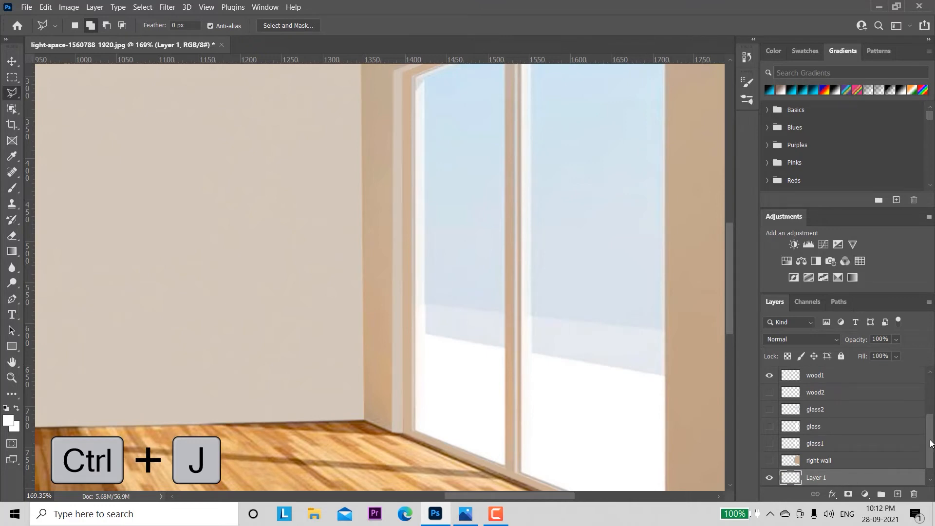
scroll(930, 447, "down", 1)
double_click(817, 463)
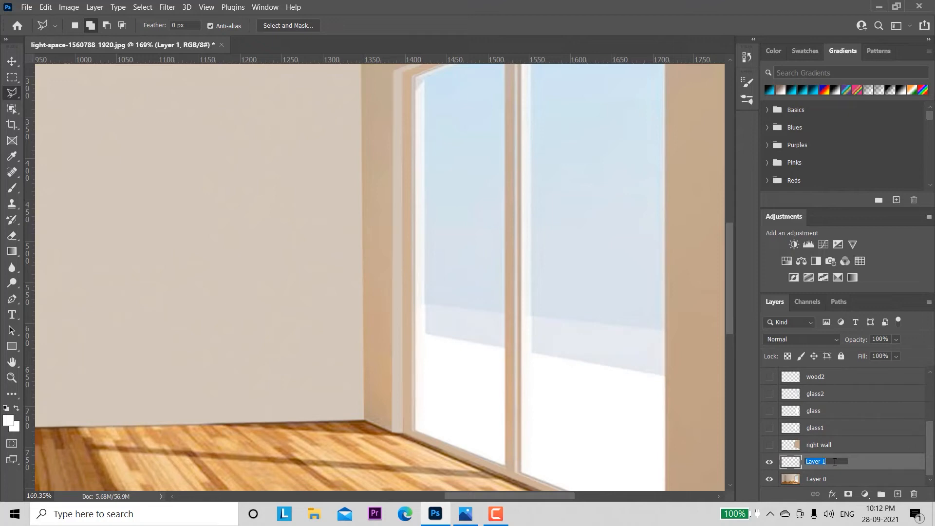
type("q")
key("Return")
- Load the glass3 layer's outline as a selection, fill it with e6e9ee sampled from the horizon band, and deselect
left_click(789, 462, "ctrl")
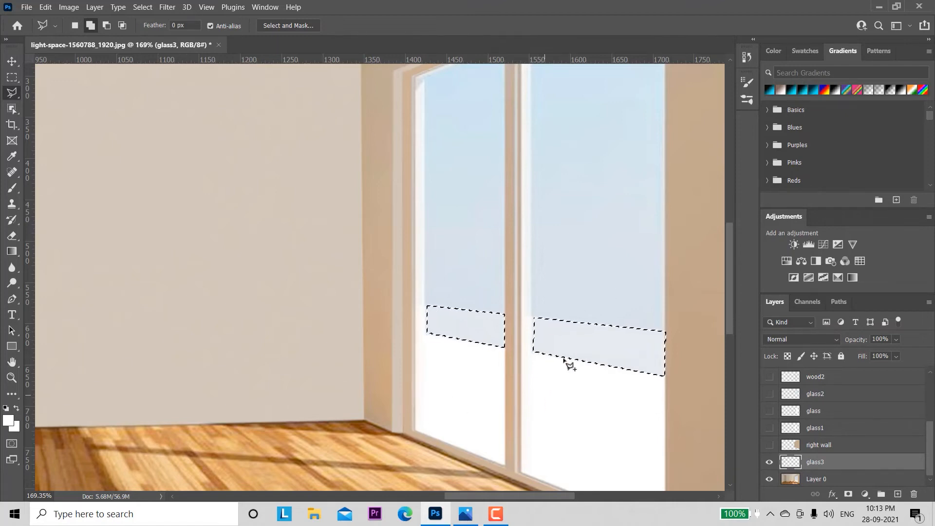
left_click(9, 423)
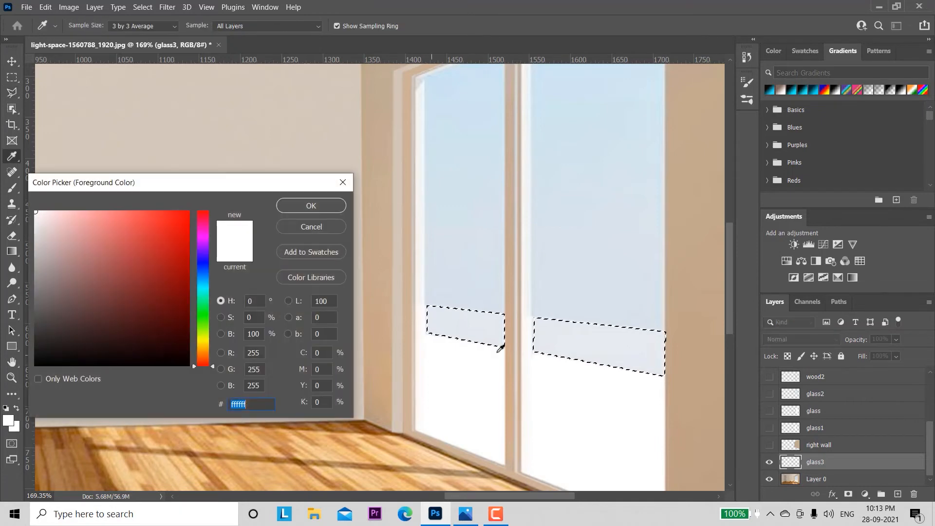
left_click(582, 331)
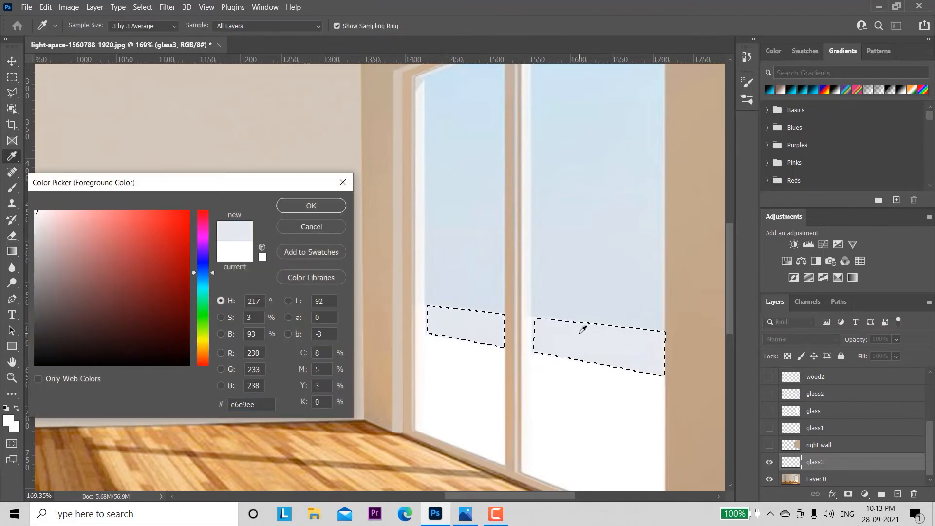
left_click(311, 206)
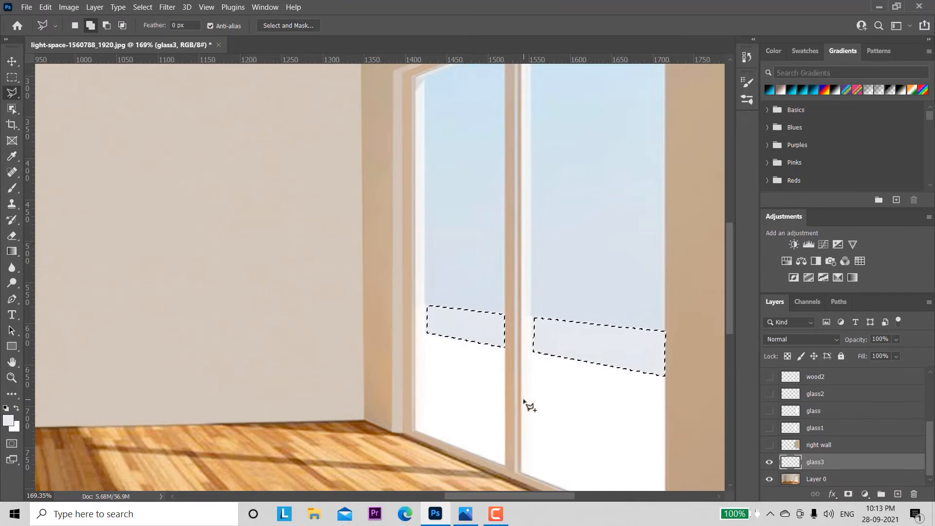
key("alt+BackSpace")
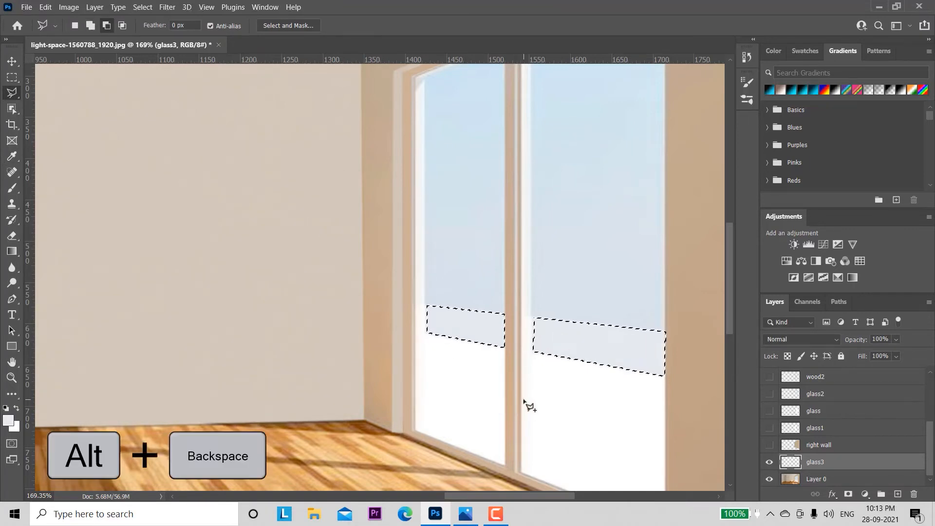
key("ctrl+d")
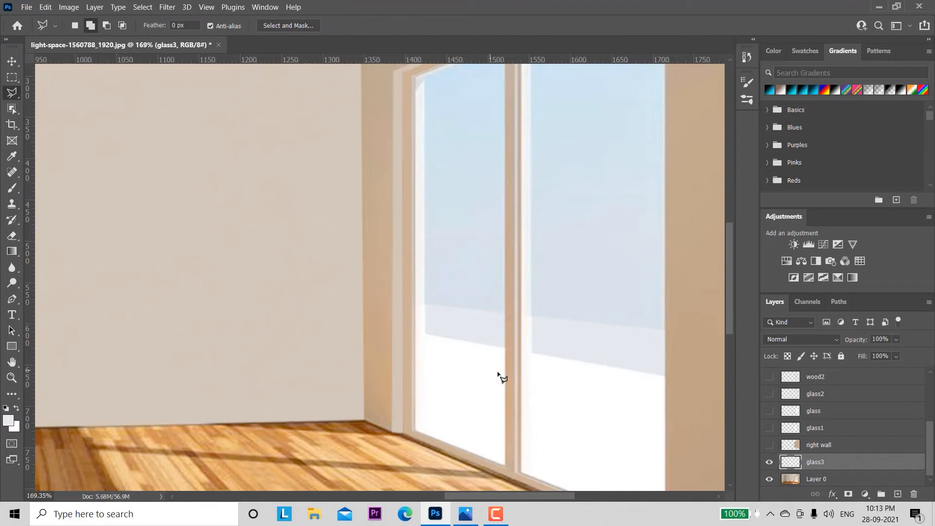
- Make the right wall, glass1, glass, glass2 and wood2 layers visible and hide Layer 0
key("z")
left_click_drag(579, 447, 544, 392)
key("l")
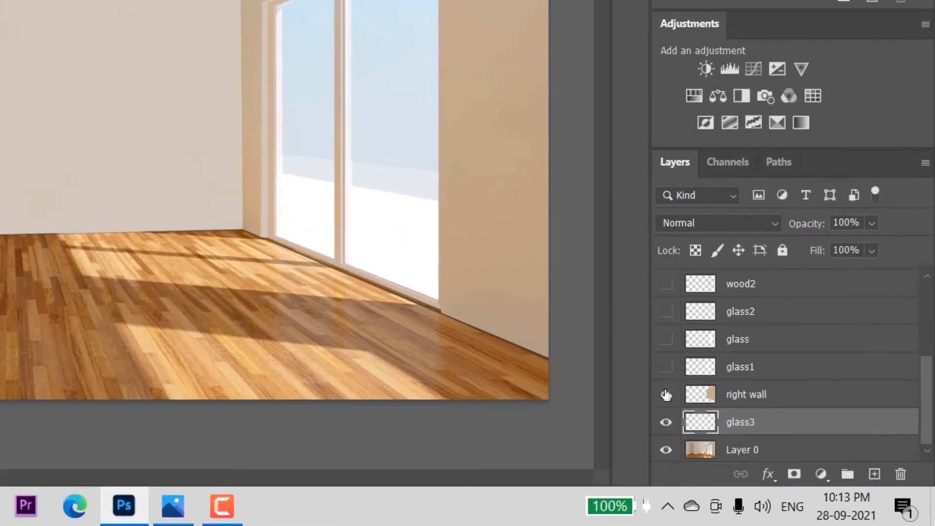
left_click(766, 444)
left_click(766, 426)
left_click(666, 340)
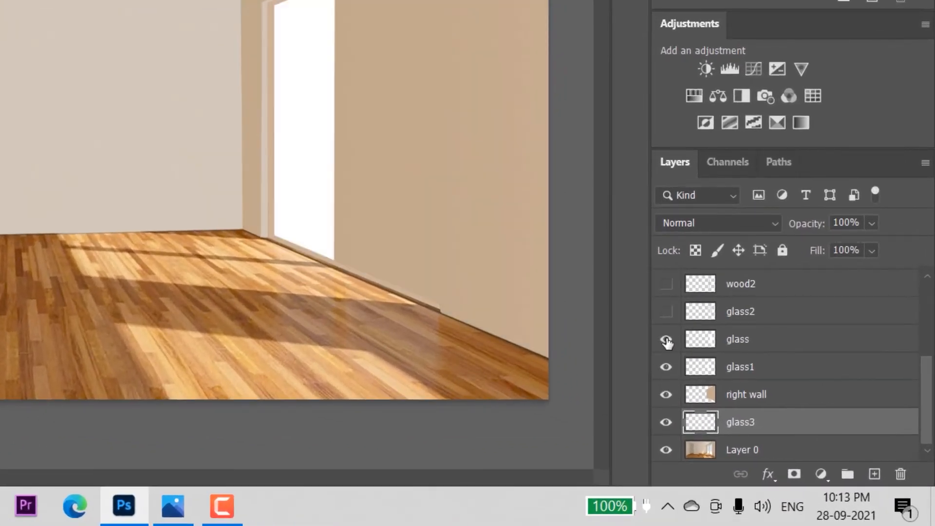
left_click(666, 312)
left_click(666, 284)
mouse_move(925, 421)
left_mouse_down()
mouse_move(930, 339)
mouse_move(931, 420)
left_mouse_up()
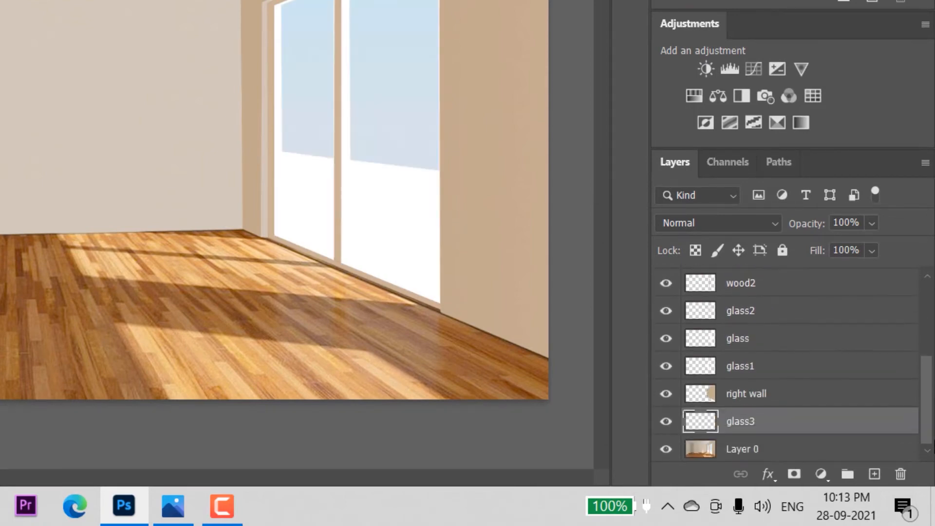
left_click(666, 452)
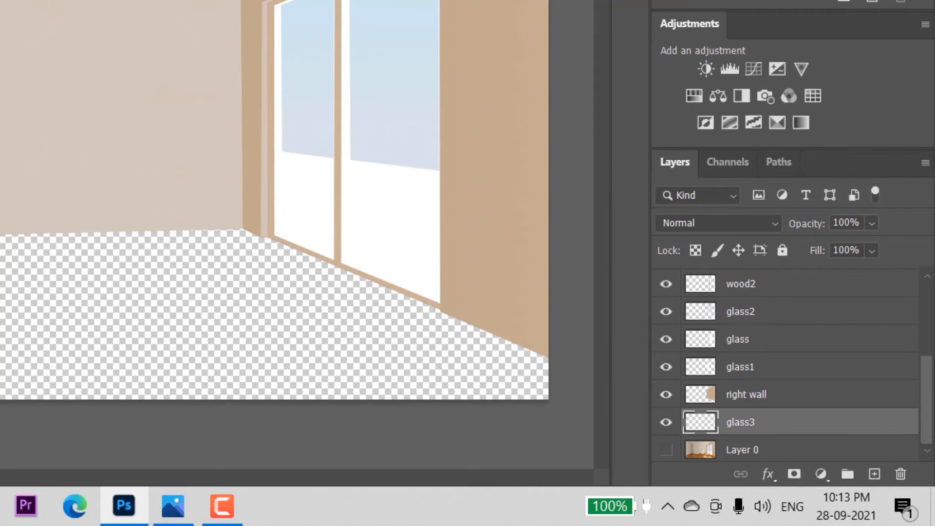
- Check the glass2 and glass layers by toggling their visibility, and move glass3 directly above the glass layer
left_click(666, 312)
left_click(666, 311)
left_click(666, 339)
left_click(666, 339)
left_click_drag(746, 427, 756, 334)
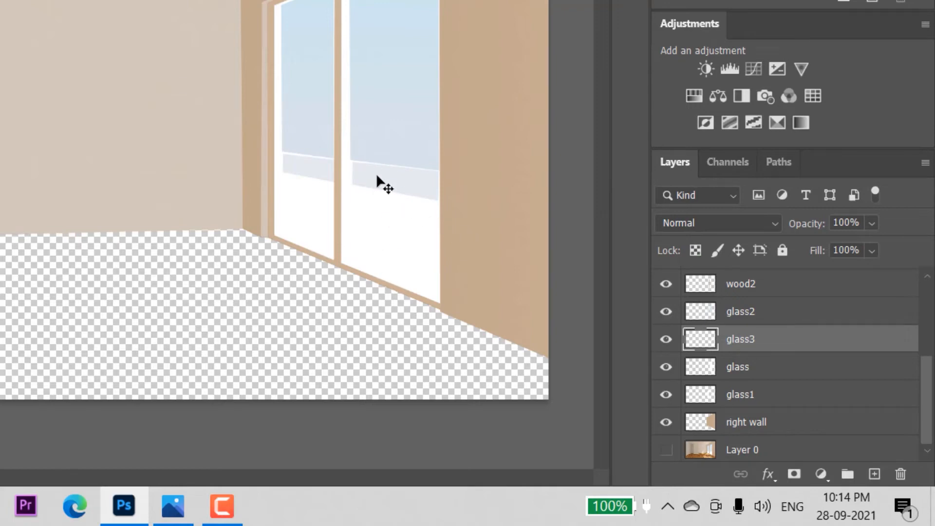
- Nudge the glass3 bands upward until they meet the lower edge of the sky in both panes
key("Up")
key("Up")
key("Up")
key("Up")
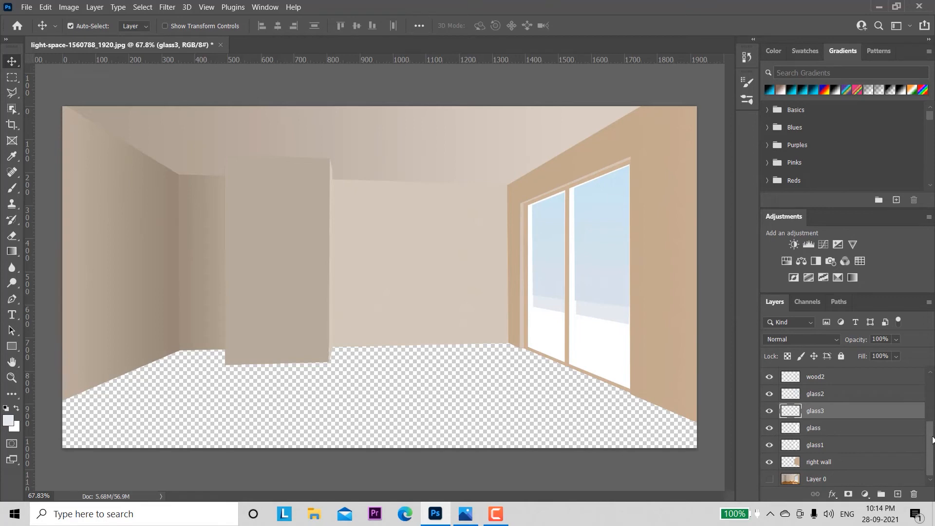
- Briefly show Layer 0 for comparison, select it as the active layer and hide it again
left_click_drag(930, 442, 930, 457)
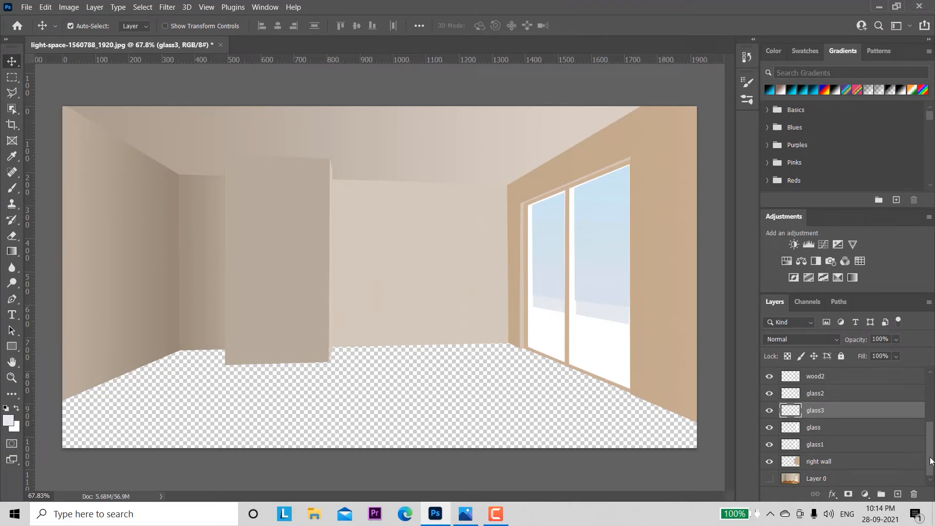
left_click(770, 479)
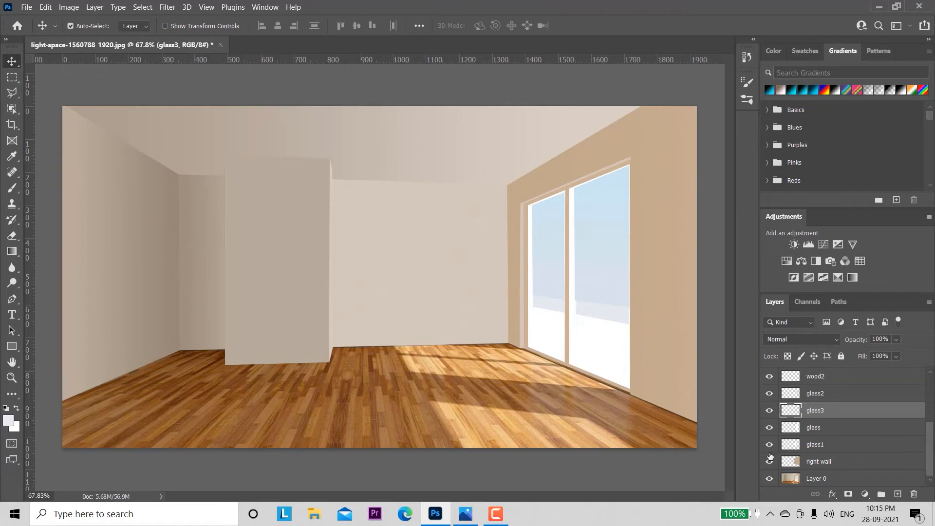
left_click(850, 478)
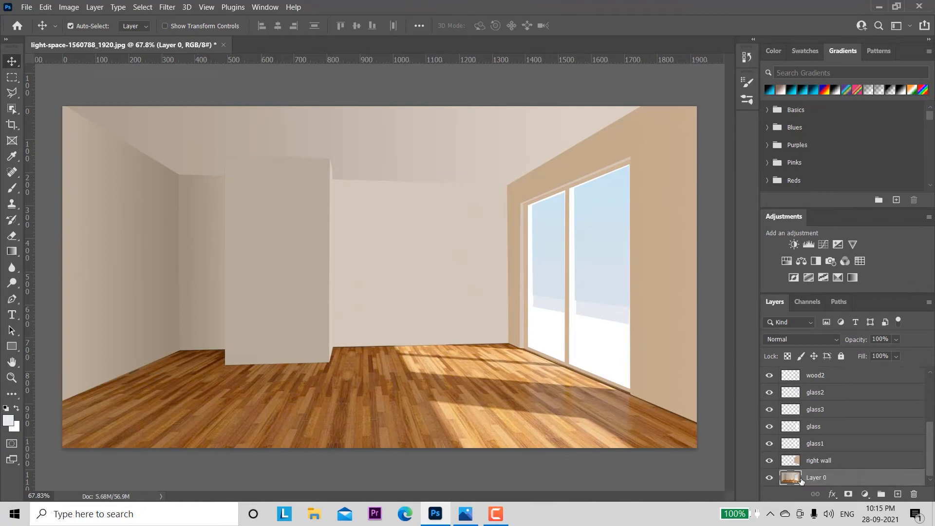
left_click(769, 478)
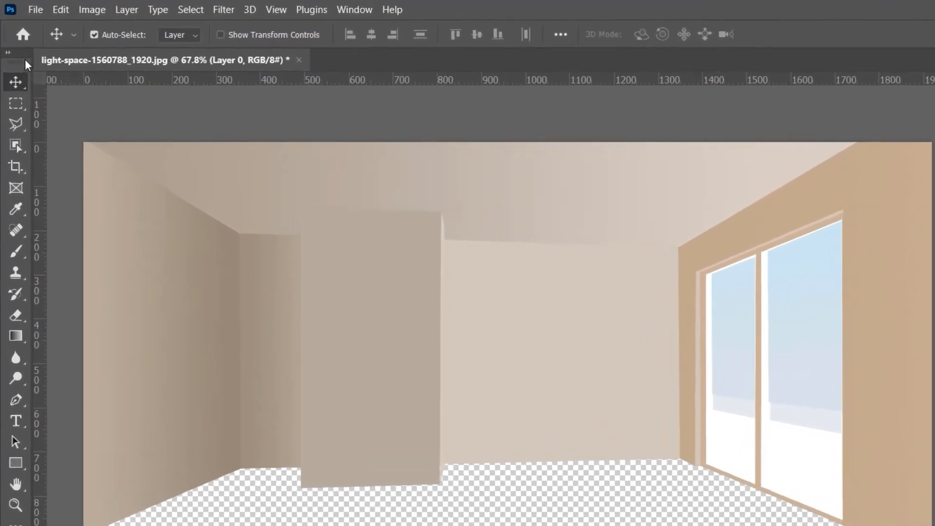
- Place the wood texture 1000_F_93302507_mfWHsTmXgOKeD43IWnr3oDnL2kV26xhj from the Desktop as an embedded image above Layer 0
left_click(27, 8)
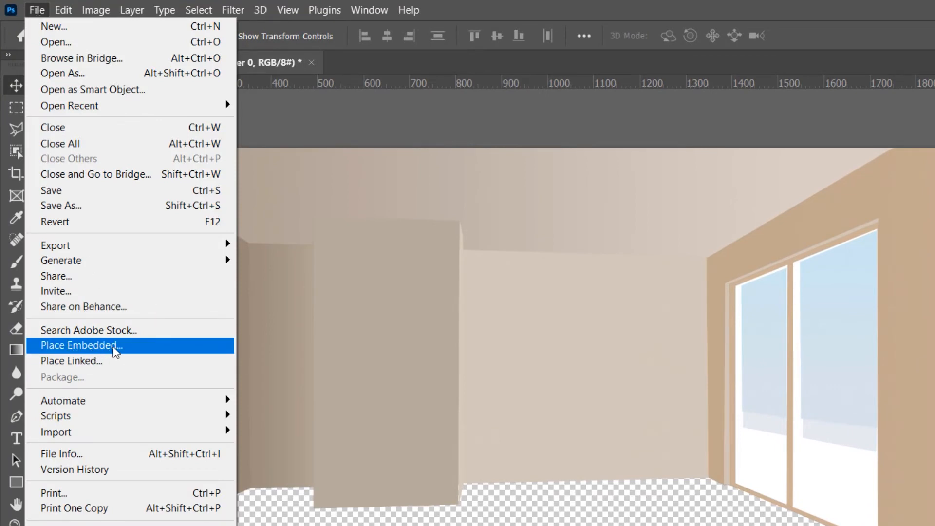
left_click(116, 351)
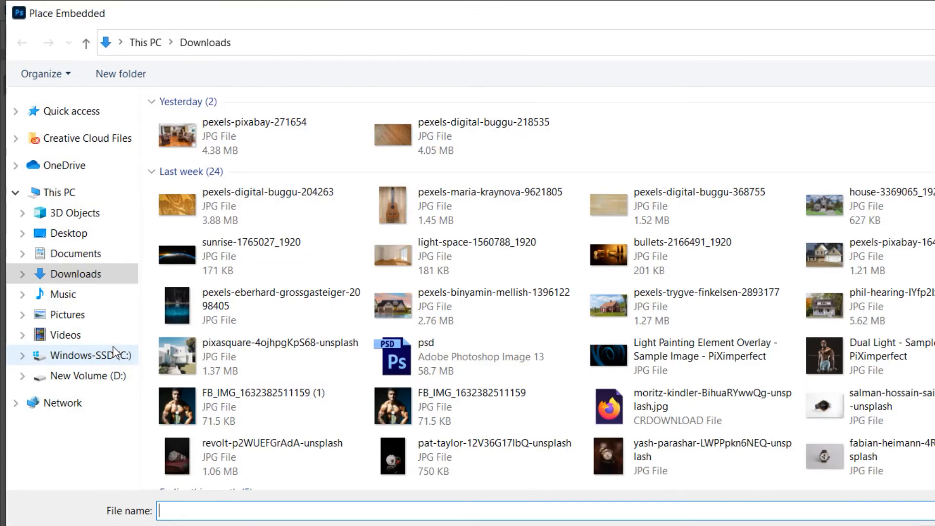
left_click(73, 236)
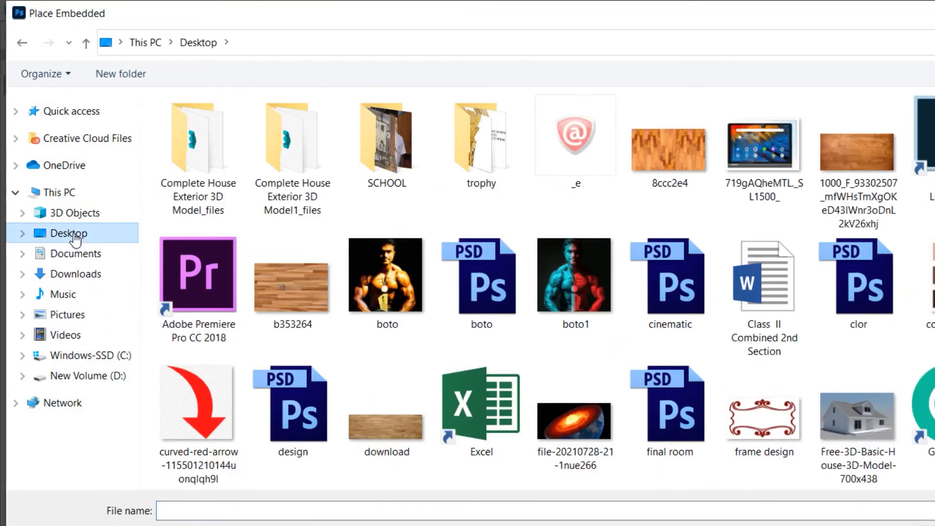
left_click(843, 158)
key("Return")
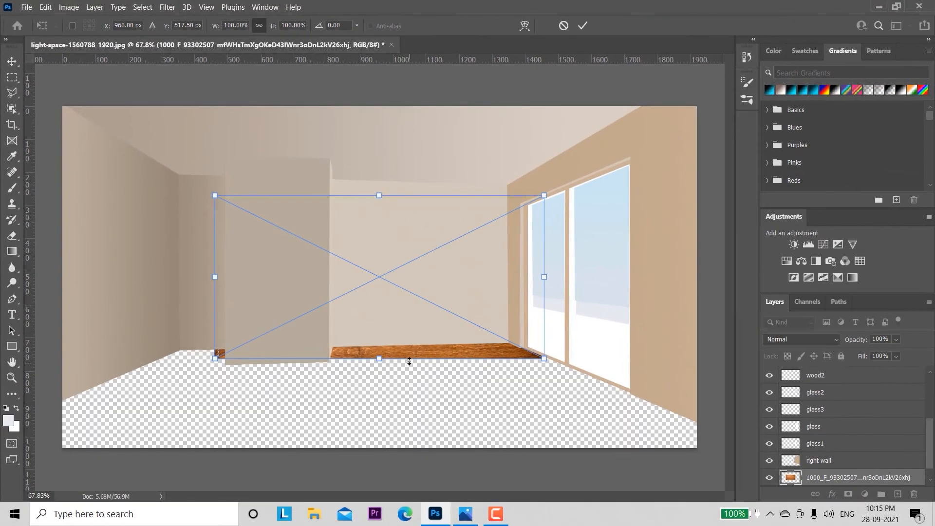
- Move the placed wood texture down over the empty floor area and rotate it 90 degrees
left_click_drag(397, 320, 400, 376)
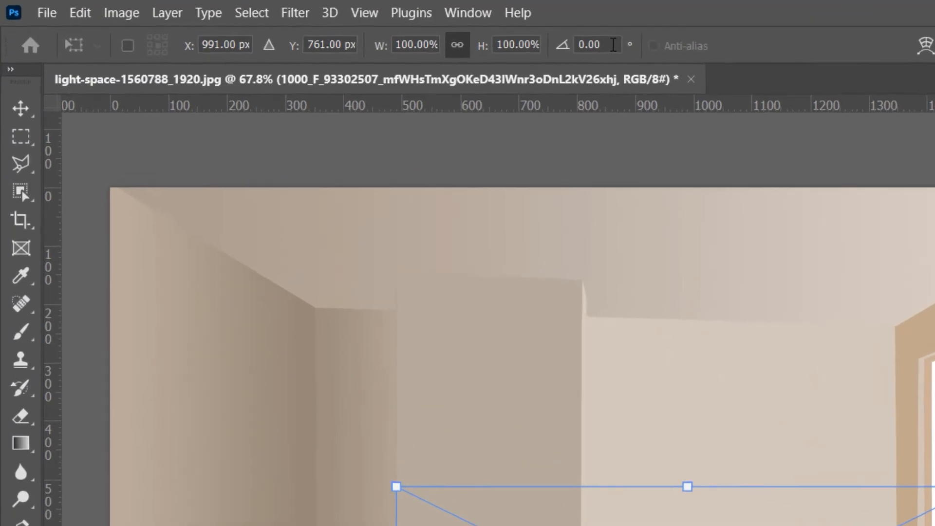
left_click(613, 45)
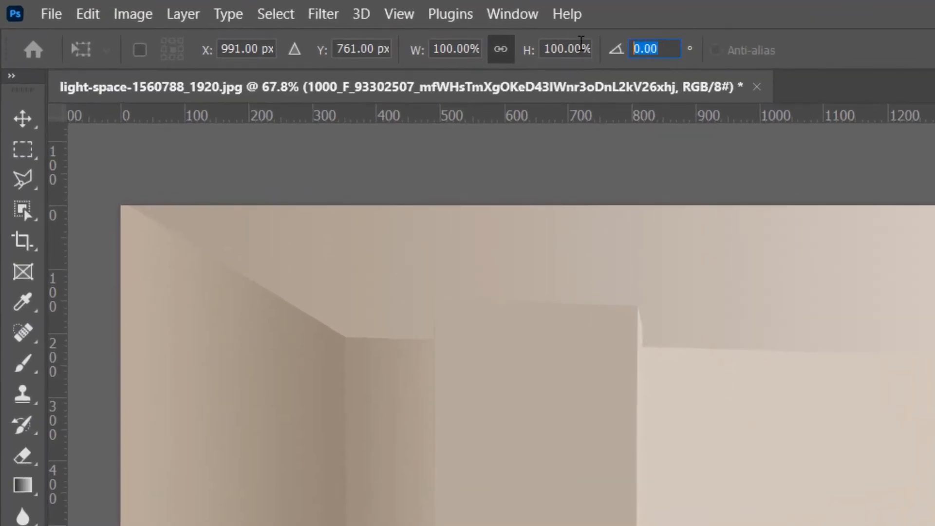
type("90")
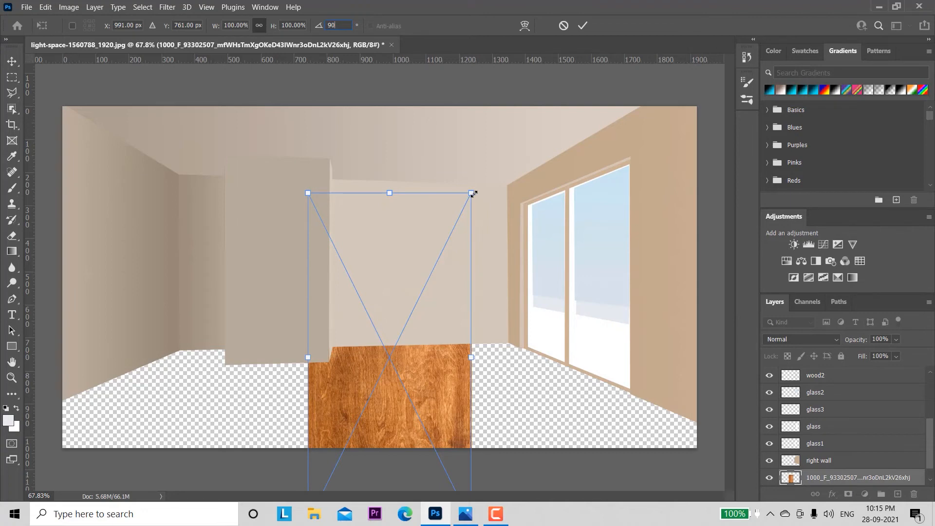
- Scale the wood texture to about 31.71%, fit it between the back wall's base and the canvas's lower edge, and commit the placement
left_click_drag(472, 194, 408, 363)
left_click_drag(363, 402, 389, 322)
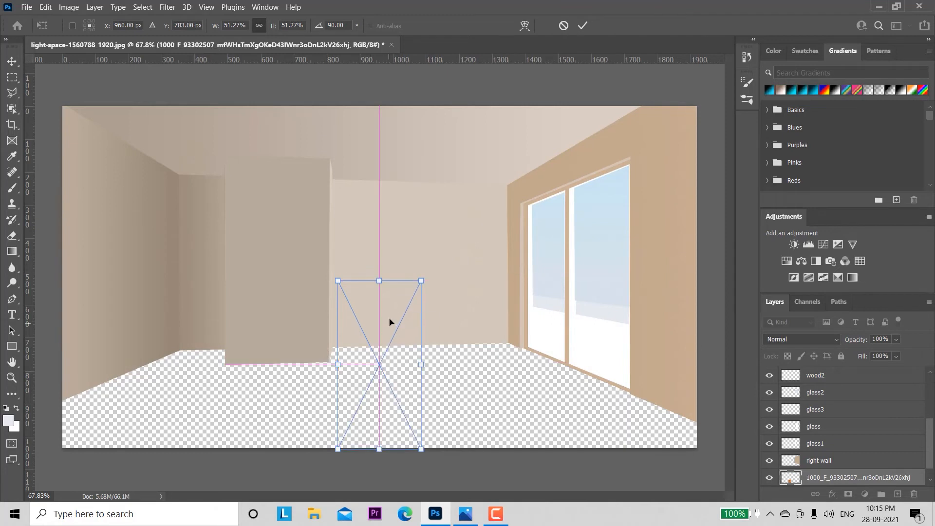
left_click_drag(421, 281, 390, 345)
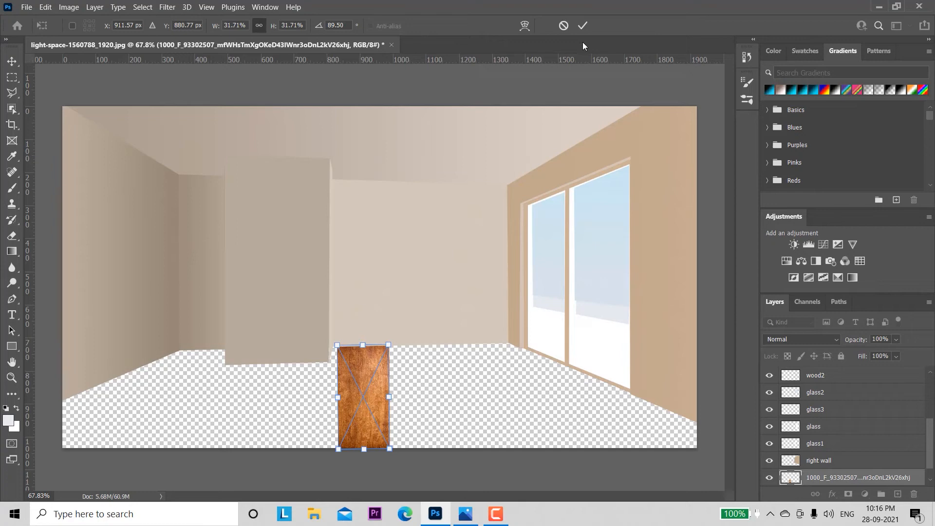
key("Return")
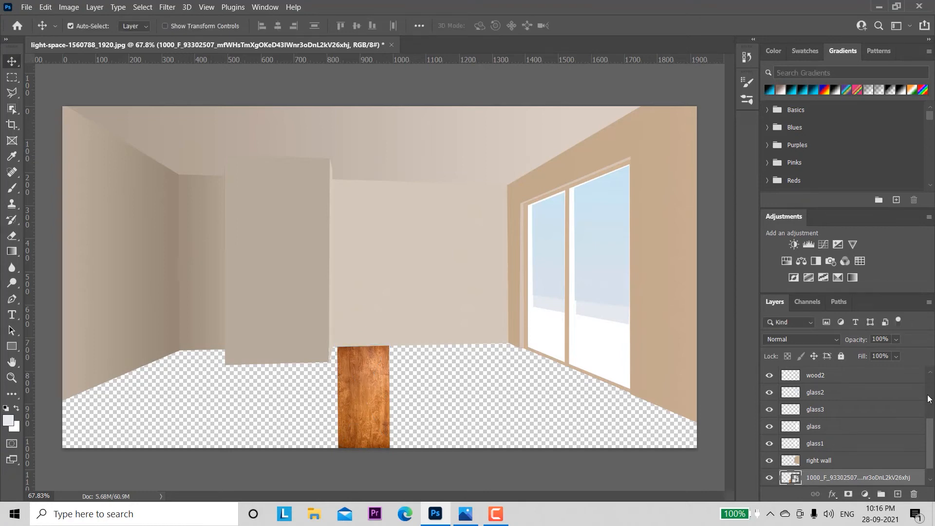
- Apply a Perspective transform to the wood texture, spreading its near and far corners across the floor from the back wall to beyond the canvas
scroll(901, 463, "down", 1)
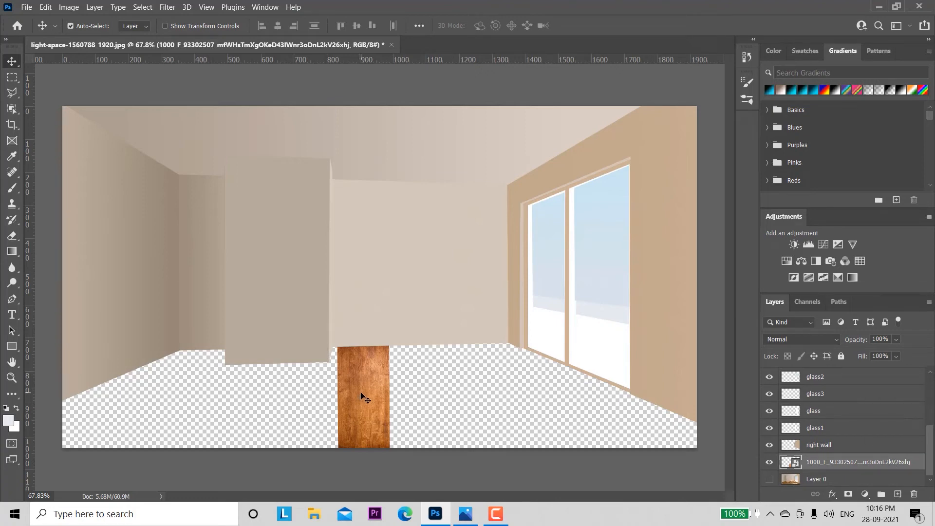
key("ctrl+t")
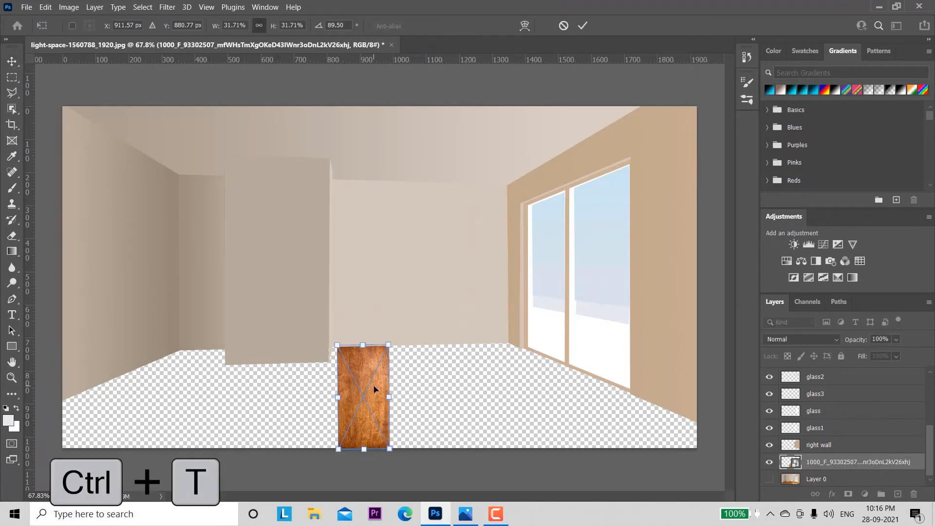
right_click(363, 359)
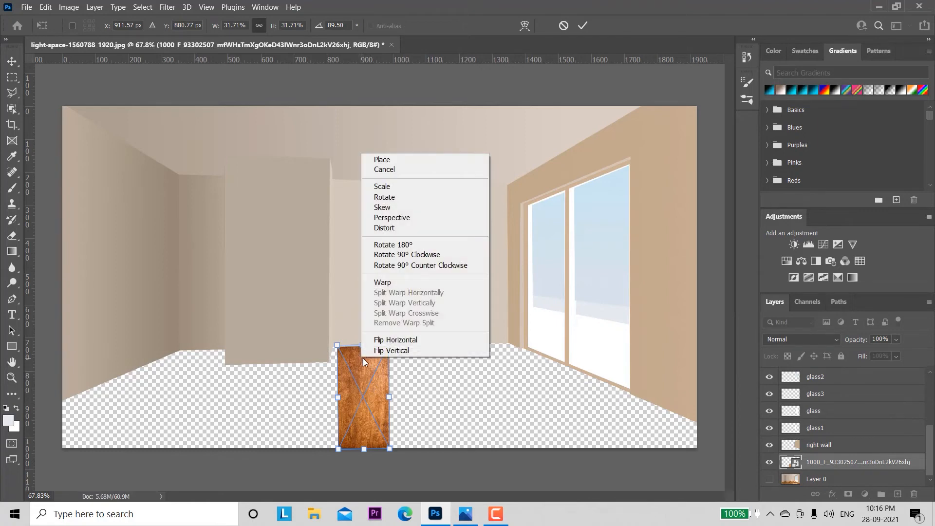
left_click(411, 218)
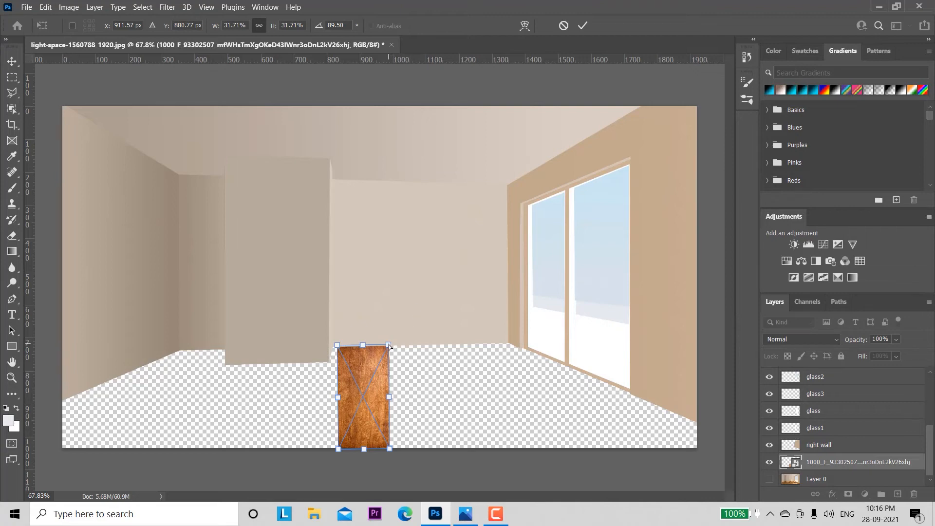
mouse_move(388, 346)
left_mouse_down()
mouse_move(407, 346)
mouse_move(395, 344)
left_mouse_up()
left_click_drag(390, 450, 727, 447)
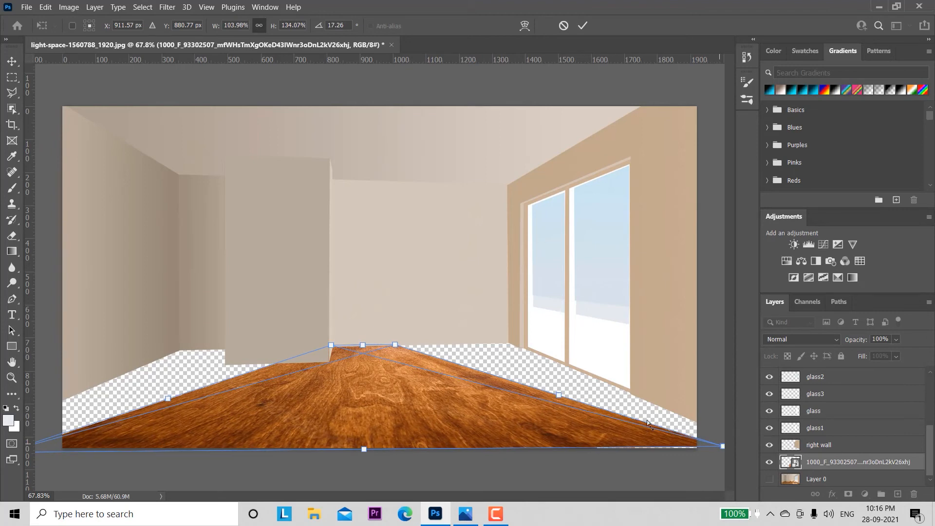
left_click_drag(330, 345, 180, 341)
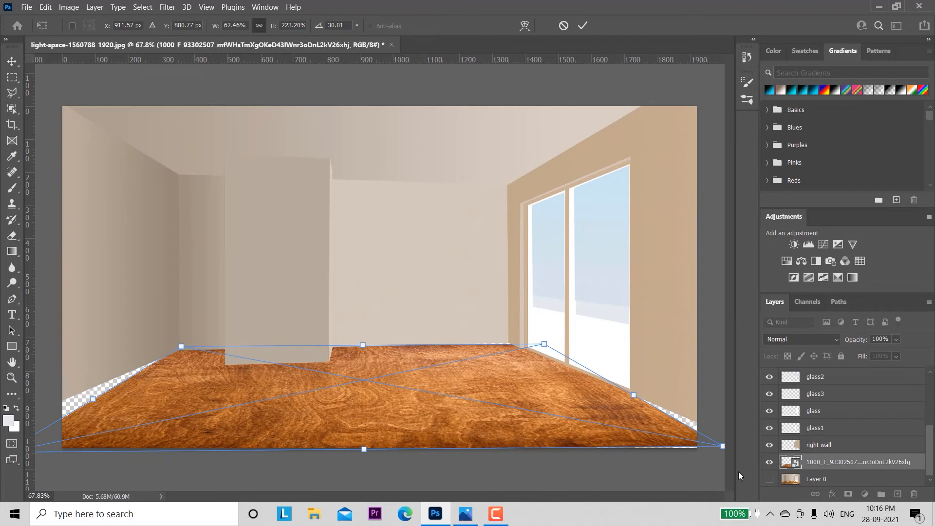
left_click_drag(723, 447, 741, 452)
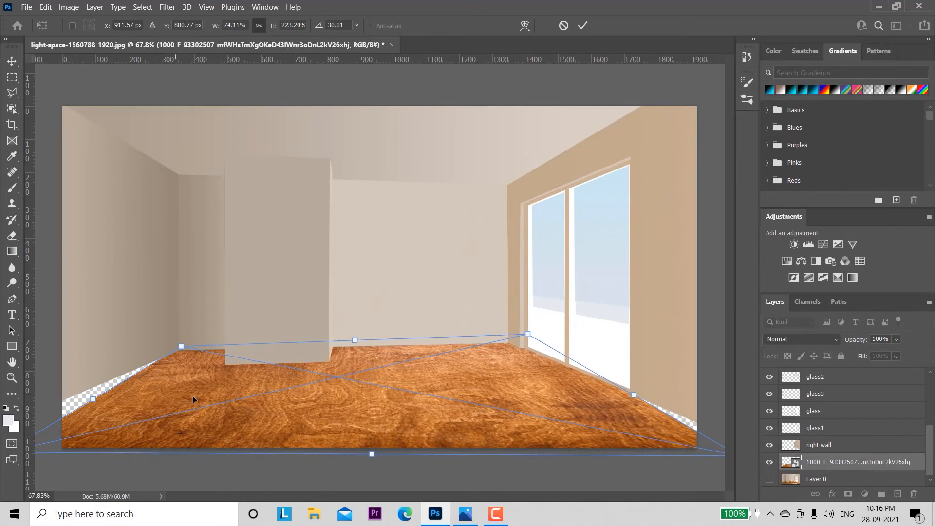
left_click(583, 26)
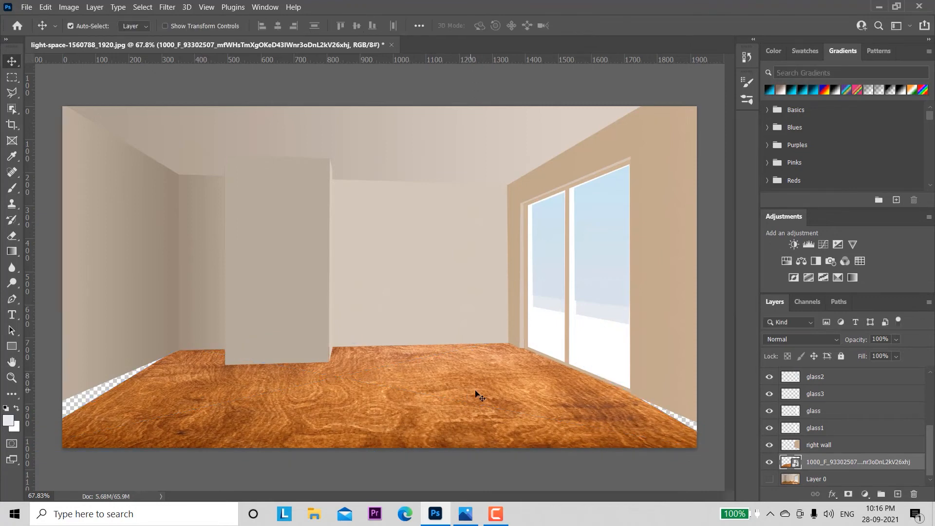
- Transform the wood texture again in Perspective, widening its near edge to cover the gaps along both side walls
key("z")
left_click_drag(446, 396, 439, 390)
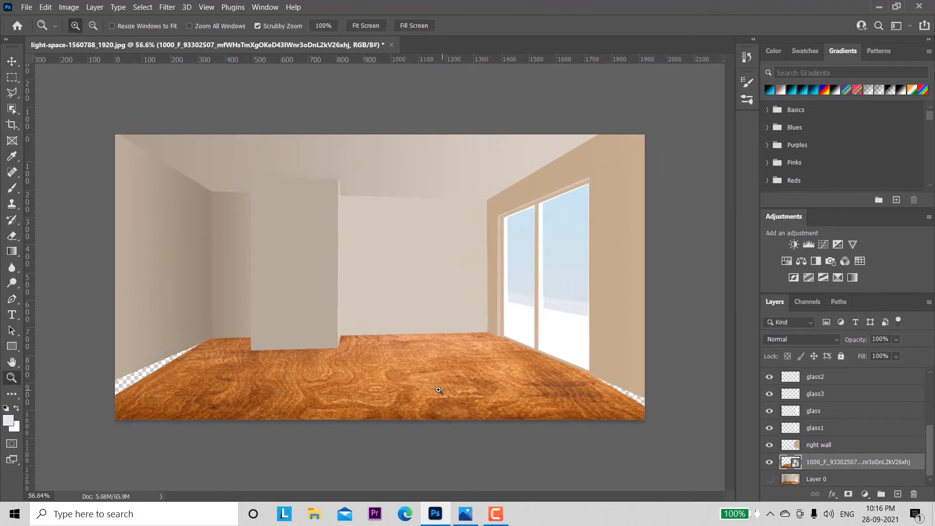
key("v")
key("ctrl")
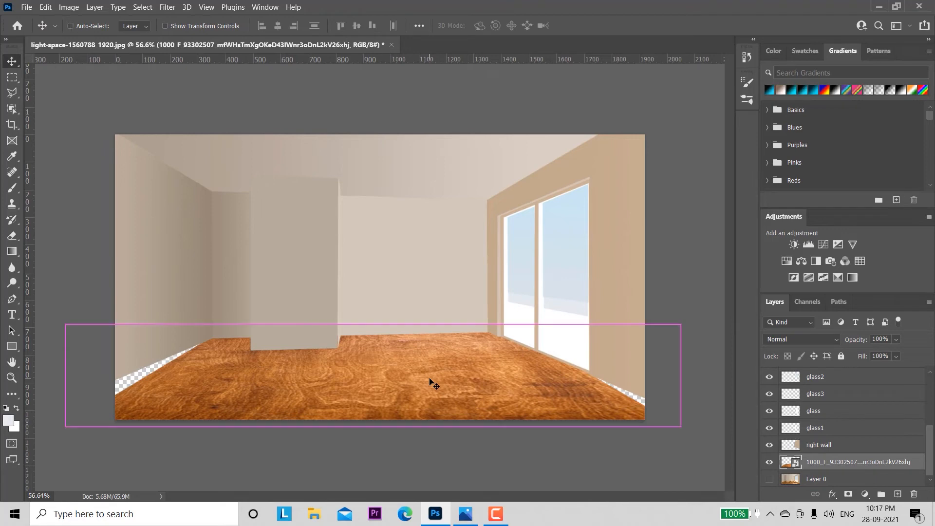
key("ctrl+t")
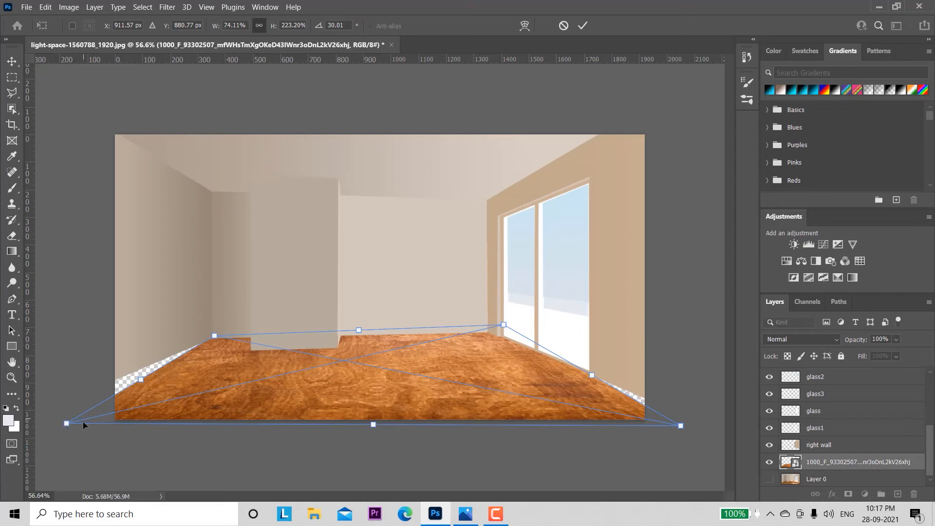
right_click(246, 369)
left_click(286, 228)
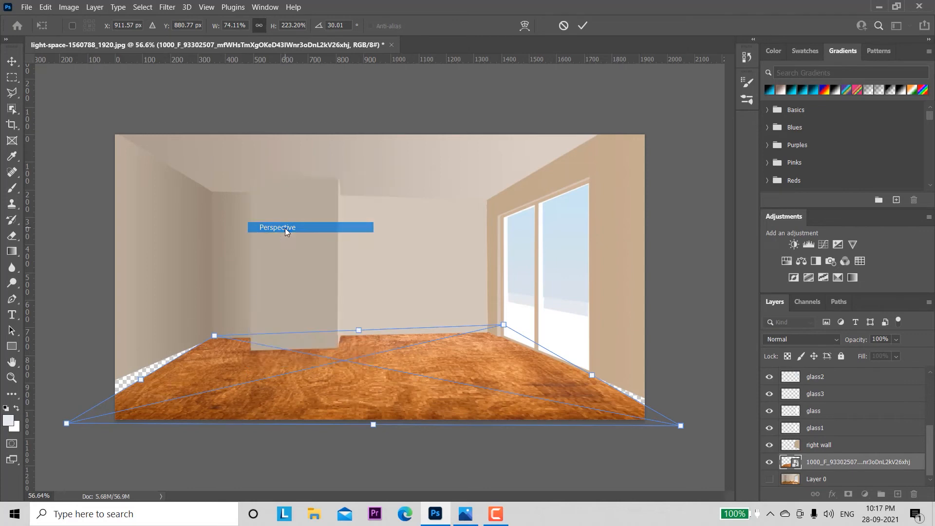
left_click_drag(66, 424, 6, 409)
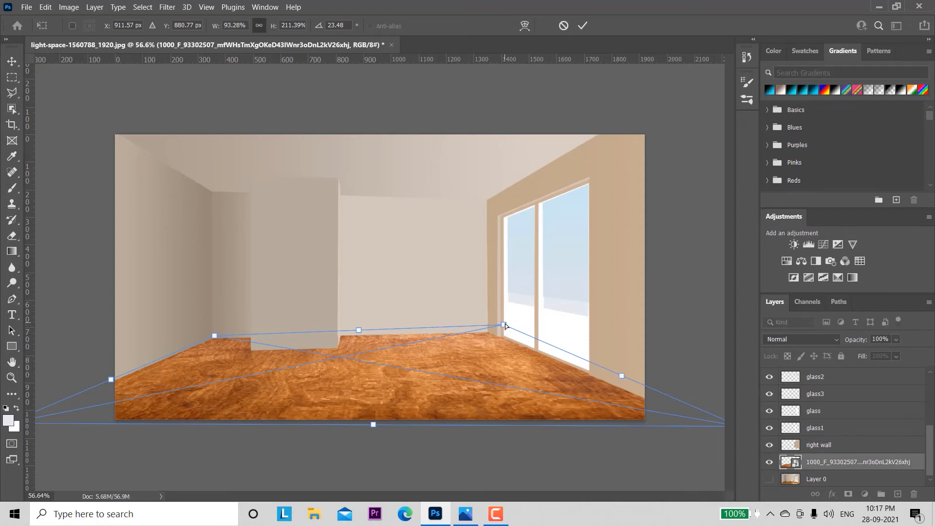
- Fine-tune the texture's far corners and skew its far and near edges to fit the floor outline, and apply the transform
left_click_drag(504, 324, 493, 335)
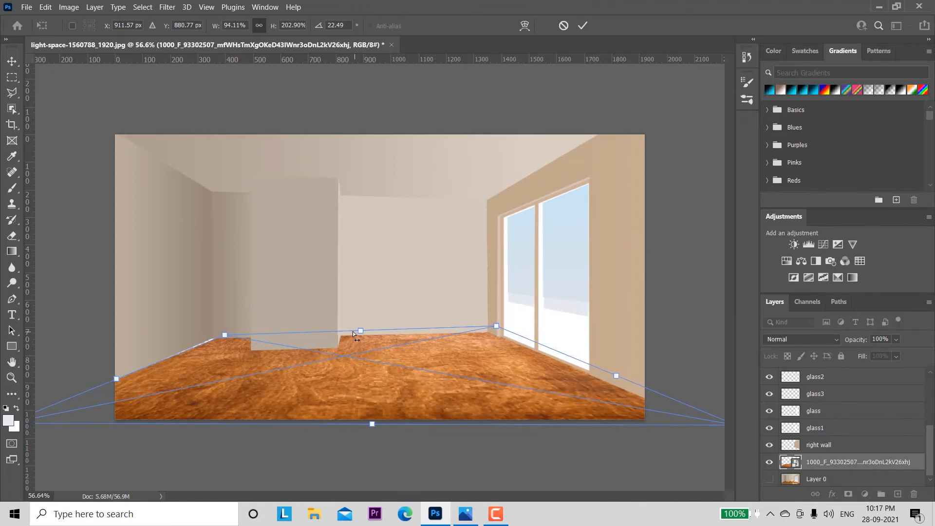
left_click_drag(223, 334, 220, 334)
left_click_drag(361, 334, 358, 343)
left_click_drag(372, 425, 369, 429)
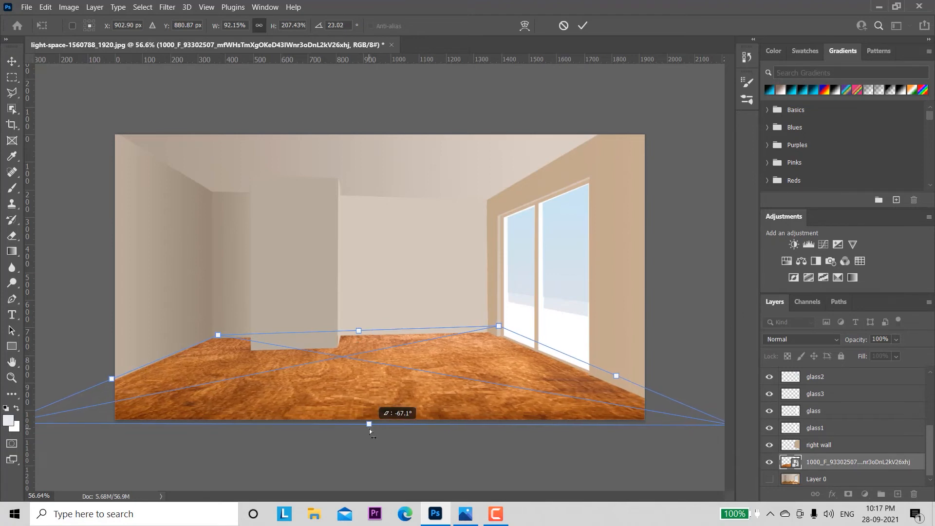
left_click_drag(370, 428, 369, 429)
left_click(584, 25)
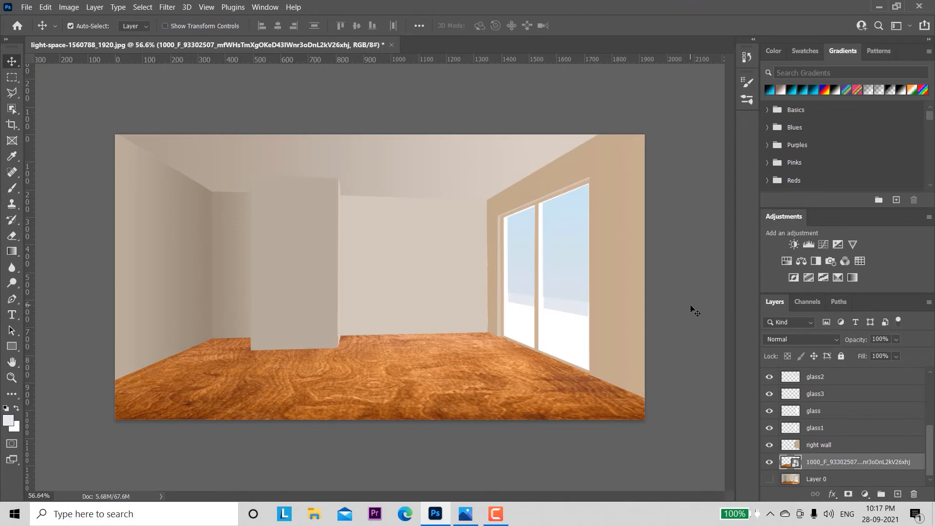
- Show Layer 0 and hide the wood texture layer to compare with the original floor
left_click_drag(929, 436, 931, 455)
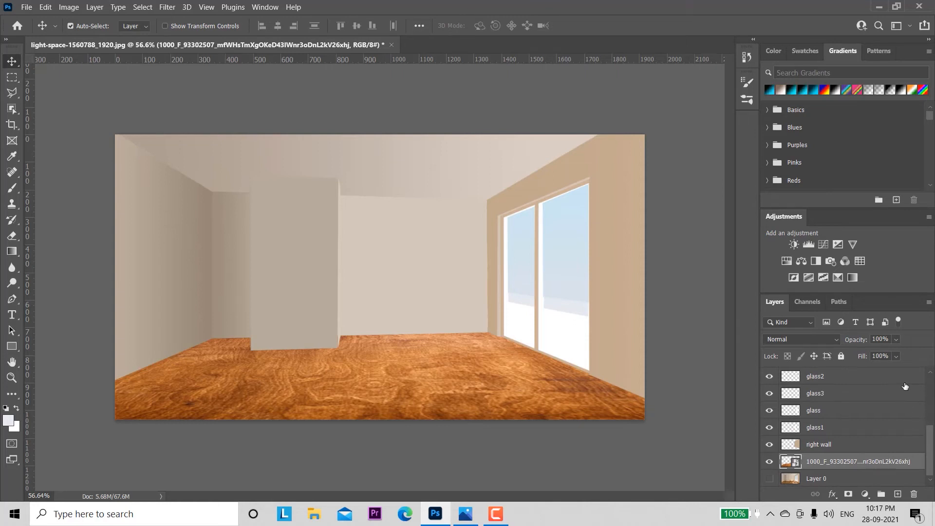
left_click(770, 478)
left_click(770, 461)
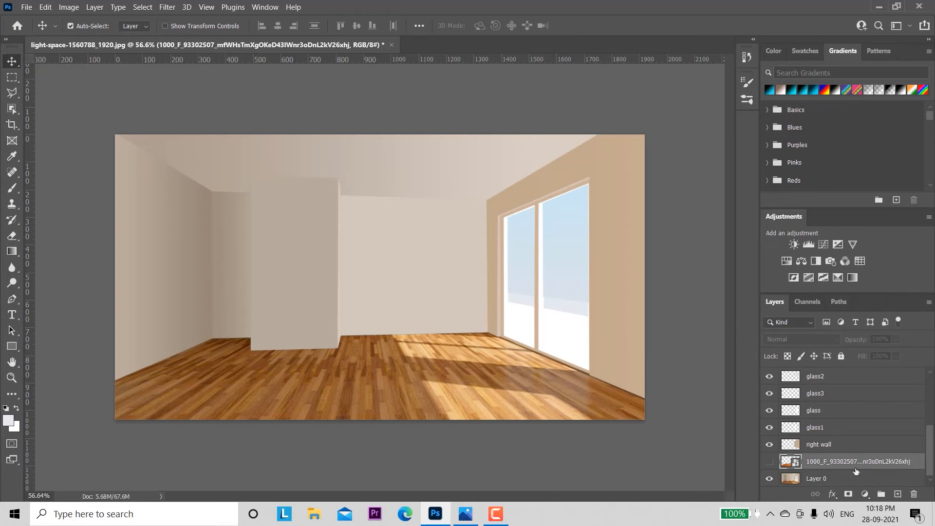
- Make the wood texture layer visible again and duplicate it
left_click(770, 462)
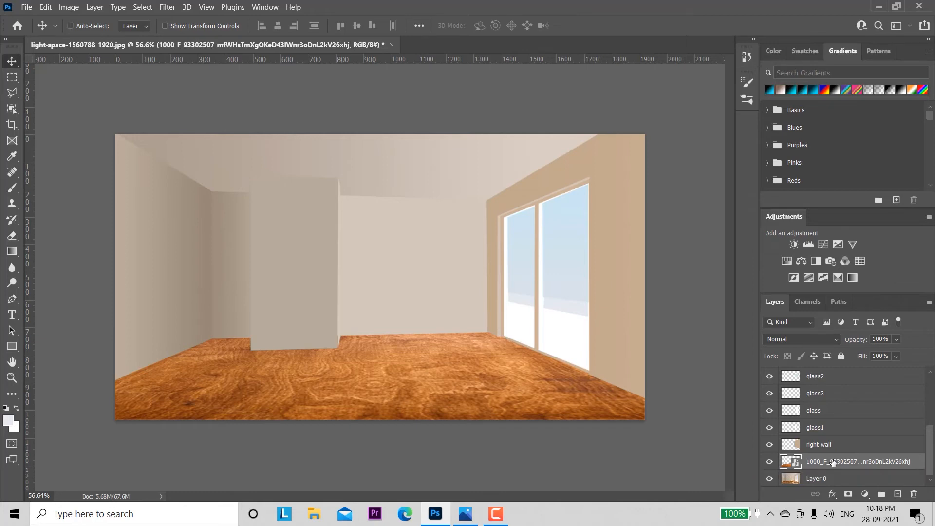
key("ctrl+j")
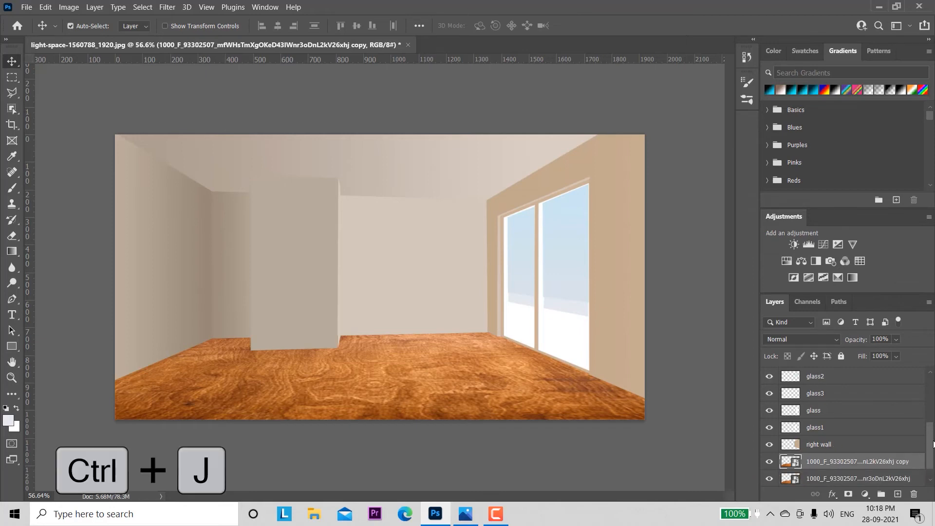
left_click_drag(930, 439, 929, 469)
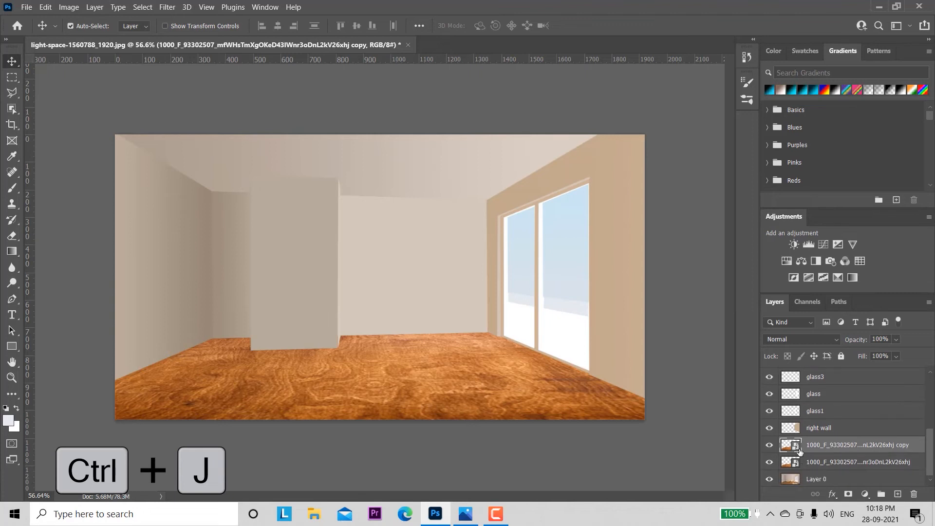
- Make Layer 0 the active layer and hide both wood texture layers
left_click(836, 479)
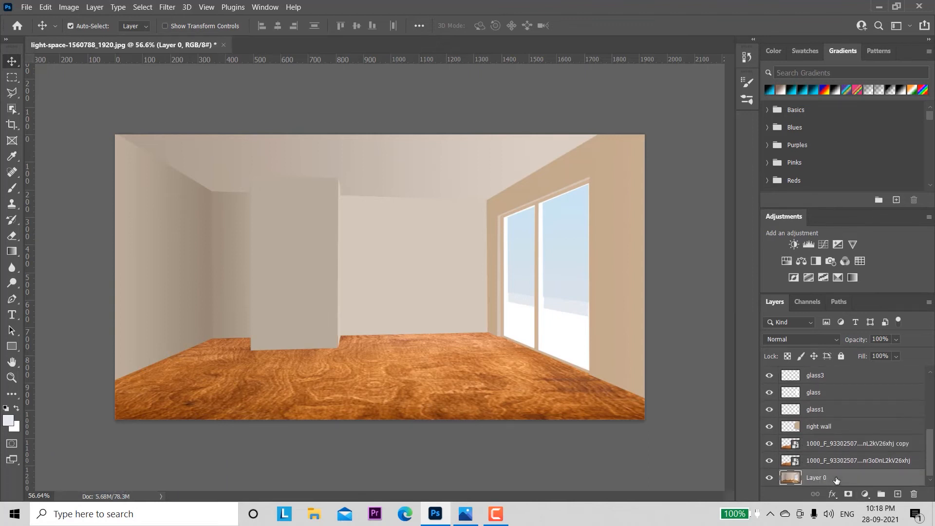
left_click(770, 460)
left_click(770, 443)
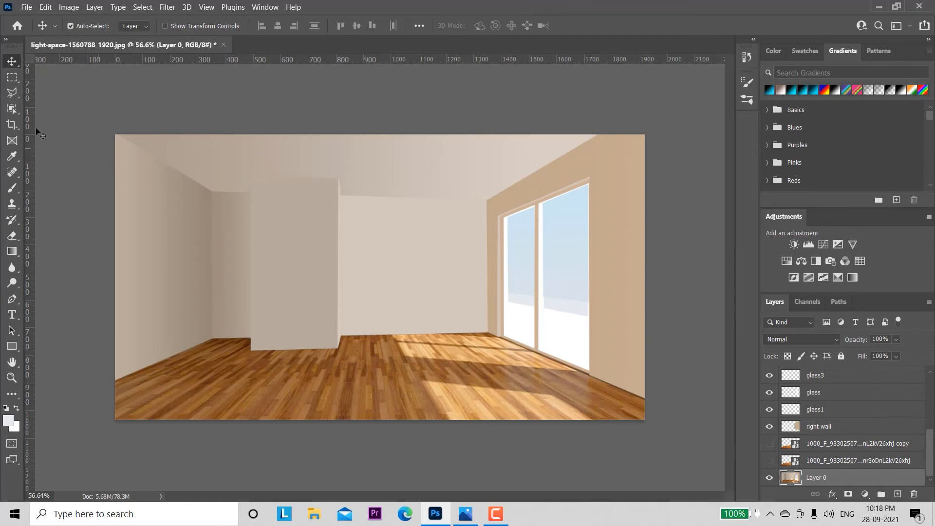
- Start a Polygonal Lasso outline at the back wall and trace the inner edges of the two far sunlight patches to the window frame
left_click(9, 94)
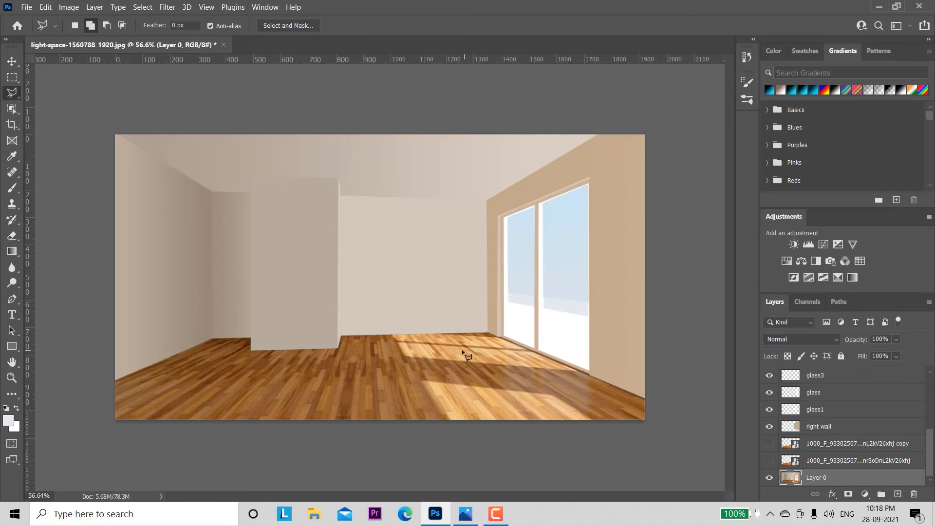
key("z")
left_click_drag(453, 363, 485, 412)
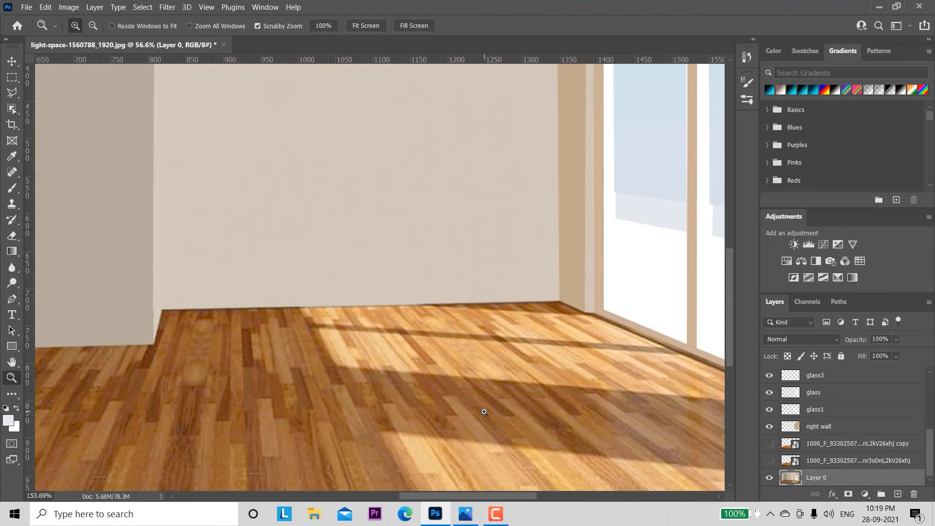
key("l")
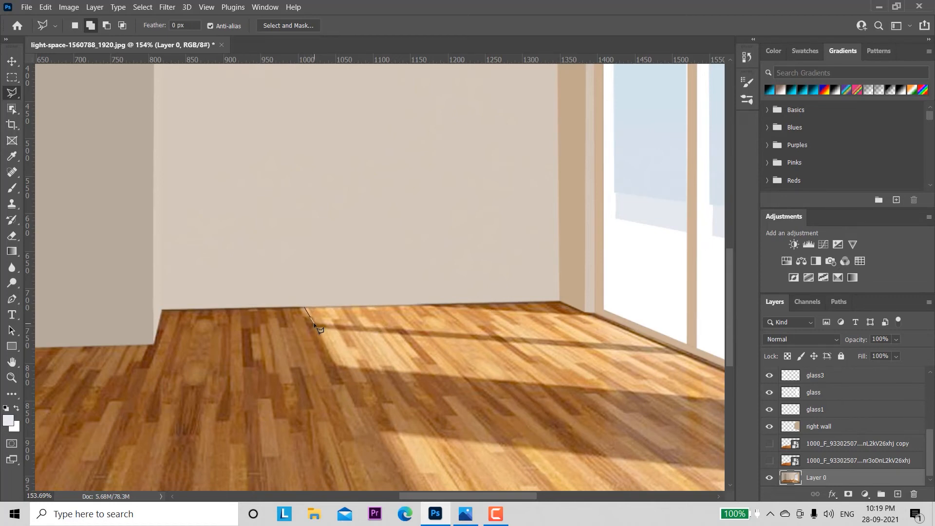
left_click(314, 323)
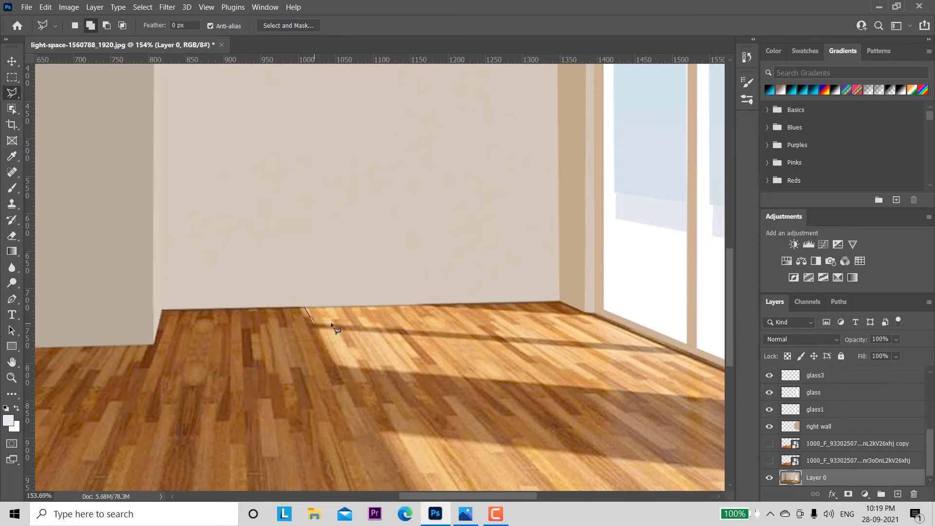
left_click(667, 349)
left_click(680, 353)
left_click(337, 366)
left_click_drag(513, 406, 255, 387)
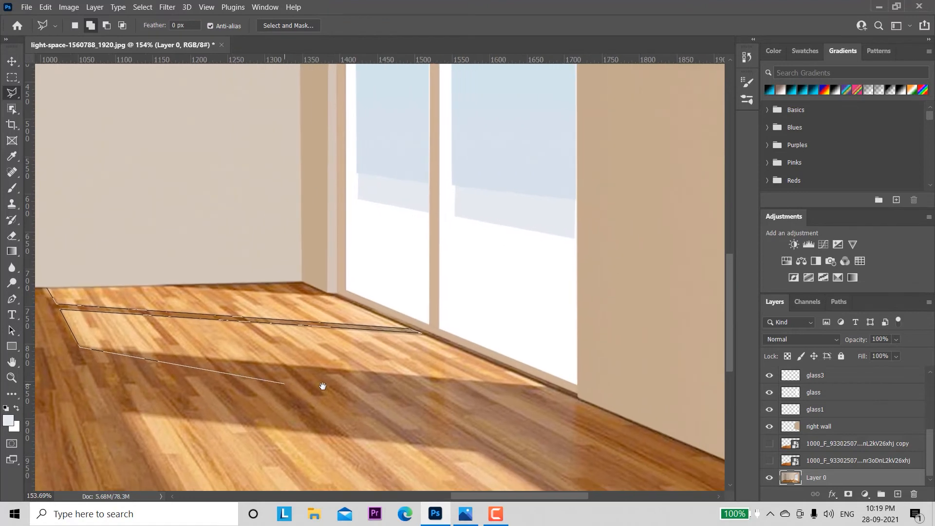
left_click(546, 386)
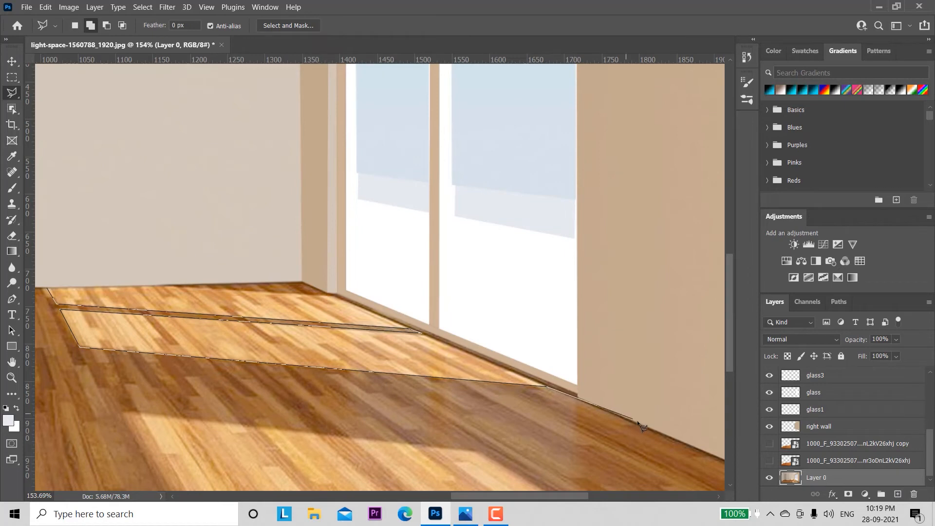
- Continue the lasso outline along the right wall's base, around the image's lower-right corner and up the near sunlight patch's right edge
mouse_move(685, 458)
left_mouse_down()
mouse_move(463, 361)
mouse_move(477, 366)
left_mouse_up()
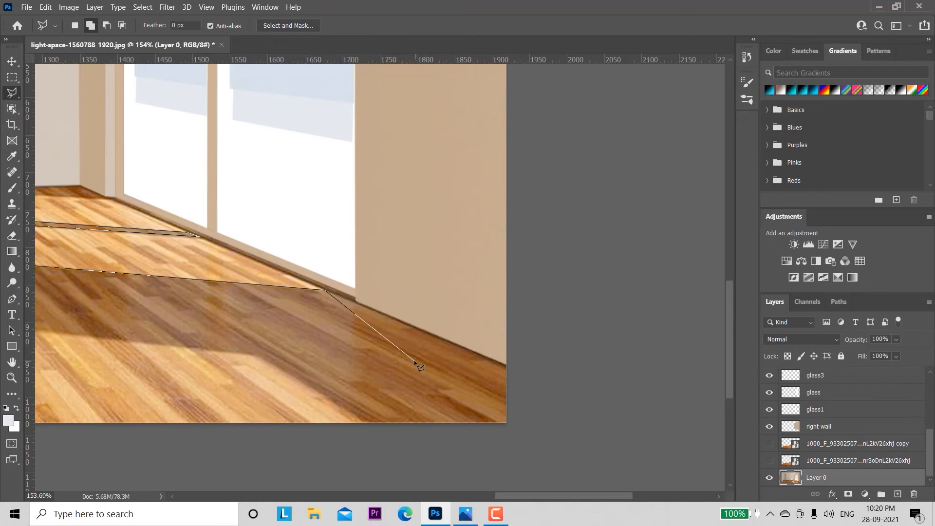
left_click(327, 292)
left_click(507, 366)
left_click(505, 422)
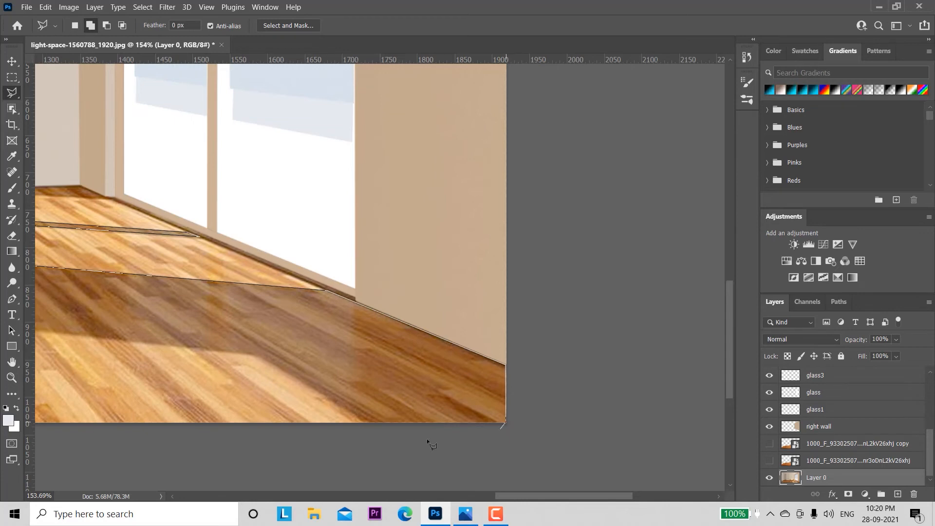
left_click(361, 423)
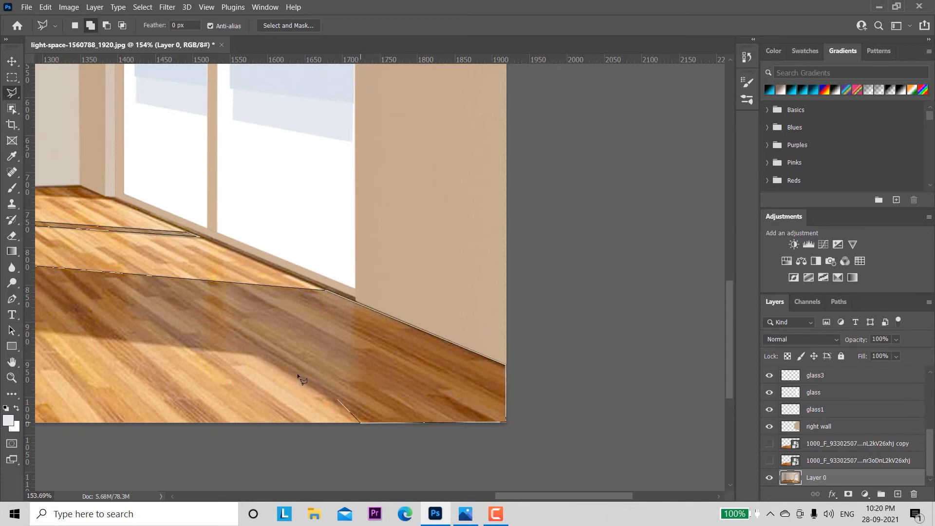
left_click(253, 357)
- Trace the near sunlight patch's far and left edges, and extend the outline along the image's bottom edge to its lower-left corner
mouse_move(177, 355)
left_mouse_down()
mouse_move(217, 368)
mouse_move(574, 364)
left_mouse_up()
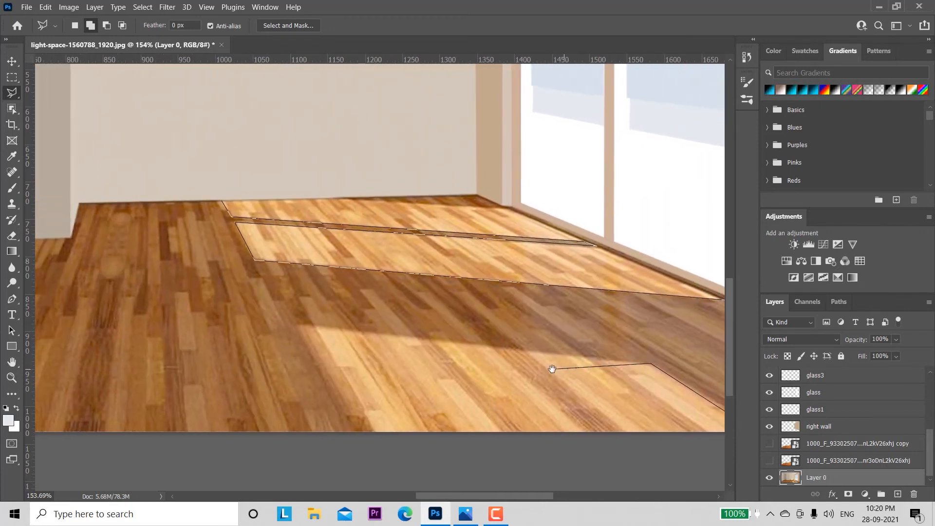
left_click(299, 327)
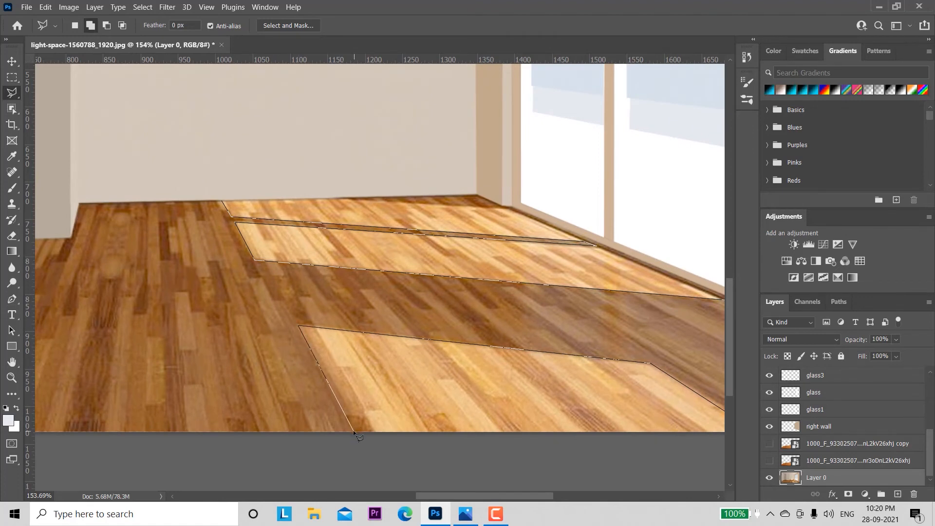
left_click_drag(104, 409, 597, 393)
left_click_drag(122, 395, 409, 397)
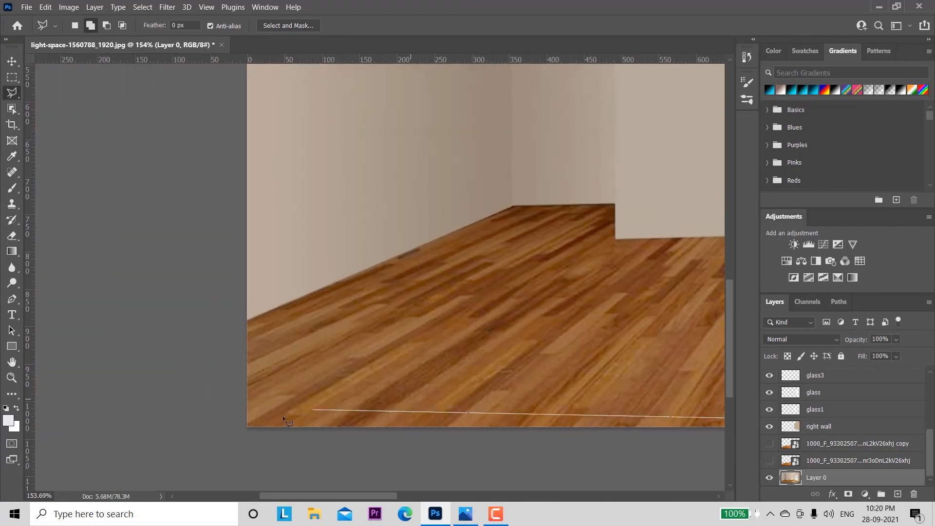
left_click(246, 428)
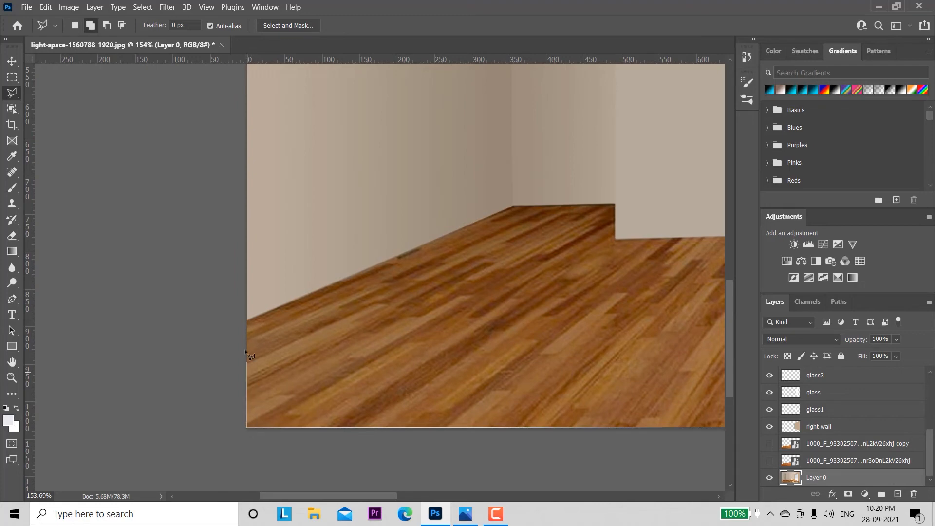
- Trace the outline along the left wall's base and the recess beside the pillar, down to the pillar's near-left corner
left_click(246, 319)
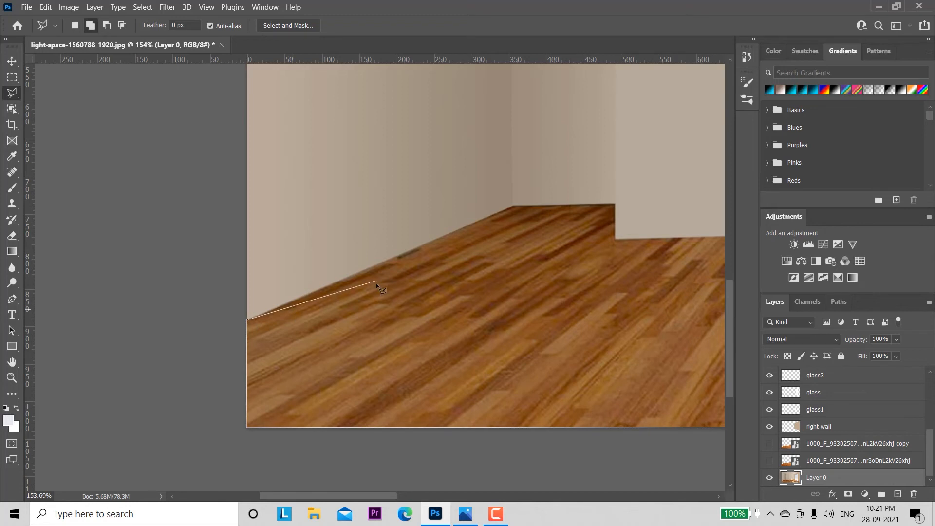
left_click(515, 207)
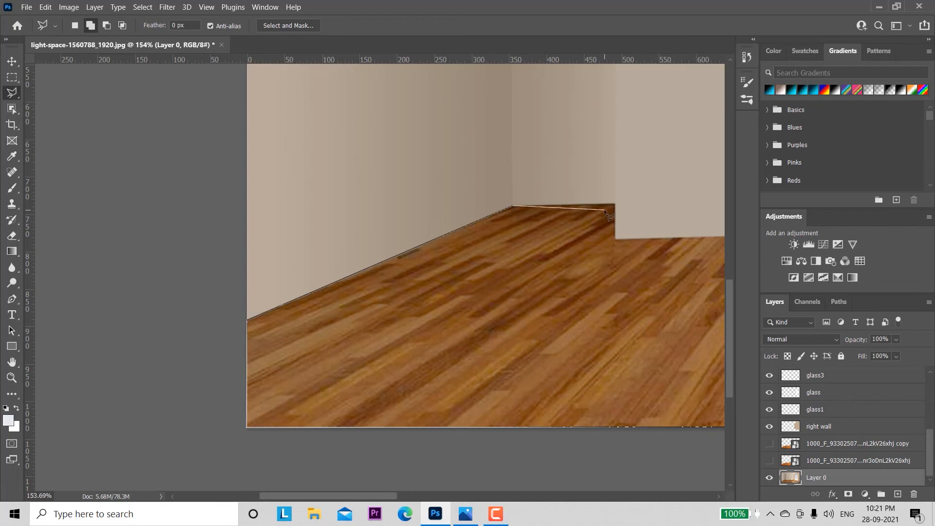
scroll(610, 216, "up", 1)
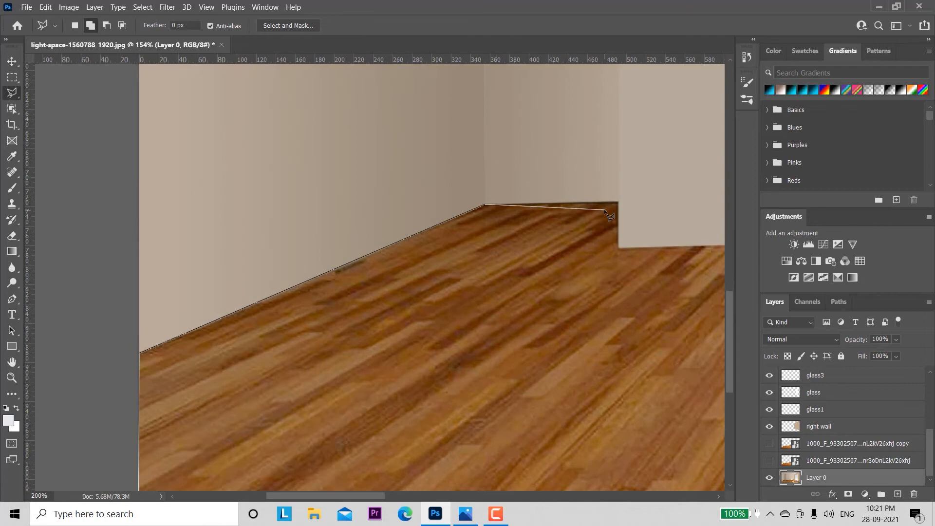
scroll(610, 216, "up", 1)
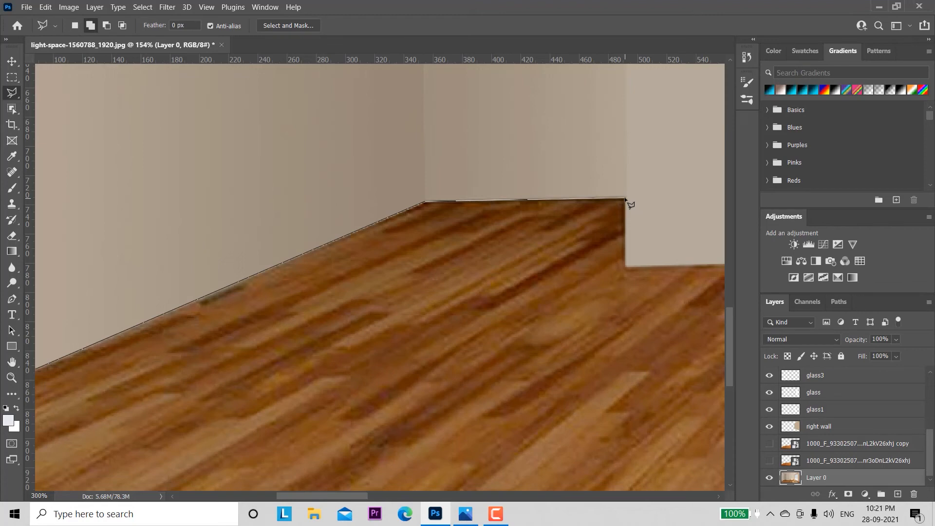
left_click(625, 199)
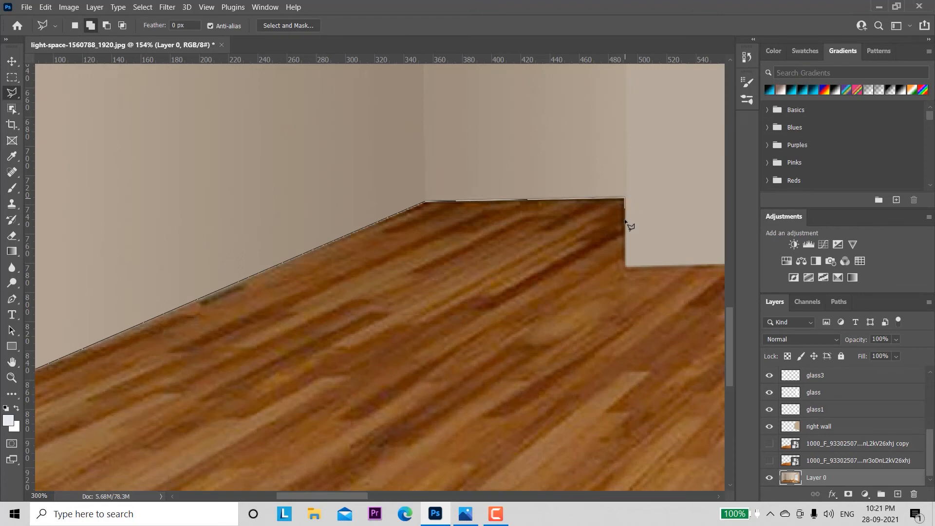
left_click(626, 266)
key("BackSpace")
- Trace around the pillar's base and along the back wall, and close the shaded-floor selection at its starting point
left_click_drag(596, 280, 106, 308)
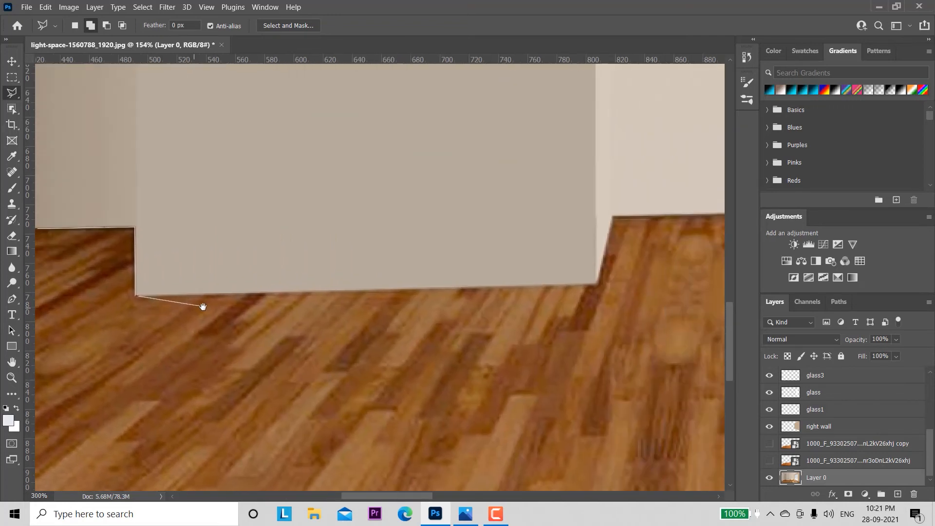
left_click(595, 287)
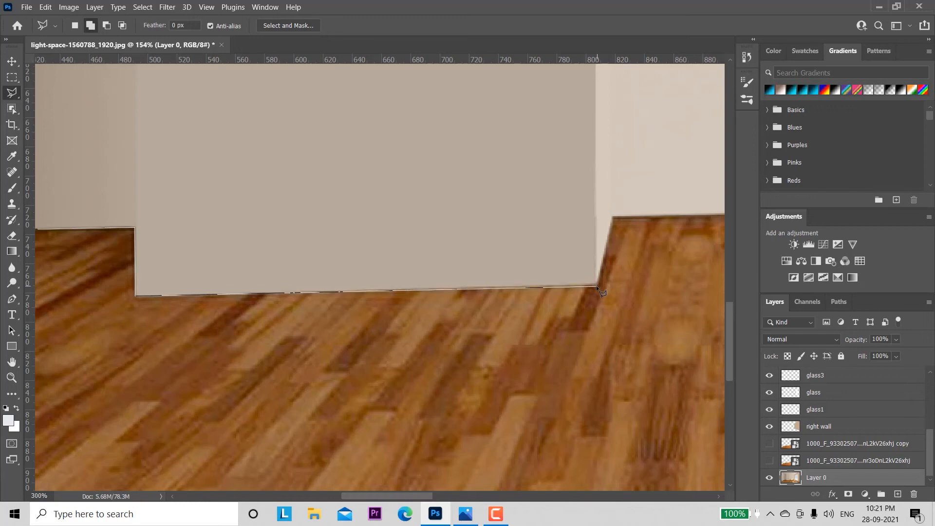
left_click(598, 283)
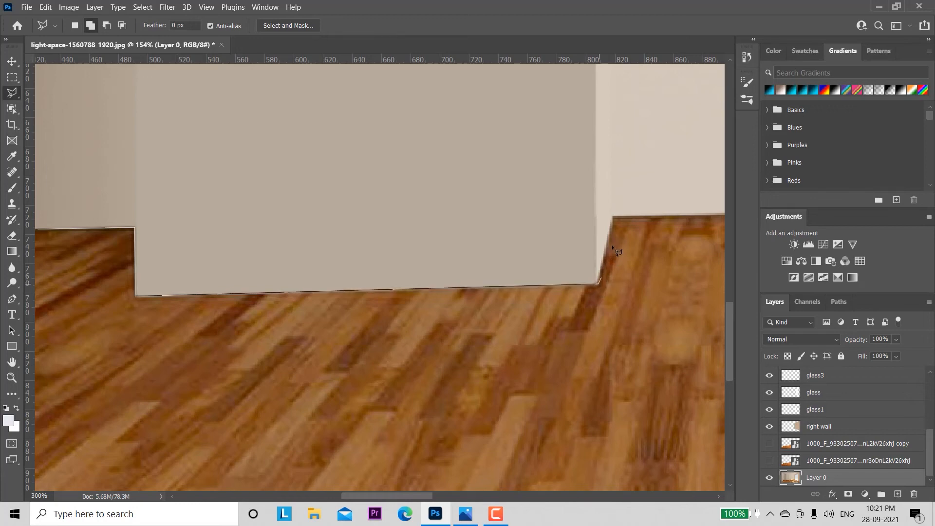
left_click(613, 217)
mouse_move(675, 221)
left_mouse_down()
mouse_move(320, 282)
mouse_move(302, 265)
left_mouse_up()
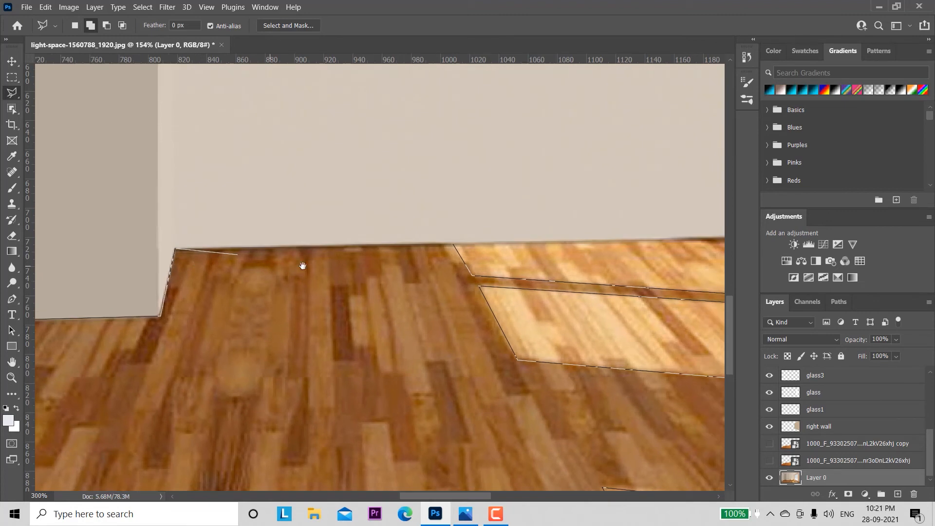
left_click(456, 245)
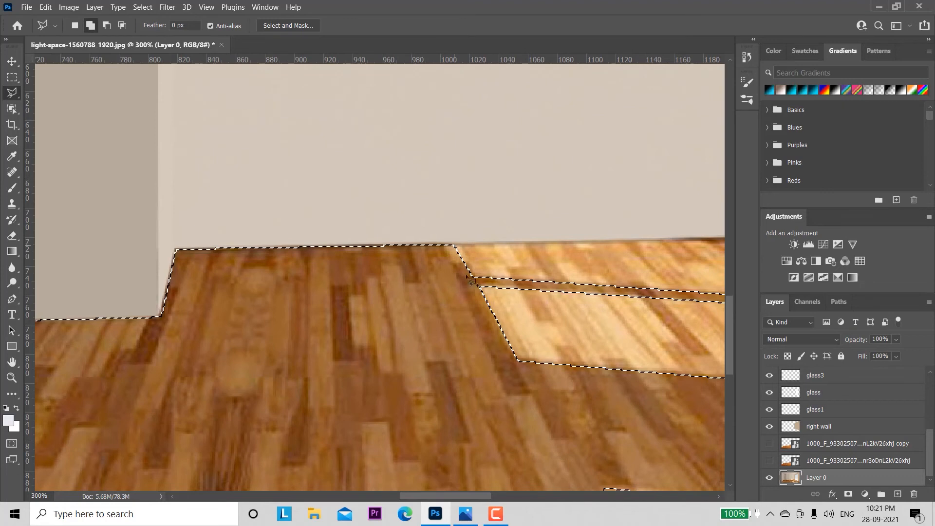
- Copy the selected shaded floor of Layer 0 to a new layer and rename it floor
key("z")
left_click_drag(489, 383, 428, 295)
key("l")
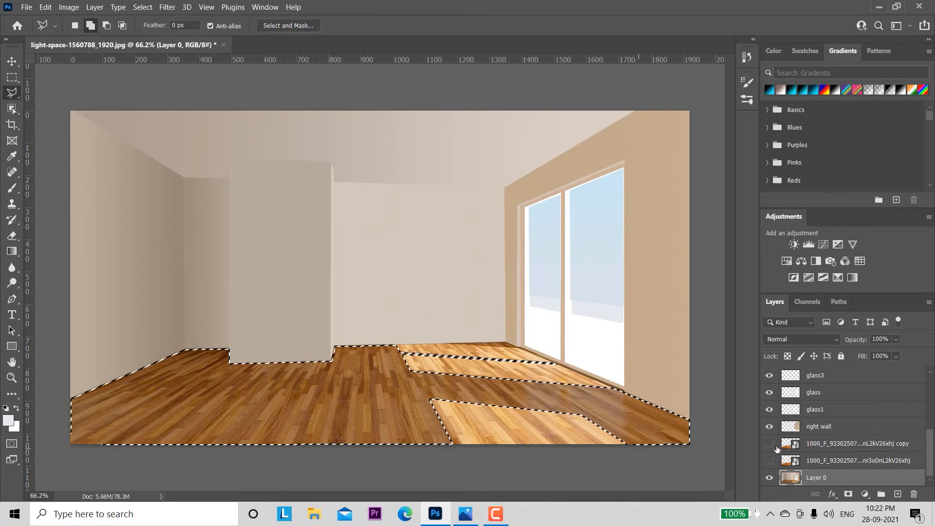
key("ctrl+j")
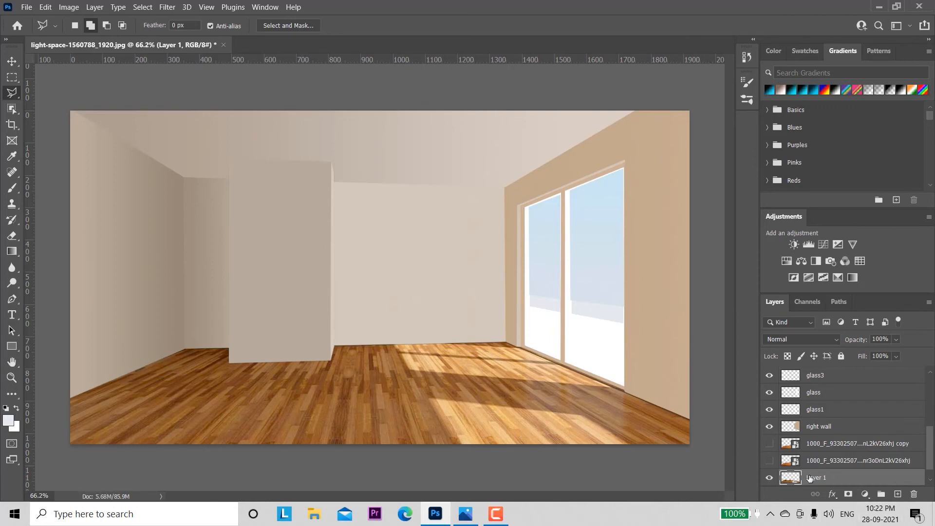
double_click(822, 478)
type("floor")
key("Return")
- Show the original wood texture layer and mask it with the shaded-floor selection, leaving out the sunlight patches
scroll(923, 446, "down", 1)
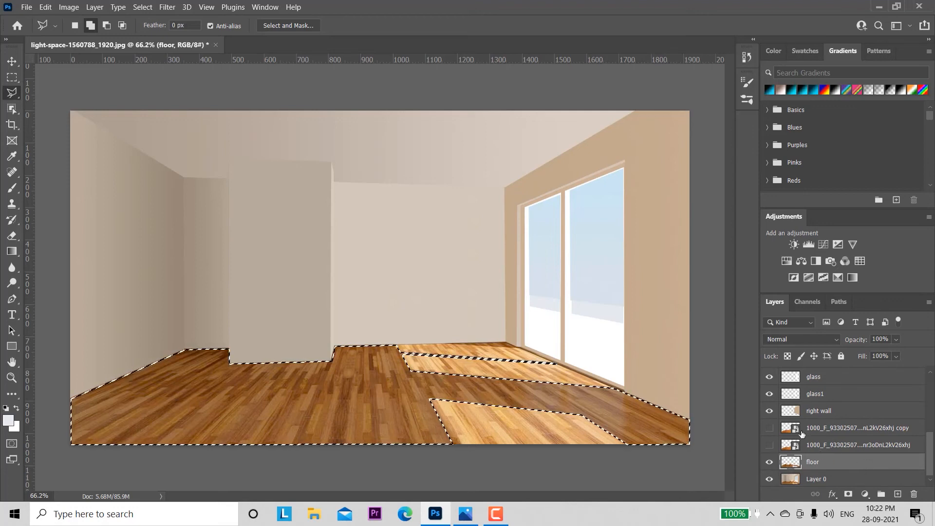
left_click(769, 445)
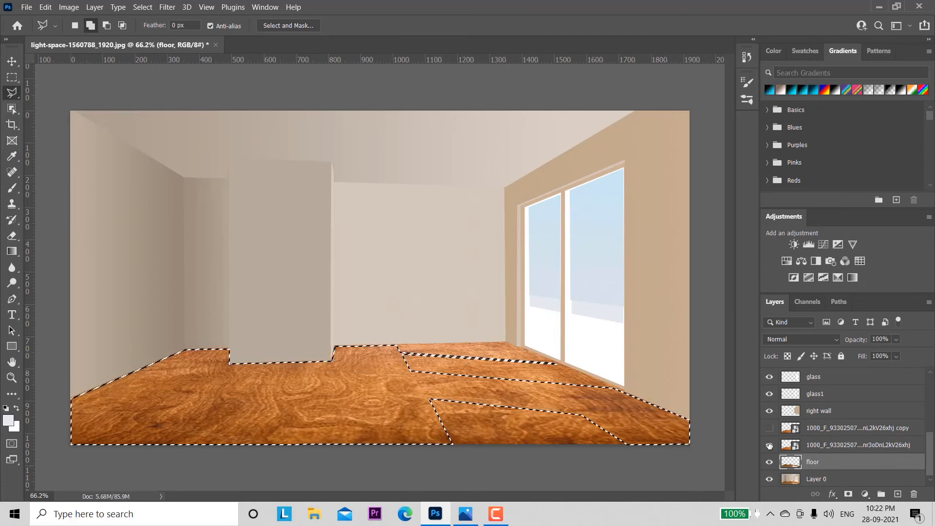
left_click(827, 446)
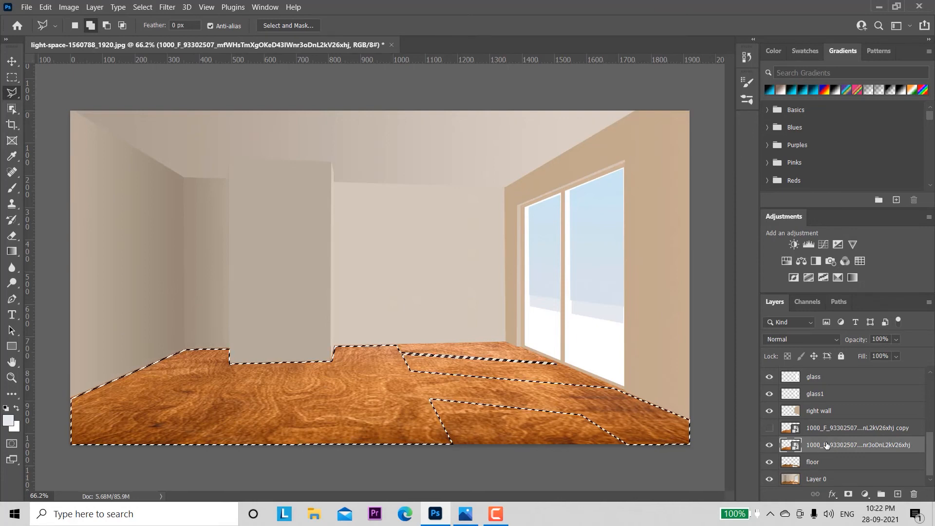
left_click(847, 495)
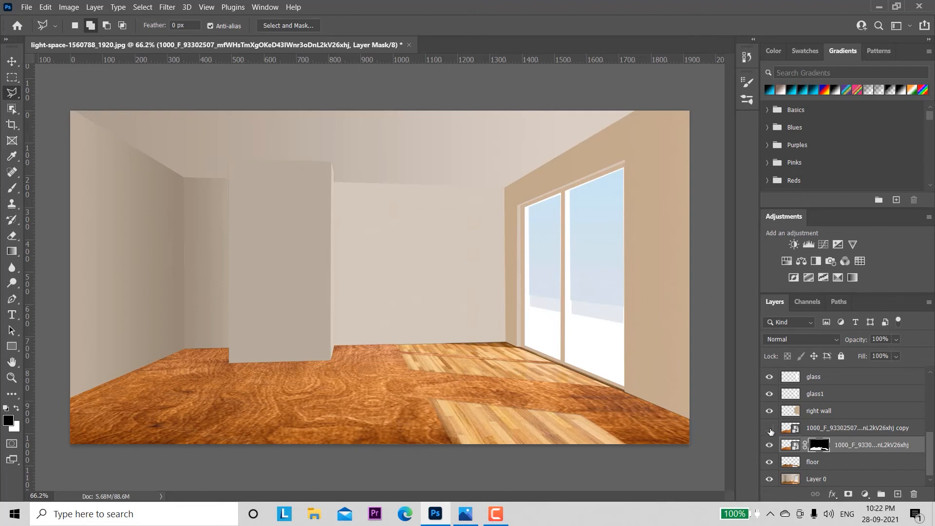
- Toggle the wood texture copy to check the masked floor, leave the copy visible, and hide Layer 0
left_click(770, 428)
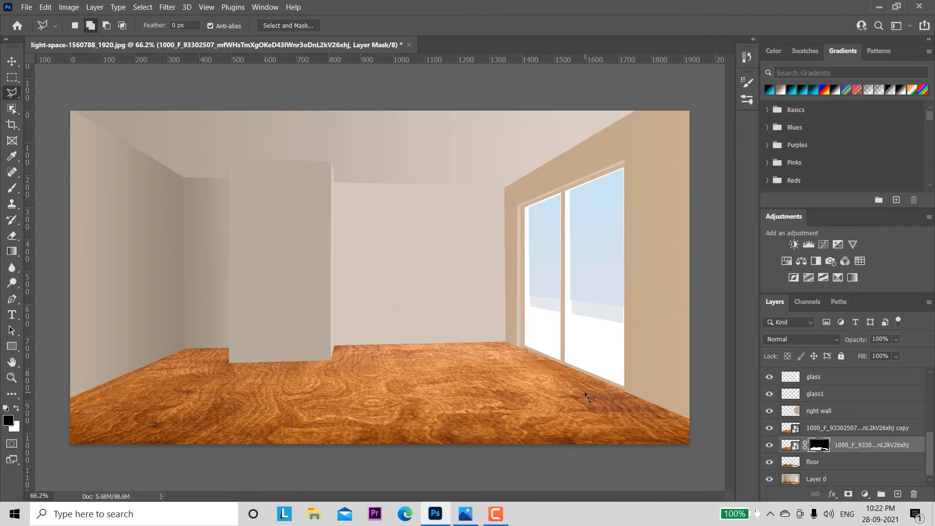
left_click(770, 428)
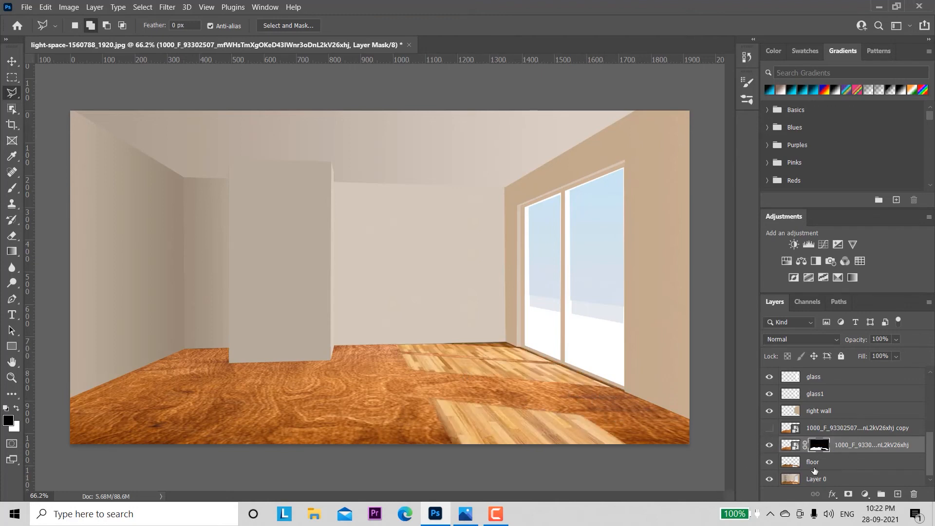
left_click(770, 427)
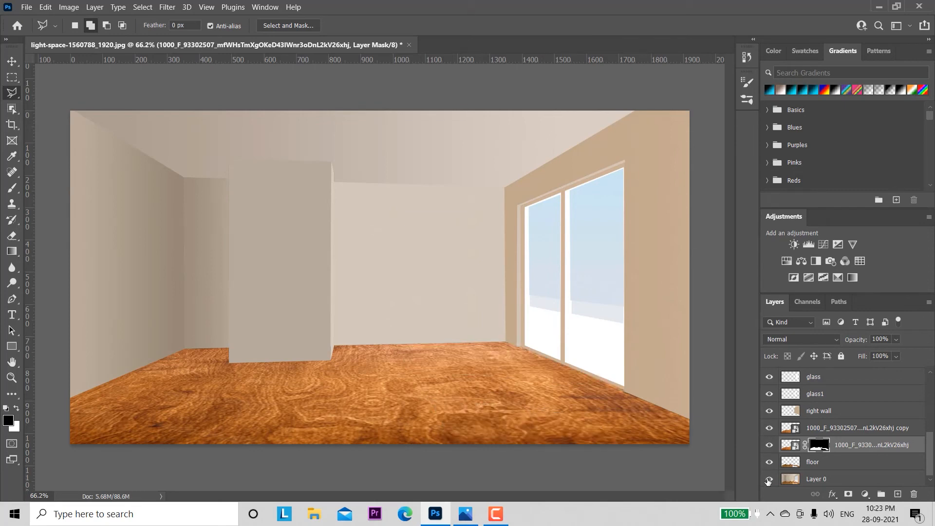
left_click(823, 479)
left_click(770, 478)
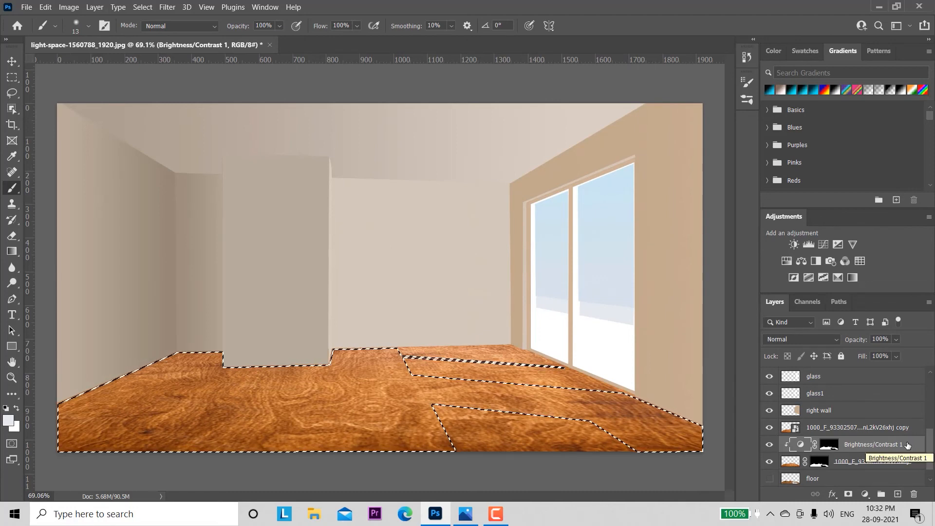
- Make the wood texture copy the active layer and hide it to expose the sunlight patch gaps
left_click(843, 428)
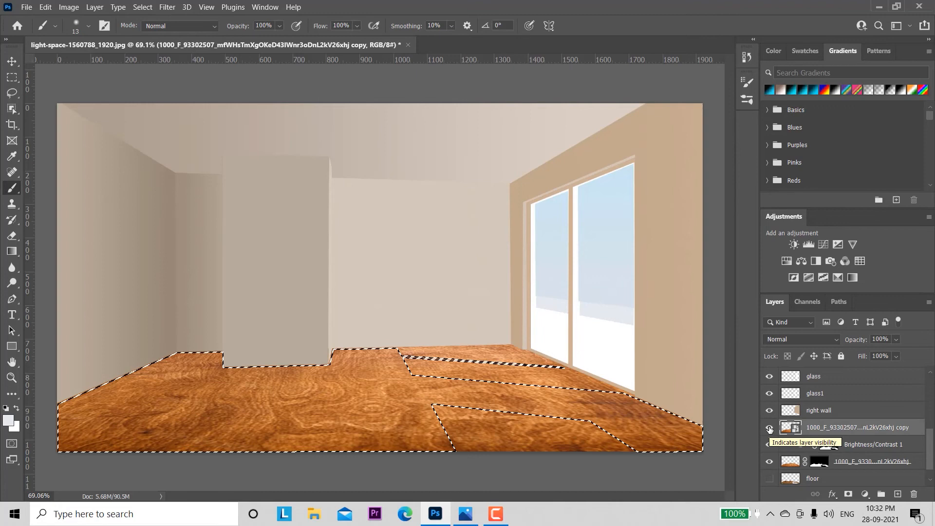
left_click(770, 427)
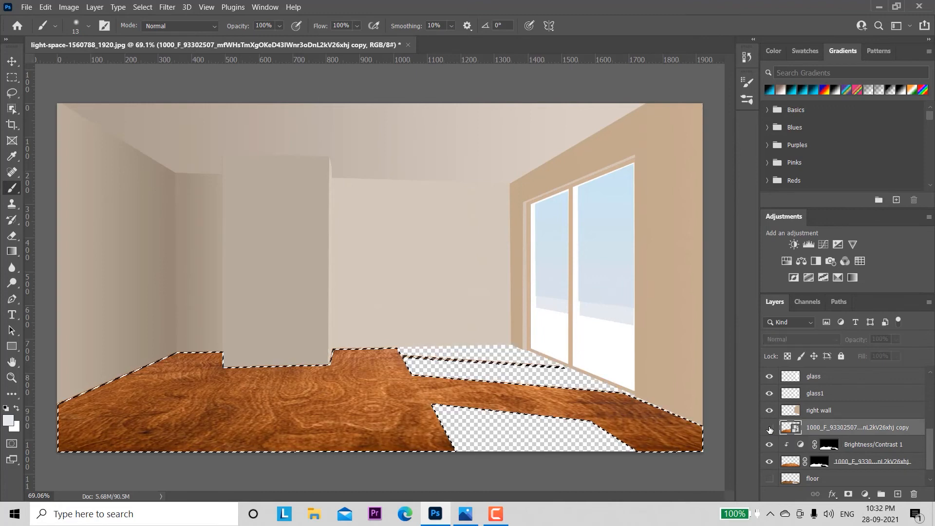
- Set the brightness of the Brightness/Contrast 1 adjustment on the masked wood floor to -22
double_click(800, 444)
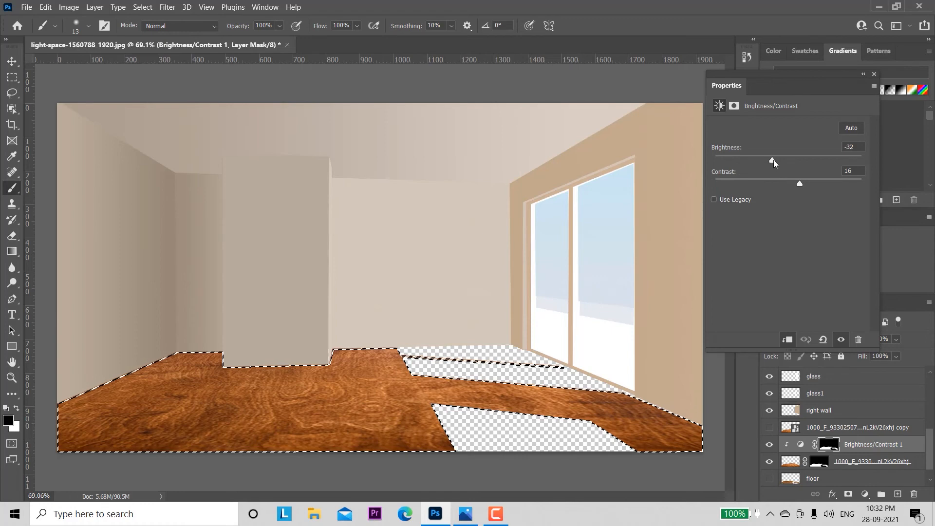
left_click_drag(766, 159, 775, 160)
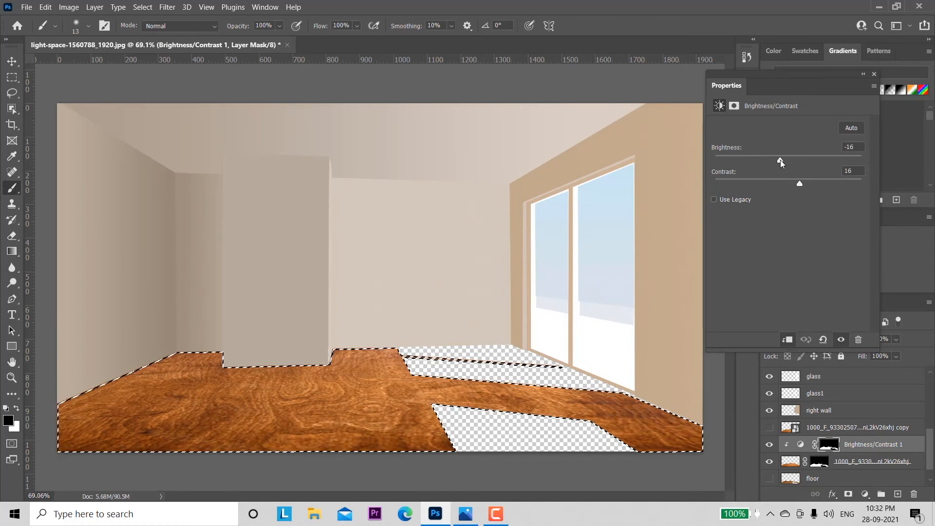
left_click_drag(777, 160, 776, 161)
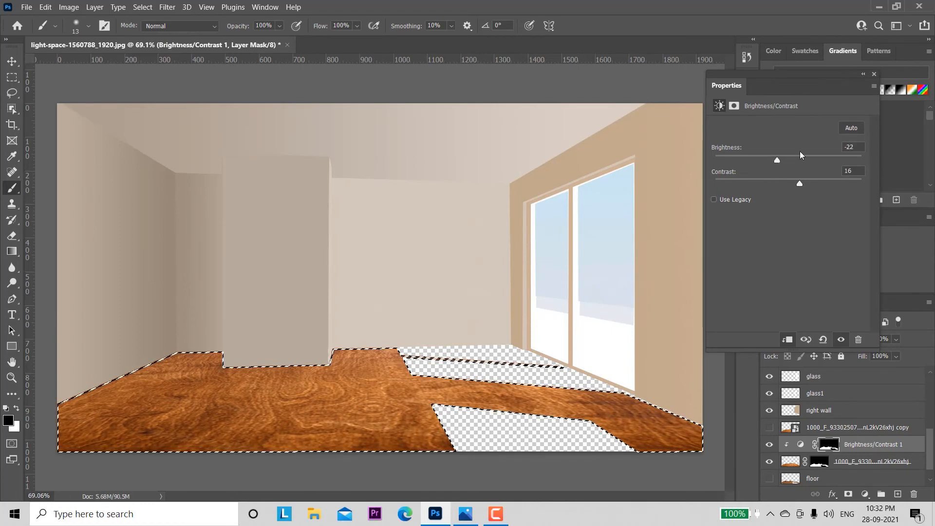
left_click(874, 76)
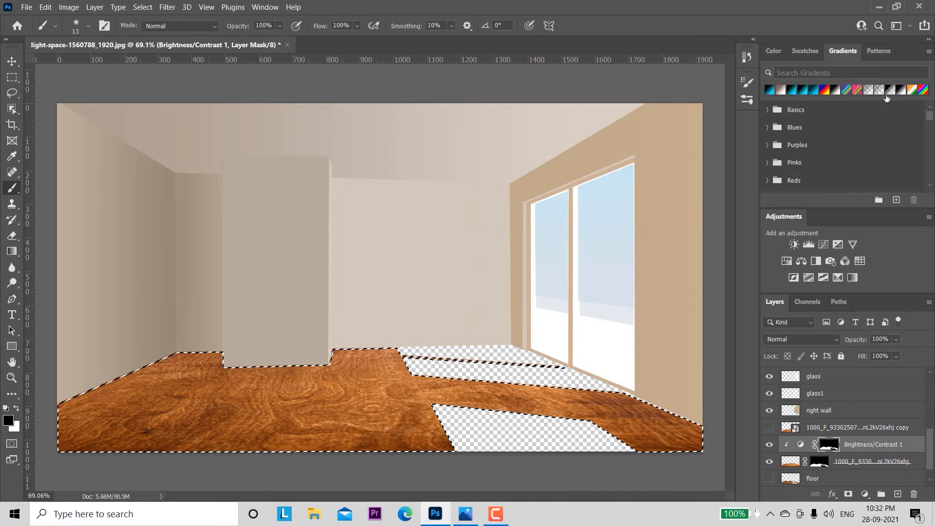
- Show the wood texture copy and move it below the masked wood texture layer to fill the sunlight patches
left_click(770, 429)
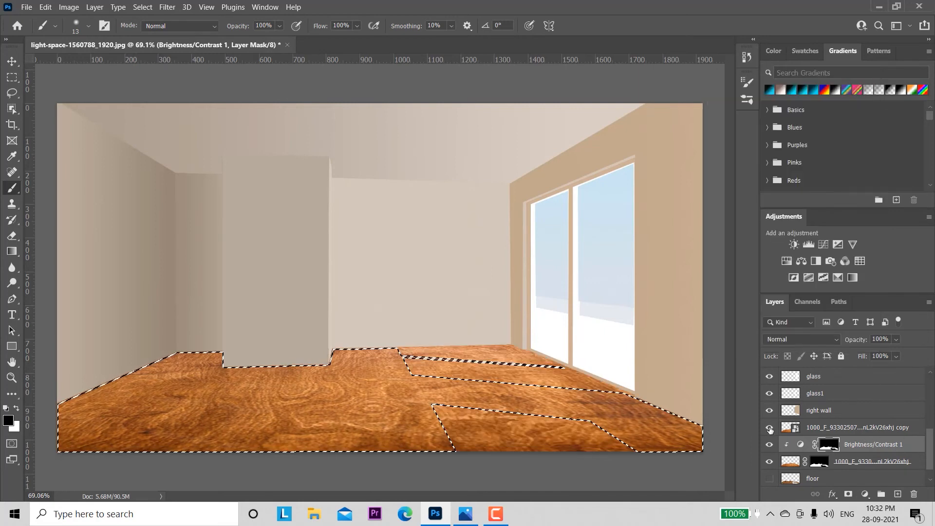
left_click(870, 427)
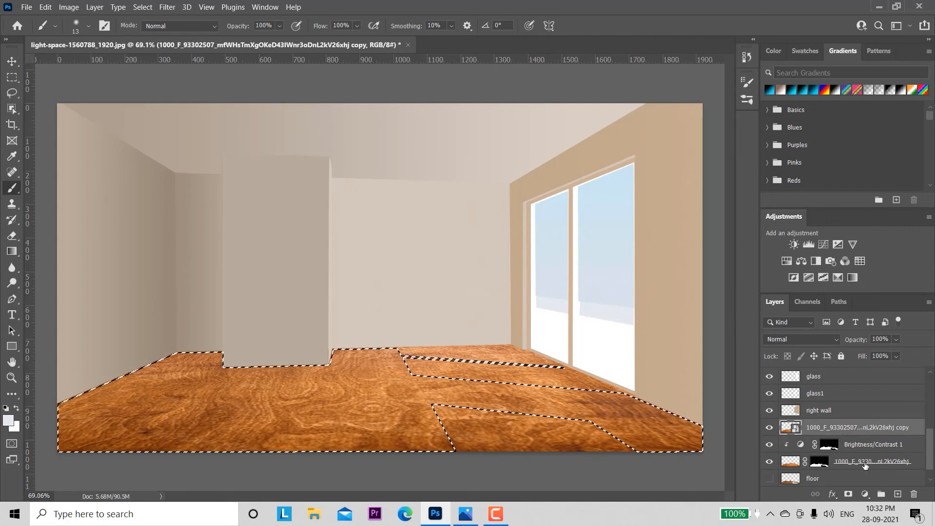
left_click_drag(870, 427, 871, 464)
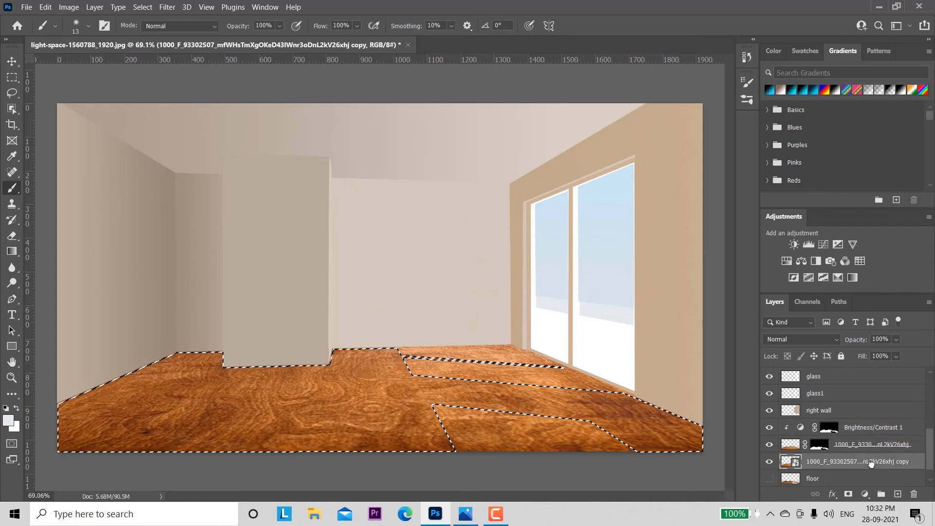
- Set Brightness/Contrast 1 to brightness -56 and contrast 1 to darken the shaded floor, and clear the selection
left_click(799, 429)
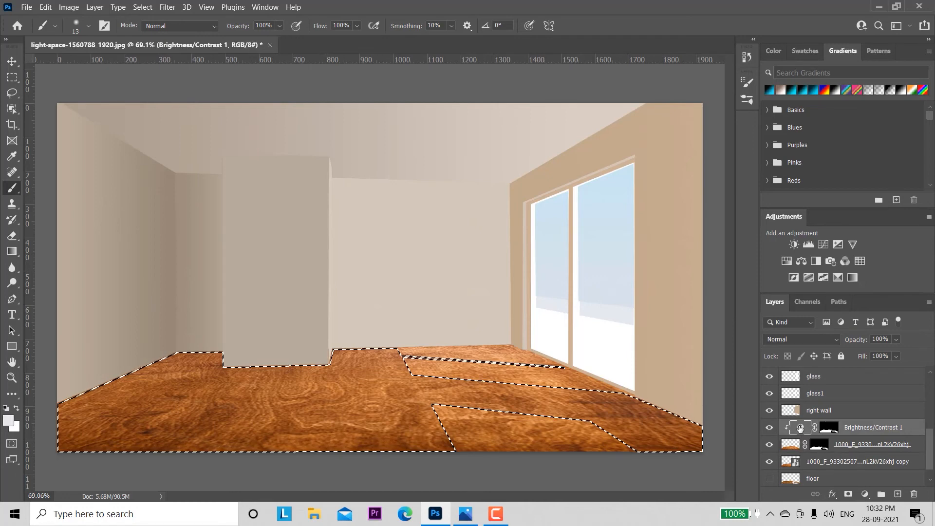
double_click(799, 427)
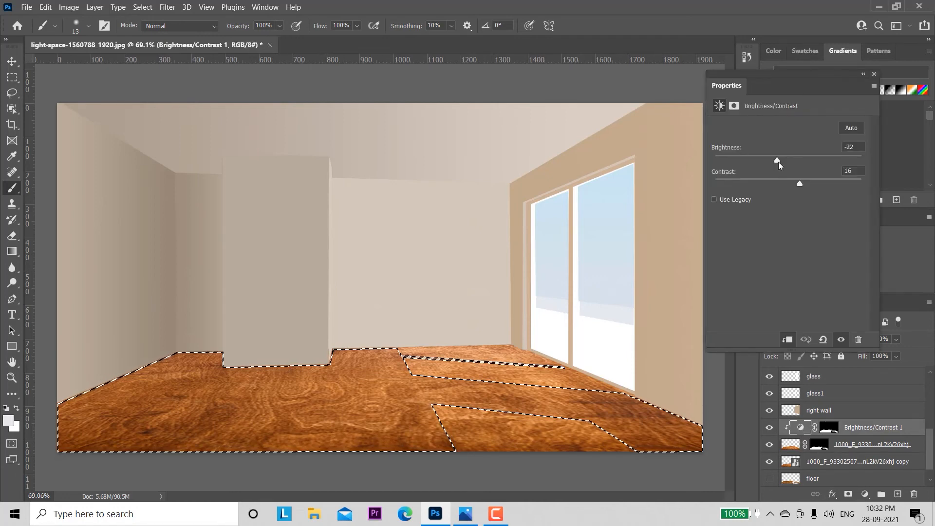
left_click_drag(778, 164, 759, 168)
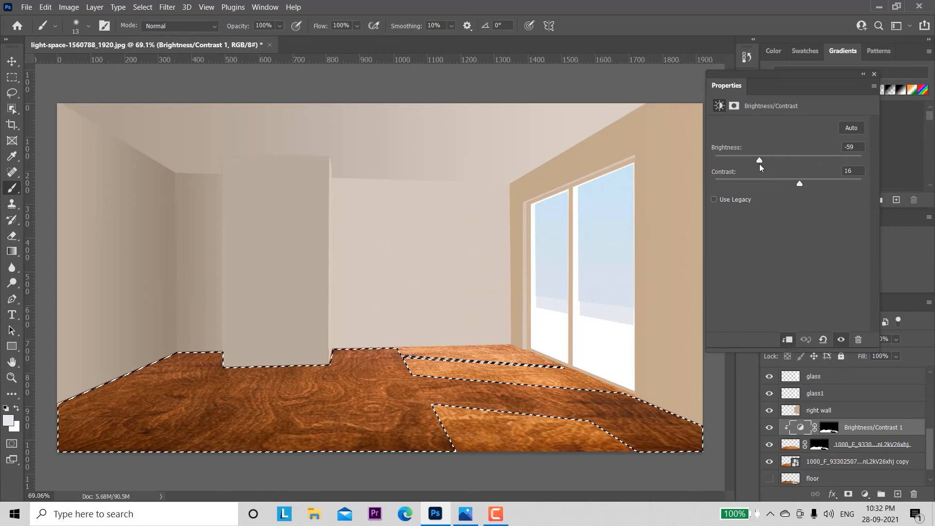
left_click_drag(762, 168, 763, 168)
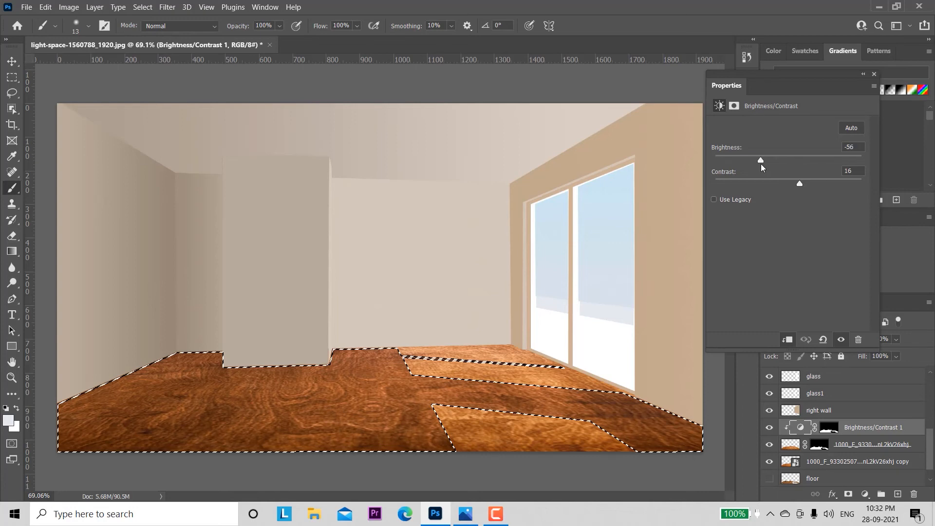
left_click(734, 107)
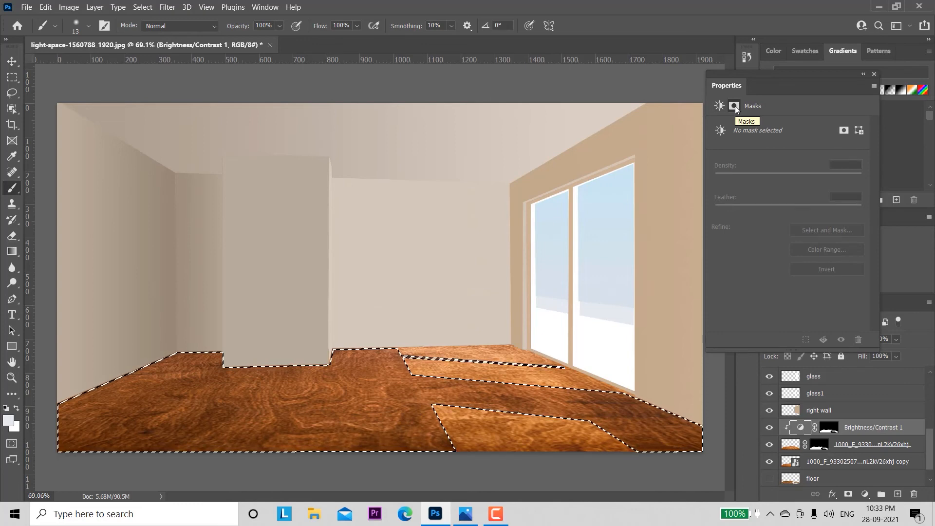
left_click(719, 106)
mouse_move(773, 185)
left_mouse_down()
mouse_move(814, 189)
mouse_move(789, 189)
left_mouse_up()
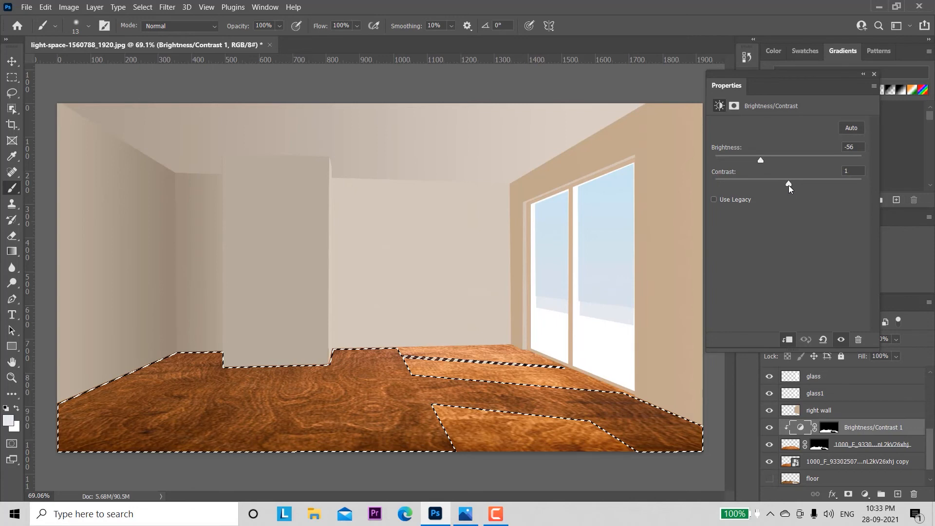
left_click(874, 74)
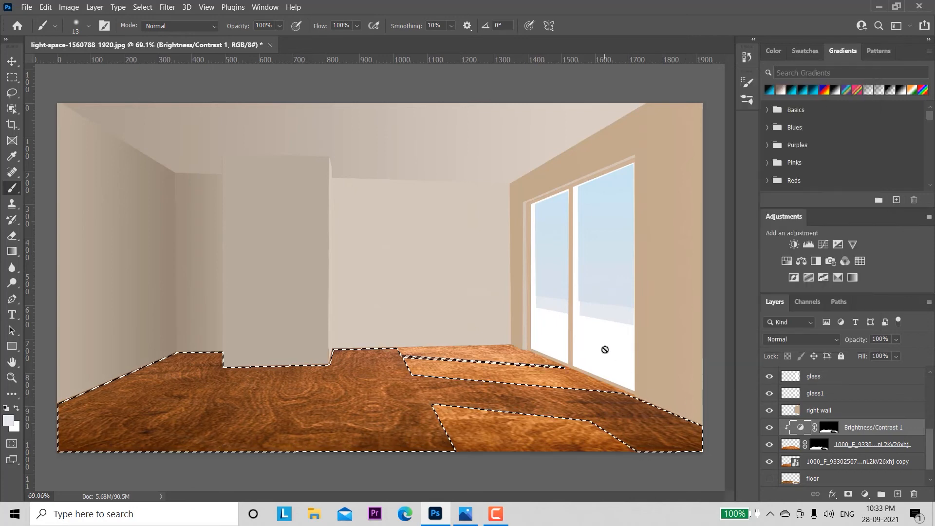
key("ctrl+d")
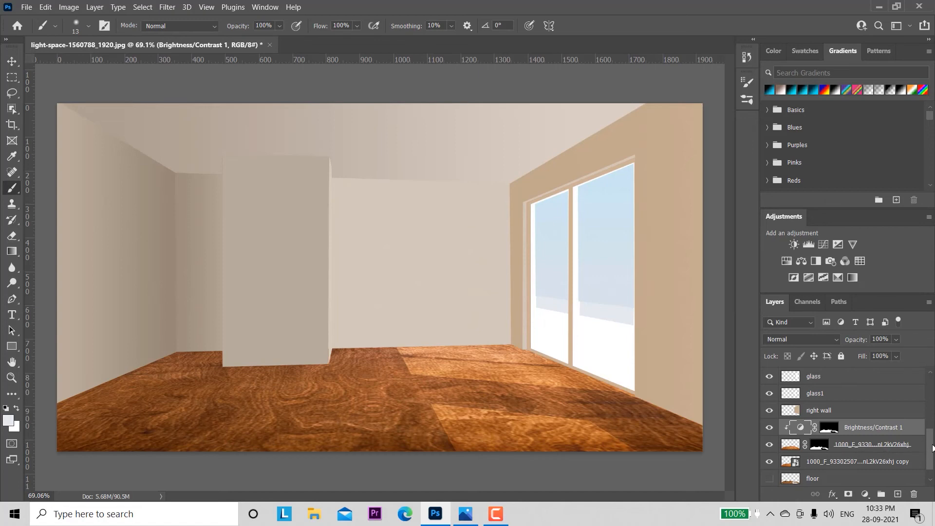
- Show Layer 0 and hide both wood texture layers to examine the original floor's shadow edge along the window
left_click_drag(927, 451, 933, 458)
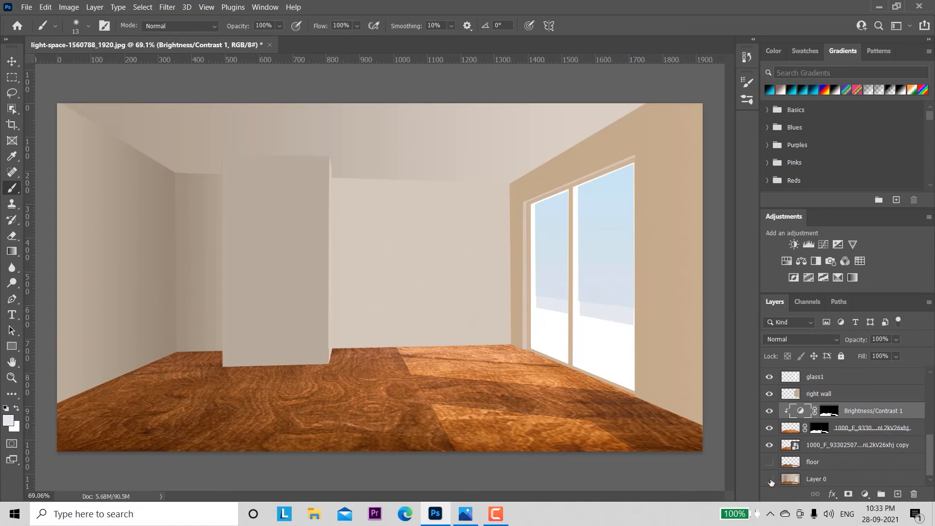
left_click(839, 483)
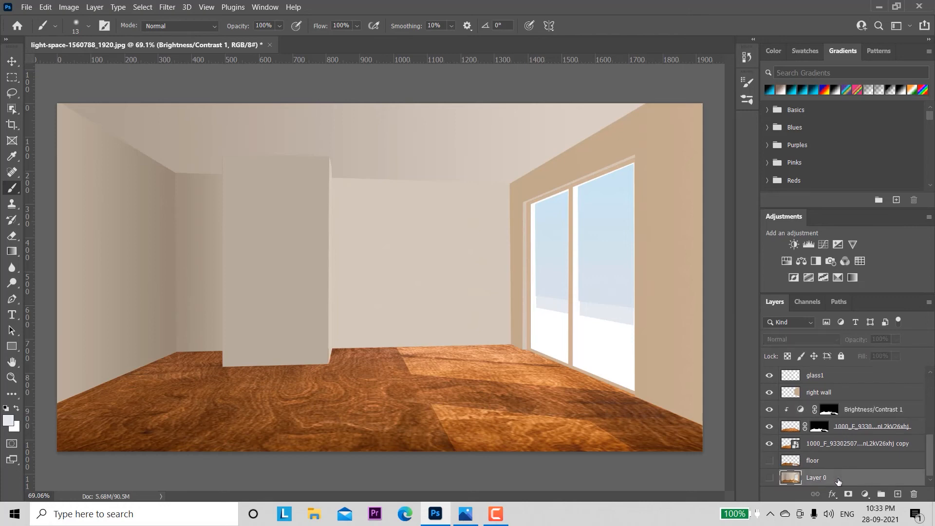
double_click(778, 480)
left_click(883, 123)
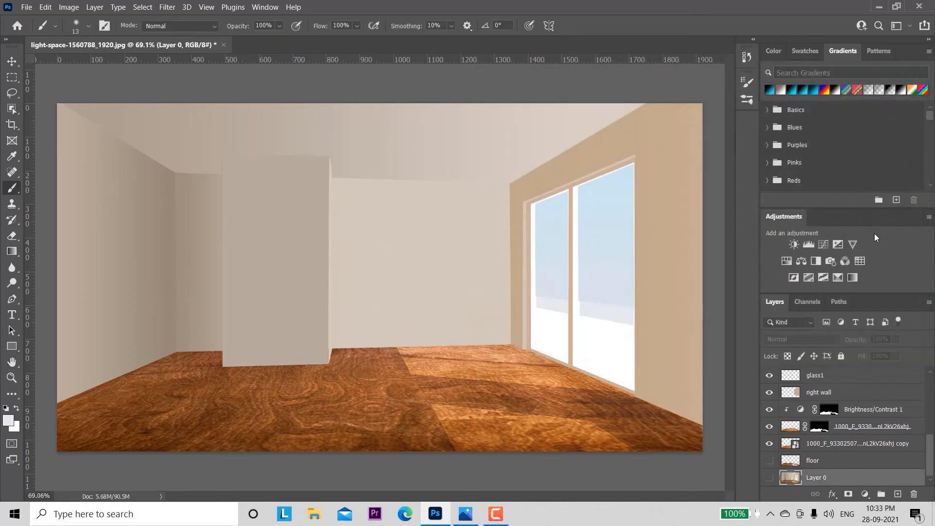
left_click(770, 478)
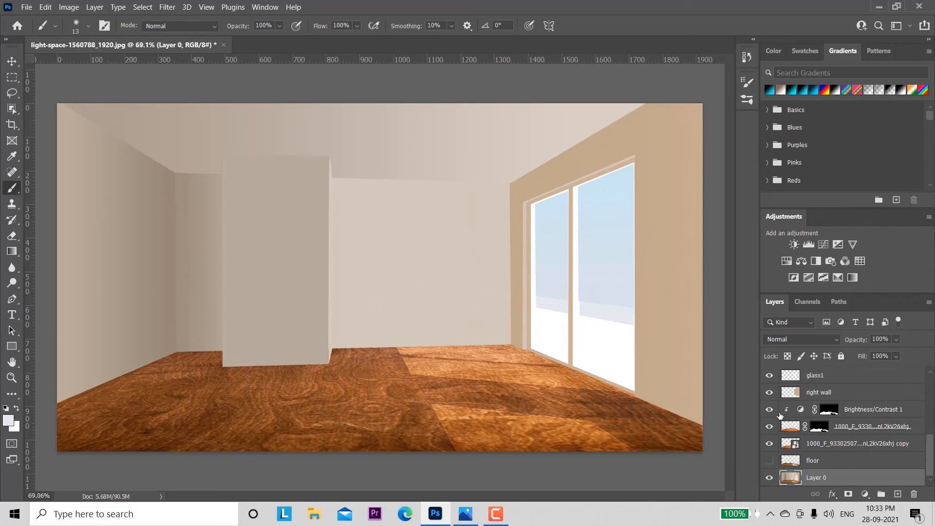
left_click(769, 427)
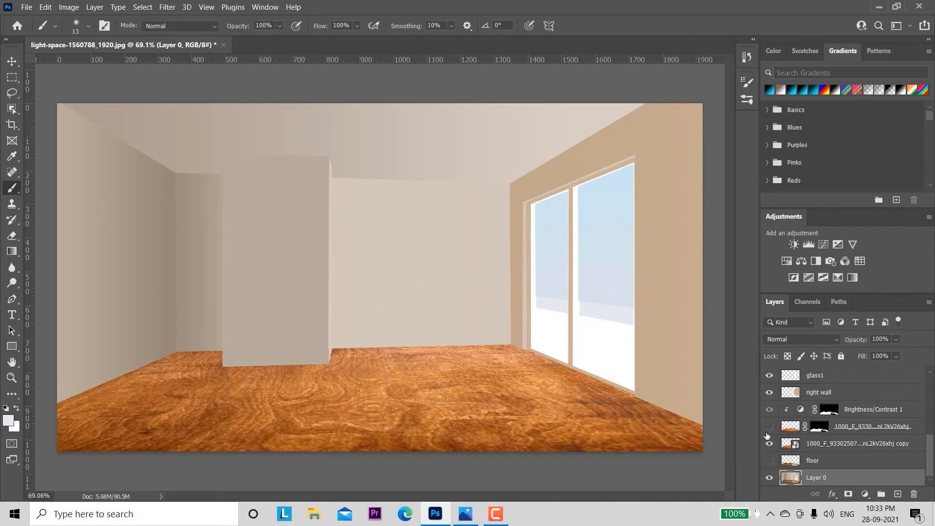
left_click(769, 444)
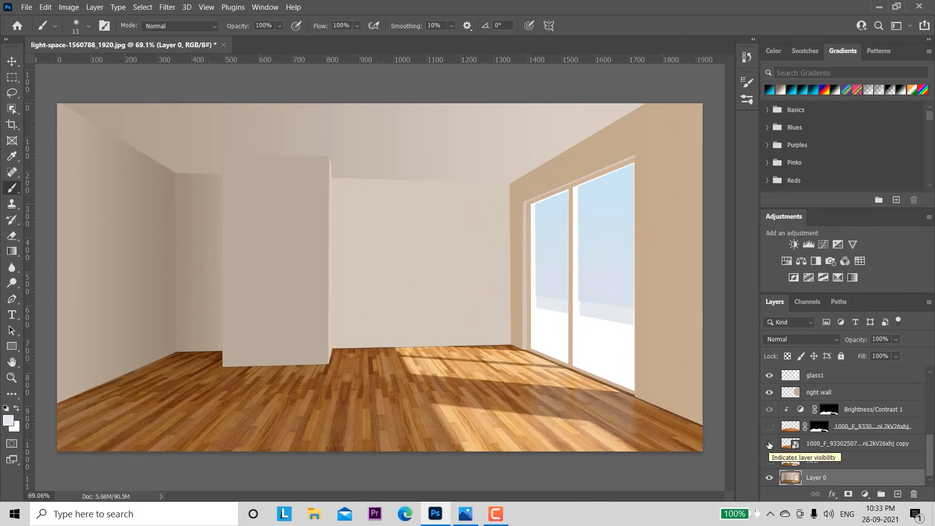
left_click(769, 443)
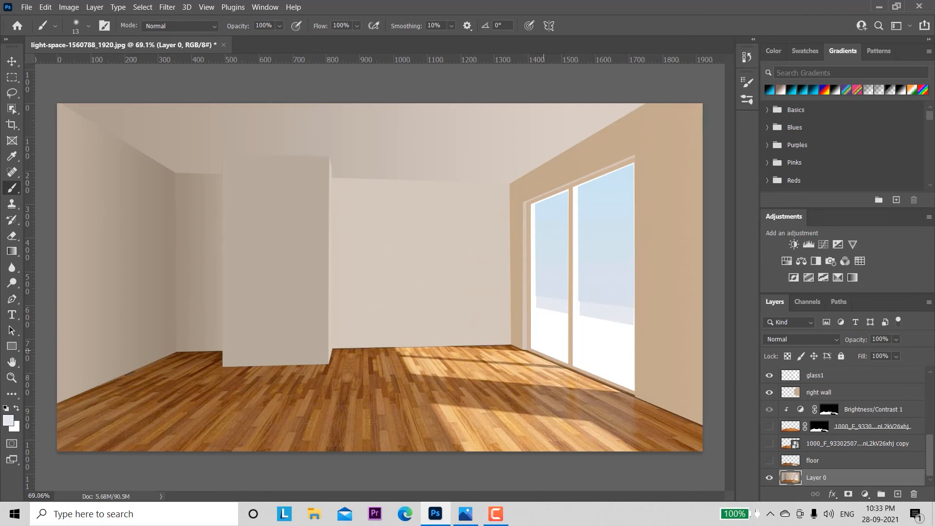
key("z")
mouse_move(535, 358)
left_mouse_down()
mouse_move(581, 417)
mouse_move(454, 396)
left_mouse_up()
key("b")
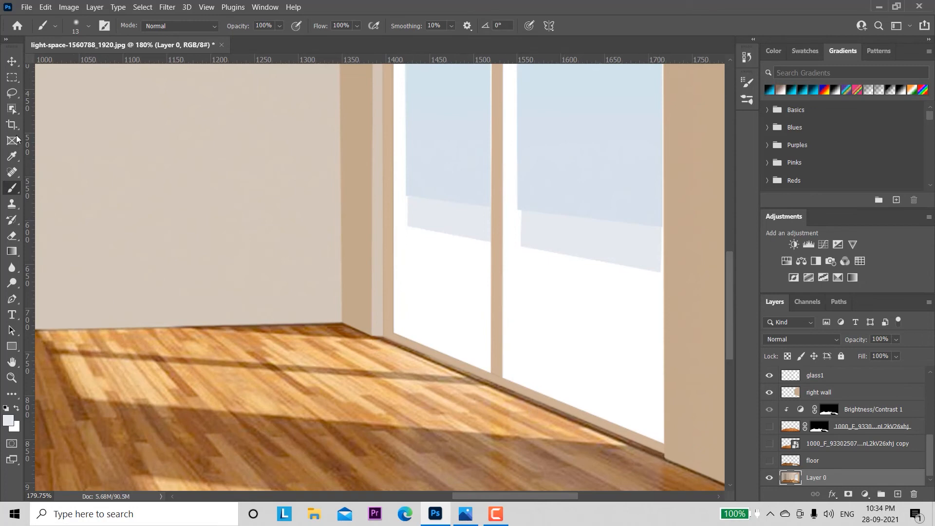
- Switch to the Polygonal Lasso tool, show both wood texture layers again, and hide Layer 0
left_click(12, 92)
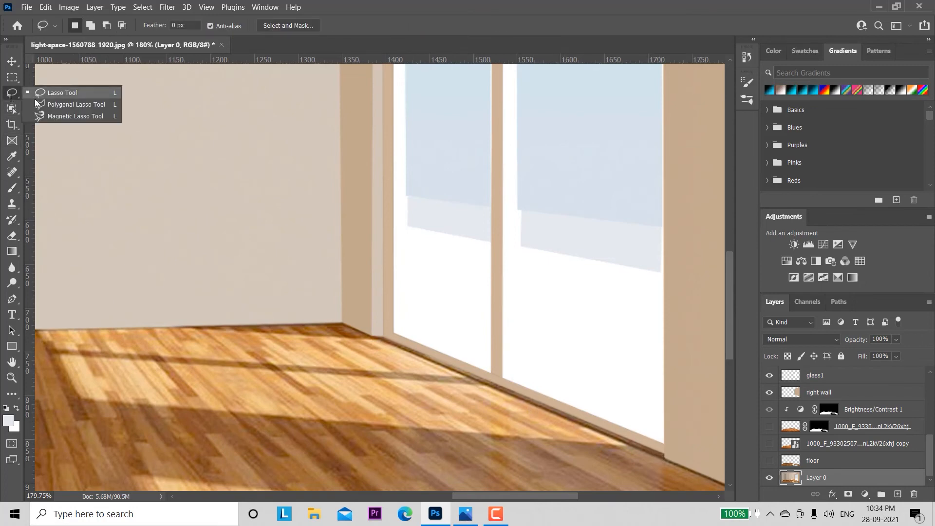
left_click(64, 104)
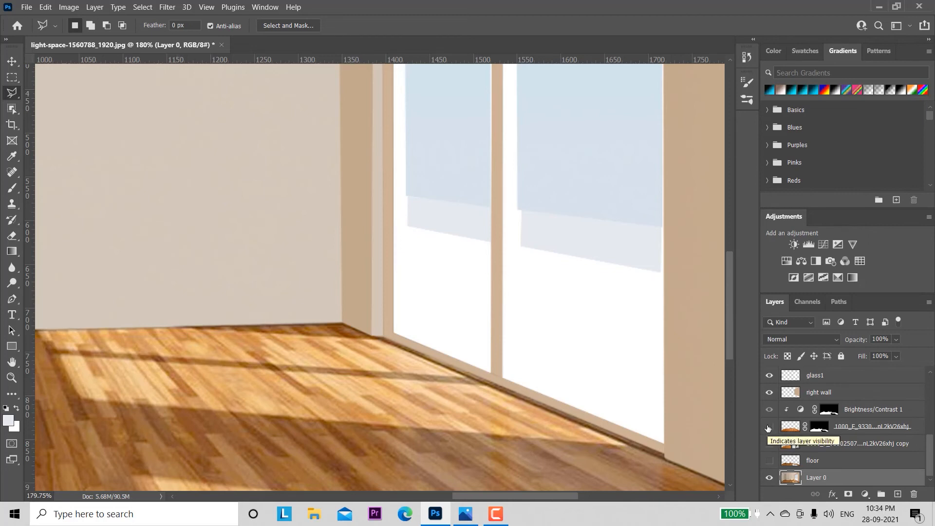
left_click(770, 444)
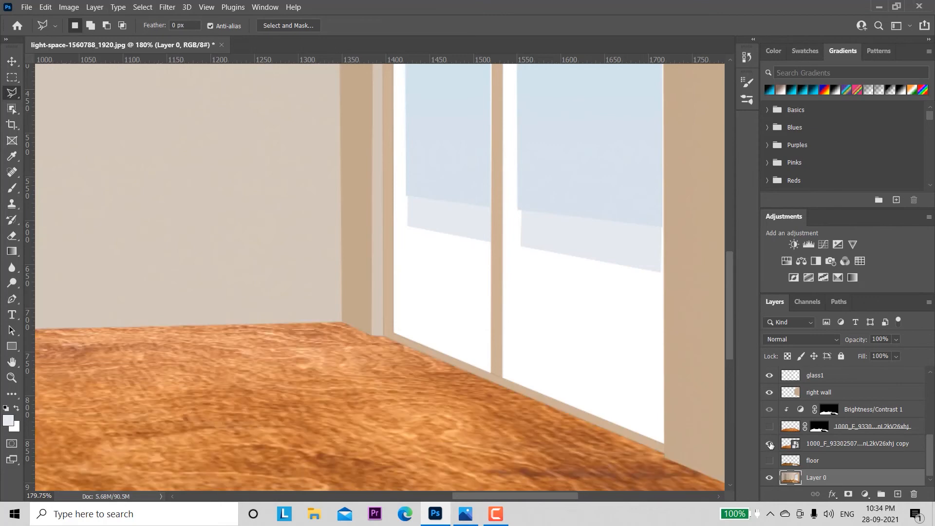
left_click(770, 427)
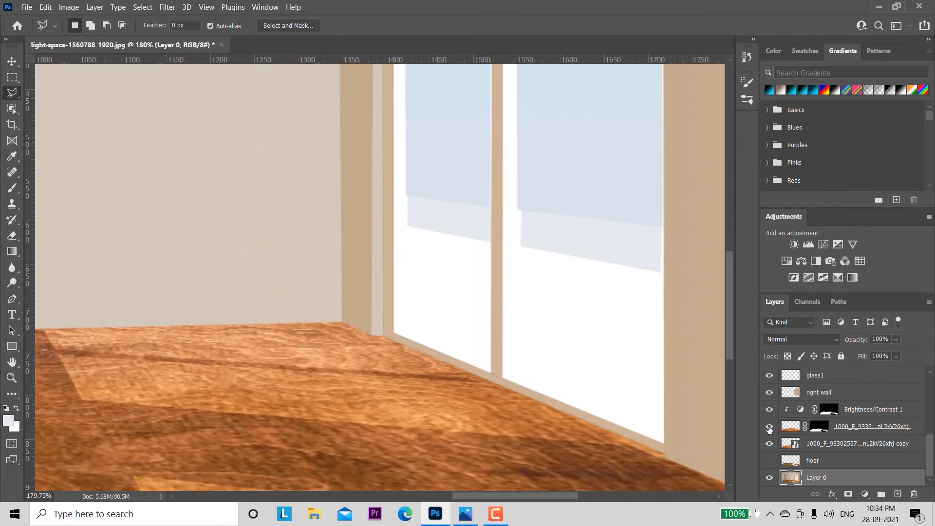
left_click(770, 478)
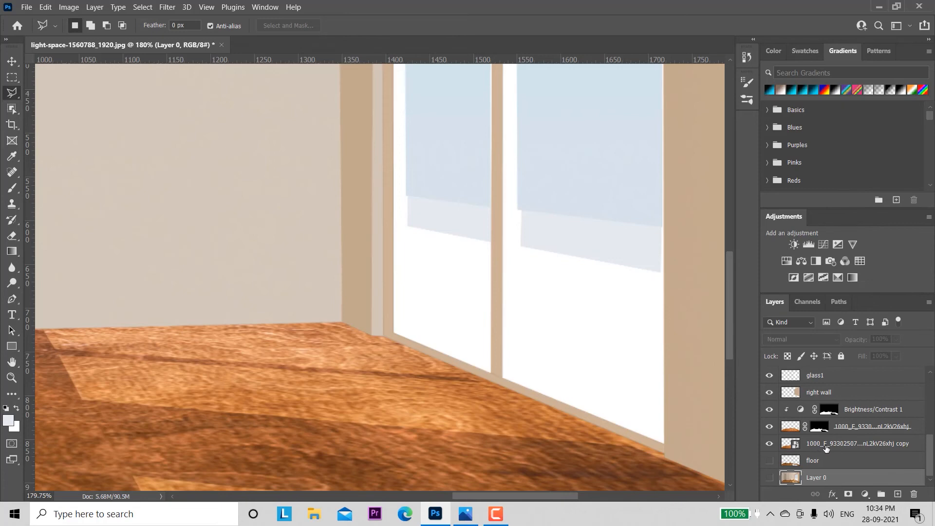
- On the wood texture copy, select the narrow strip of floor running along the back wall corner and the base of the window frame
left_click(842, 445)
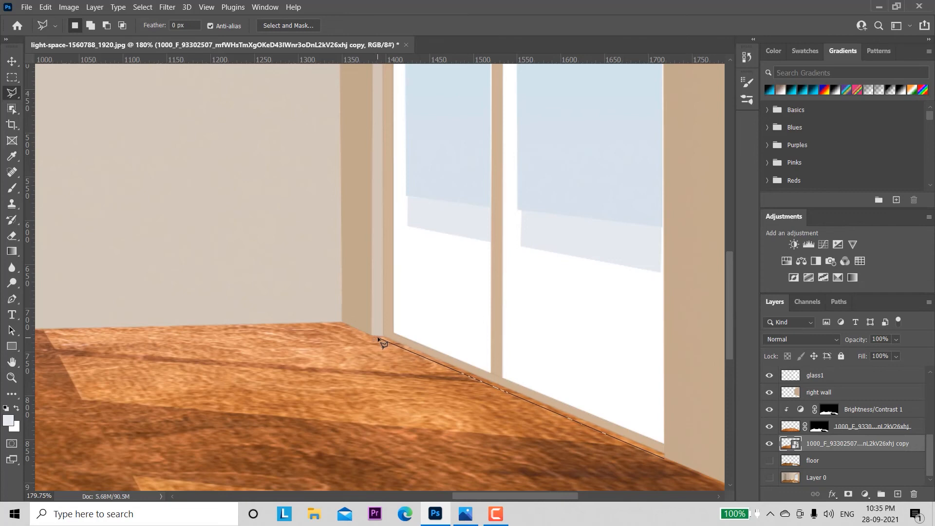
scroll(382, 342, "up", 3)
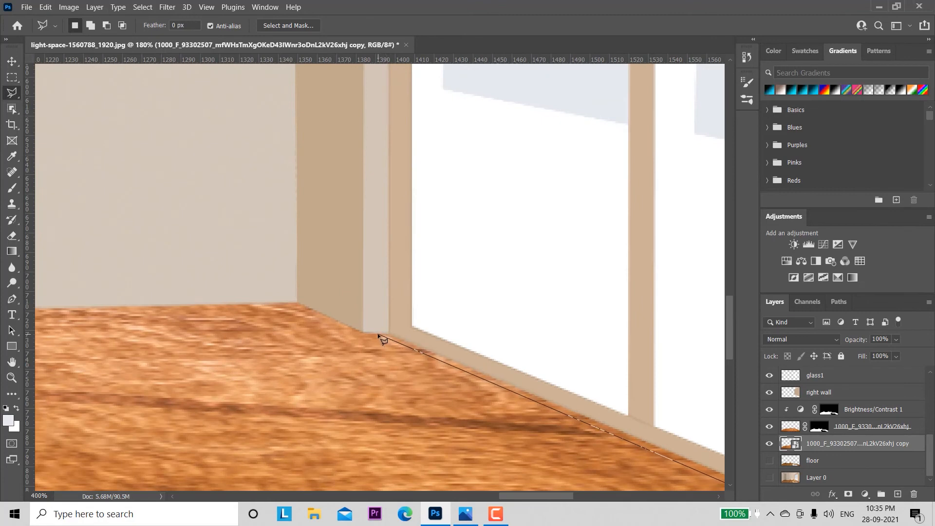
left_click(379, 334)
left_click(72, 308)
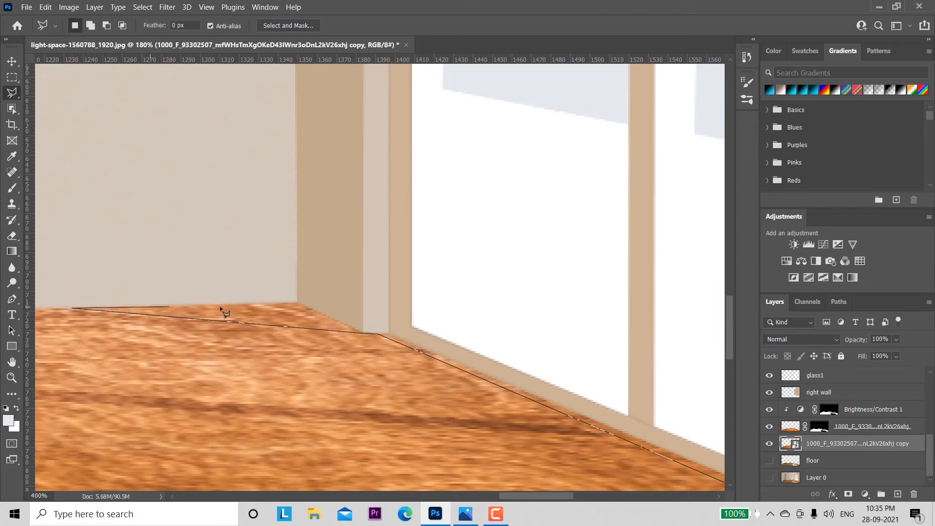
left_click(296, 303)
left_click(362, 333)
left_click(390, 334)
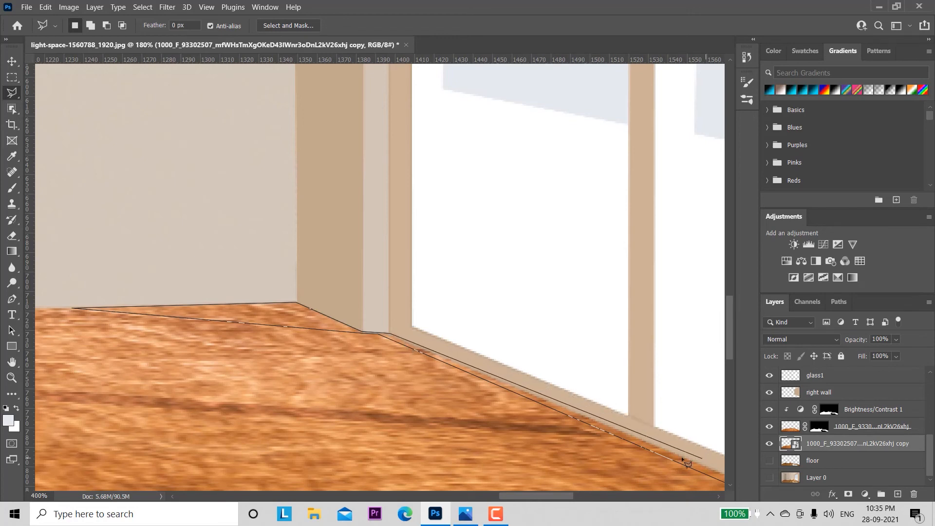
mouse_move(664, 443)
left_mouse_down()
mouse_move(244, 327)
mouse_move(197, 291)
left_mouse_up()
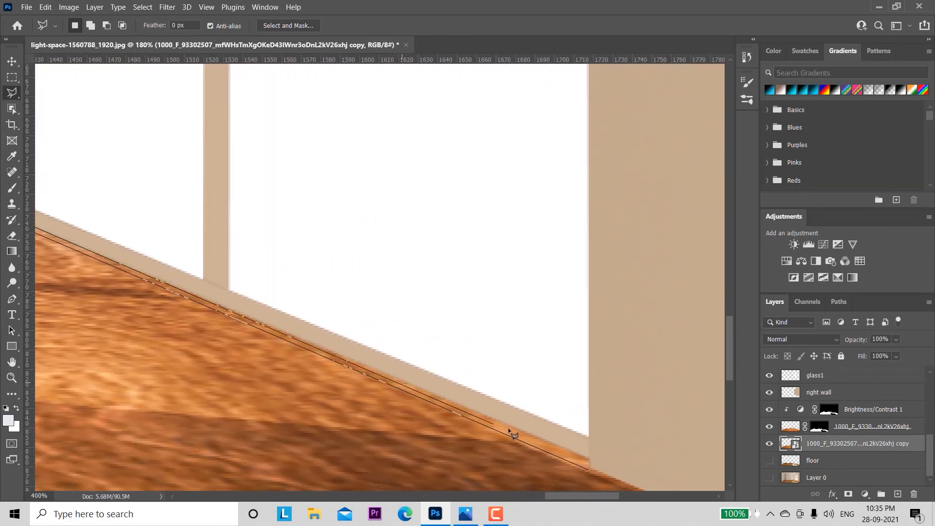
double_click(591, 470)
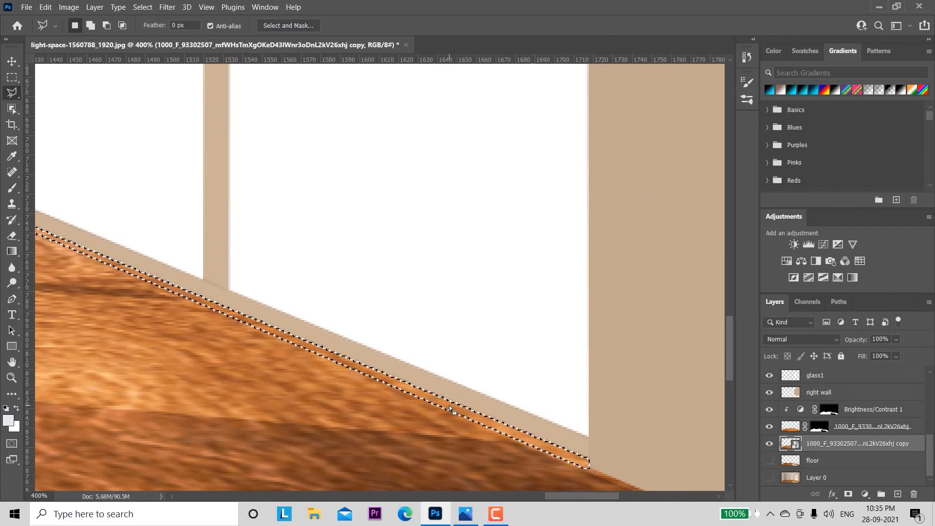
key("z")
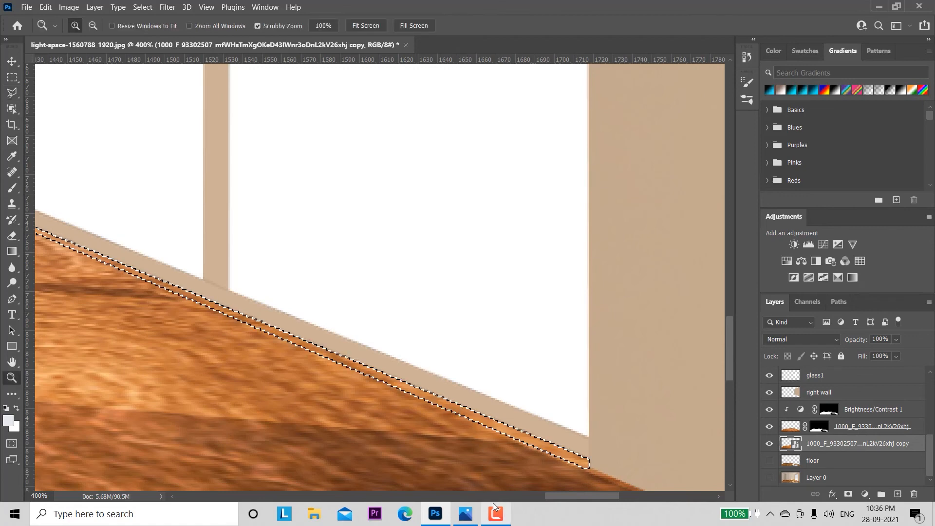
- Add a Brightness/Contrast adjustment masked to the selected floor strip and clip it to the wood texture copy
left_click(471, 462)
left_click_drag(463, 444, 431, 403)
key("l")
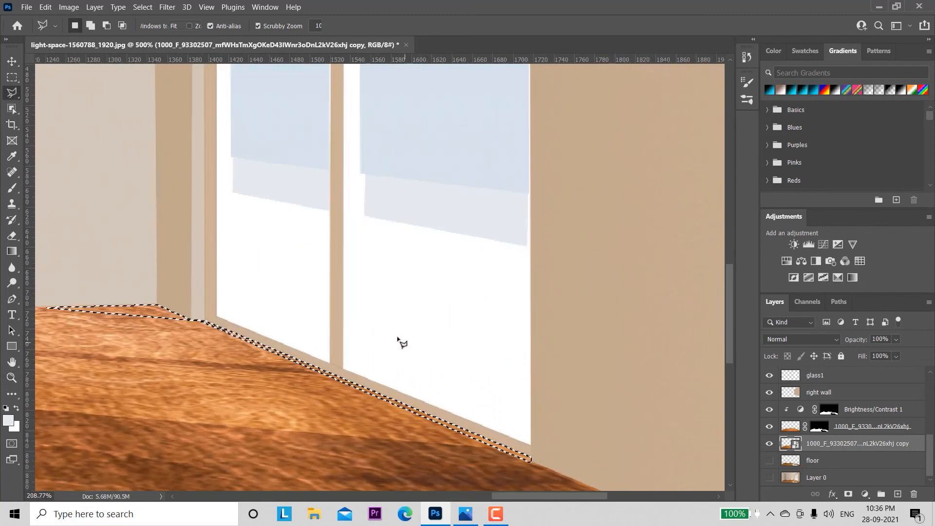
mouse_move(405, 327)
left_mouse_down()
mouse_move(528, 337)
mouse_move(593, 370)
left_mouse_up()
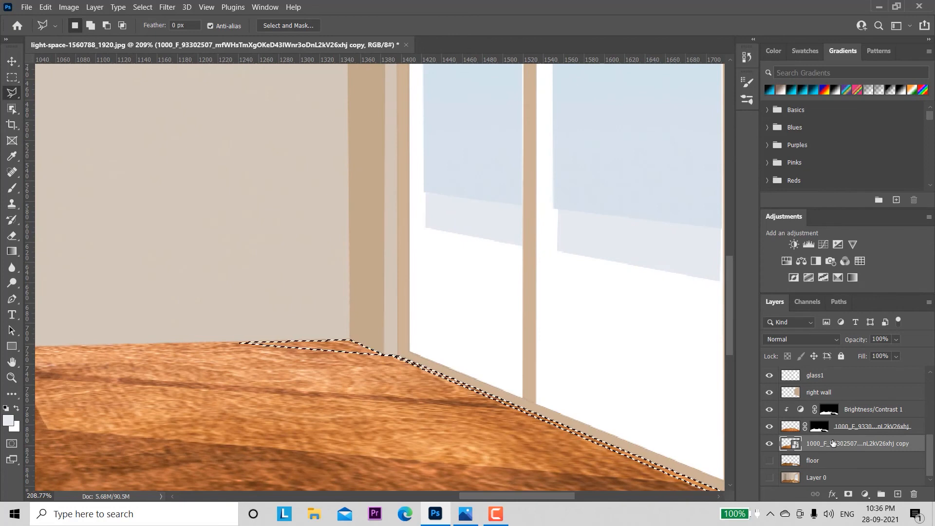
left_click(865, 494)
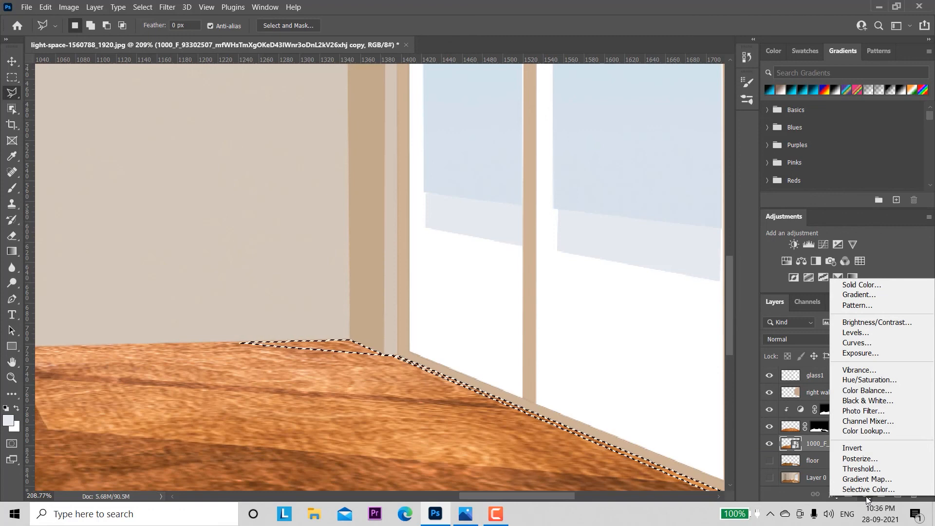
left_click(893, 323)
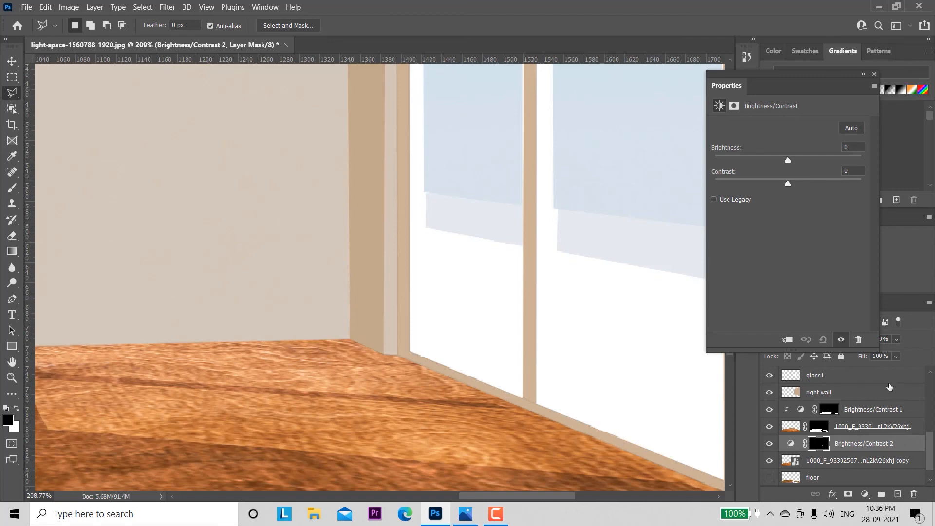
left_click_drag(890, 438, 874, 453)
left_click(873, 452, "alt")
- Lower the brightness of Brightness/Contrast 2 to darken the floor strip along the back corner and window base
left_click_drag(788, 161, 746, 162)
left_click(875, 76)
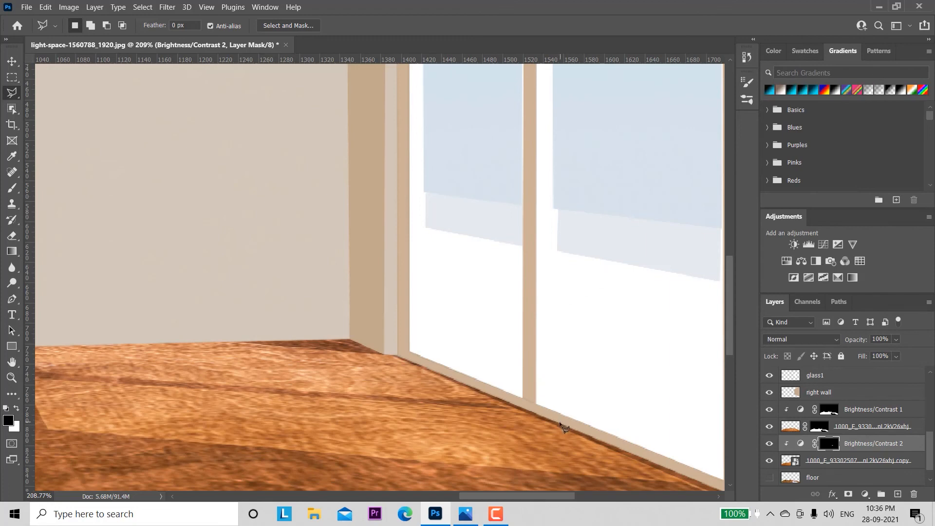
key("z")
left_click_drag(564, 427, 511, 345)
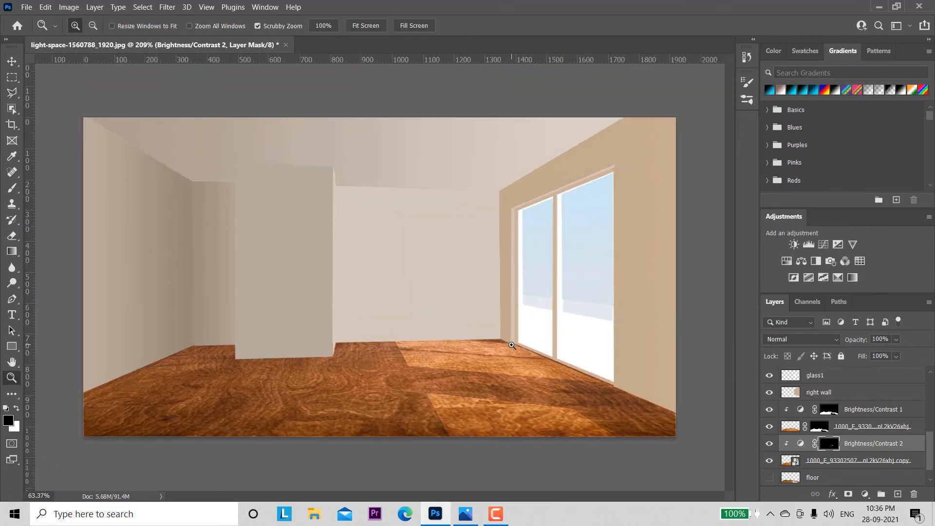
key("ctrl+0")
key("l")
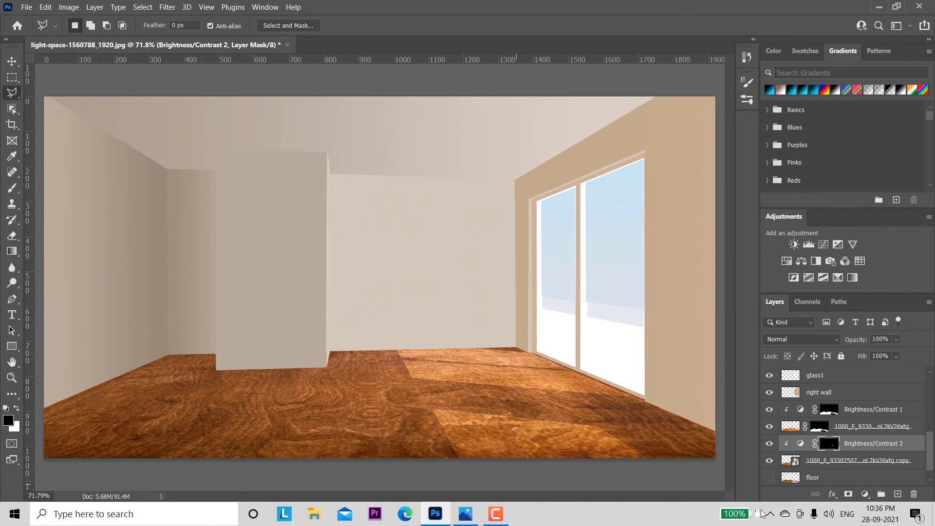
- Switch to the Move tool and make the front wall the active layer
left_click_drag(930, 445, 931, 471)
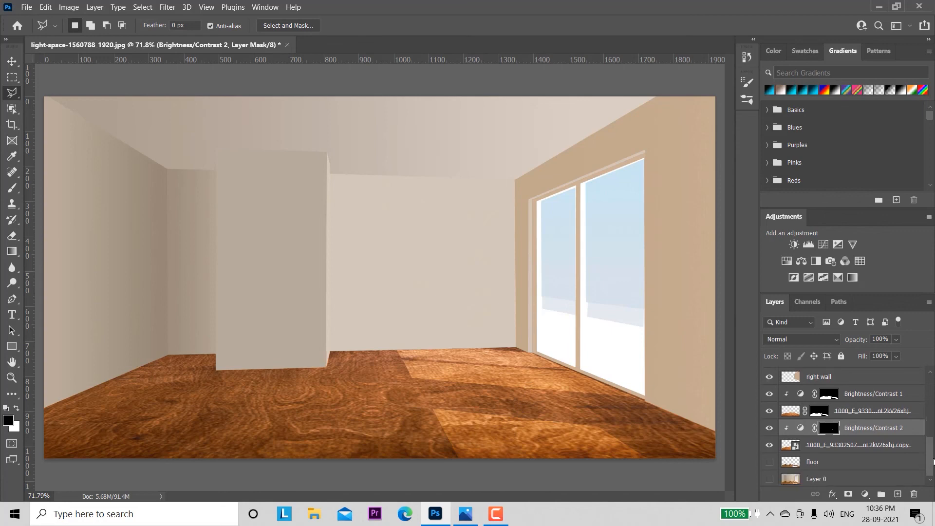
scroll(934, 458, "up", 5)
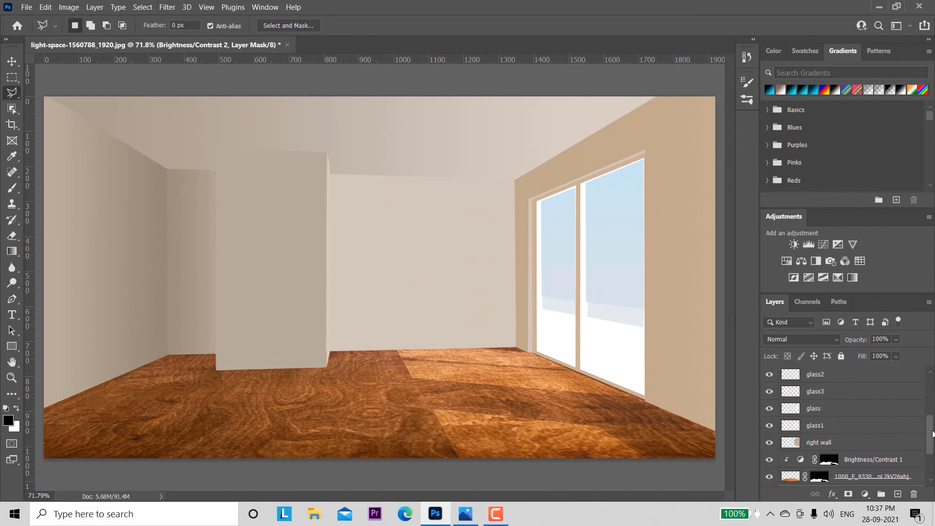
scroll(853, 424, "up", 1)
left_click(11, 61)
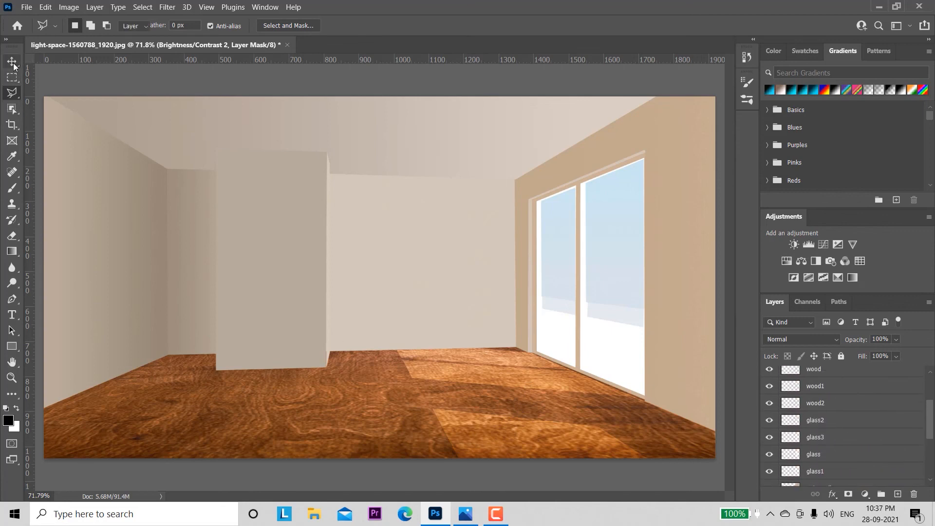
left_click(406, 252)
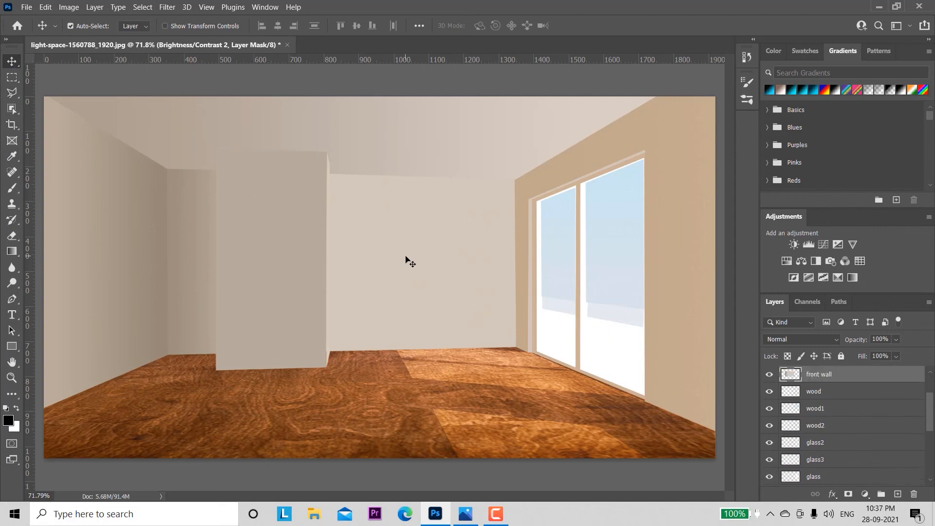
- Hide the front wall and show Layer 0 to examine the original wall's sunlight patch, and restore both layers' visibility
left_click(770, 374)
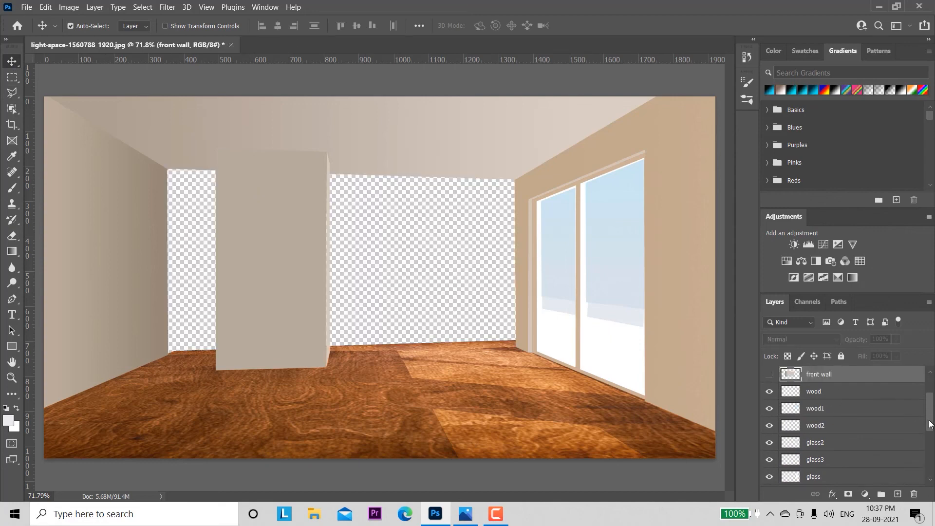
scroll(930, 424, "down", 5)
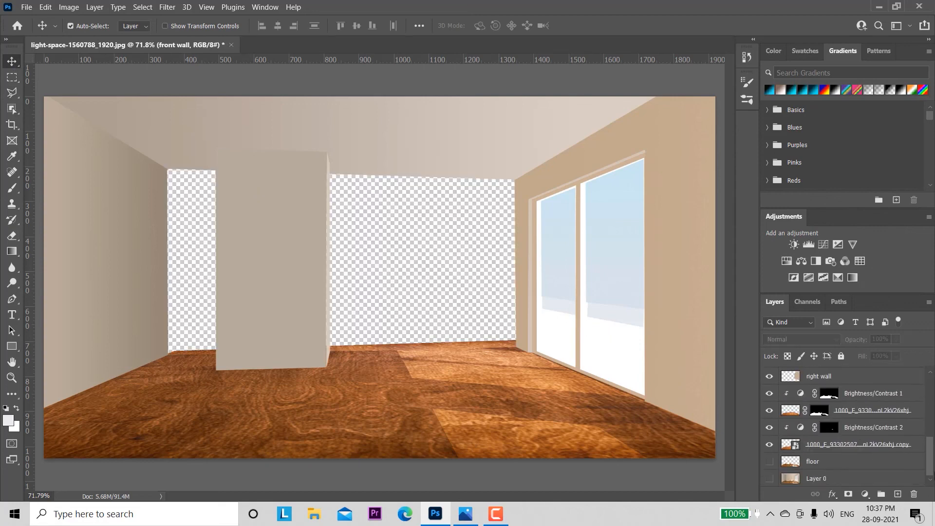
left_click(769, 480)
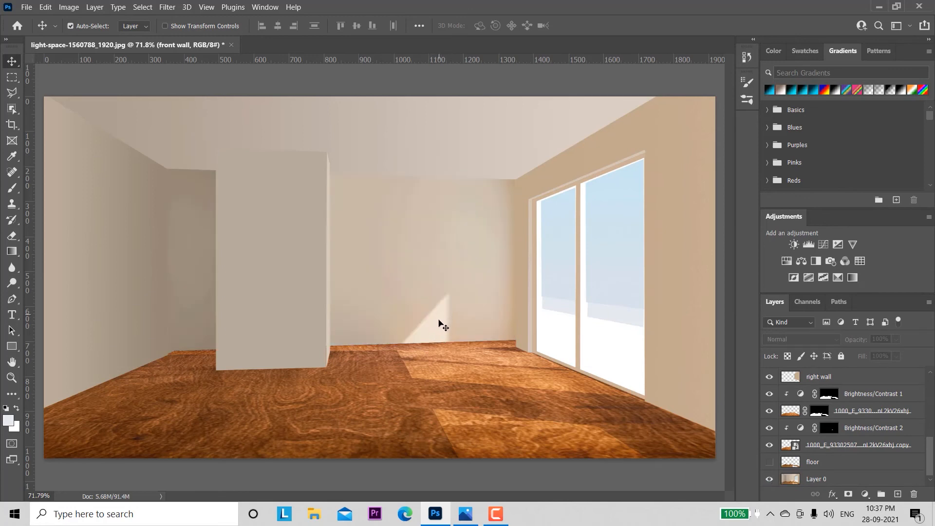
left_click(770, 480)
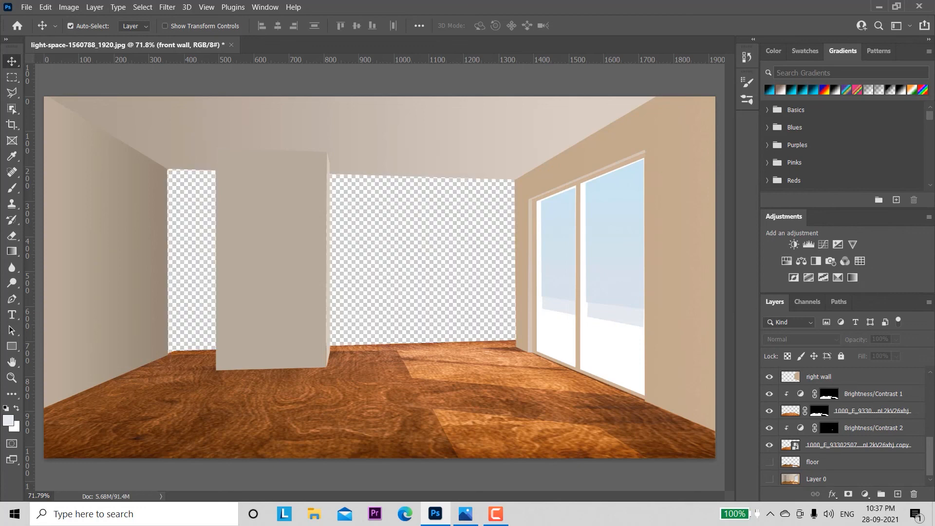
scroll(931, 462, "up", 5)
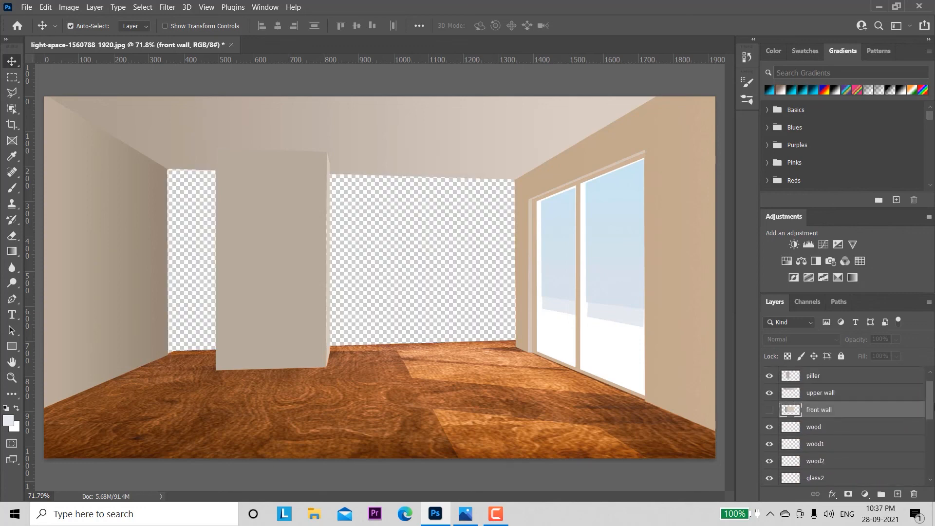
left_click(769, 410)
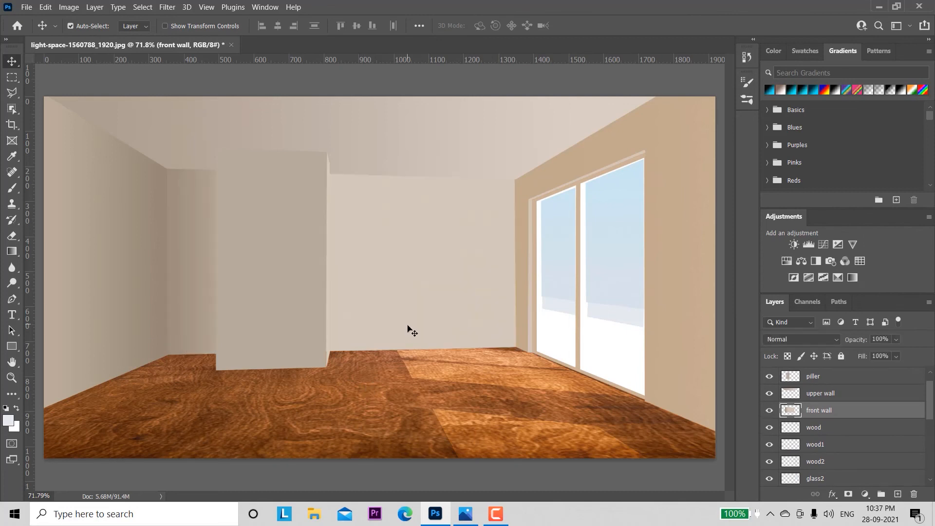
- With the Polygonal Lasso, select a right-angled triangle at the base of the front wall, just above the sunlit floor
key("z")
left_click_drag(482, 354, 492, 368)
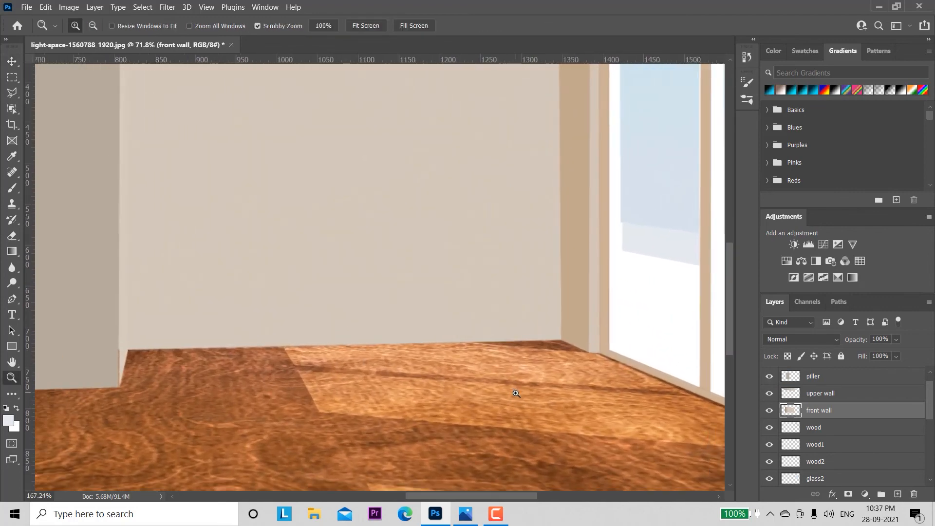
key("v")
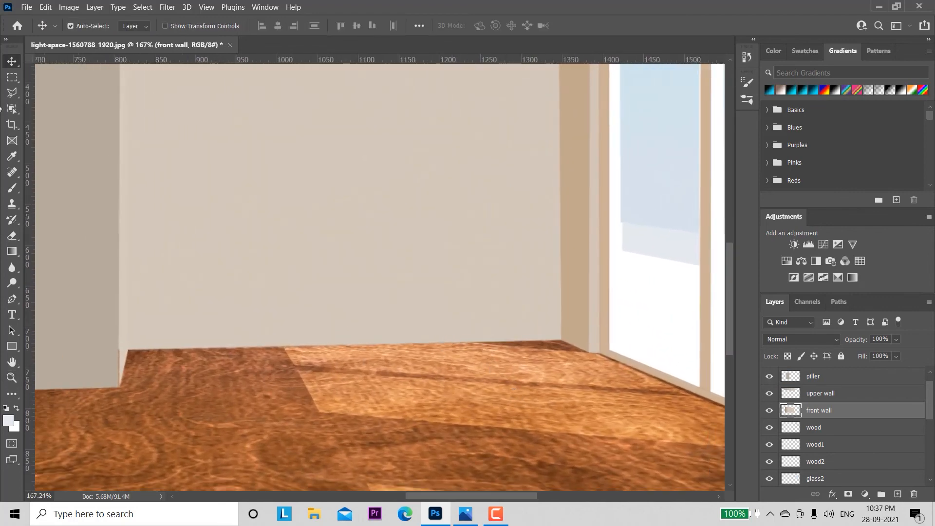
left_click(10, 94)
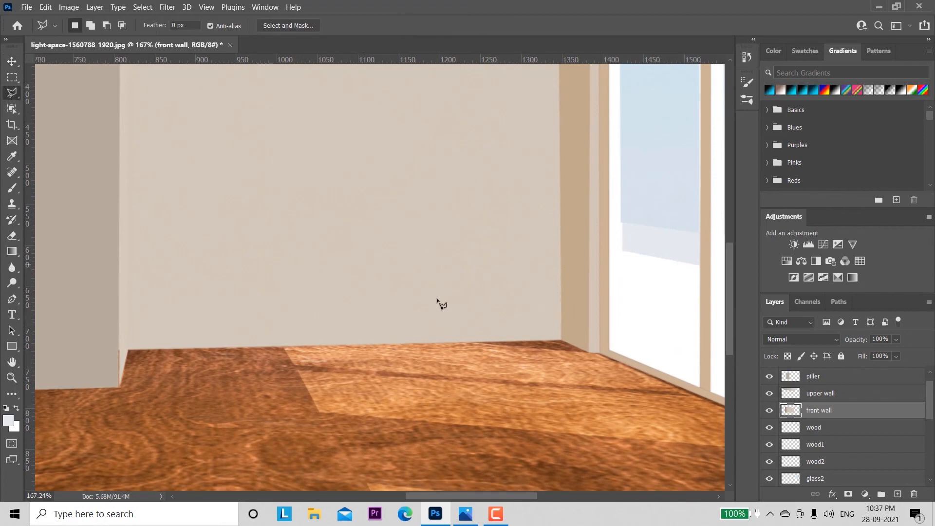
left_click(472, 343)
left_click(471, 263)
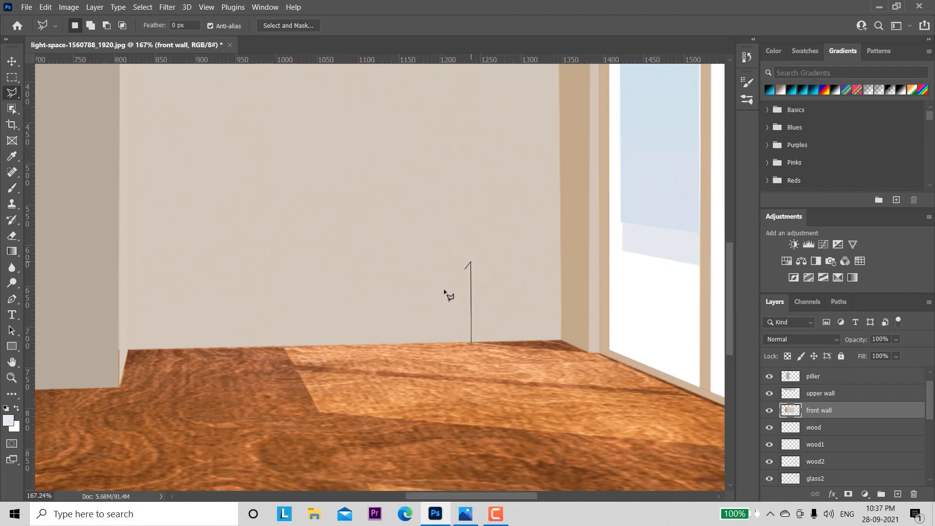
left_click(377, 344)
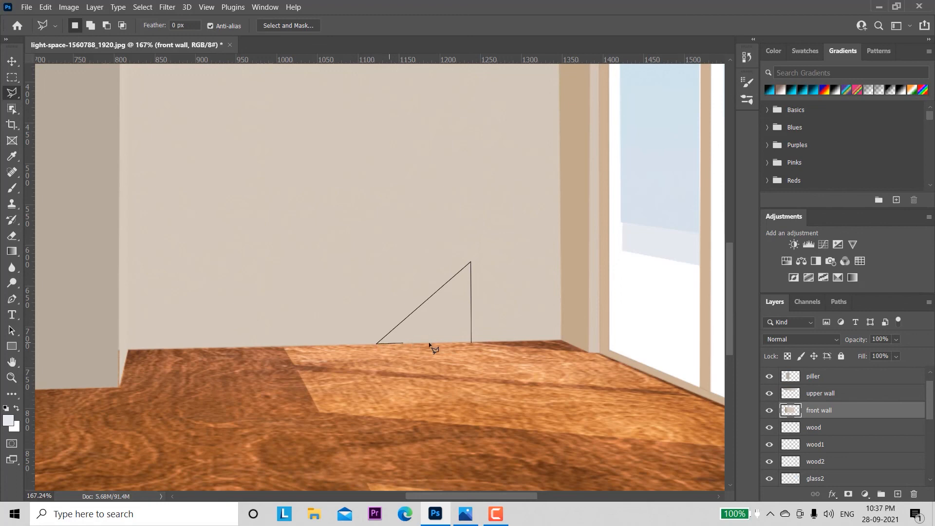
left_click(472, 344)
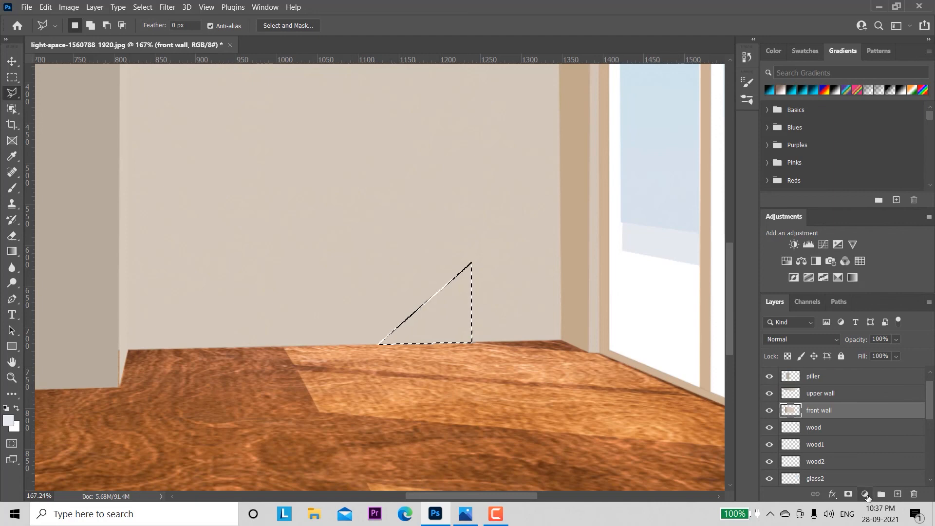
- Add a Brightness/Contrast adjustment masked to the triangle and clip it to the front wall layer
left_click(866, 494)
left_click(894, 322)
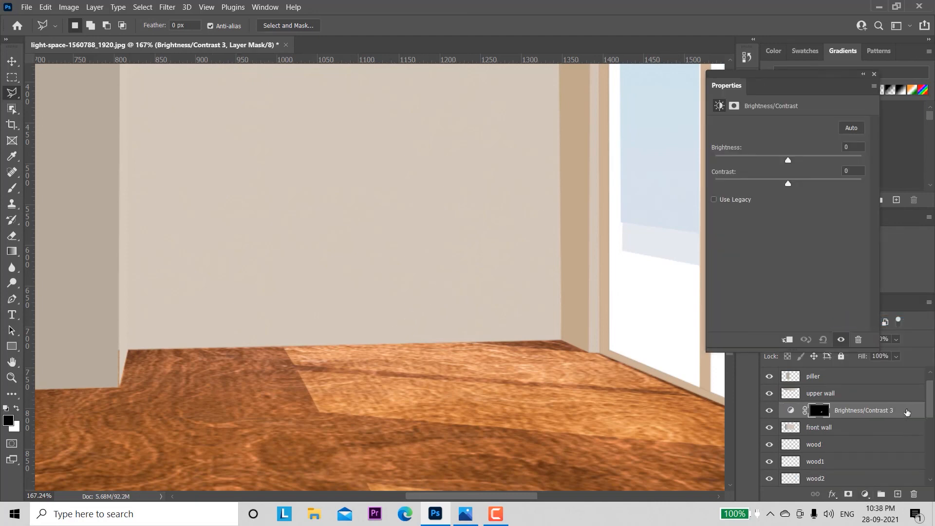
right_click(907, 410)
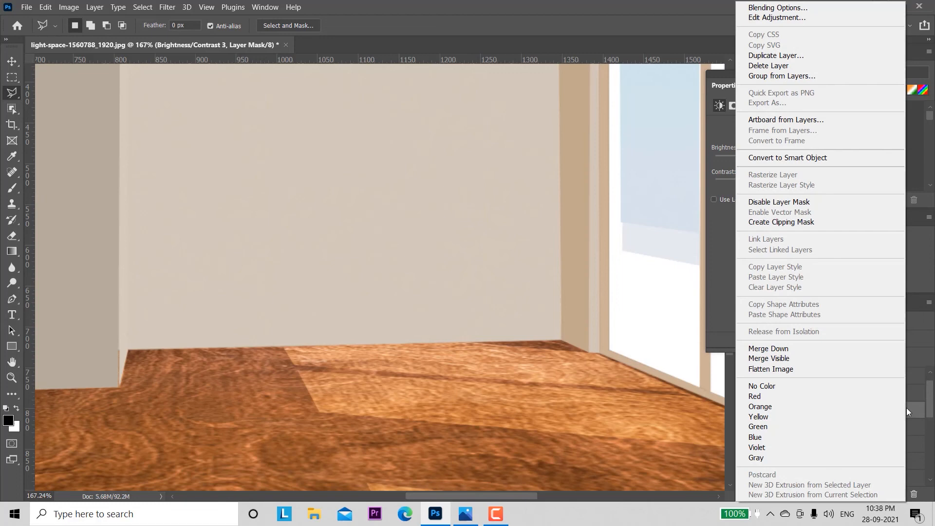
left_click(773, 217)
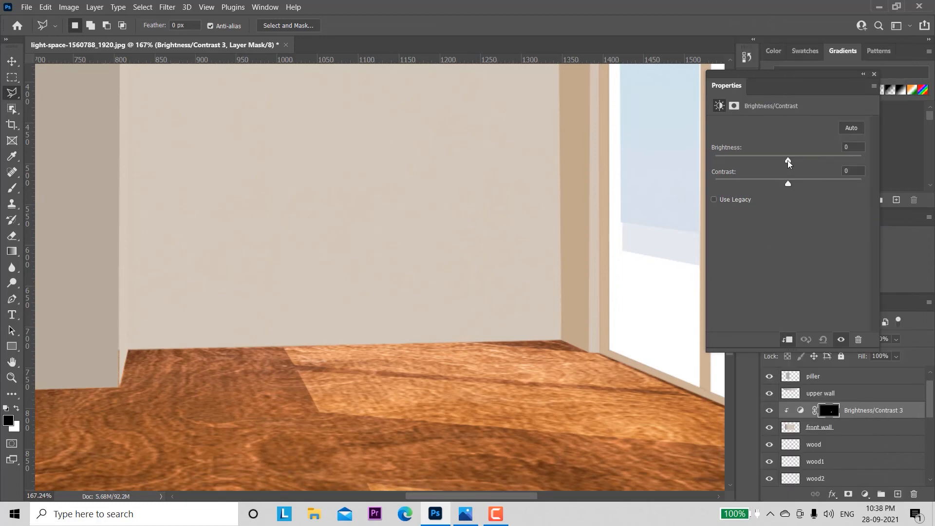
- Raise the brightness of Brightness/Contrast 3 to about 64 to create the sunlight patch on the front wall
left_click_drag(789, 163, 802, 163)
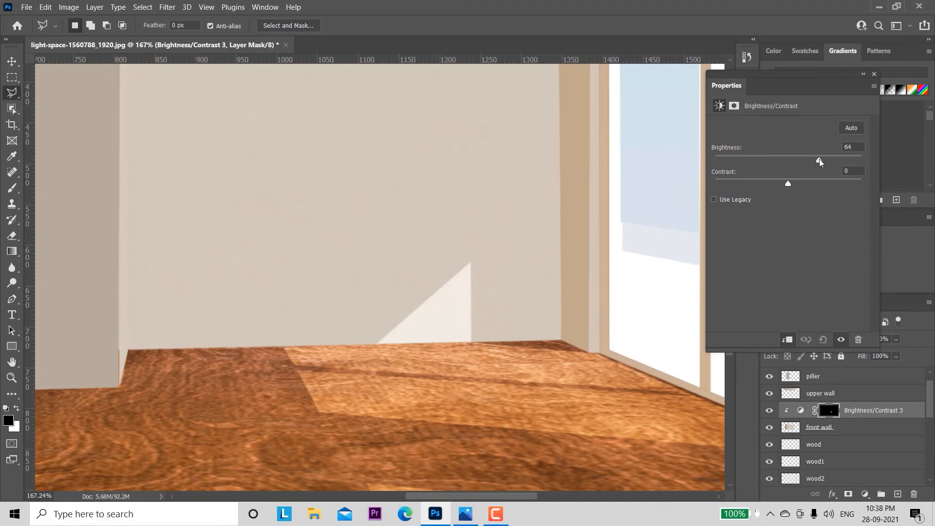
left_click_drag(820, 159, 818, 160)
left_click(874, 74)
key("z")
left_click_drag(538, 418, 497, 350)
key("l")
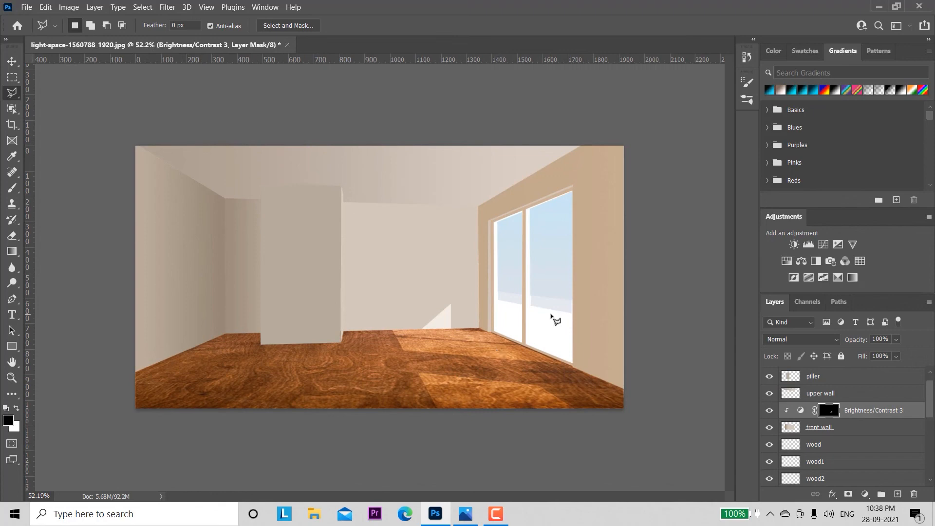
- Show Layer 0 and repeatedly isolate it from the other layers to compare the original room with the rebuilt one
left_click_drag(930, 405, 929, 469)
left_click(770, 478)
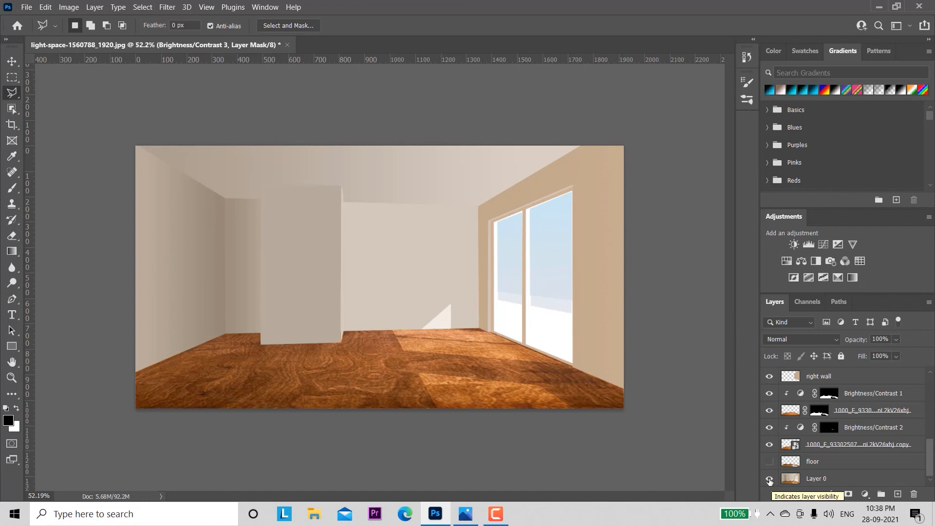
left_click(769, 480, "alt")
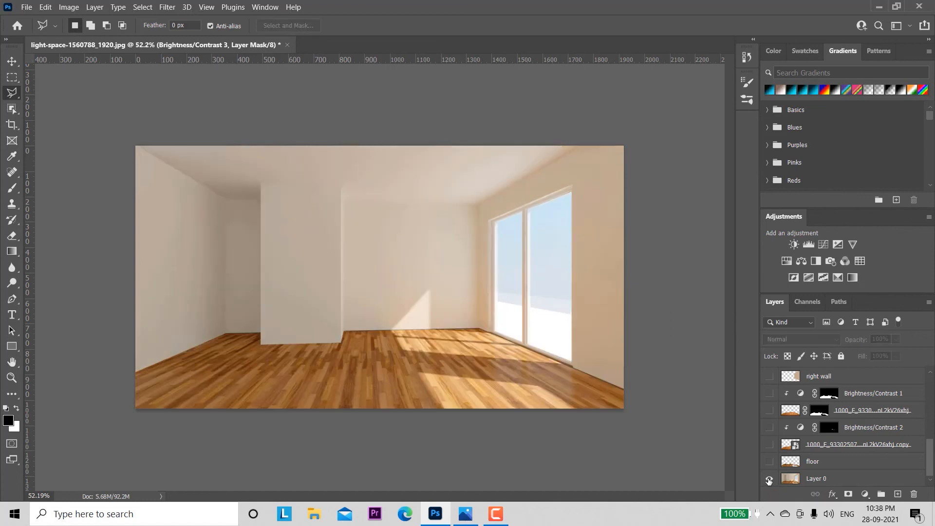
left_click(770, 480, "alt")
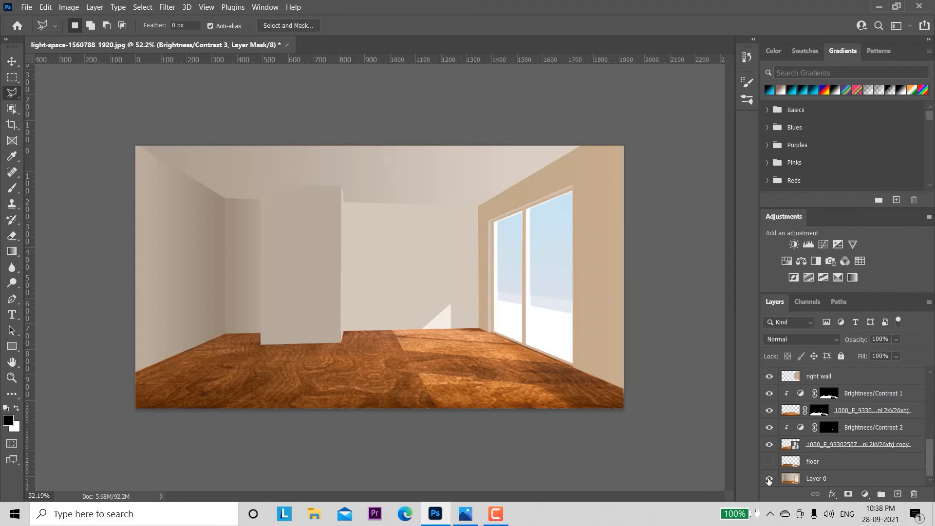
left_click(769, 480, "alt")
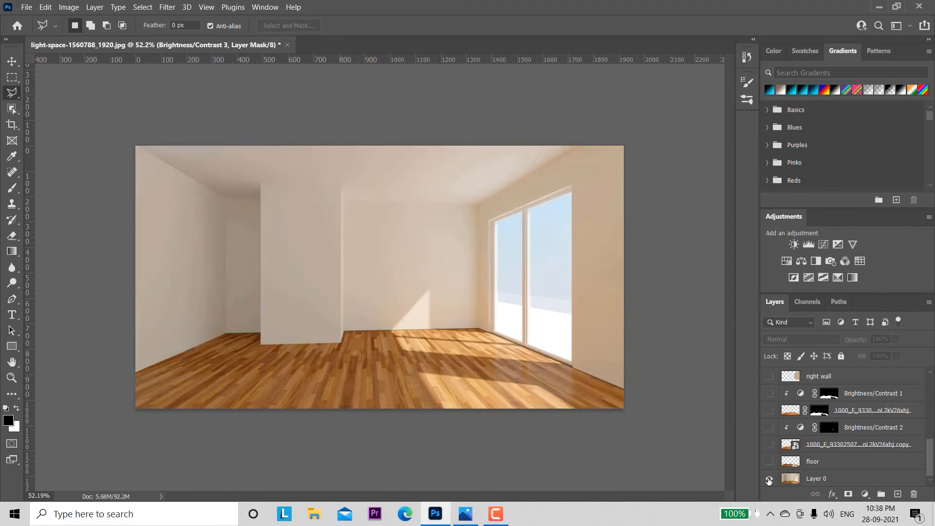
left_click(770, 480, "alt")
left_click(769, 480, "alt")
left_click(770, 480, "alt")
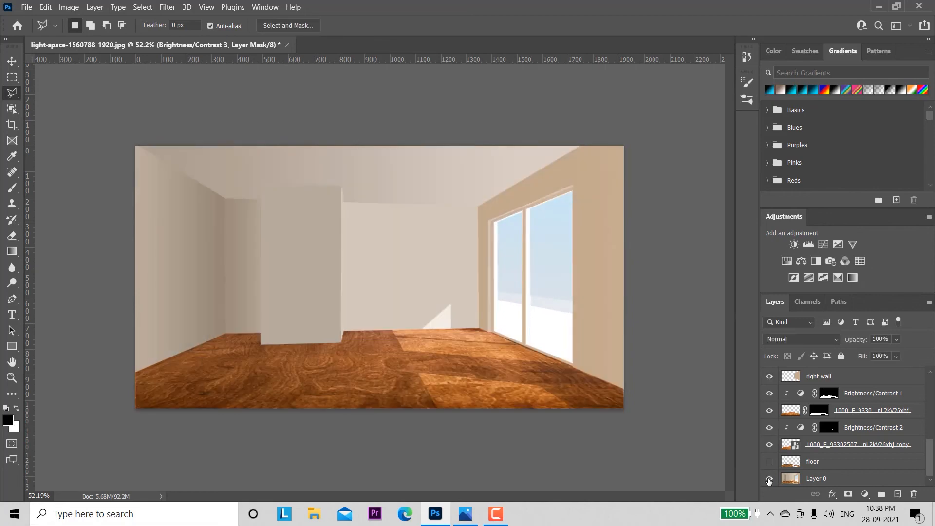
left_click(769, 480, "alt")
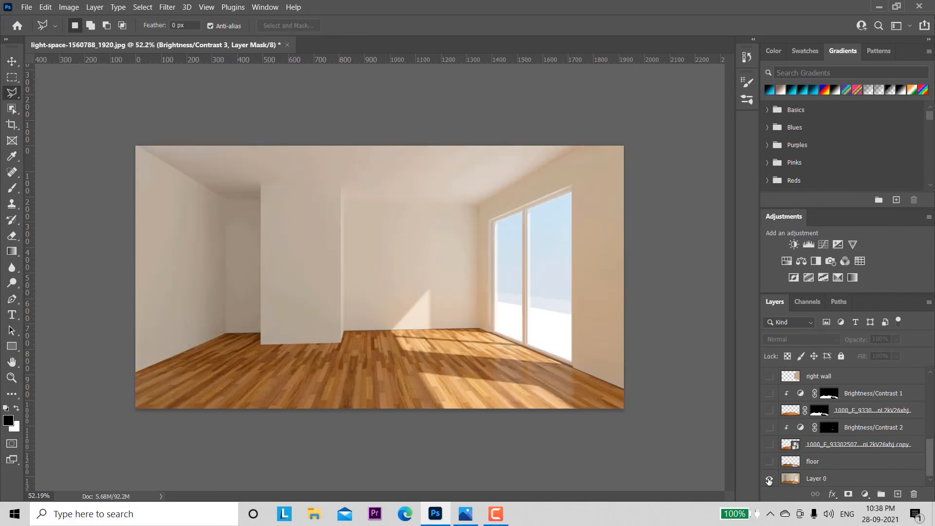
left_click(770, 480, "alt")
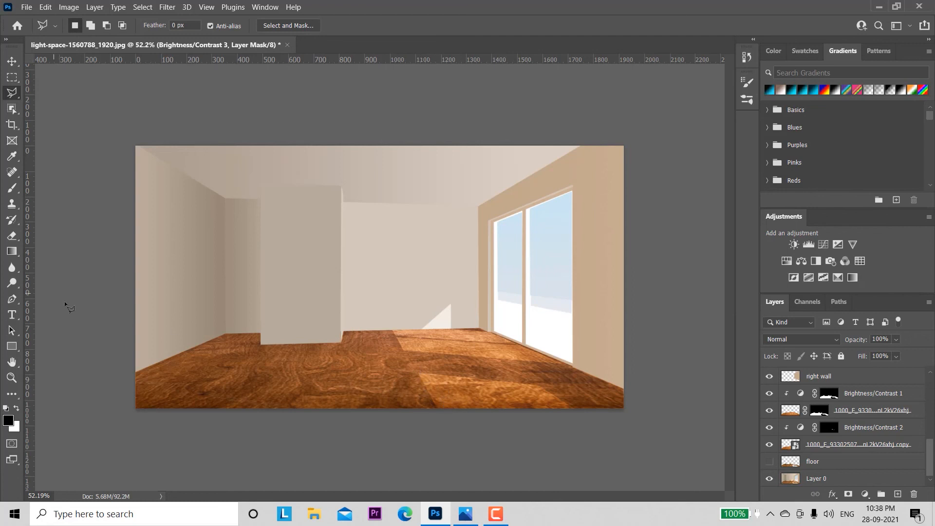
- Target the layer mask of Brightness/Contrast 1 with the Eraser and set the eraser flow to 10%
left_click(13, 237)
left_click(41, 236)
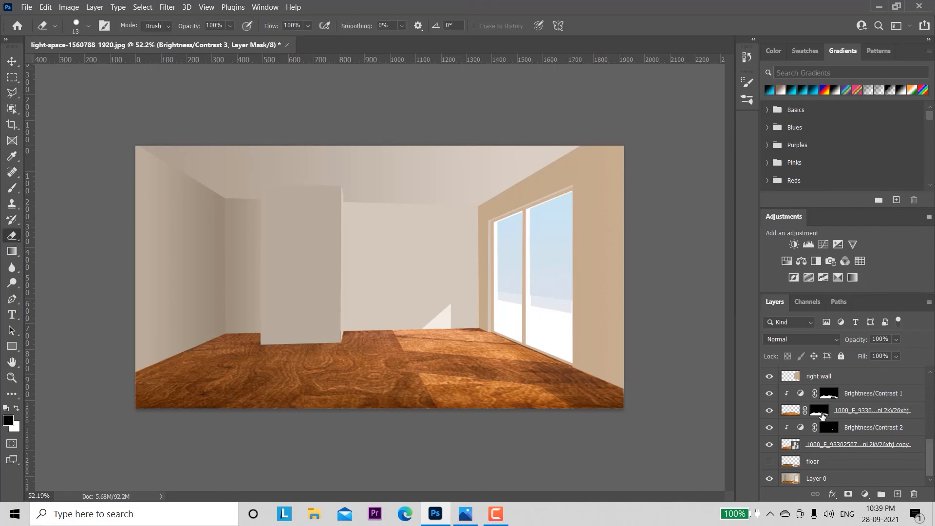
left_click(12, 61)
left_click(829, 393)
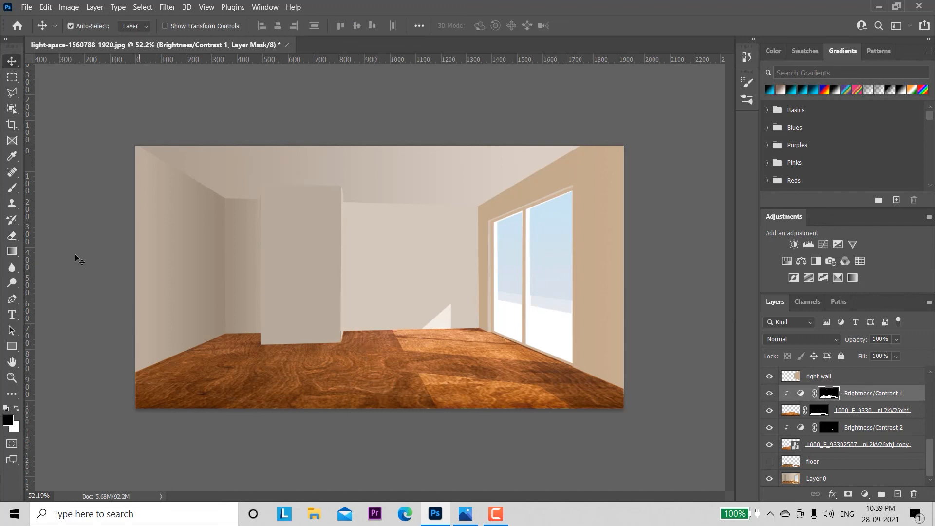
left_click(13, 236)
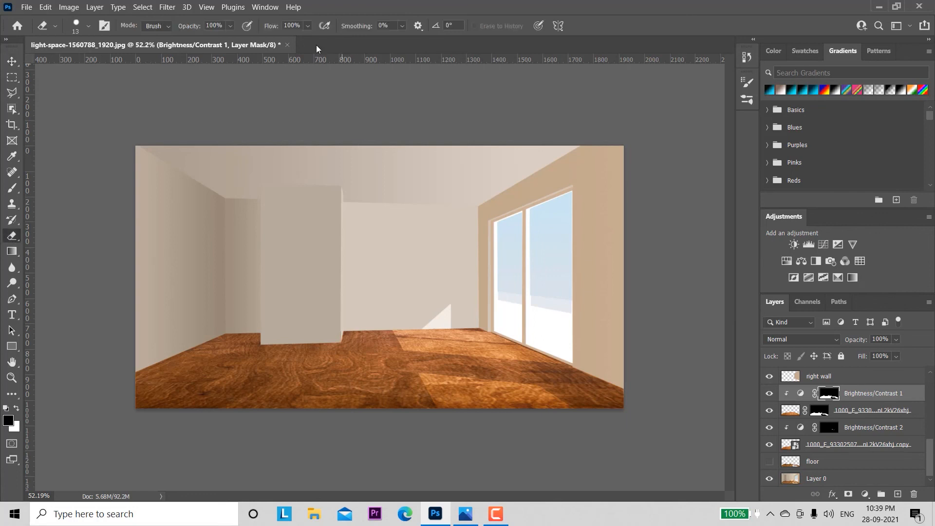
left_click(302, 25)
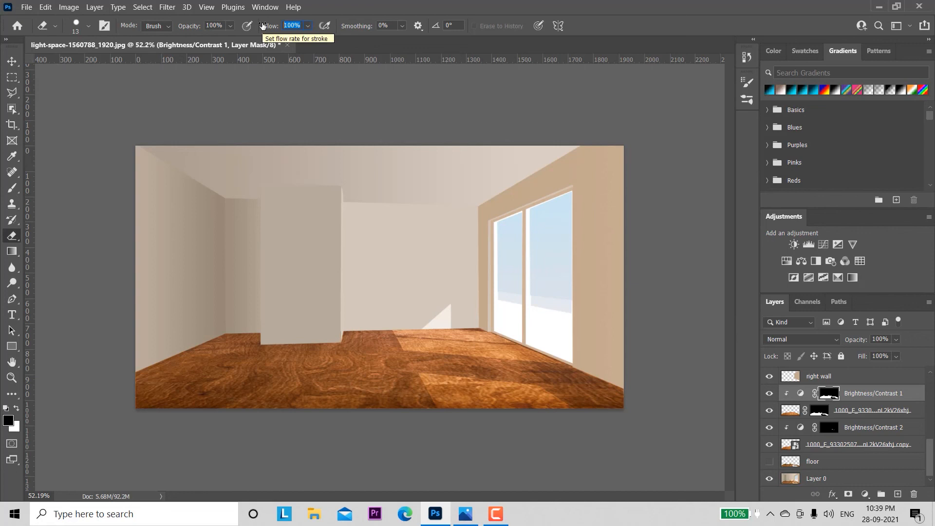
type("10")
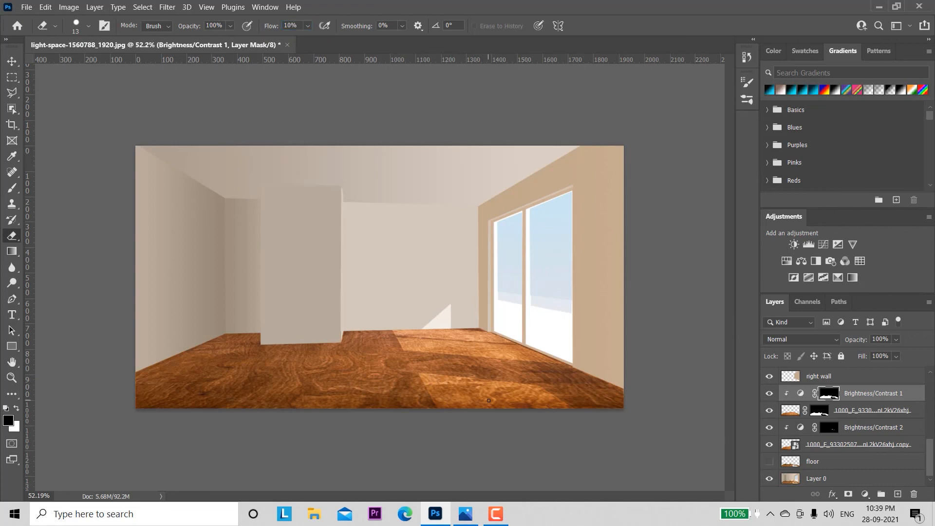
- Make black the background colour and soften the left edge of the sunlit floor patch with a 30 px Eraser
key("bracketright")
key("bracketright")
key("bracketright")
key("bracketright")
key("bracketright")
key("bracketright")
key("bracketright")
key("bracketright")
key("bracketright")
key("x")
key("z")
left_click_drag(446, 363, 464, 397)
key("e")
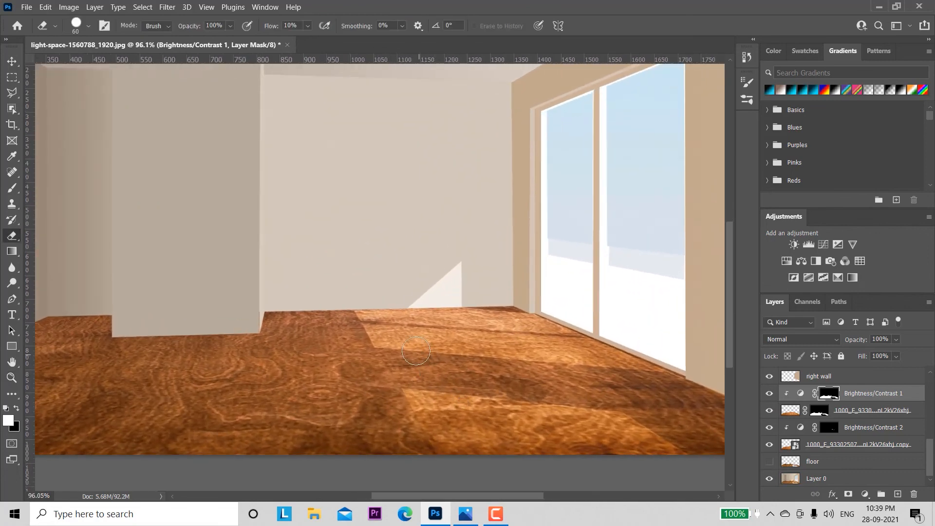
key("bracketleft")
key("bracketleft")
key("bracketleft")
mouse_move(374, 326)
left_mouse_down()
mouse_move(373, 339)
mouse_move(388, 344)
left_mouse_up()
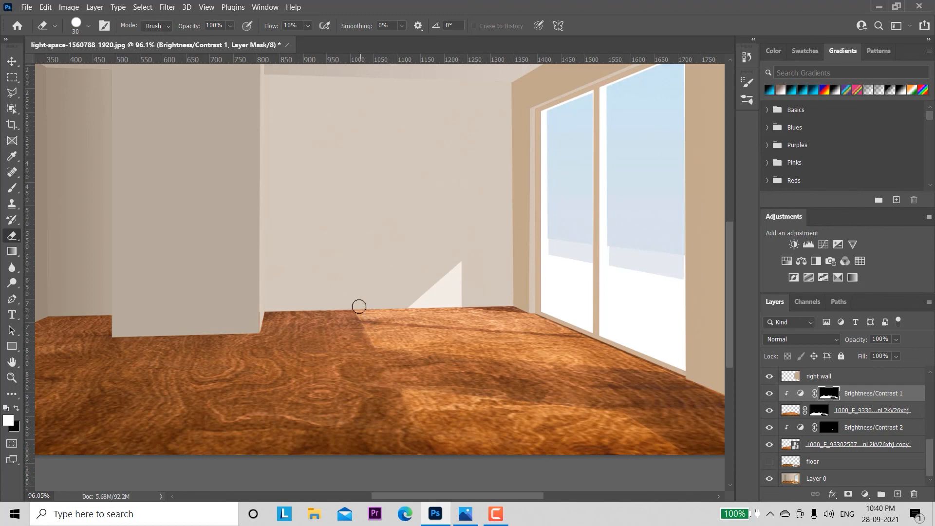
- Refine the corner of the sunlit patch where the floor meets the front wall, using a 9 px Eraser
key("z")
left_click(359, 308)
key("bracketleft")
key("bracketleft")
key("bracketleft")
key("bracketleft")
key("bracketleft")
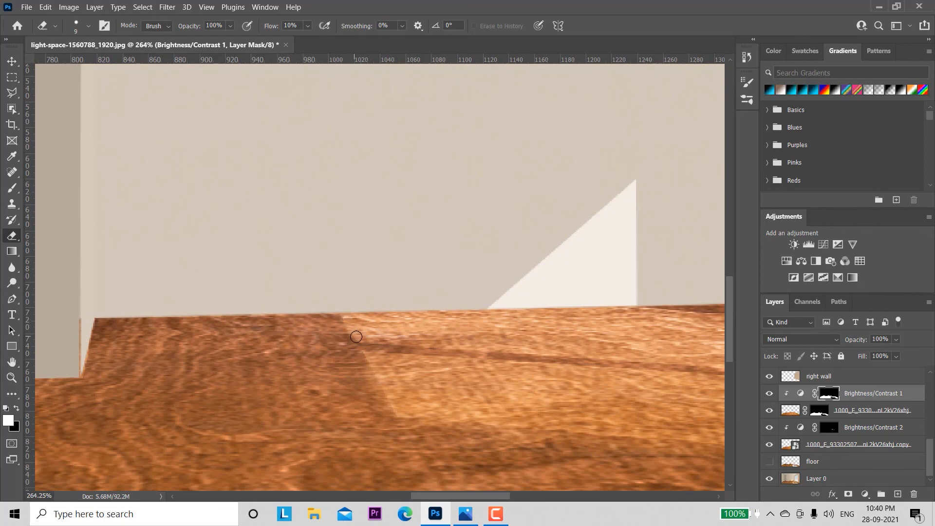
key("z")
mouse_move(502, 417)
left_mouse_down()
mouse_move(434, 324)
mouse_move(441, 330)
left_mouse_up()
key("e")
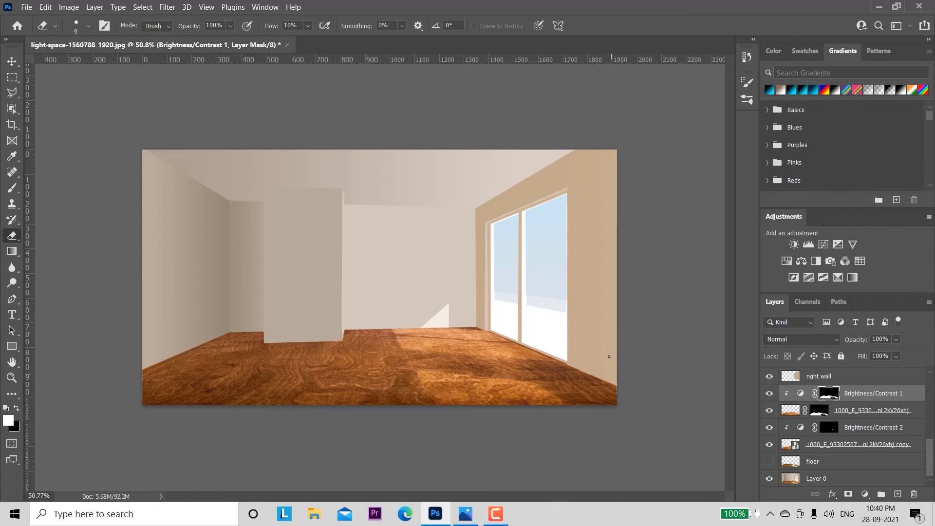
- Switch to the Photos app to examine the finished reference image of the room
left_click(466, 516)
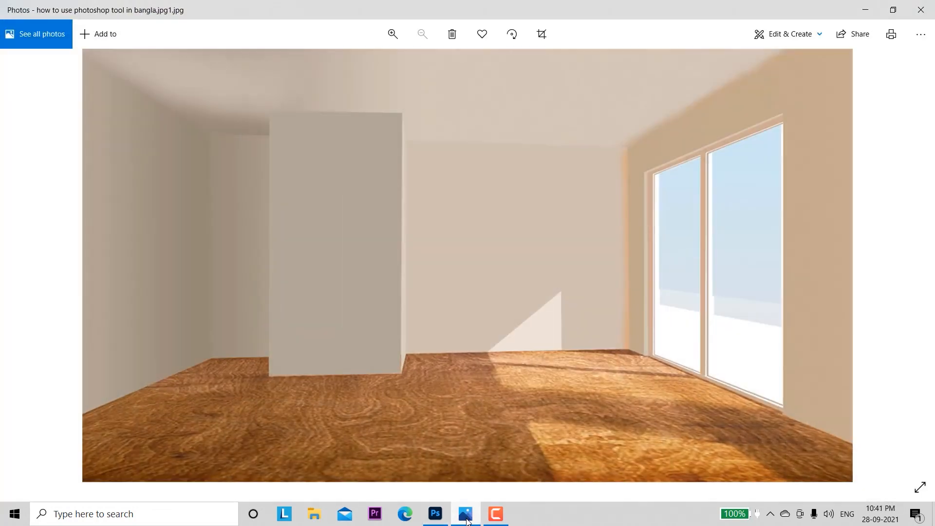